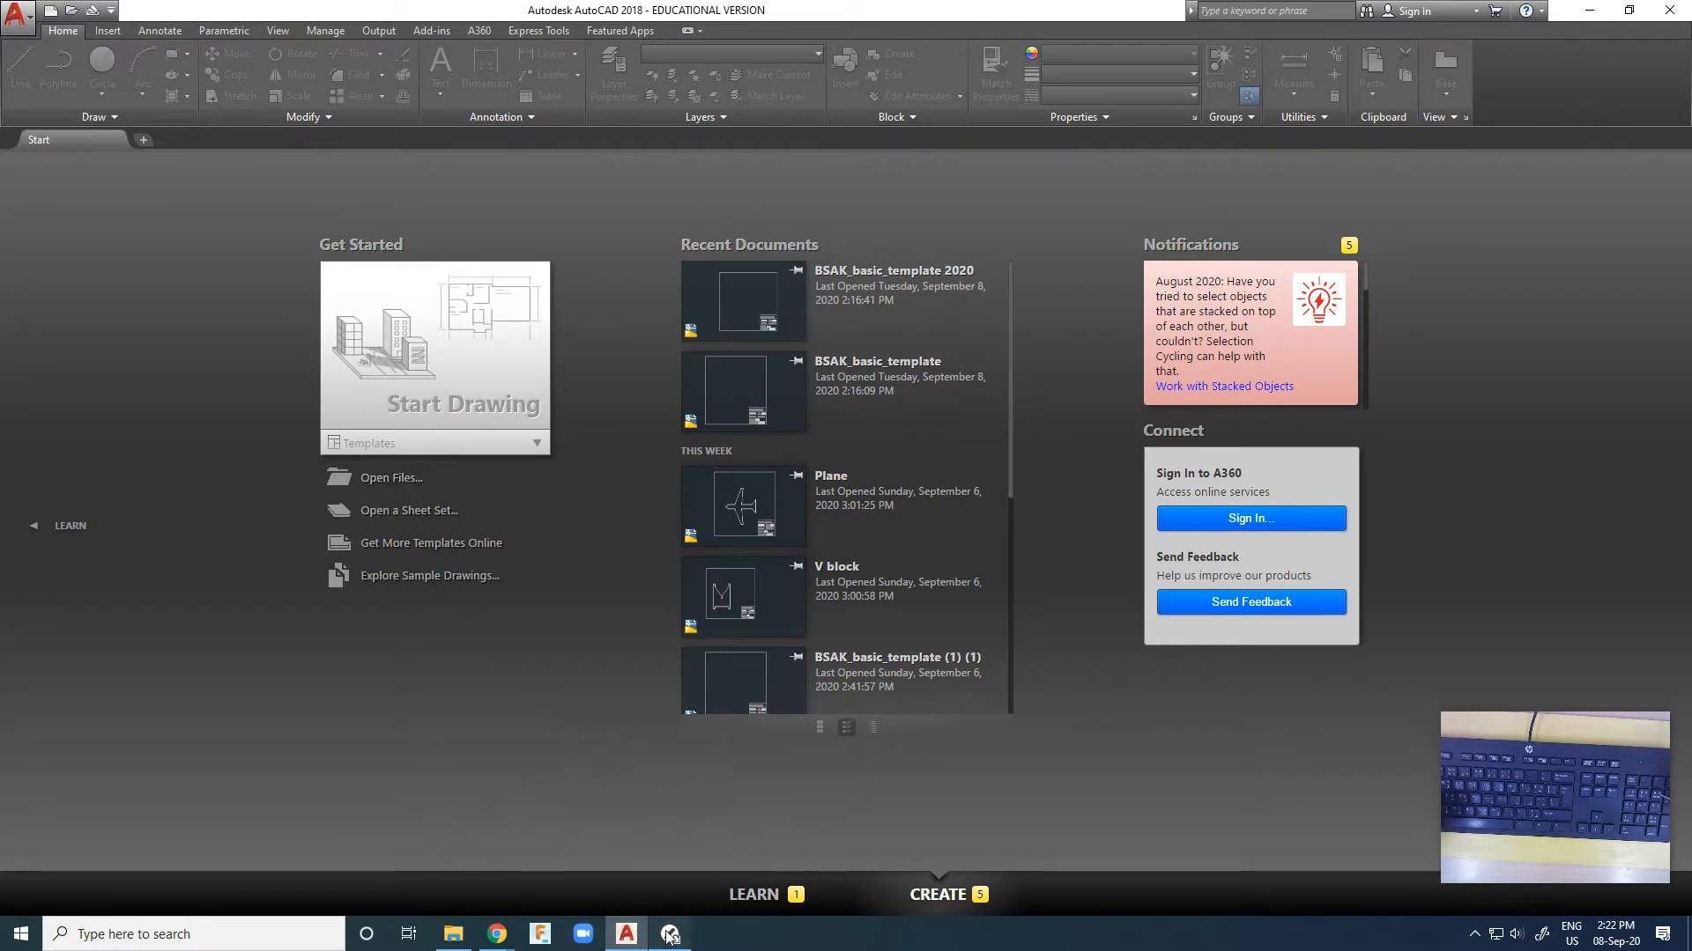
Step: Switch to the course PDF and examine the Offset 1 and Offset 2 exercise drawings and their dimensions
{"action": "left_click", "coordinate": [670, 934]}
{"action": "scroll", "coordinate": [516, 458], "scroll_direction": "down", "scroll_amount": 5}
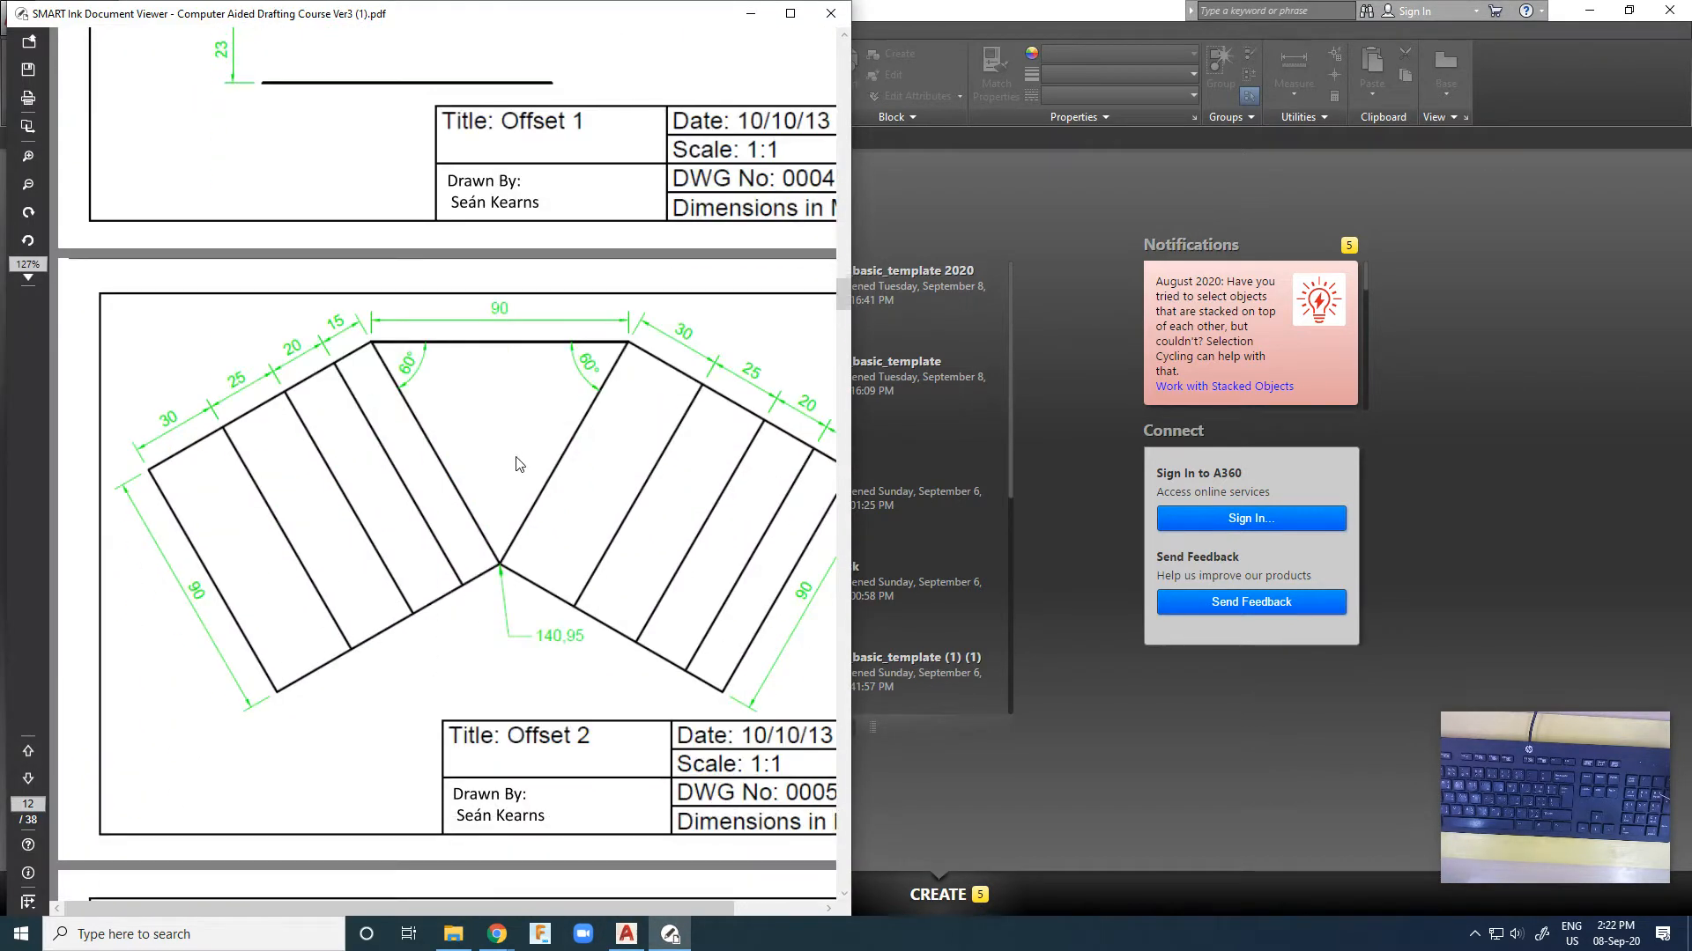
{"action": "scroll", "coordinate": [523, 466], "scroll_direction": "up", "scroll_amount": 3}
{"action": "scroll", "coordinate": [532, 479], "scroll_direction": "down", "scroll_amount": 4}
{"action": "scroll", "coordinate": [531, 479], "scroll_direction": "up", "scroll_amount": 5}
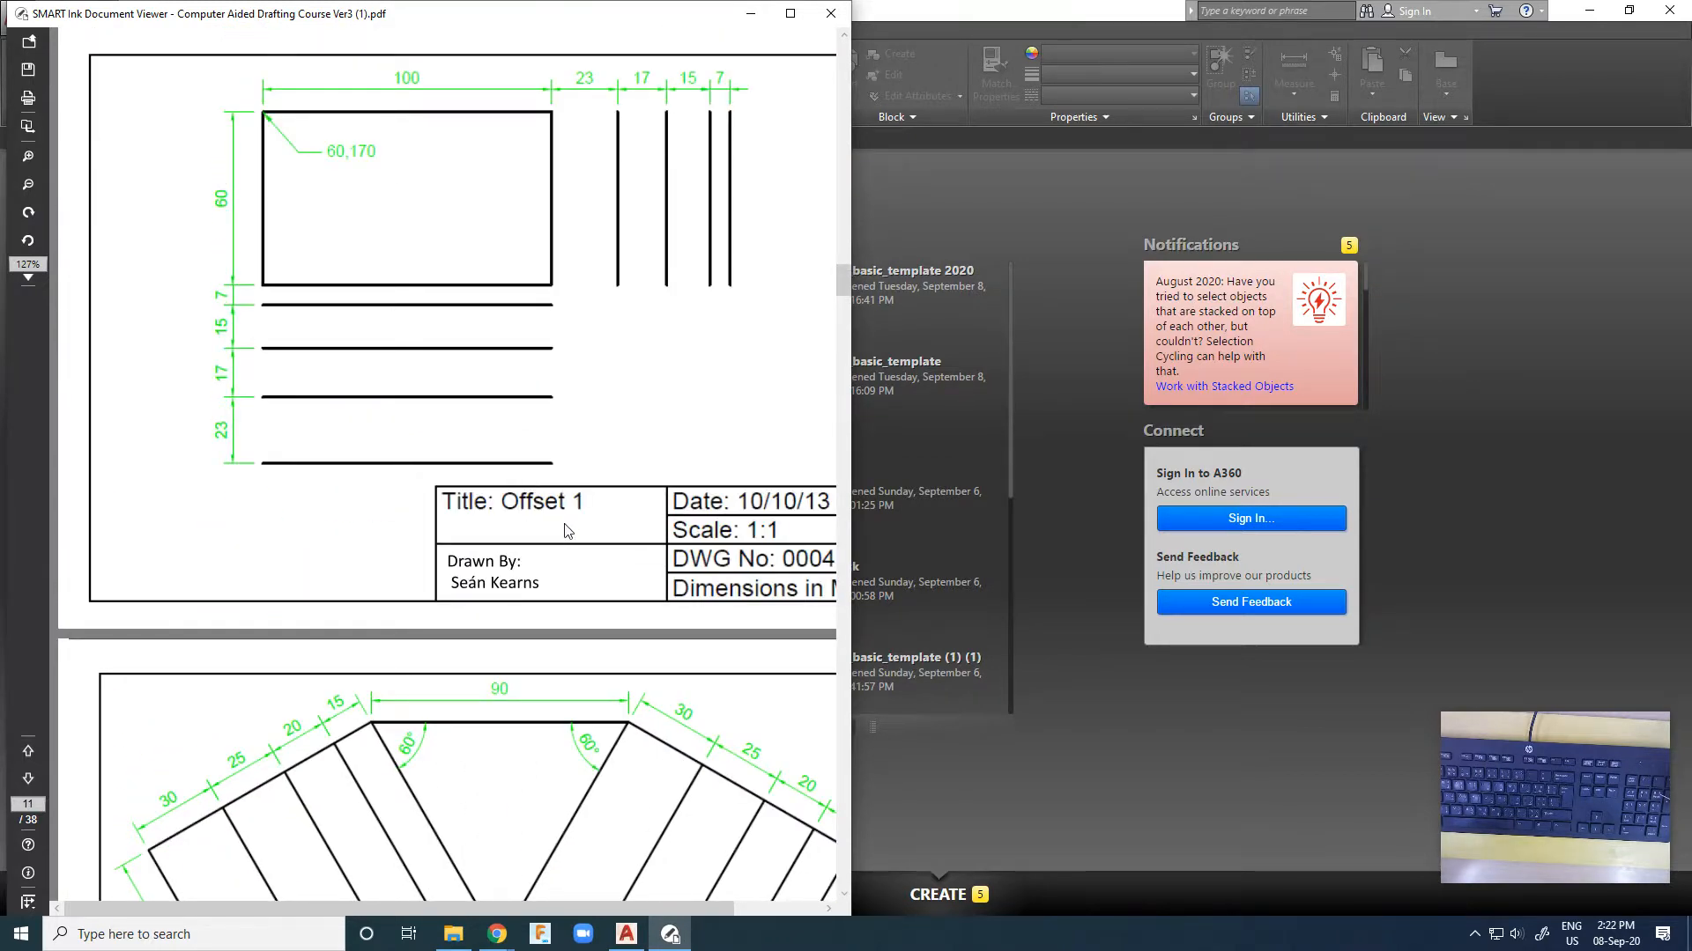
{"action": "left_click", "coordinate": [932, 802]}
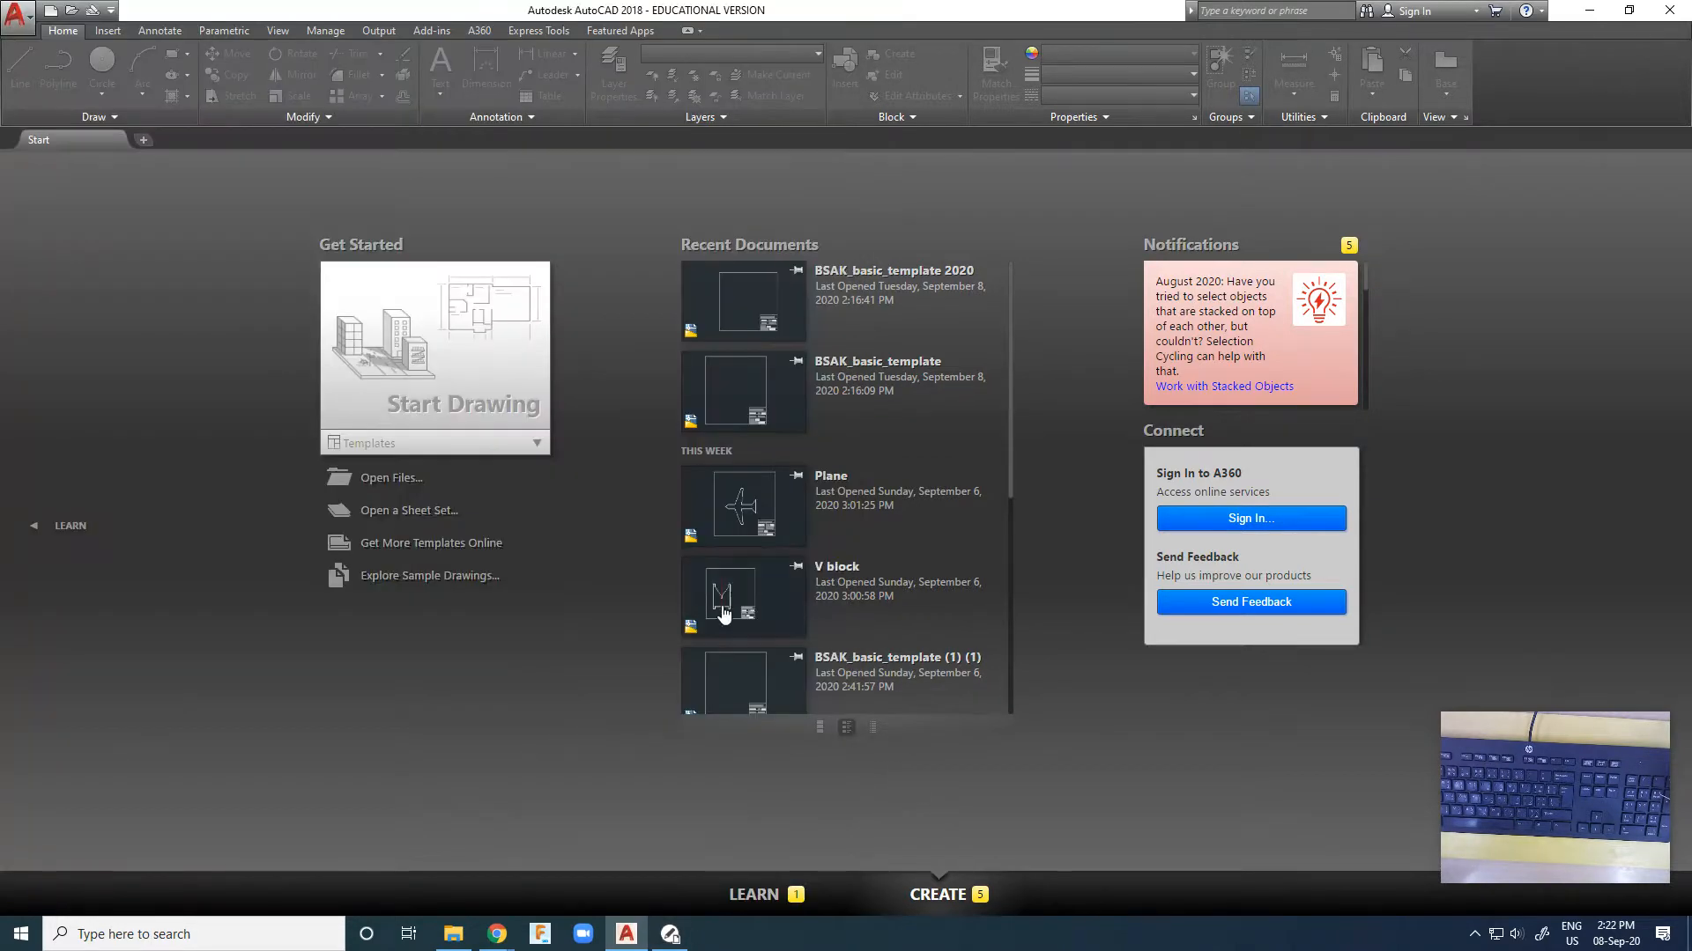
{"action": "left_click", "coordinate": [391, 480]}
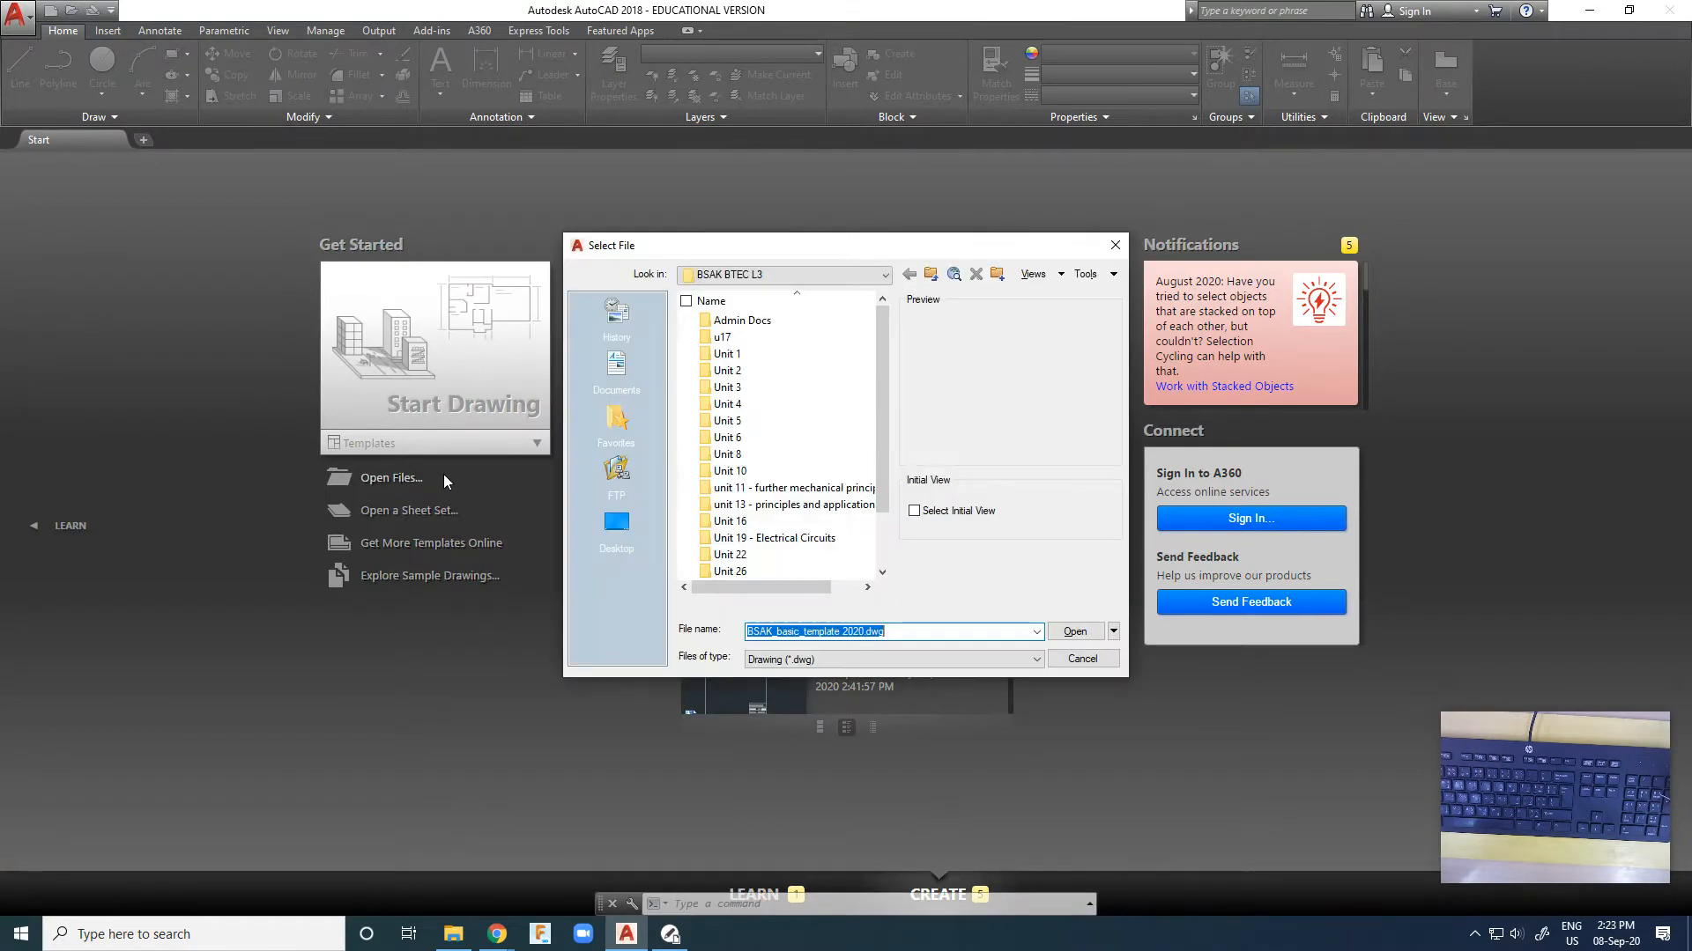
{"action": "left_click", "coordinate": [1069, 635]}
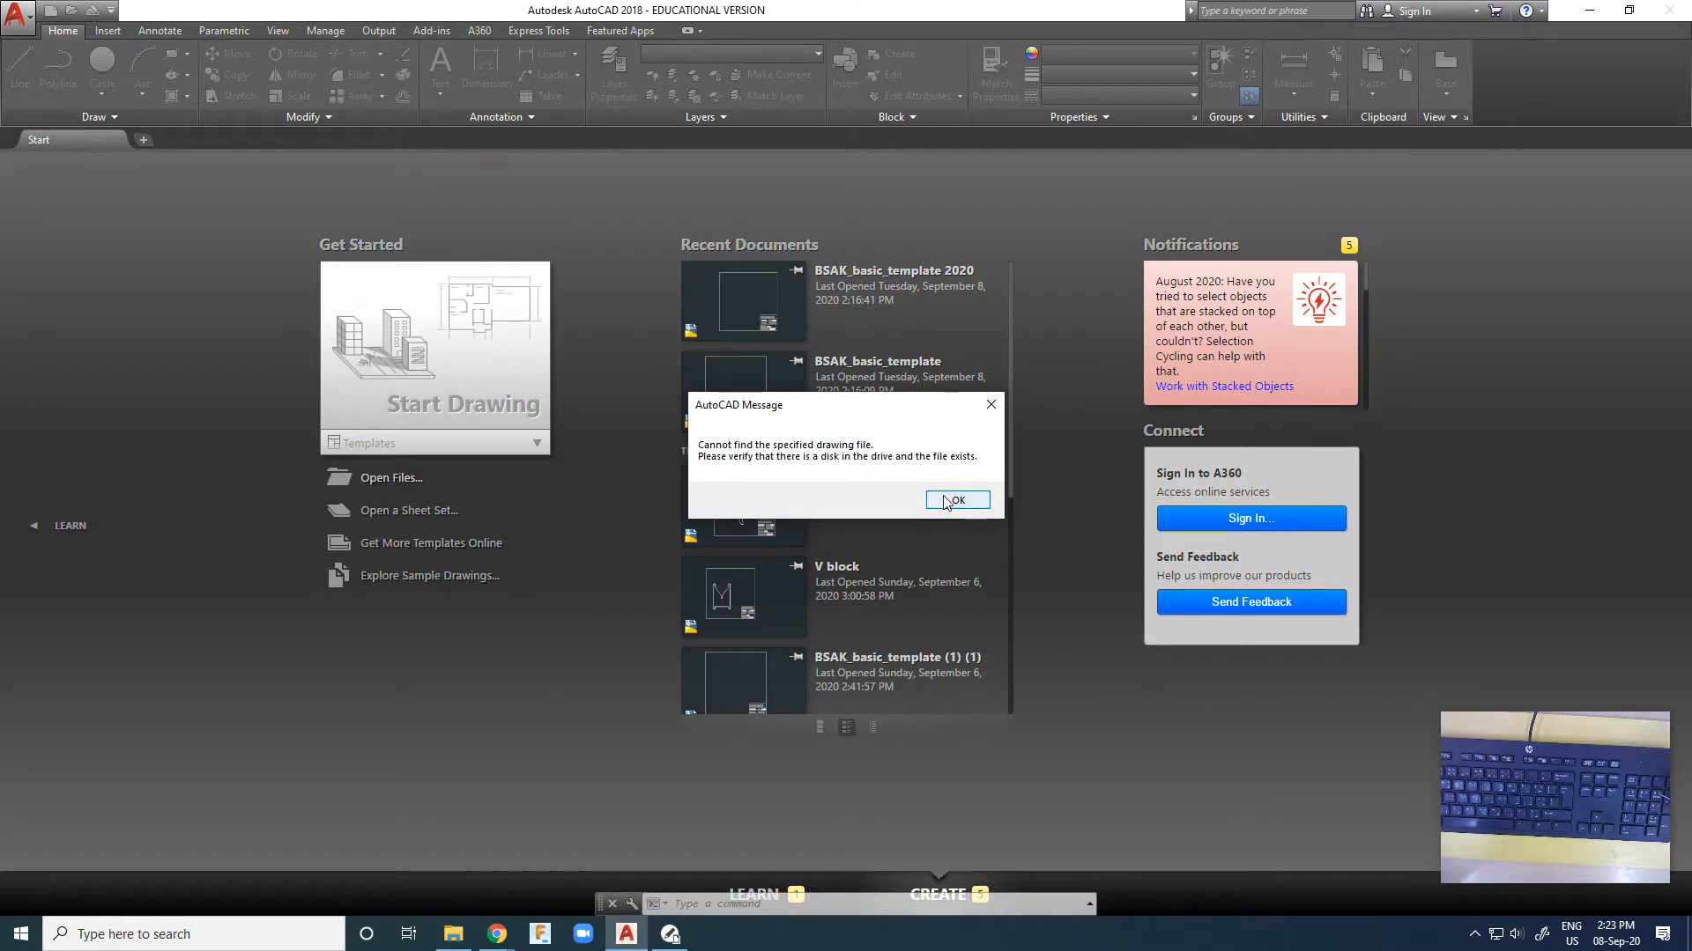
{"action": "left_click", "coordinate": [955, 499]}
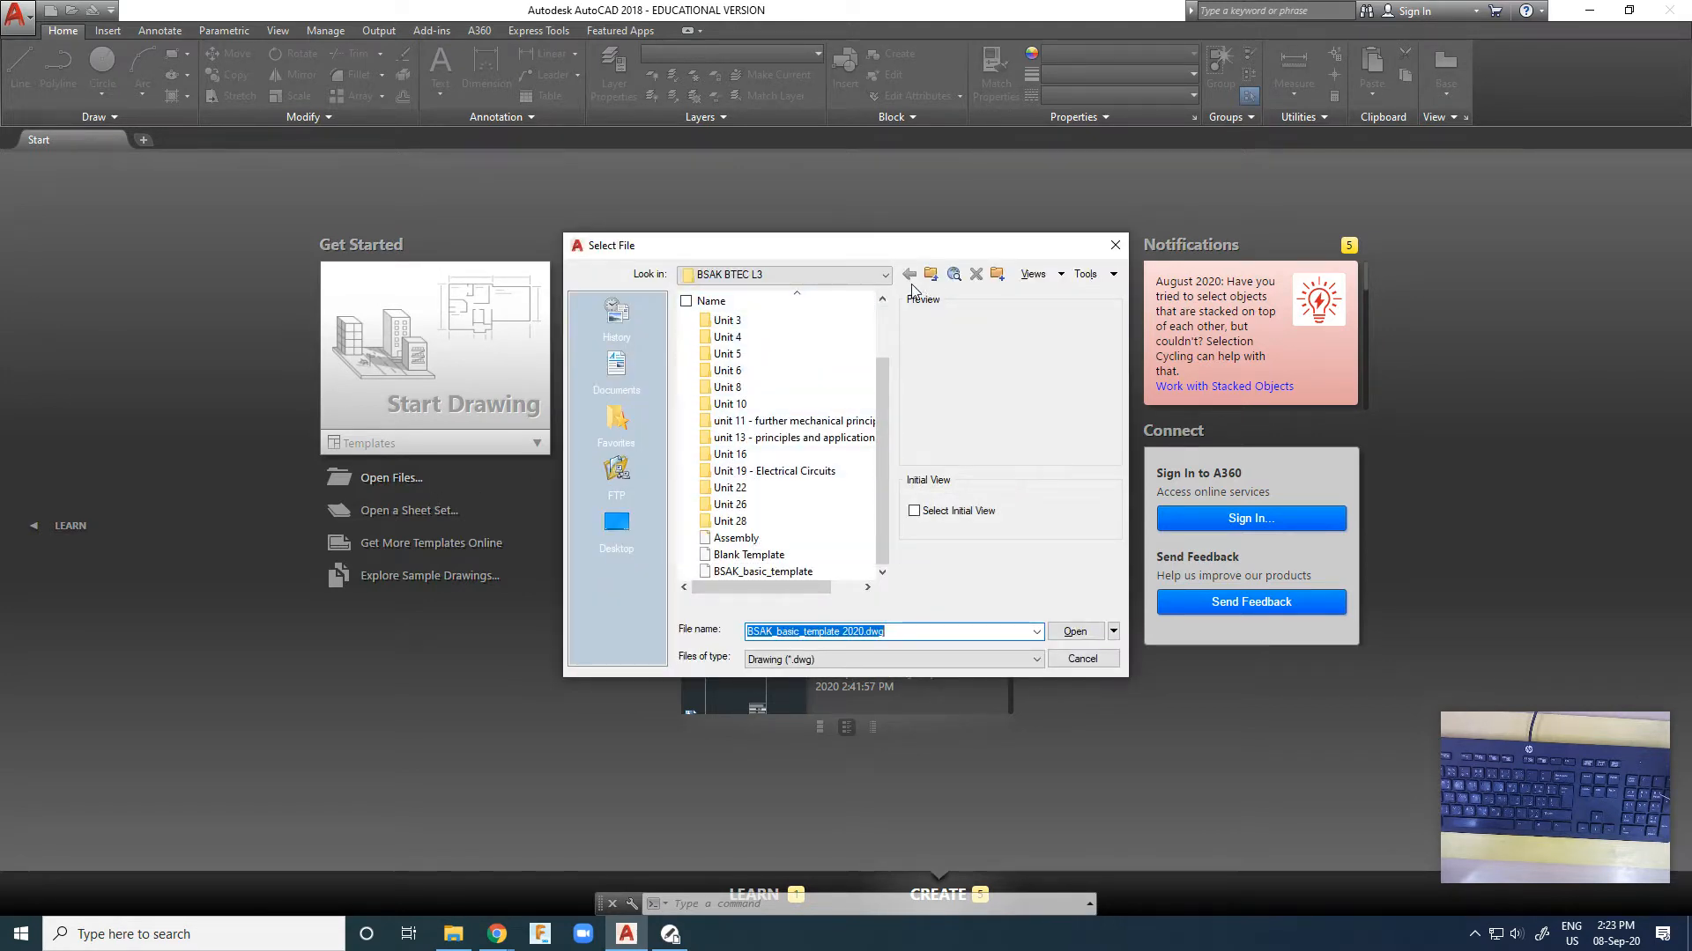
{"action": "left_click", "coordinate": [1115, 246]}
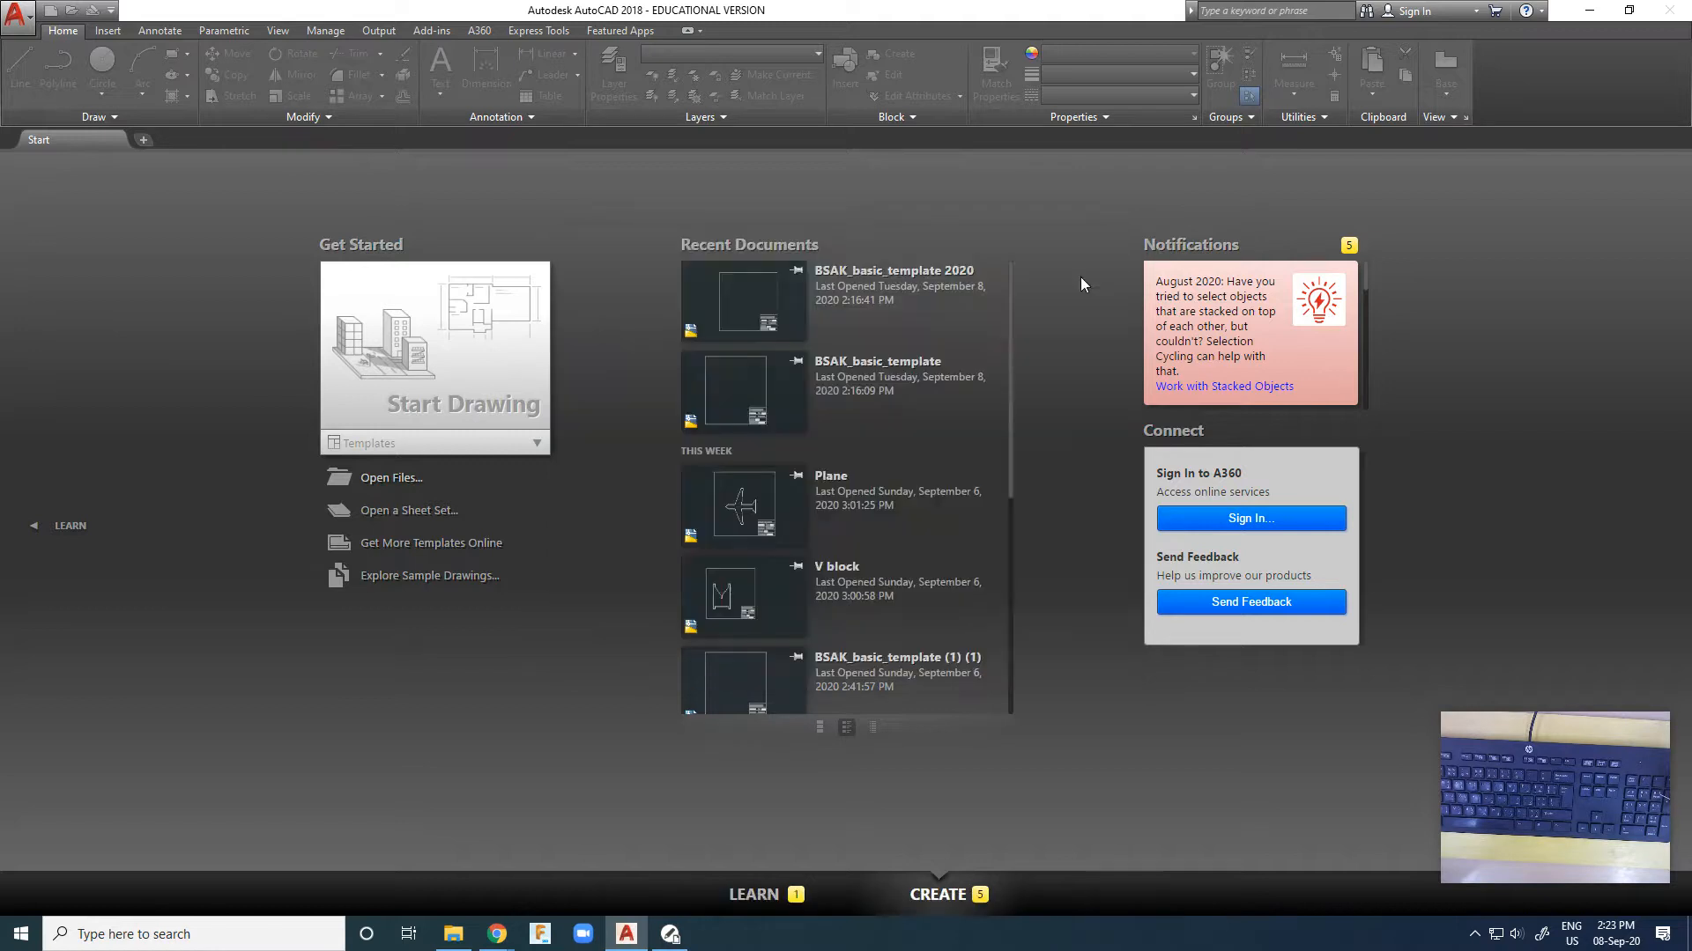
Step: Open the recent drawing BSAK_basic_template 2020 and arrange it side by side with the Offset 1 page of the course PDF
{"action": "left_click", "coordinate": [772, 328]}
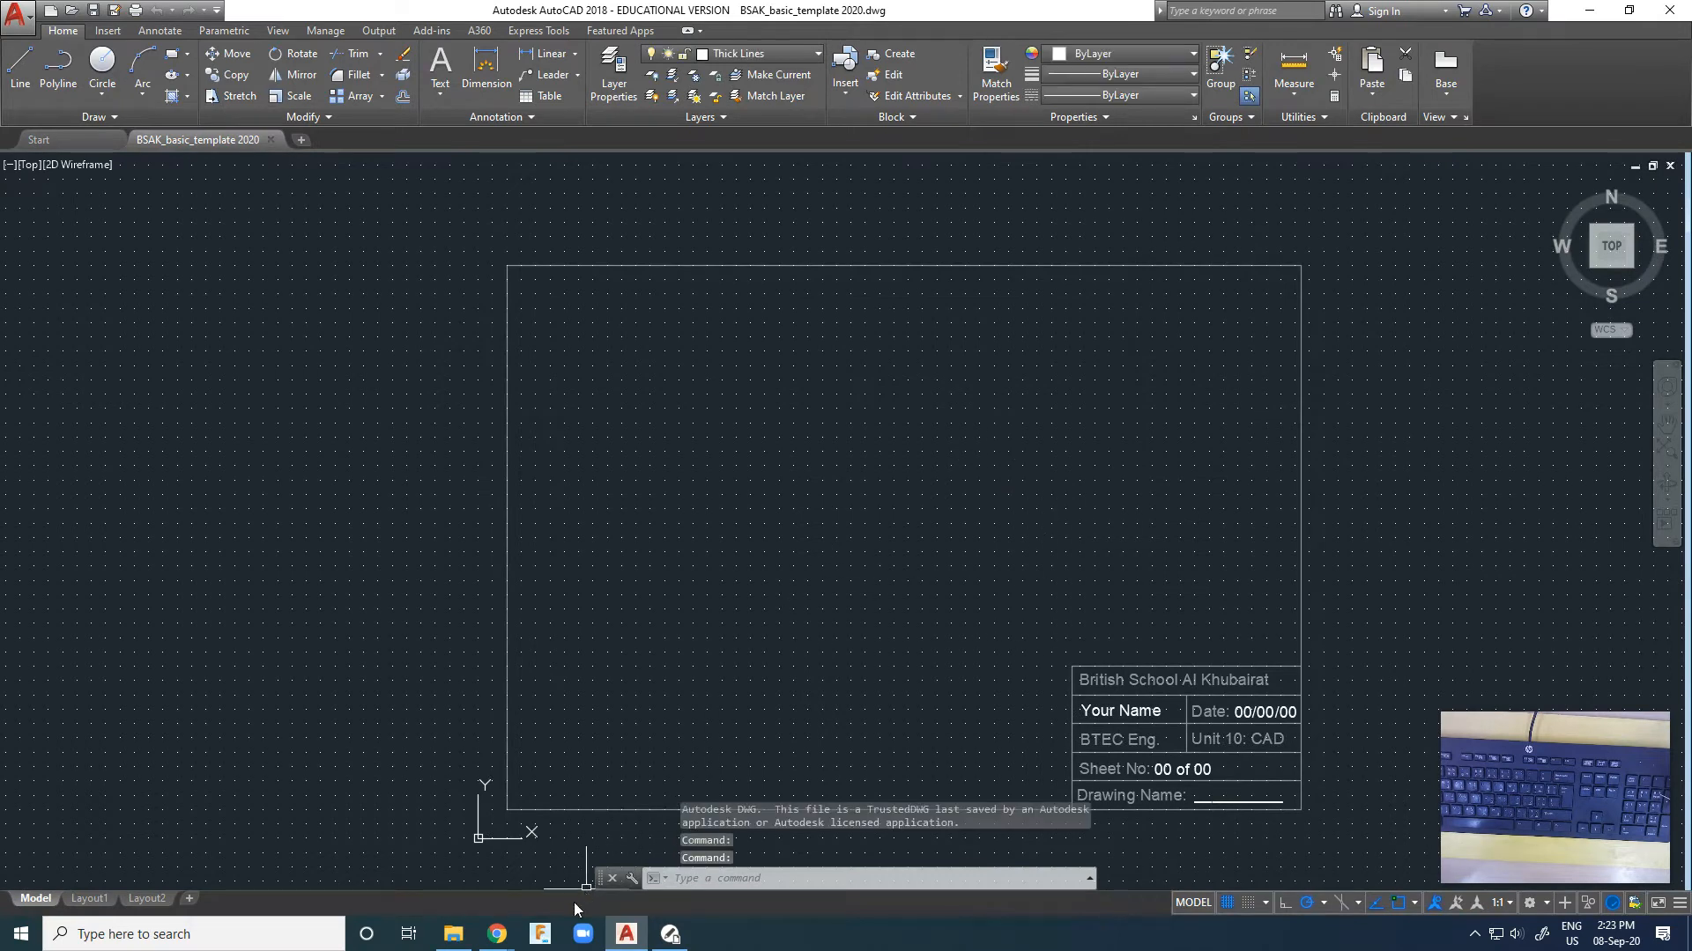
{"action": "left_click", "coordinate": [668, 933]}
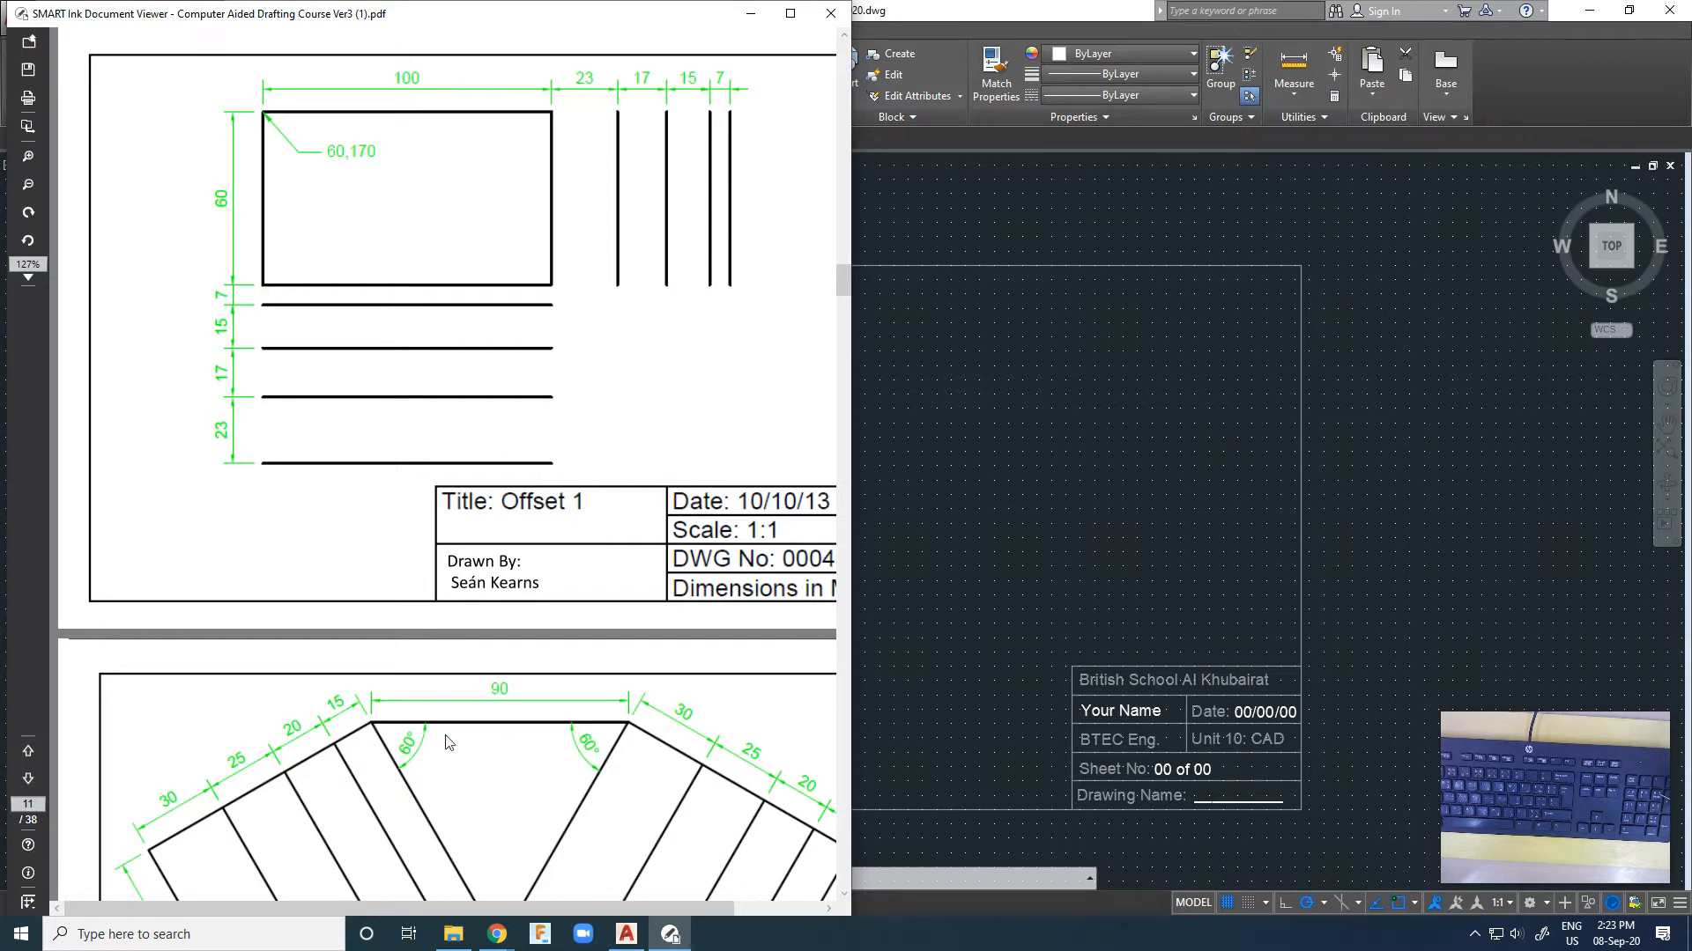
{"action": "left_click_drag", "start_coordinate": [465, 905], "coordinate": [513, 905]}
{"action": "left_click", "coordinate": [1031, 351]}
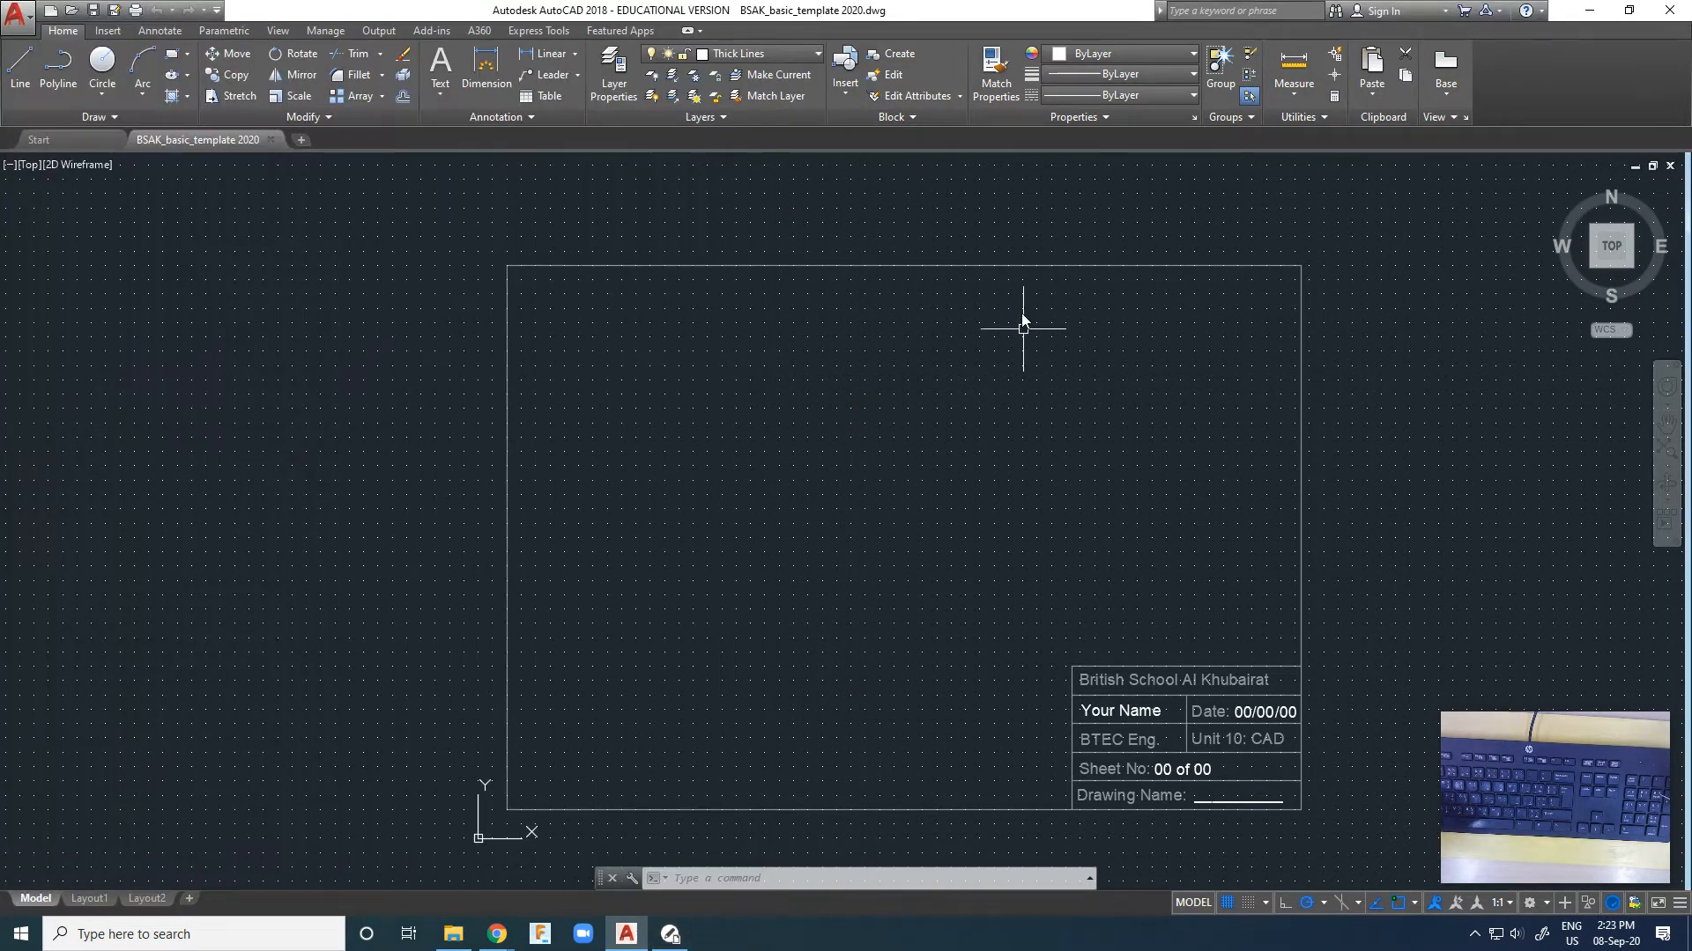
{"action": "double_click", "coordinate": [1048, 10]}
{"action": "key", "text": "super+Right"}
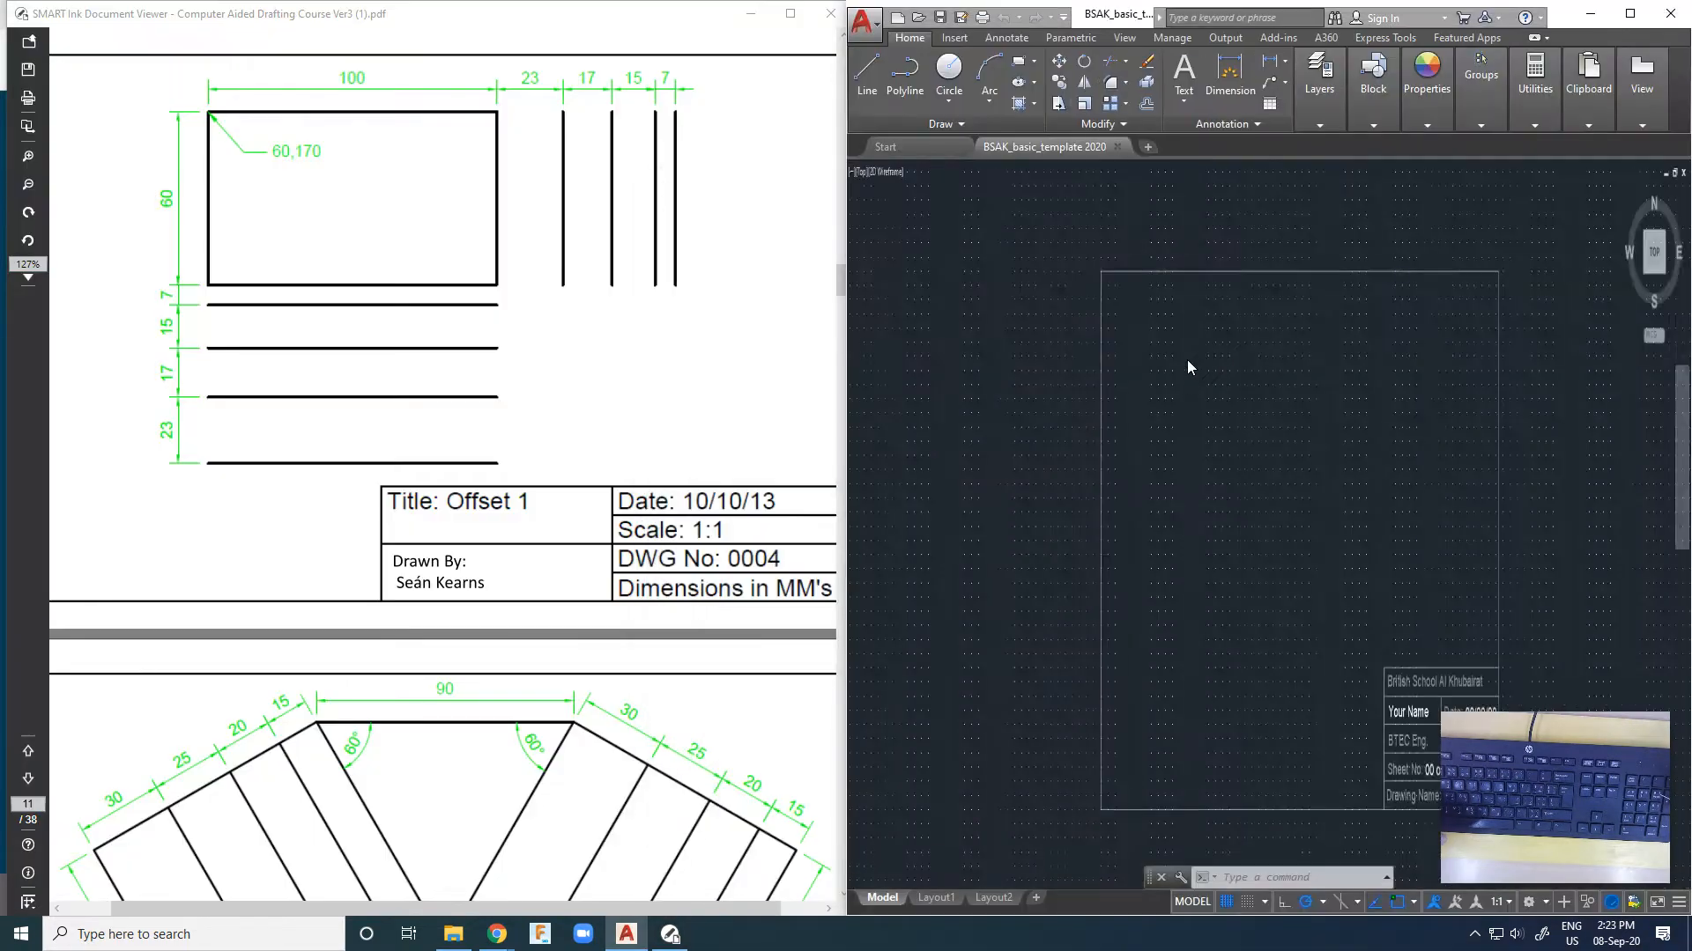
{"action": "left_click", "coordinate": [255, 255]}
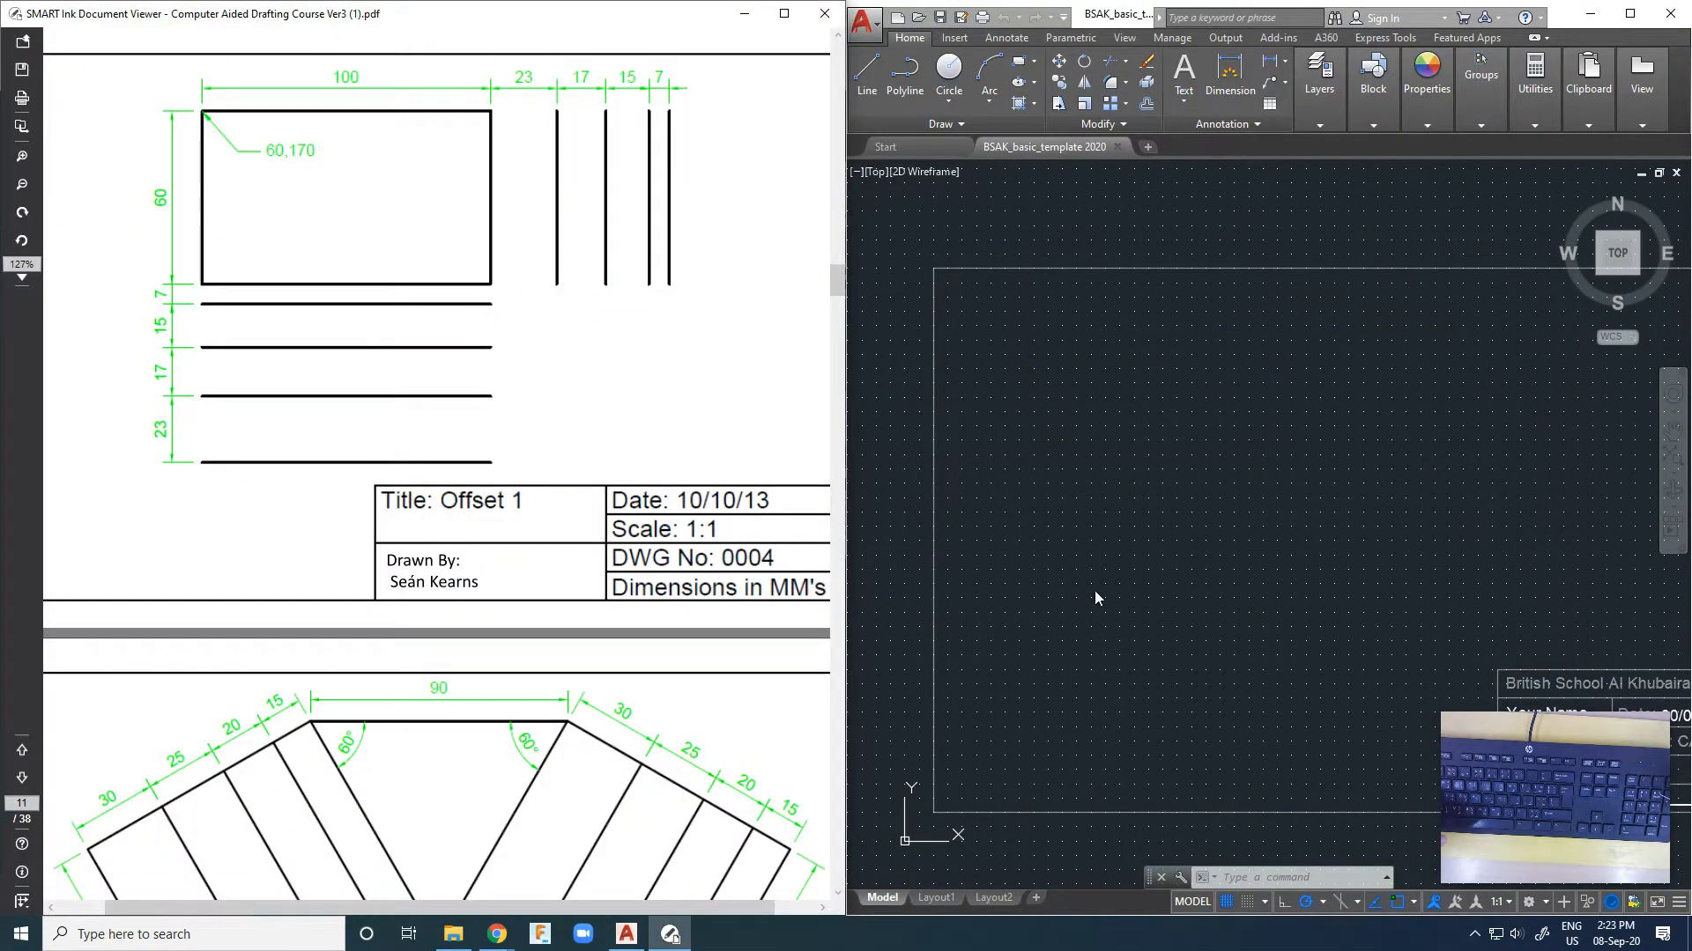
{"action": "mouse_move", "coordinate": [1451, 775]}
{"action": "left_mouse_down"}
{"action": "mouse_move", "coordinate": [1174, 788]}
{"action": "mouse_move", "coordinate": [291, 684]}
{"action": "mouse_move", "coordinate": [280, 716]}
{"action": "left_mouse_up"}
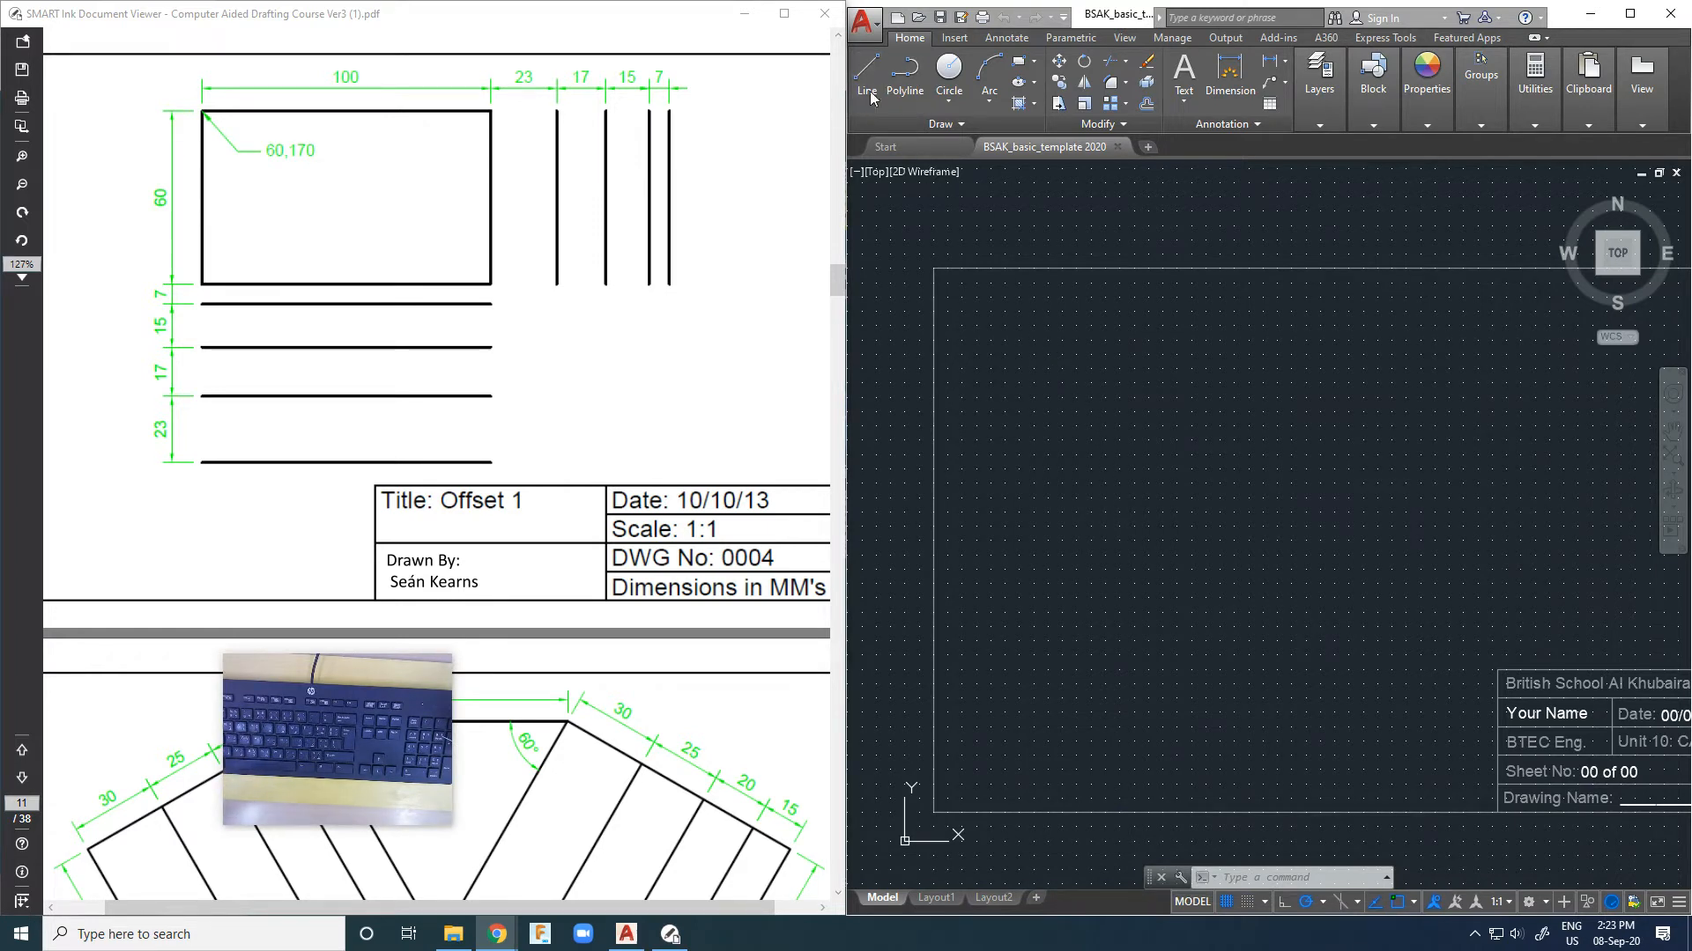
Step: Draw the rectangle's top edge as a line from 60,170, 100 mm long at an angle of 0°
{"action": "left_click", "coordinate": [1158, 602]}
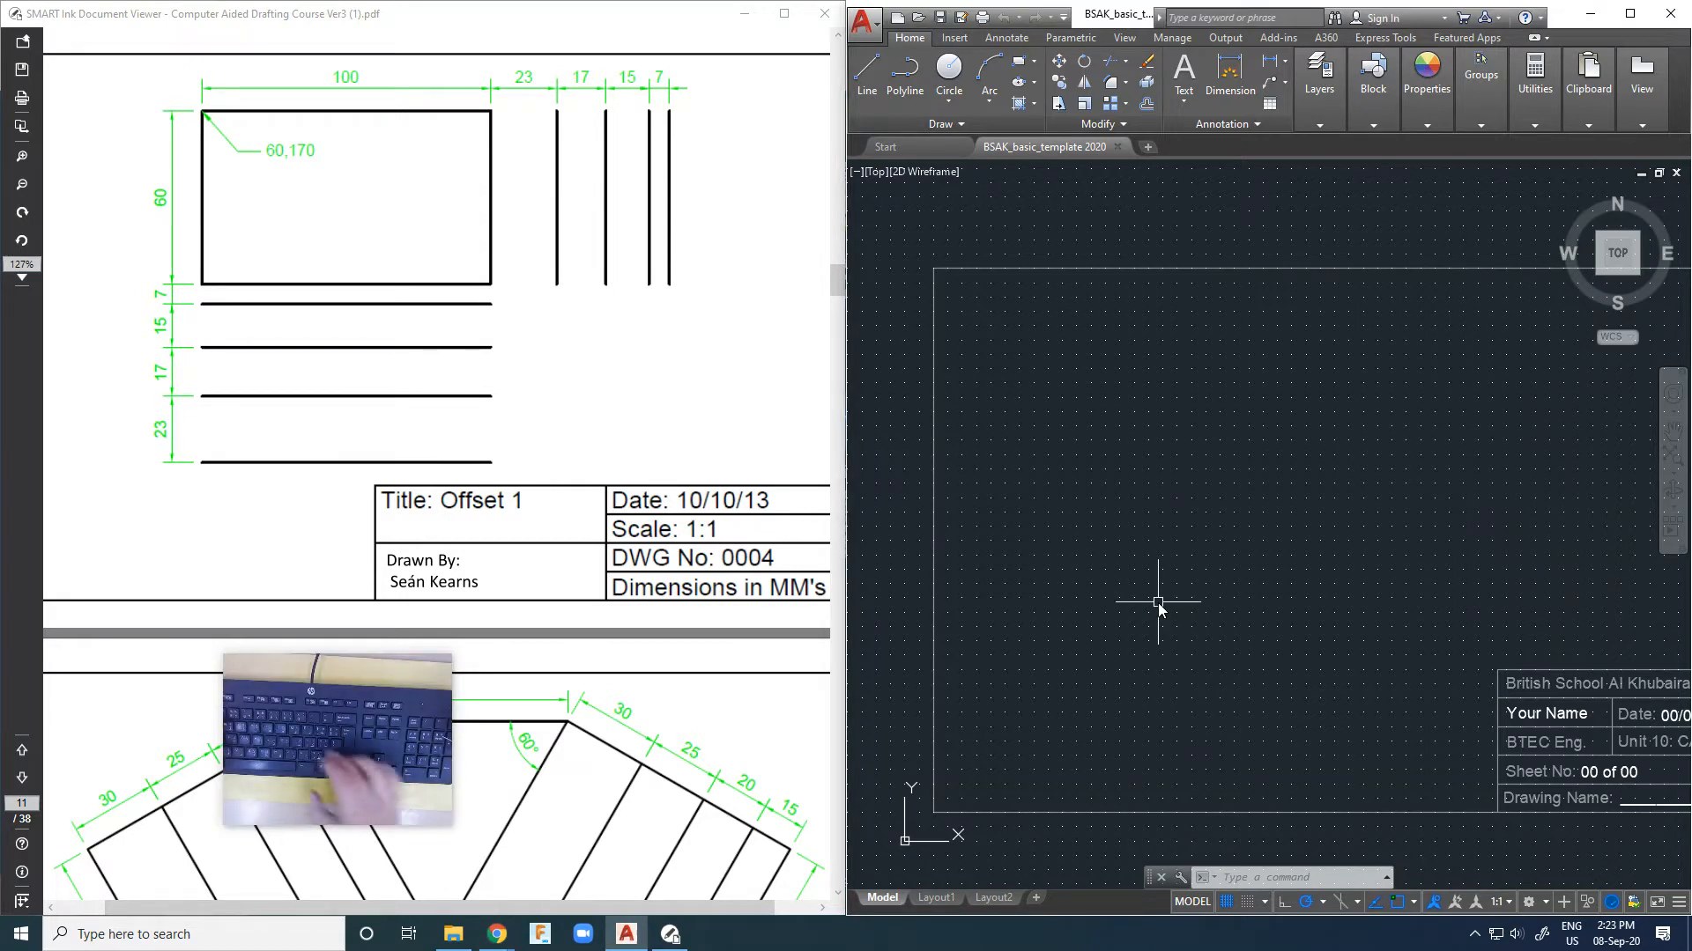
{"action": "type", "text": "l"}
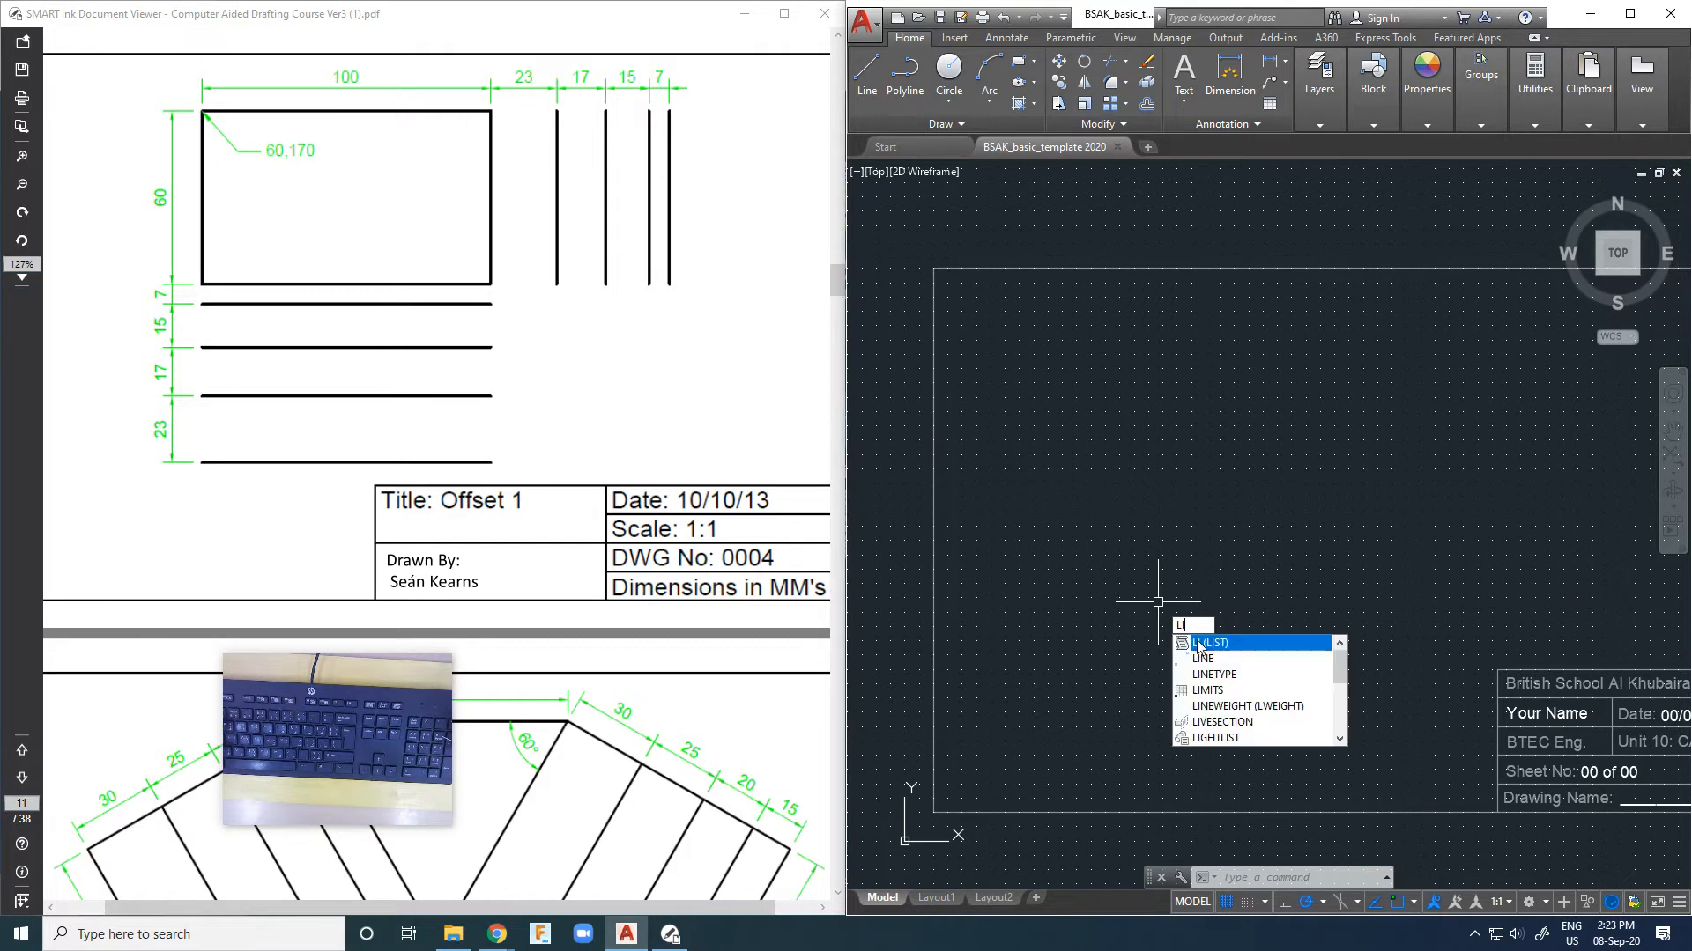
{"action": "left_click", "coordinate": [1212, 659]}
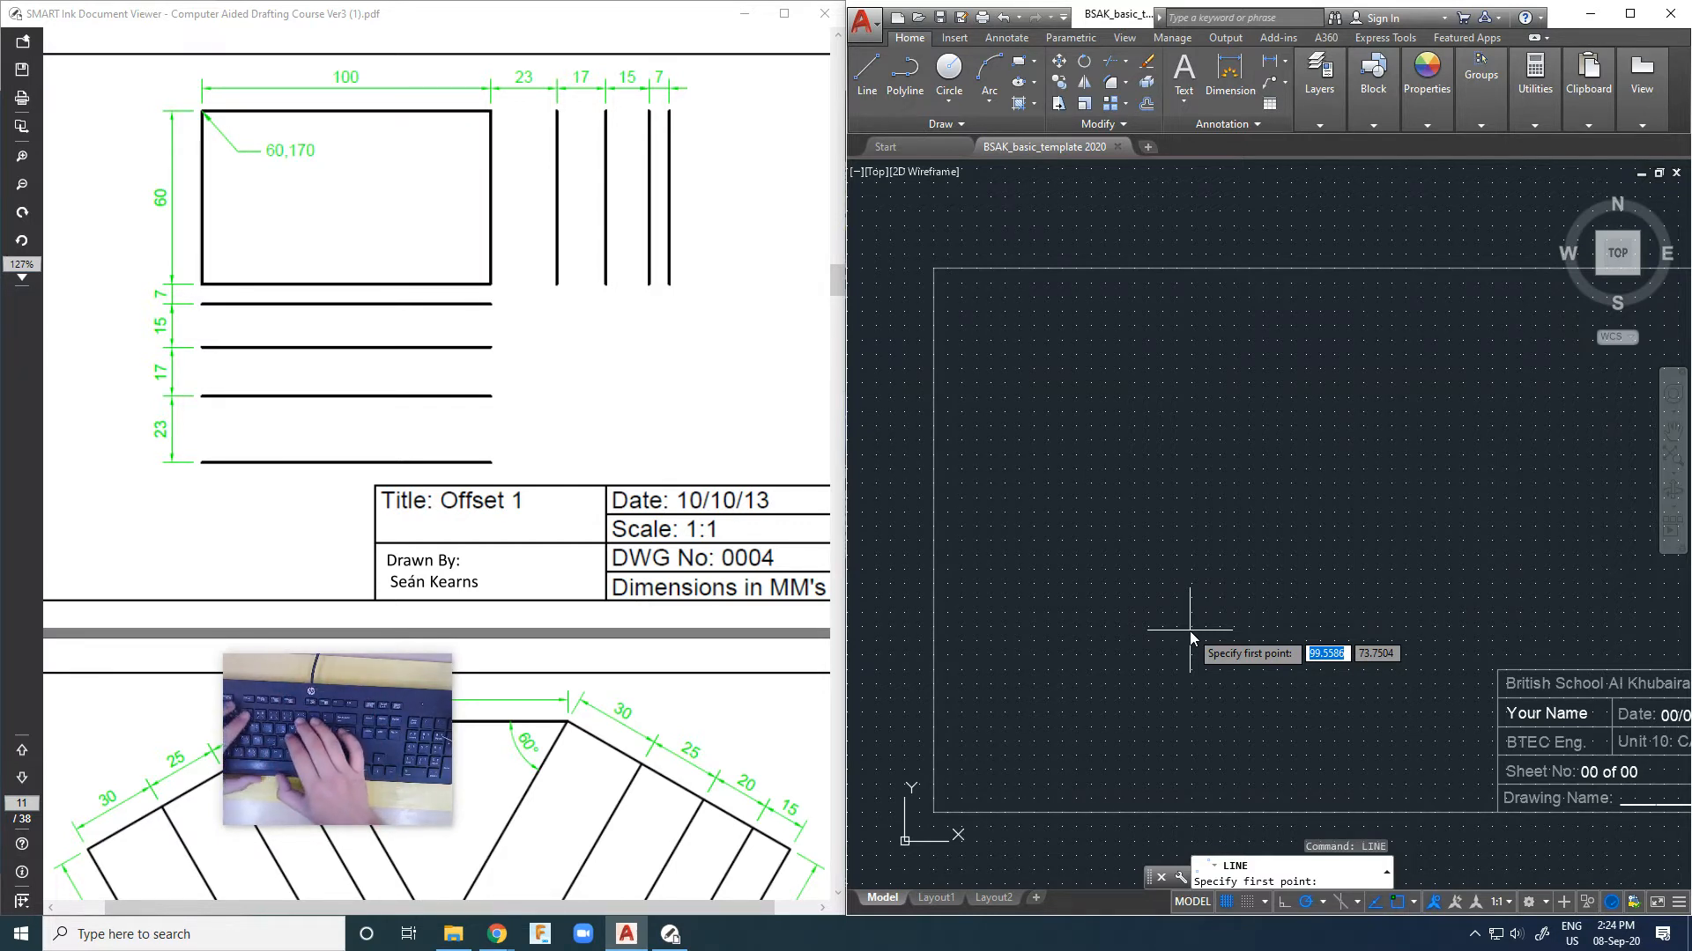
{"action": "type", "text": "60"}
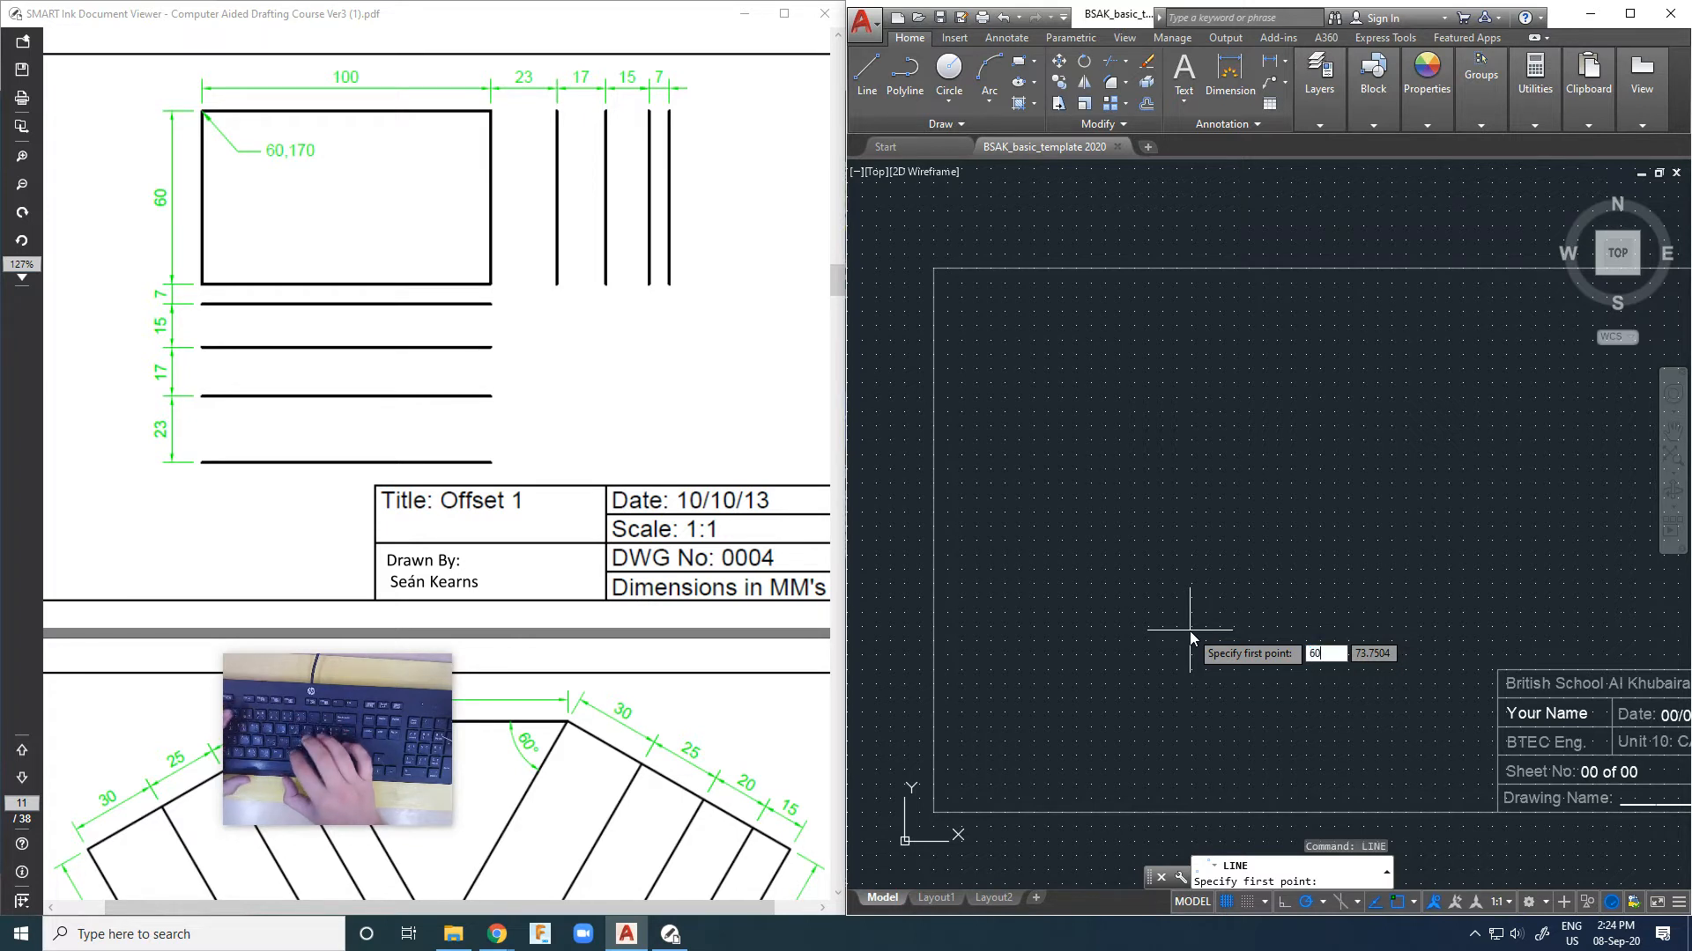
{"action": "type", "text": ",170"}
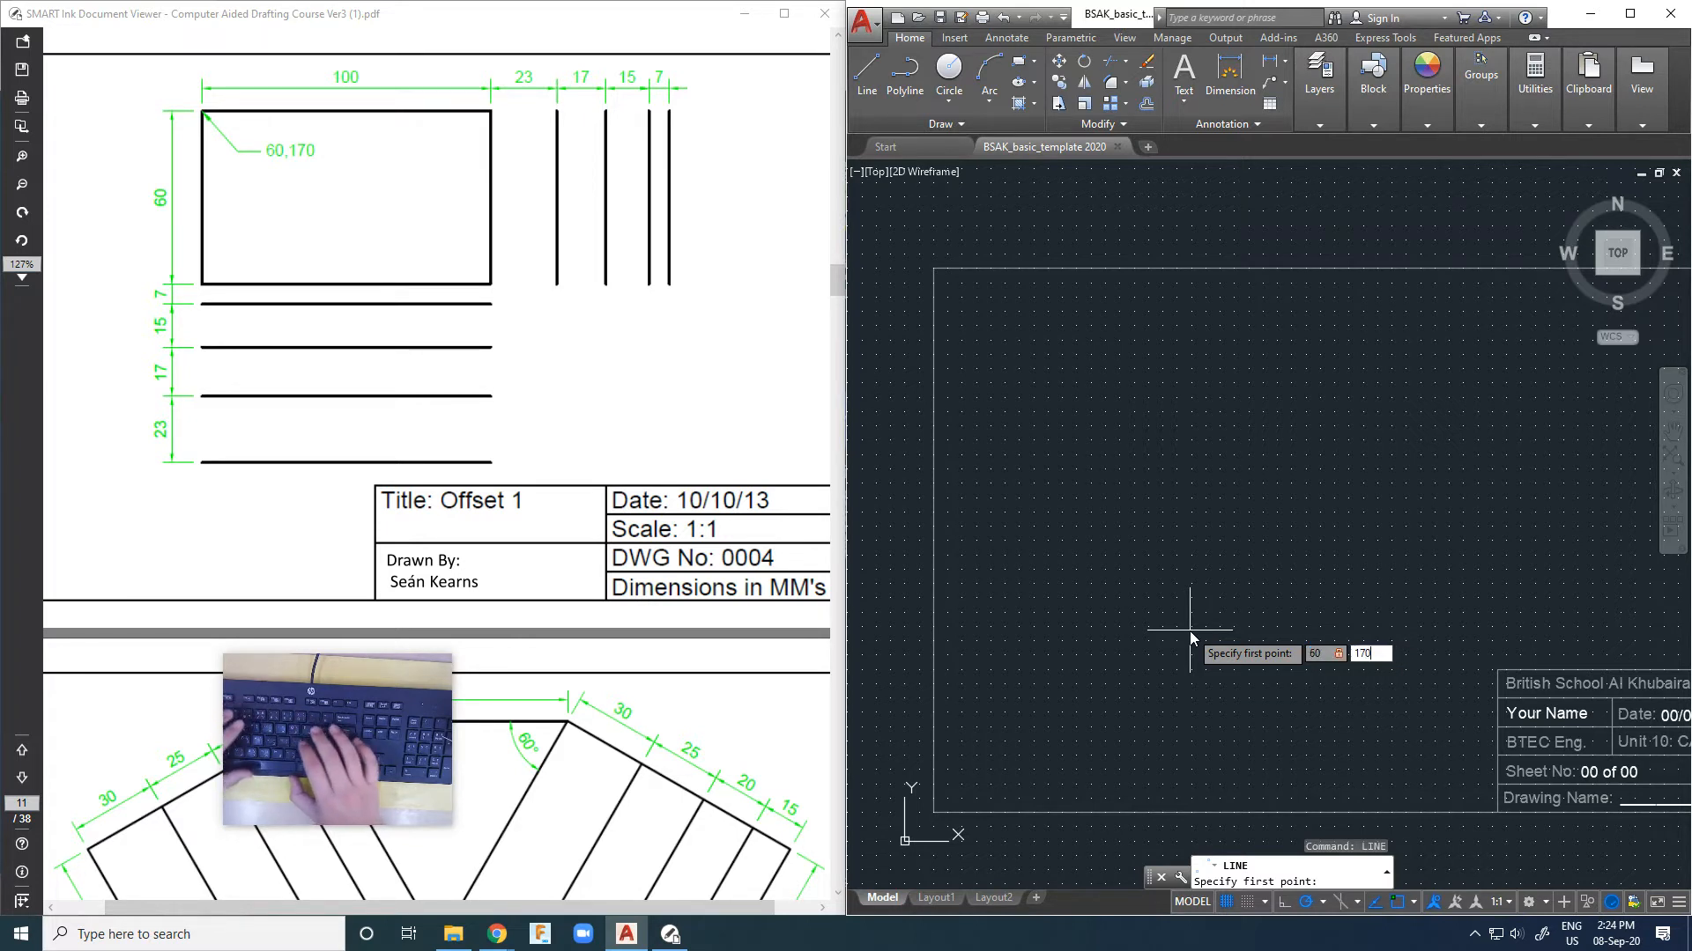
{"action": "key", "text": "Return"}
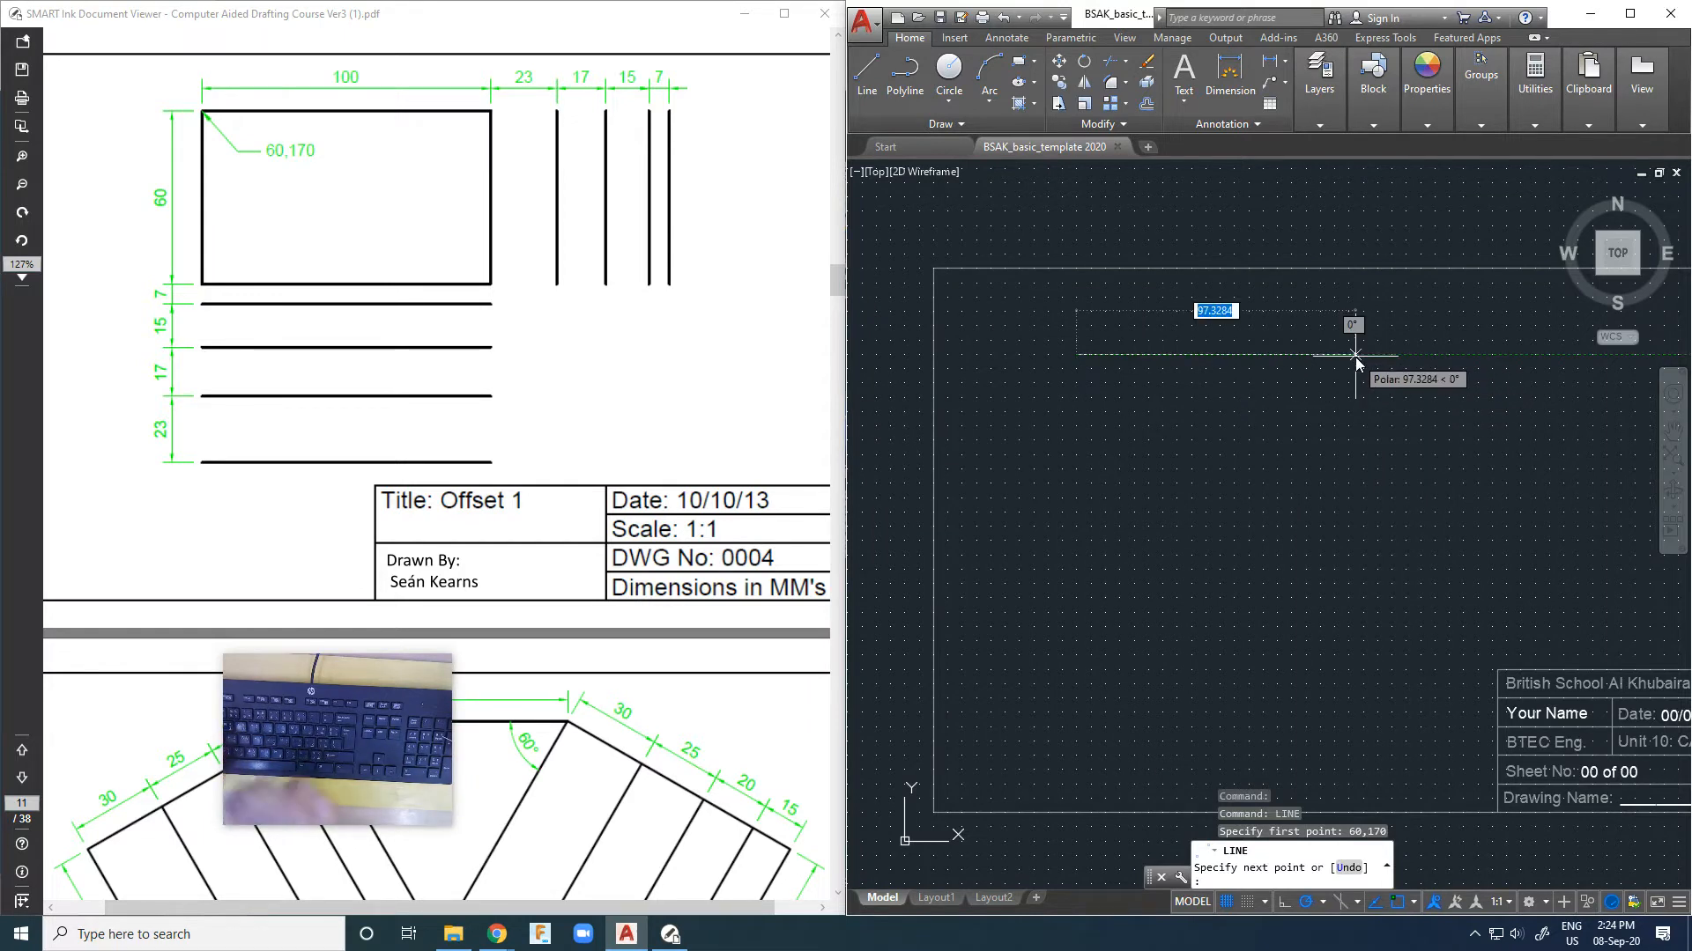
{"action": "type", "text": "<0"}
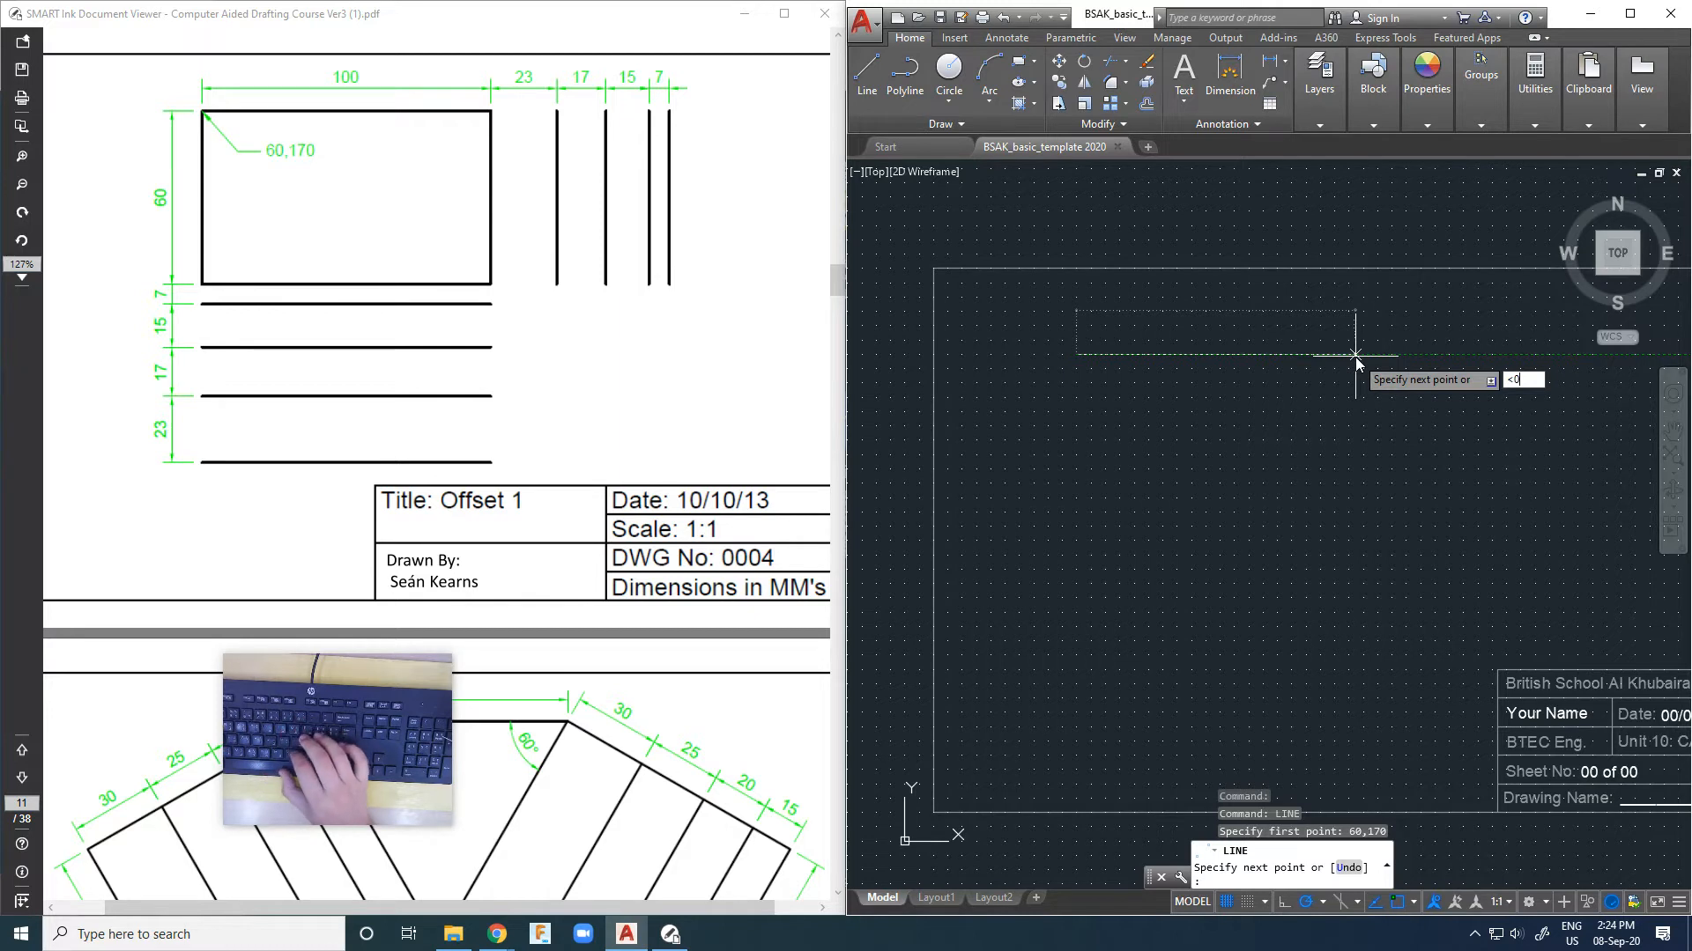
{"action": "key", "text": "Return"}
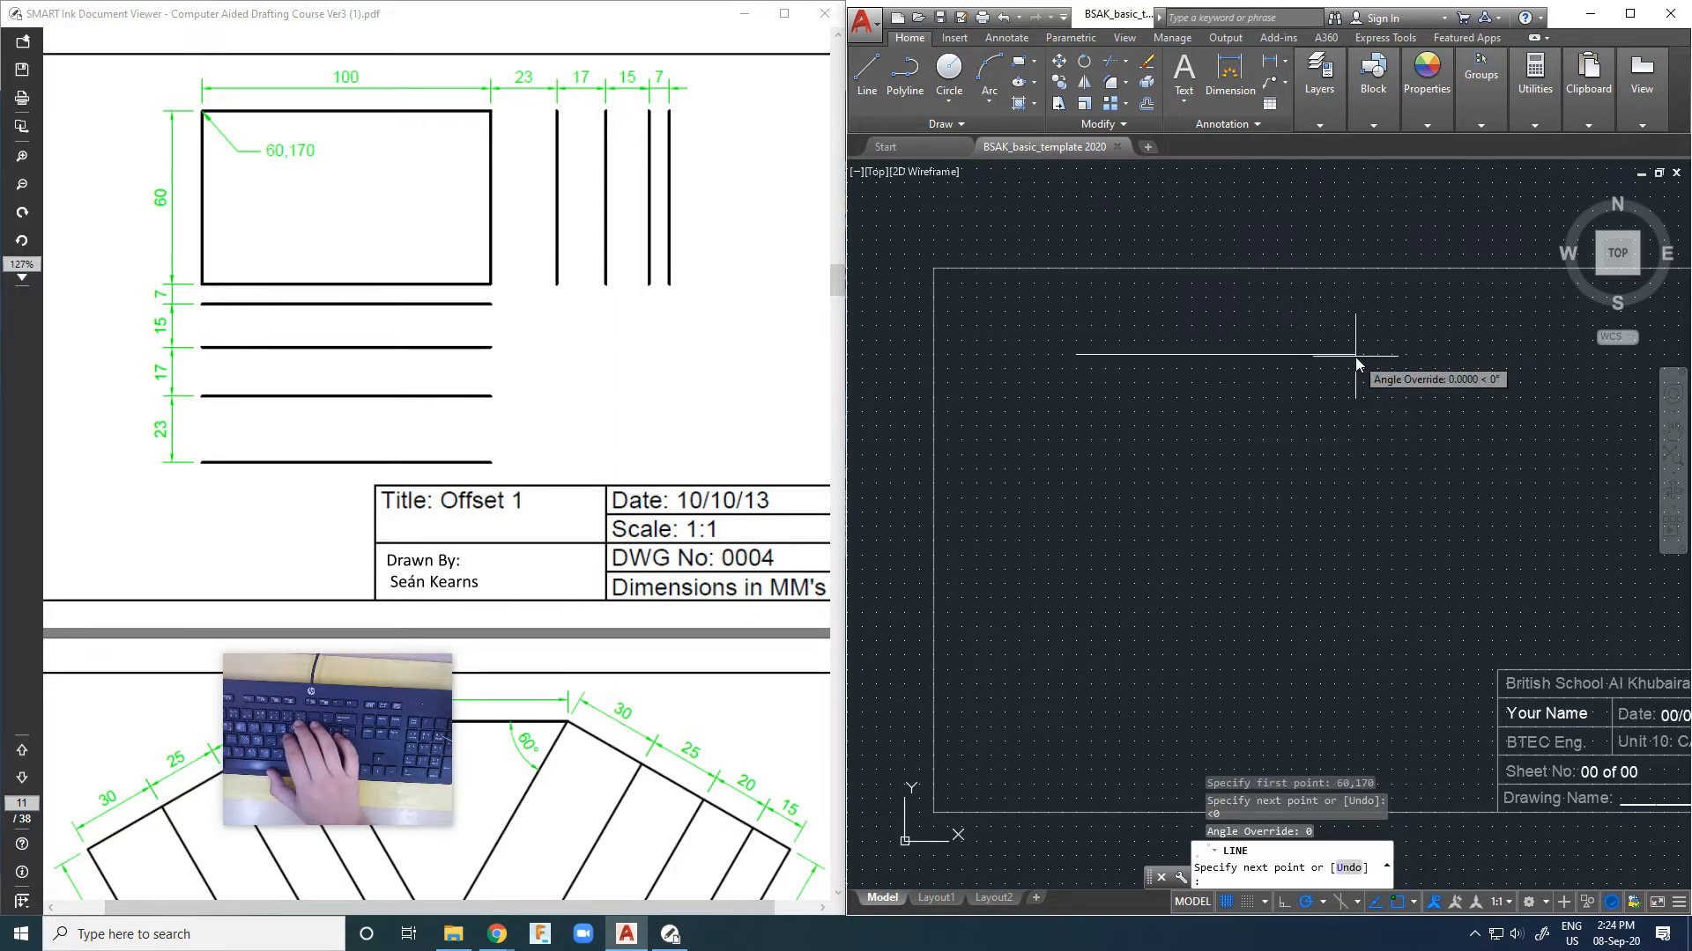
{"action": "type", "text": "100"}
{"action": "key", "text": "Return"}
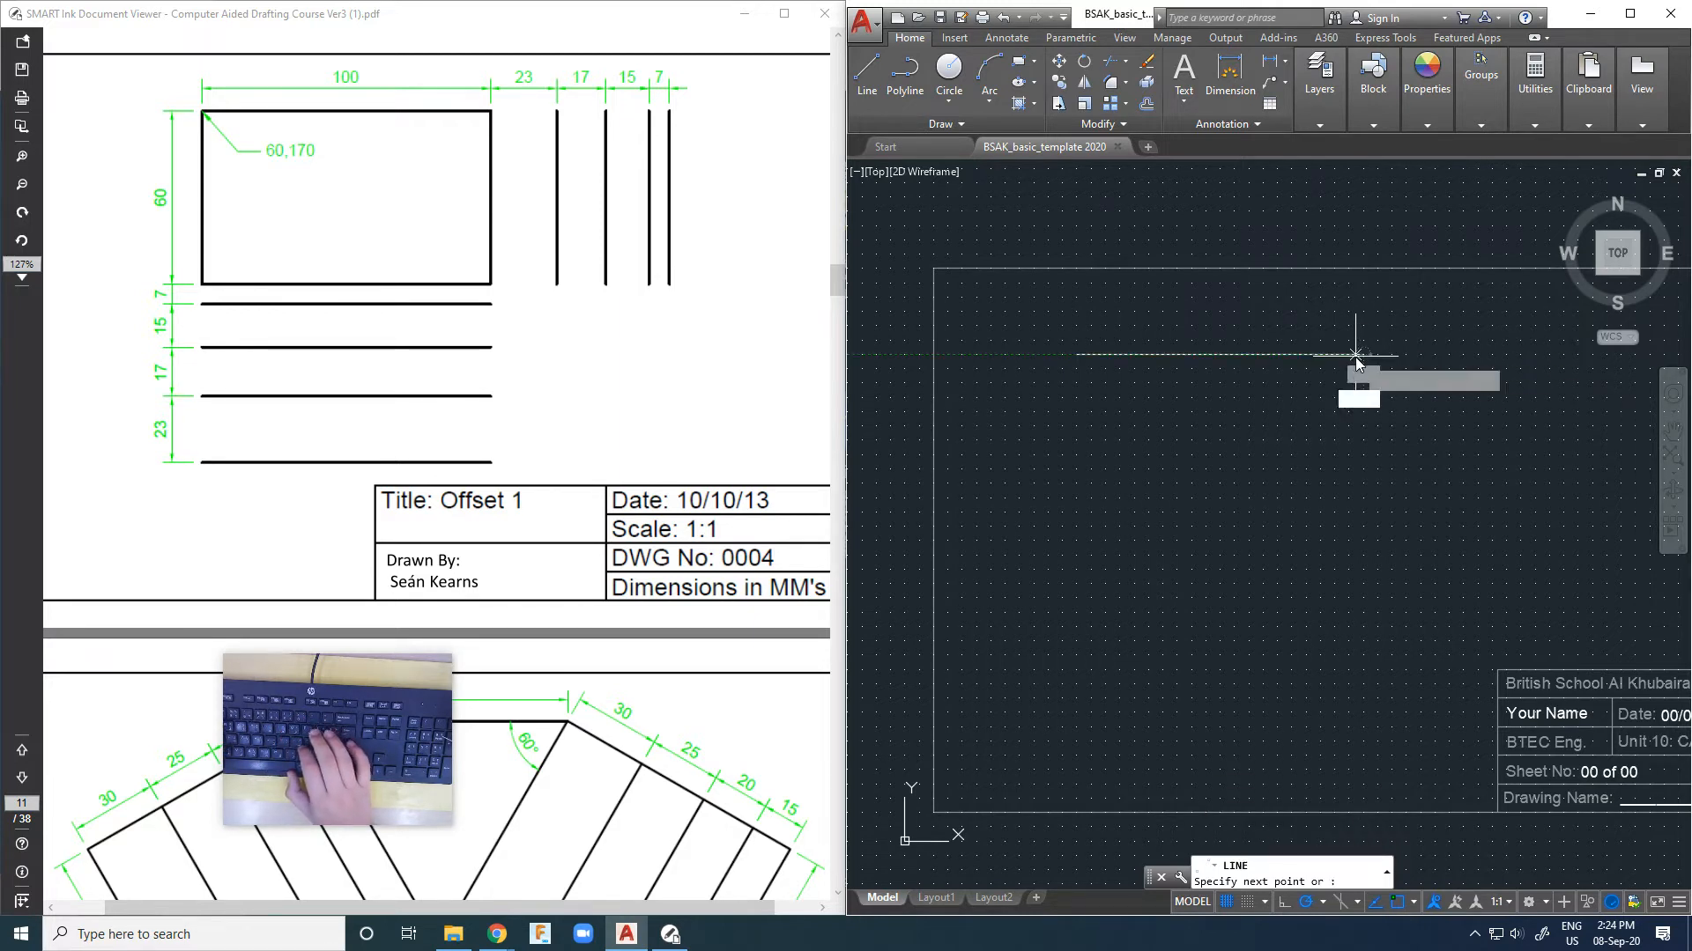
Step: Continue the line 60 mm straight down for the rectangle's right side, using a 90° angle override
{"action": "type", "text": "<"}
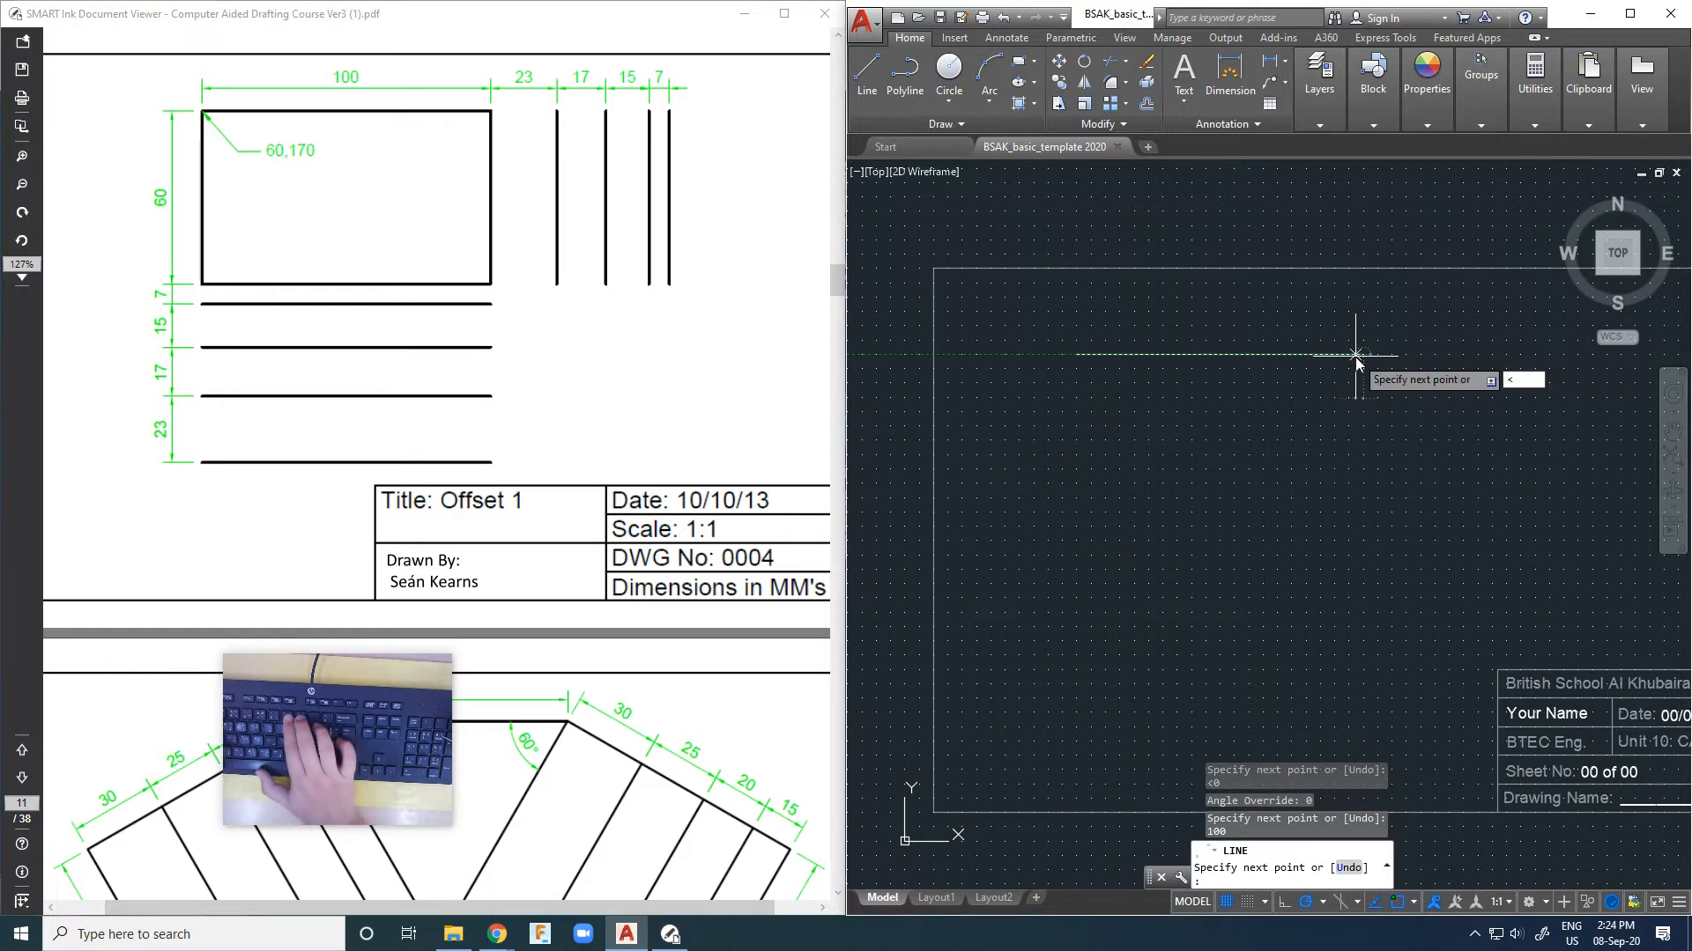
{"action": "type", "text": "90"}
{"action": "key", "text": "Return"}
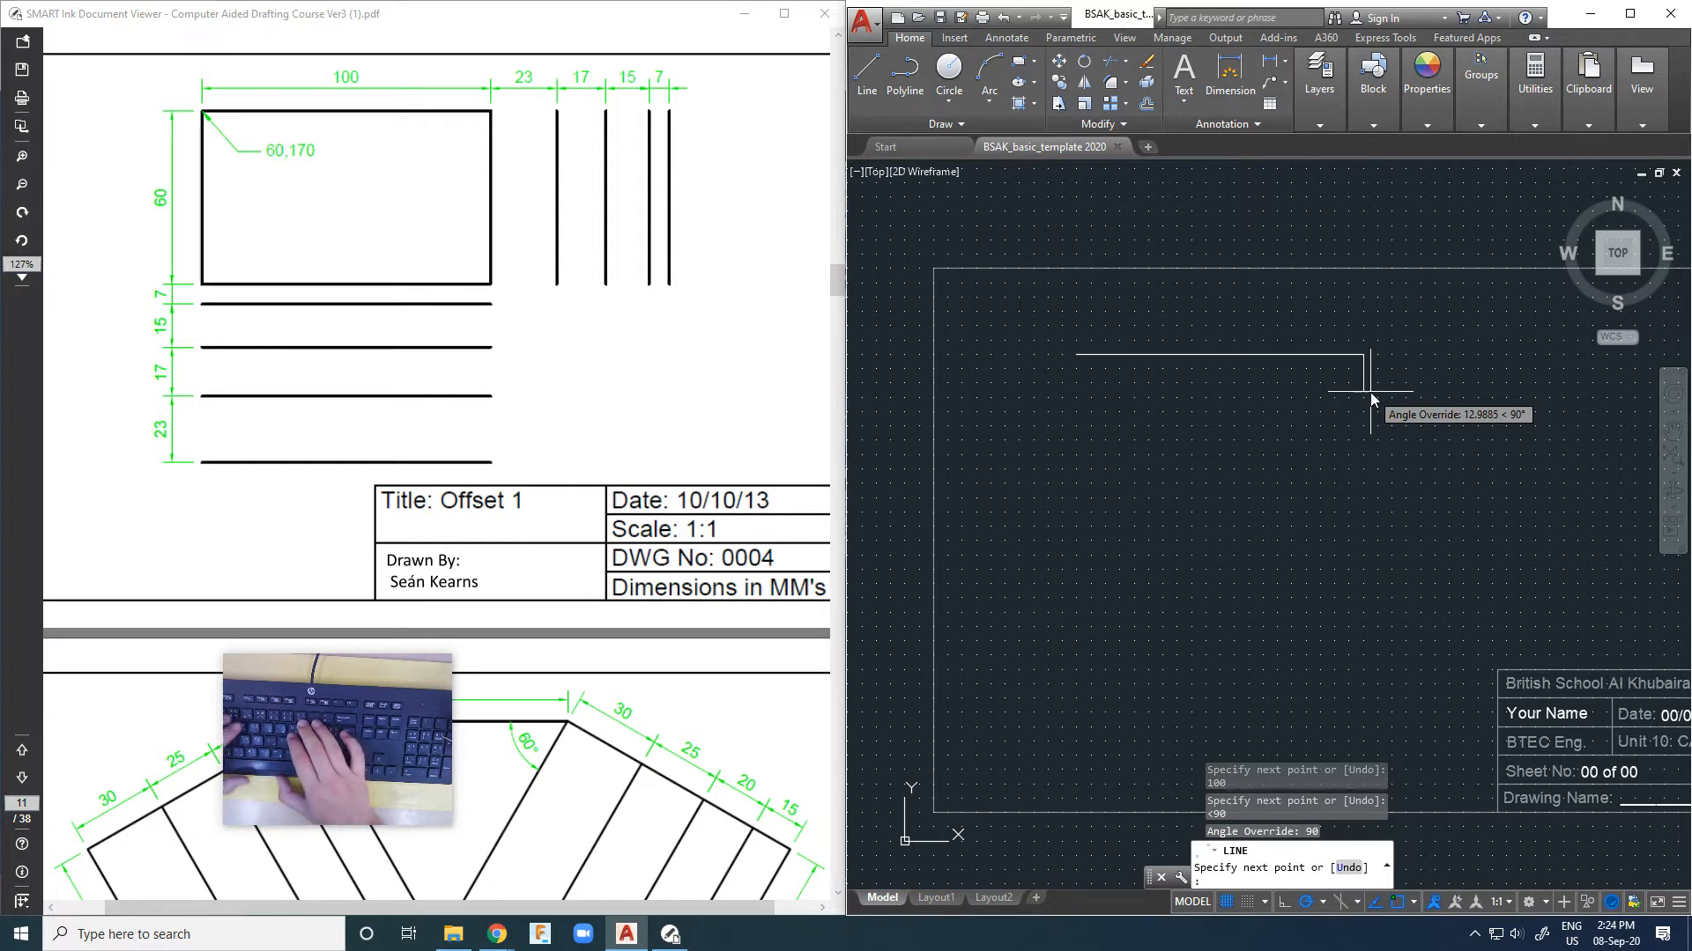
{"action": "type", "text": "60"}
{"action": "key", "text": "Return"}
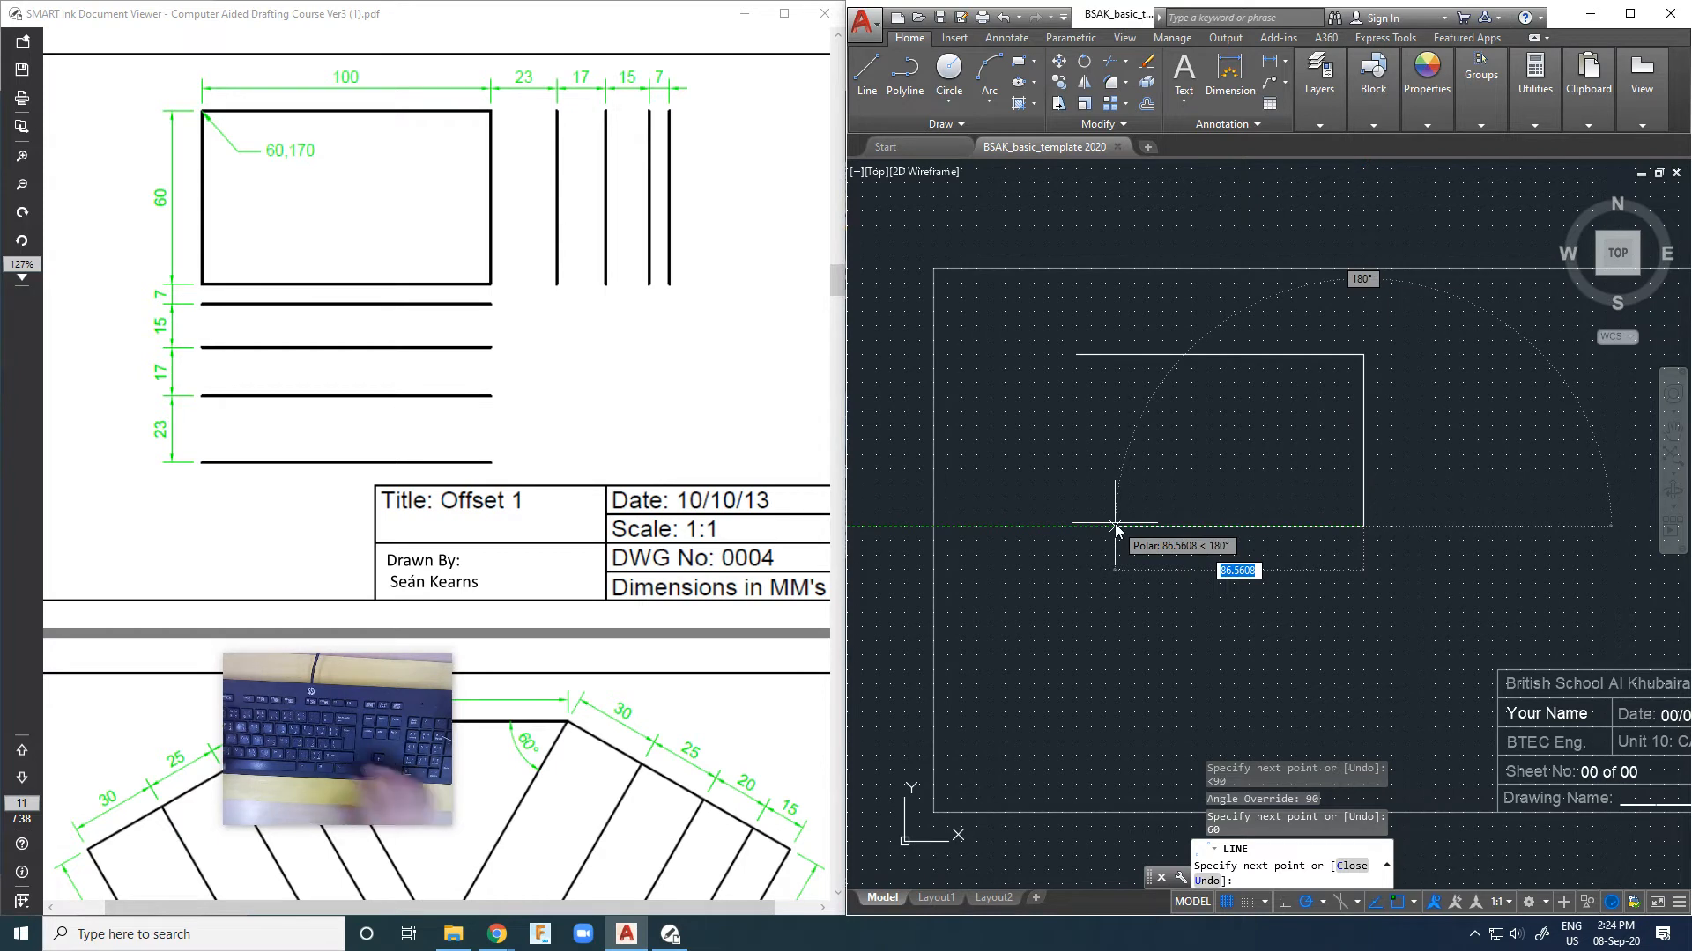
Step: Draw the 100 mm bottom edge toward the left and close the rectangle back to its starting point
{"action": "type", "text": "100"}
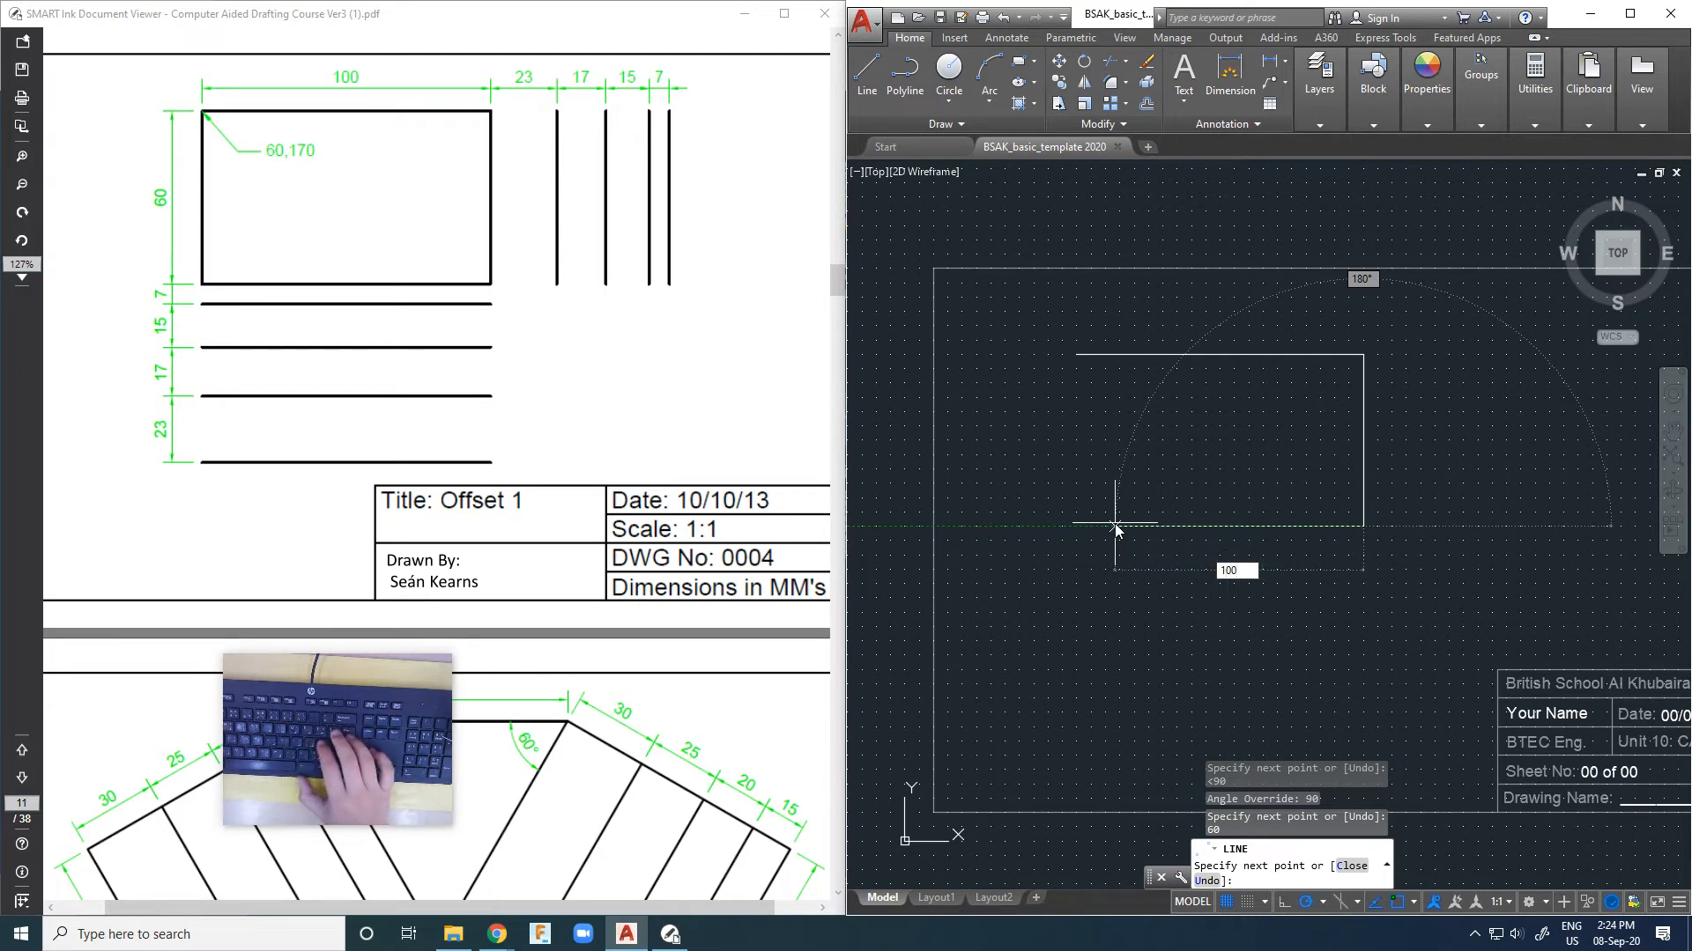
{"action": "key", "text": "Return"}
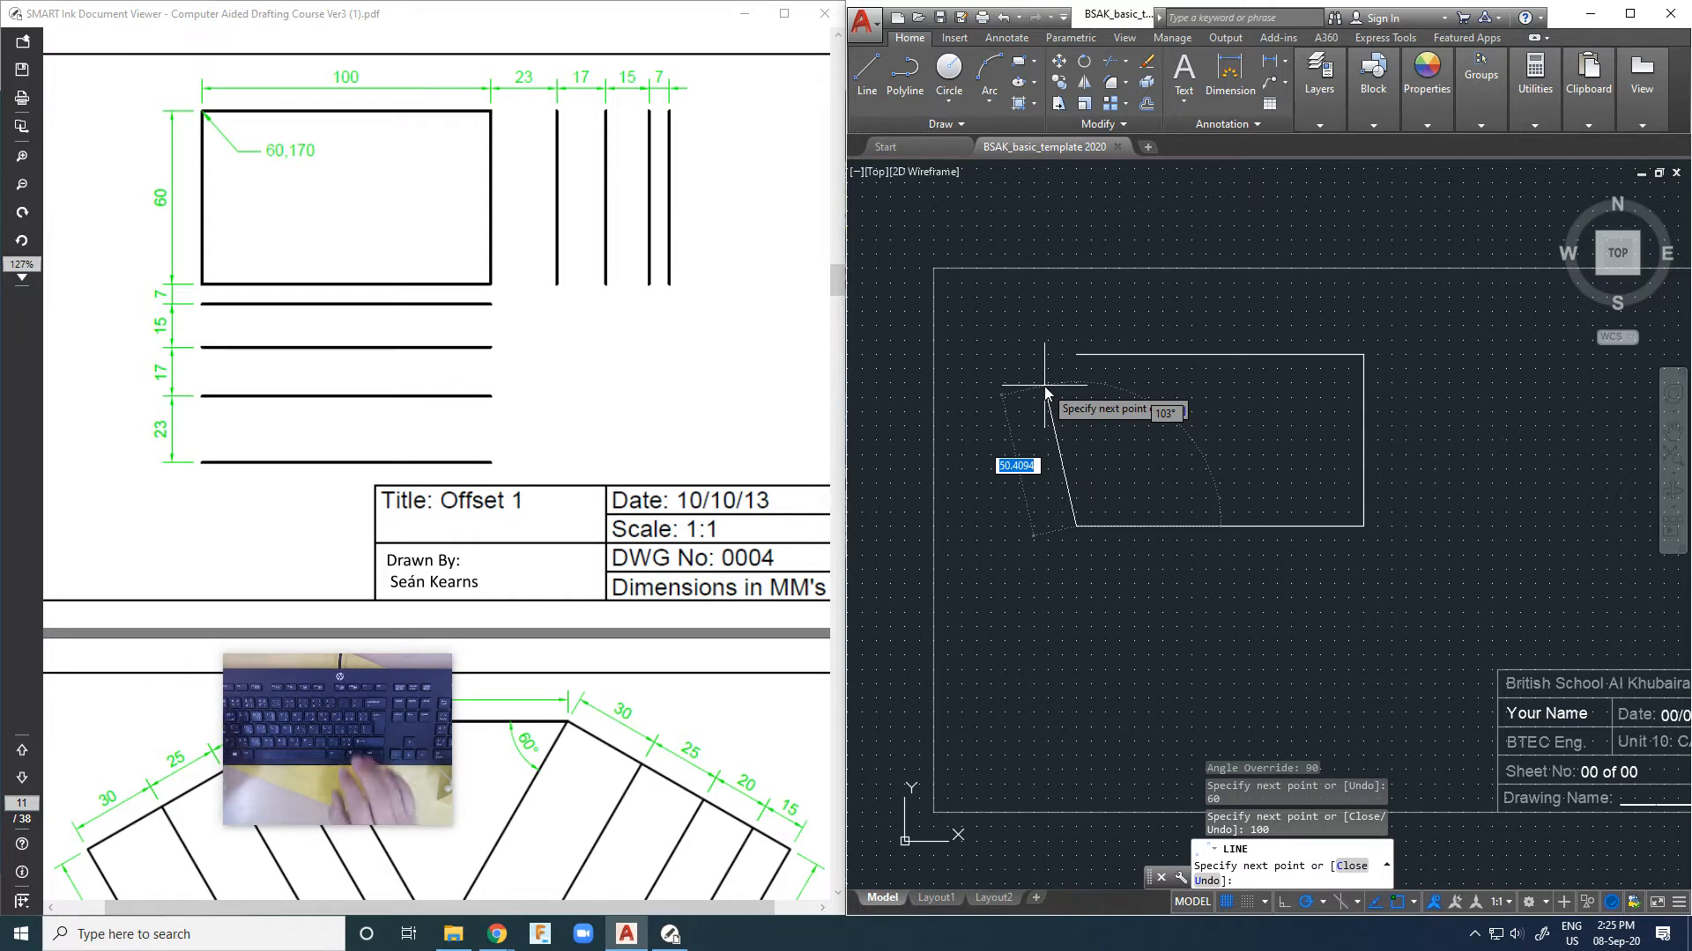
{"action": "type", "text": "C"}
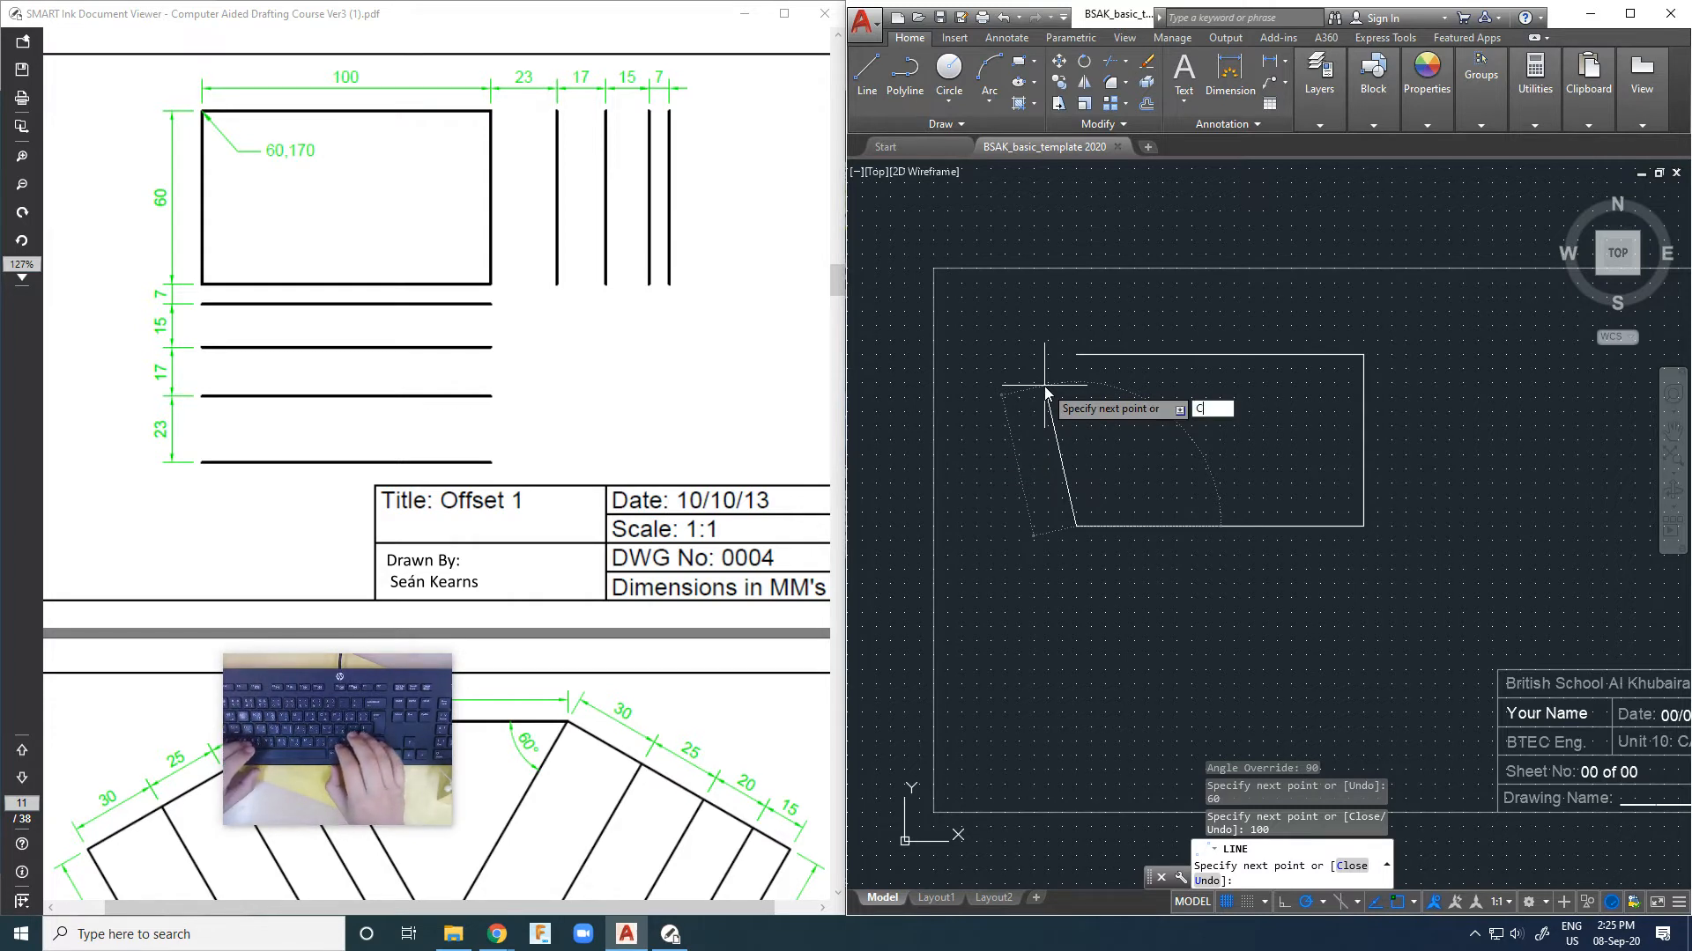
{"action": "key", "text": "BackSpace"}
{"action": "type", "text": "c"}
{"action": "key", "text": "Return"}
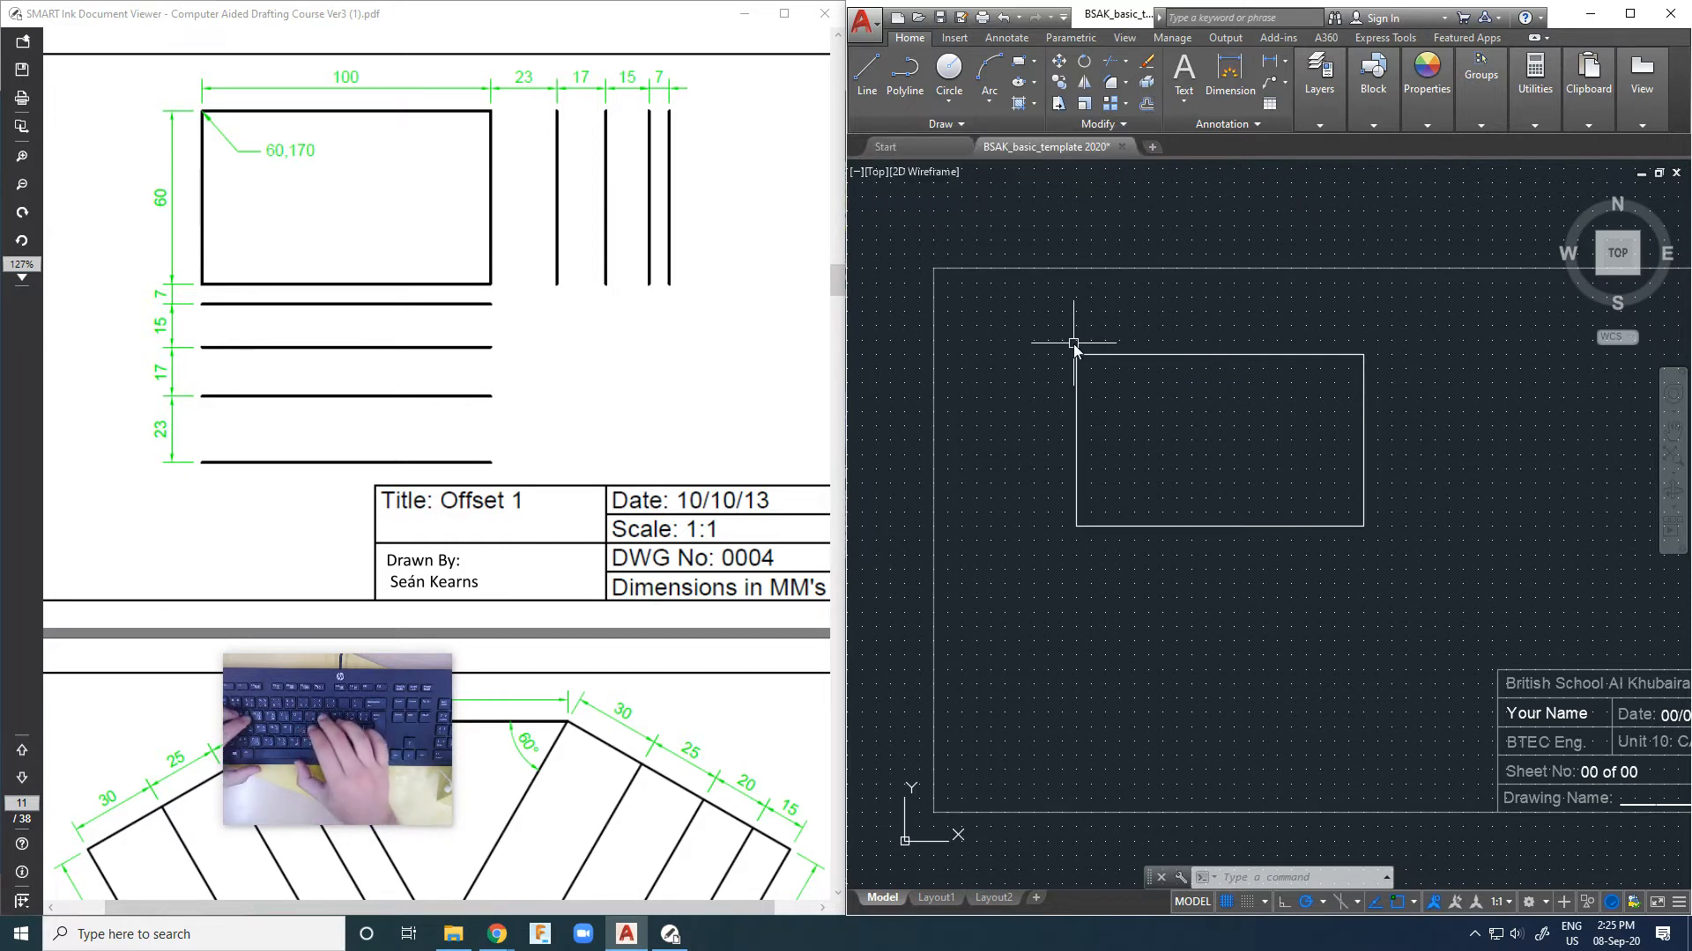
Step: Offset the rectangle's bottom edge 7 mm downward
{"action": "type", "text": "o"}
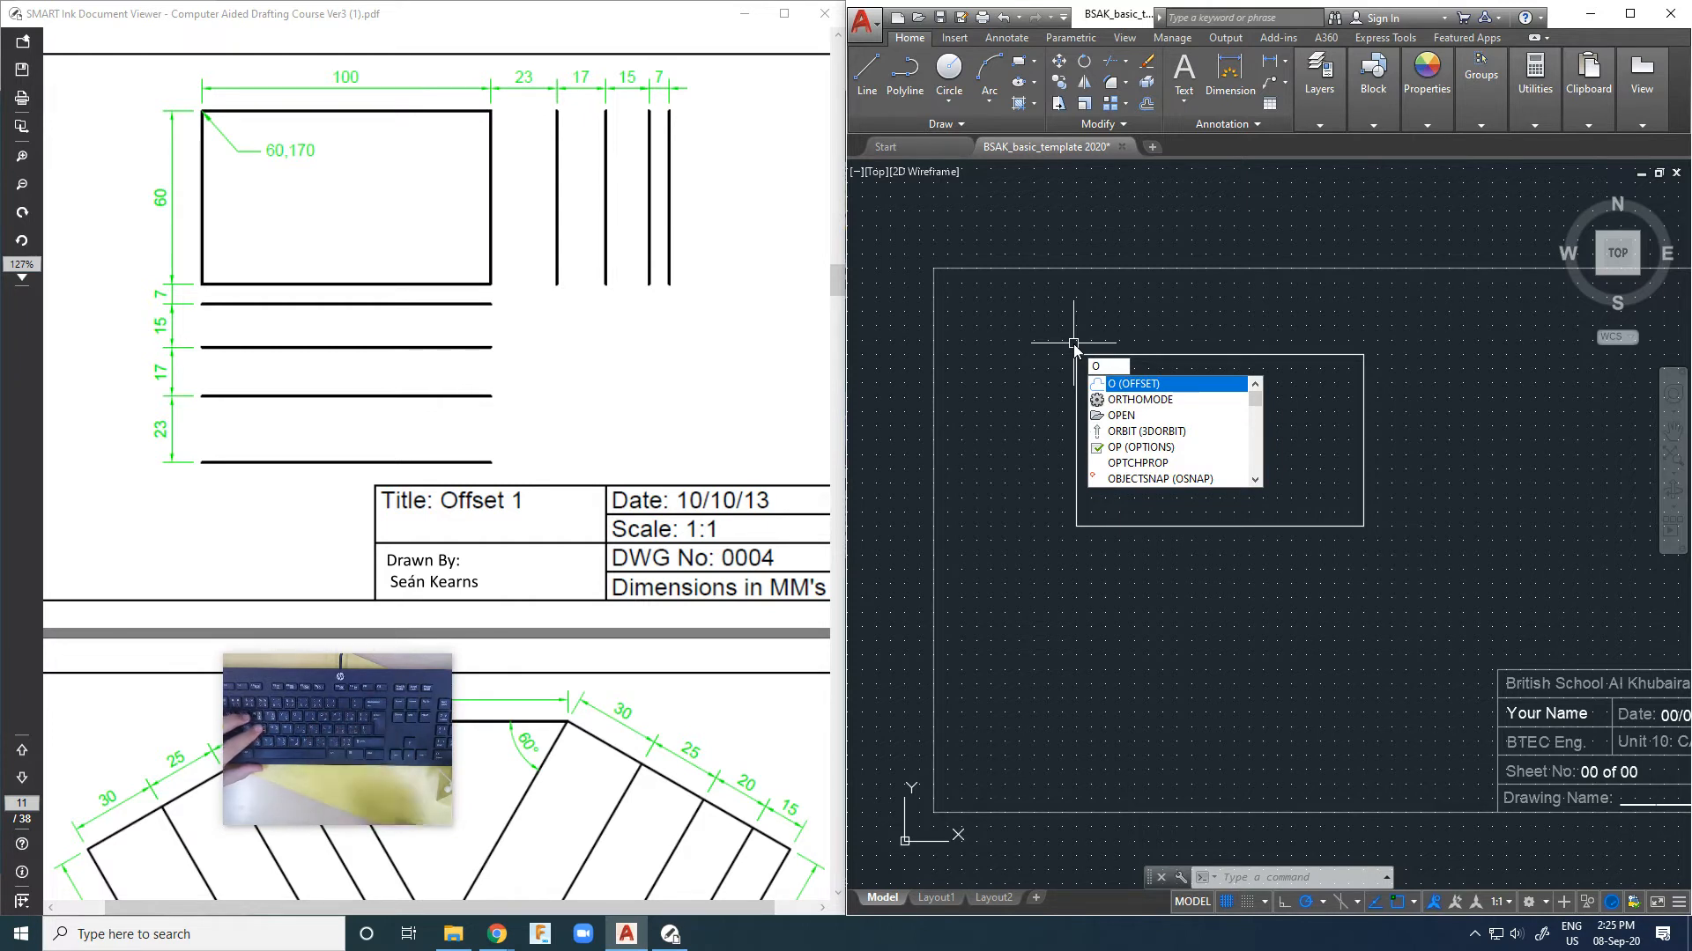
{"action": "key", "text": "Return"}
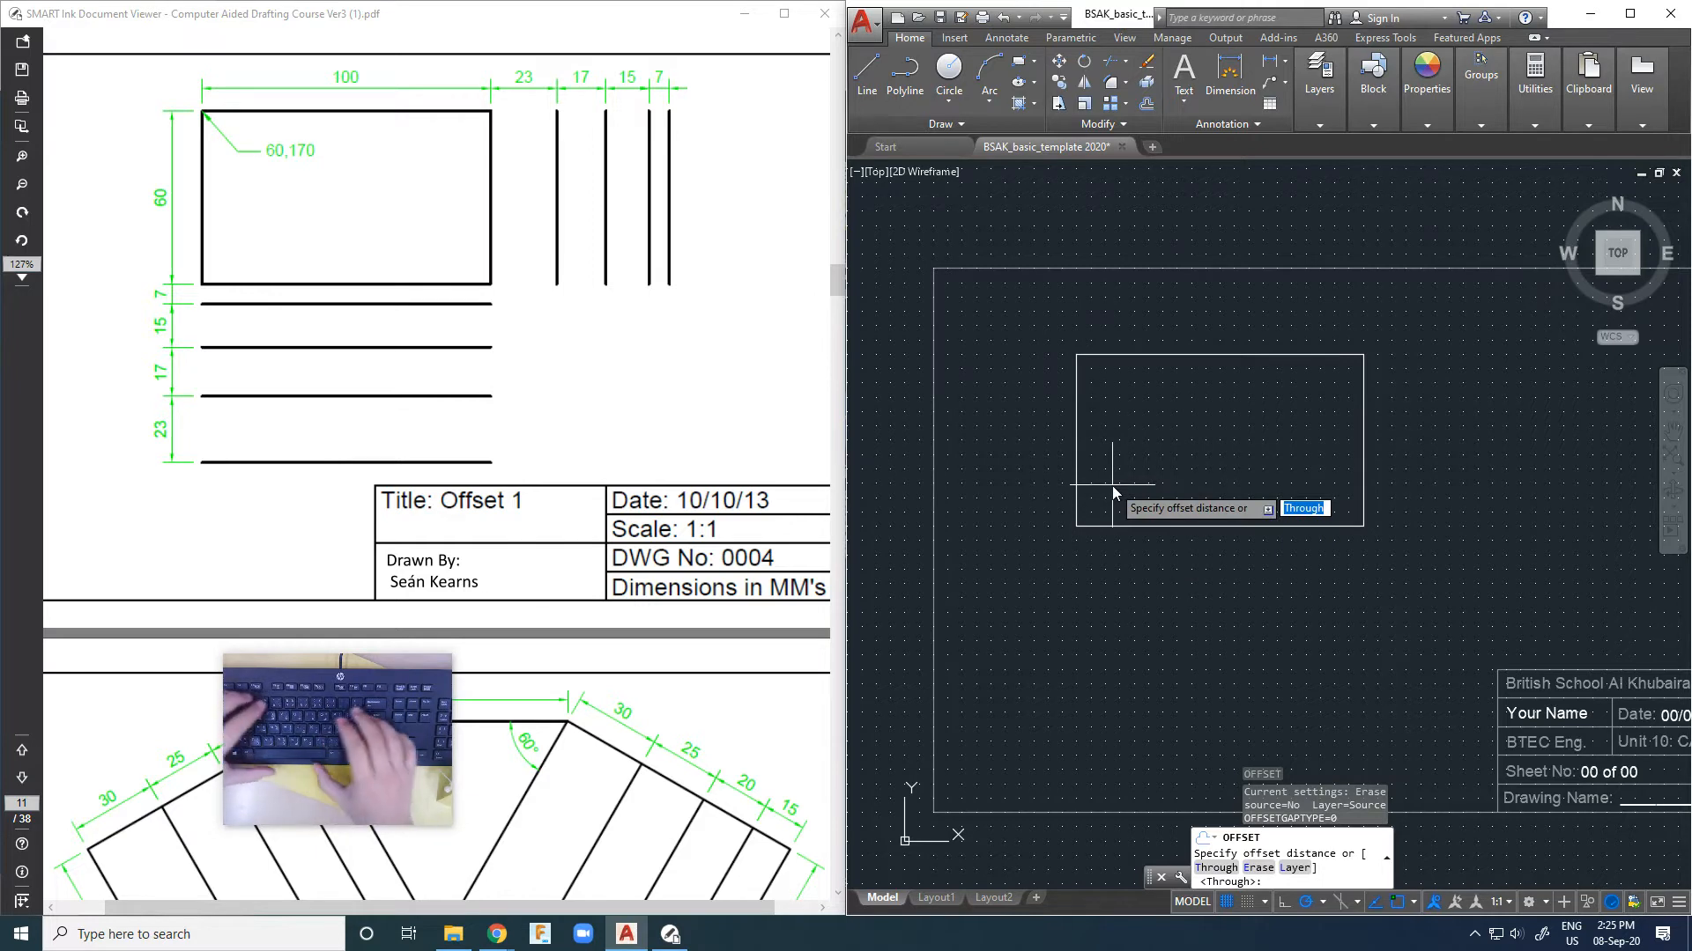
{"action": "type", "text": "7"}
{"action": "key", "text": "Return"}
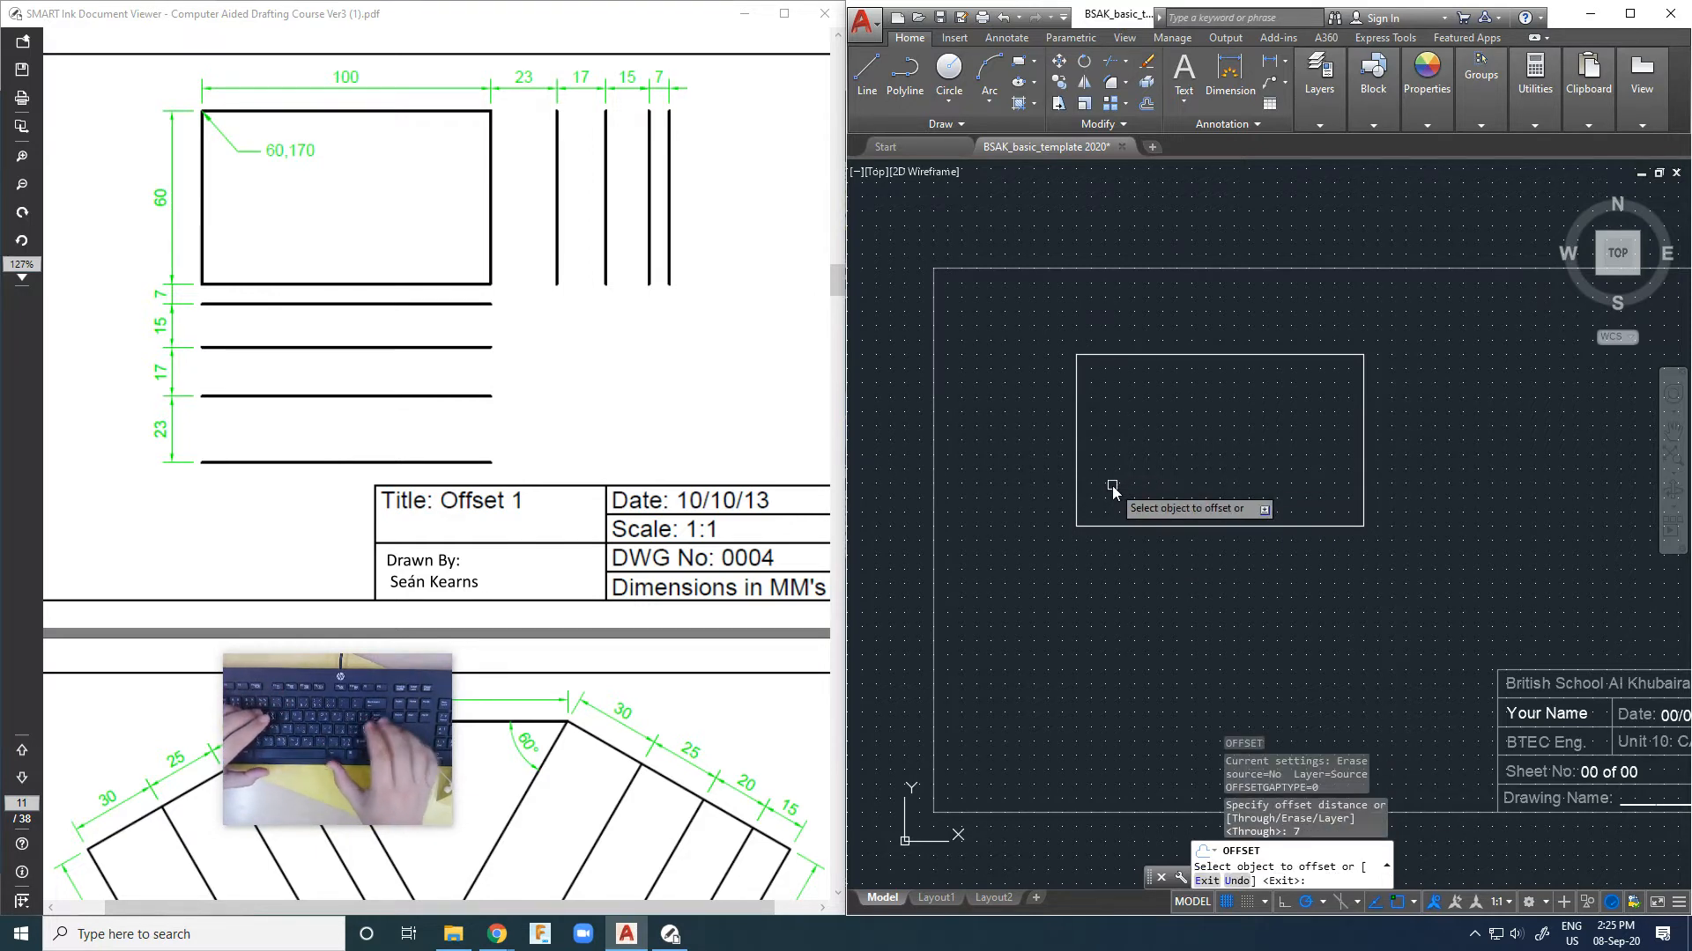
{"action": "left_click", "coordinate": [1098, 527]}
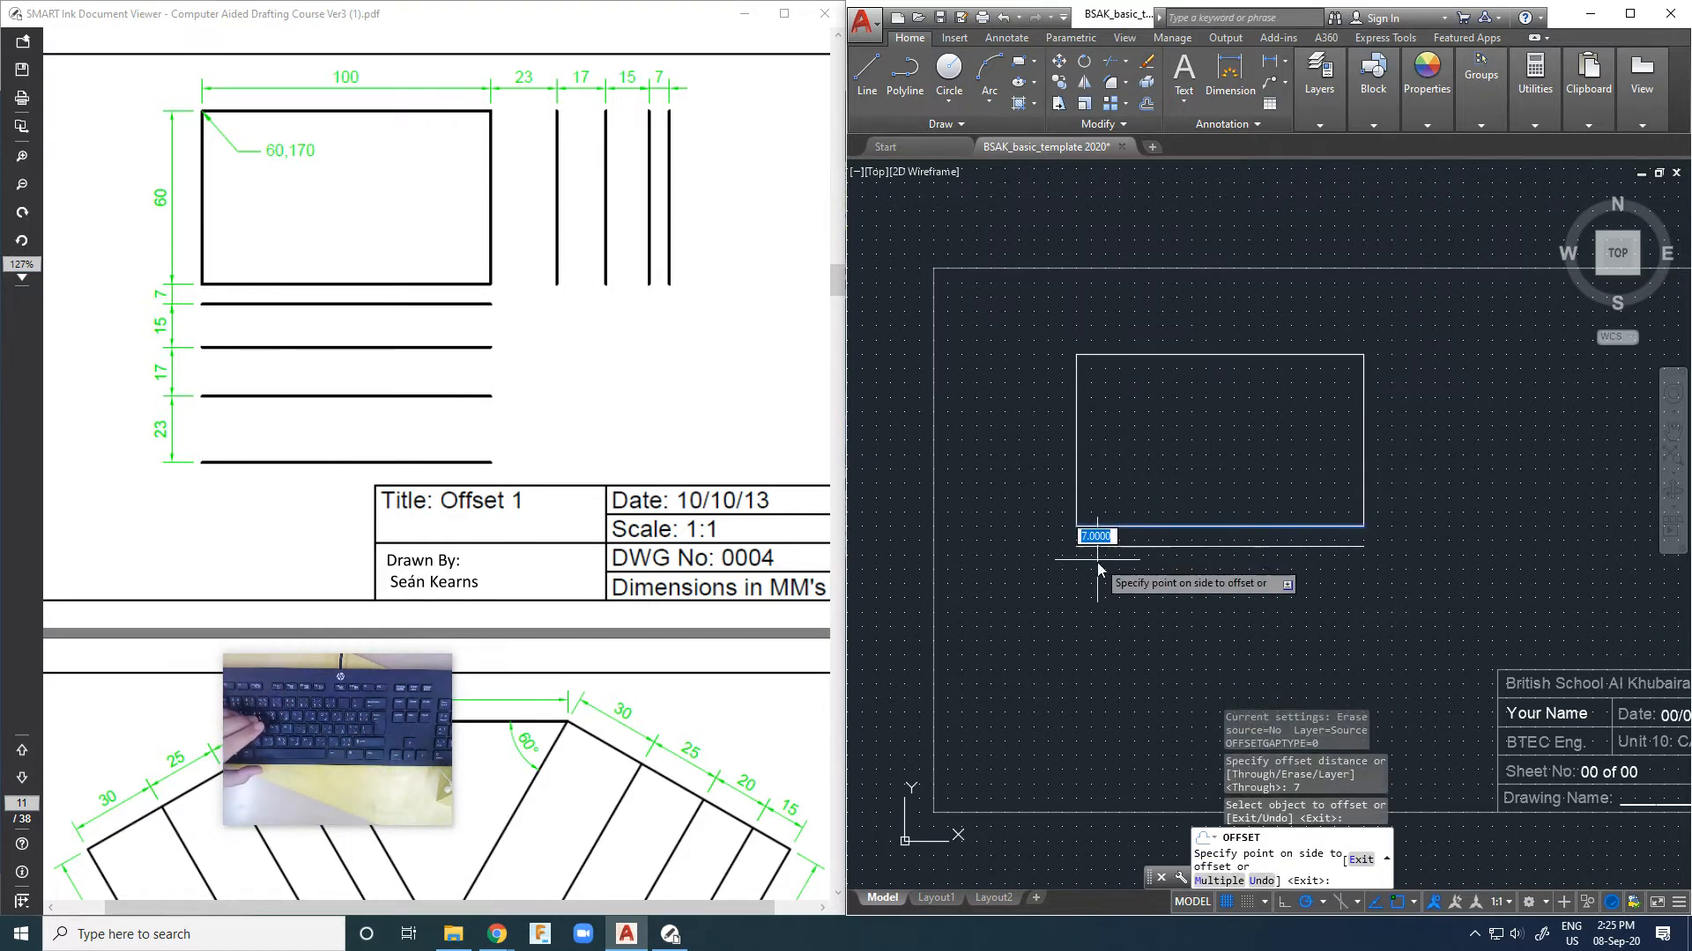
{"action": "left_click", "coordinate": [1099, 572]}
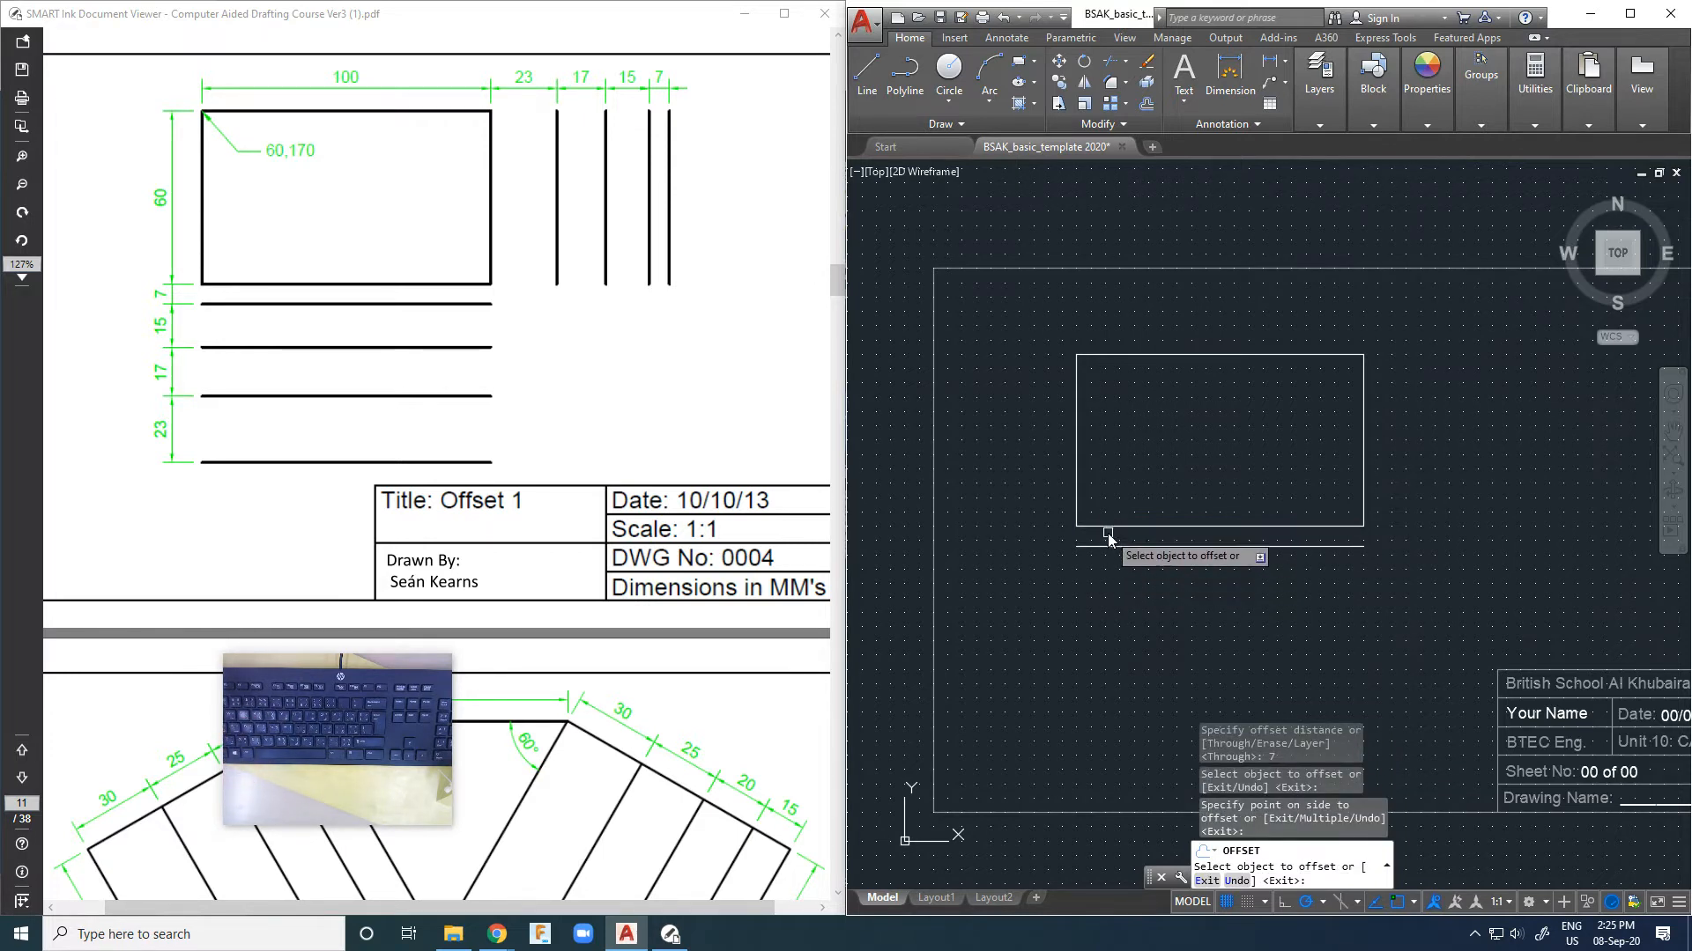
Step: Offset the line just below the rectangle 15 mm downward
{"action": "left_click", "coordinate": [1108, 546]}
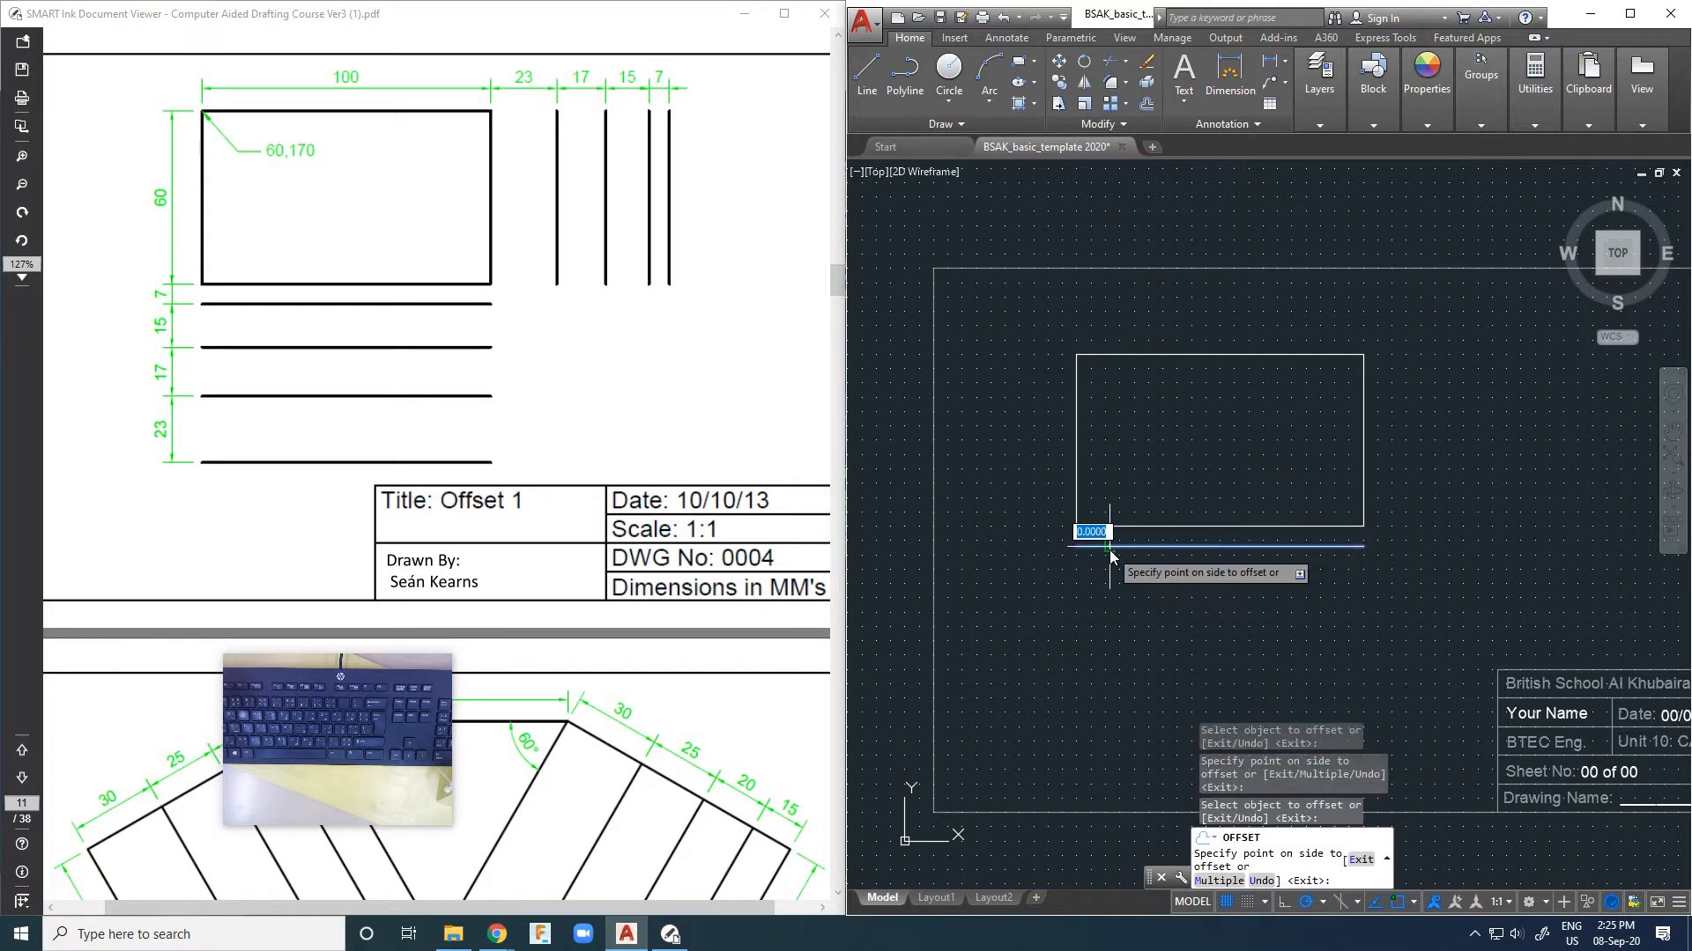
{"action": "key", "text": "Escape"}
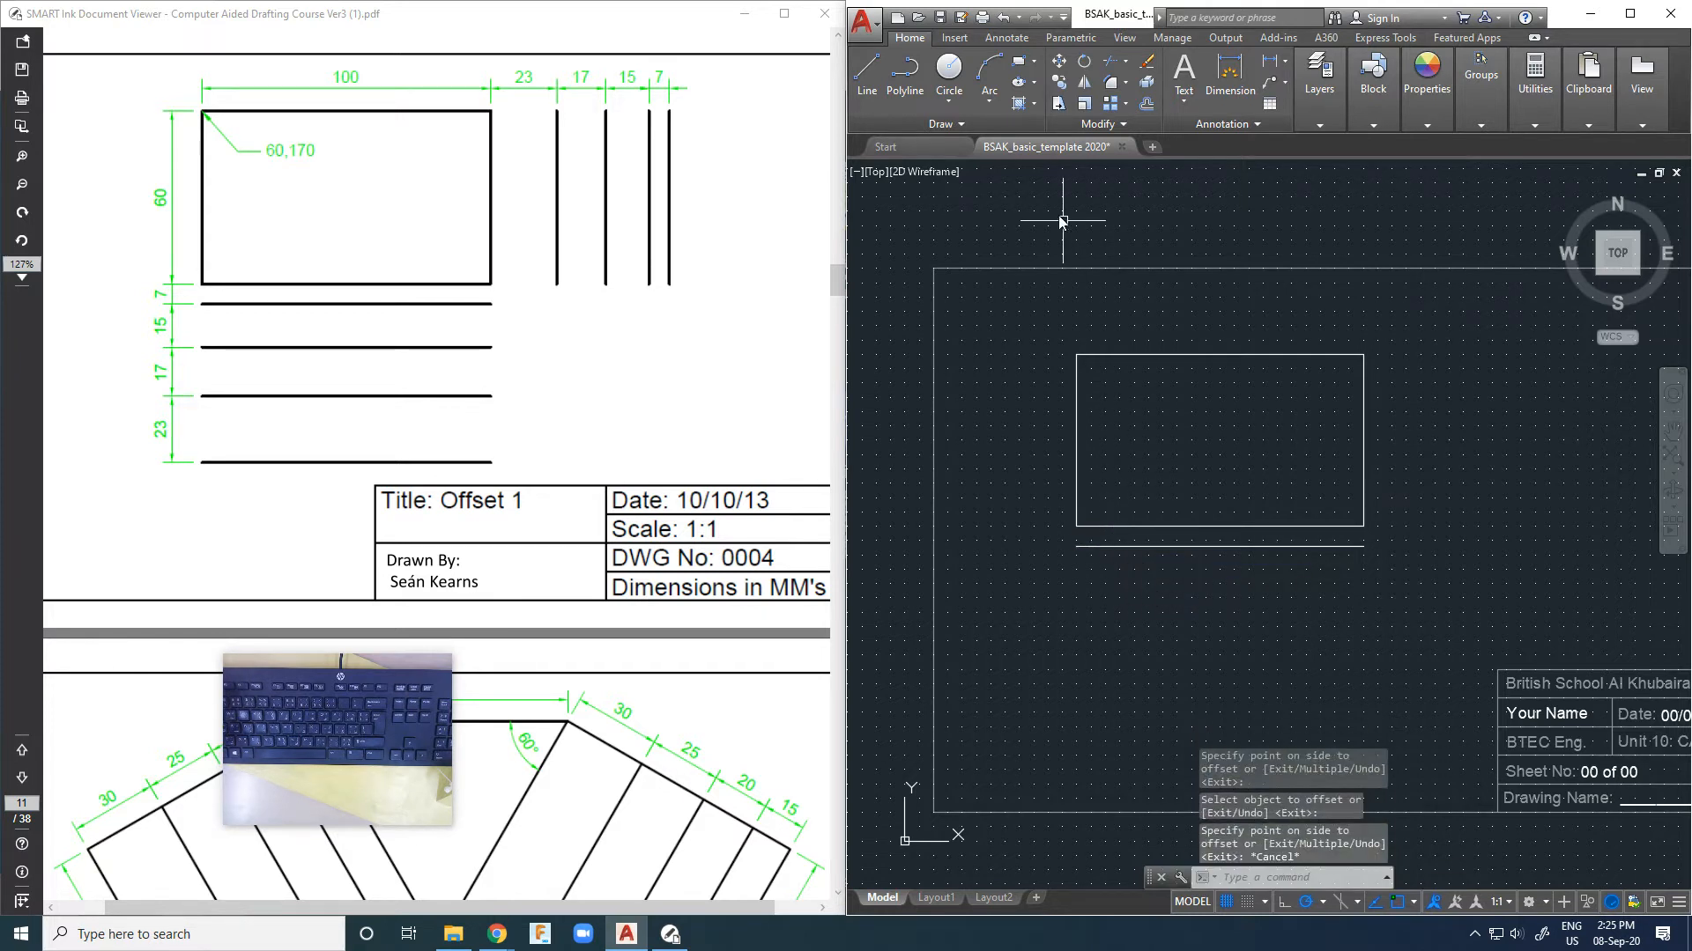
{"action": "left_click", "coordinate": [1147, 105]}
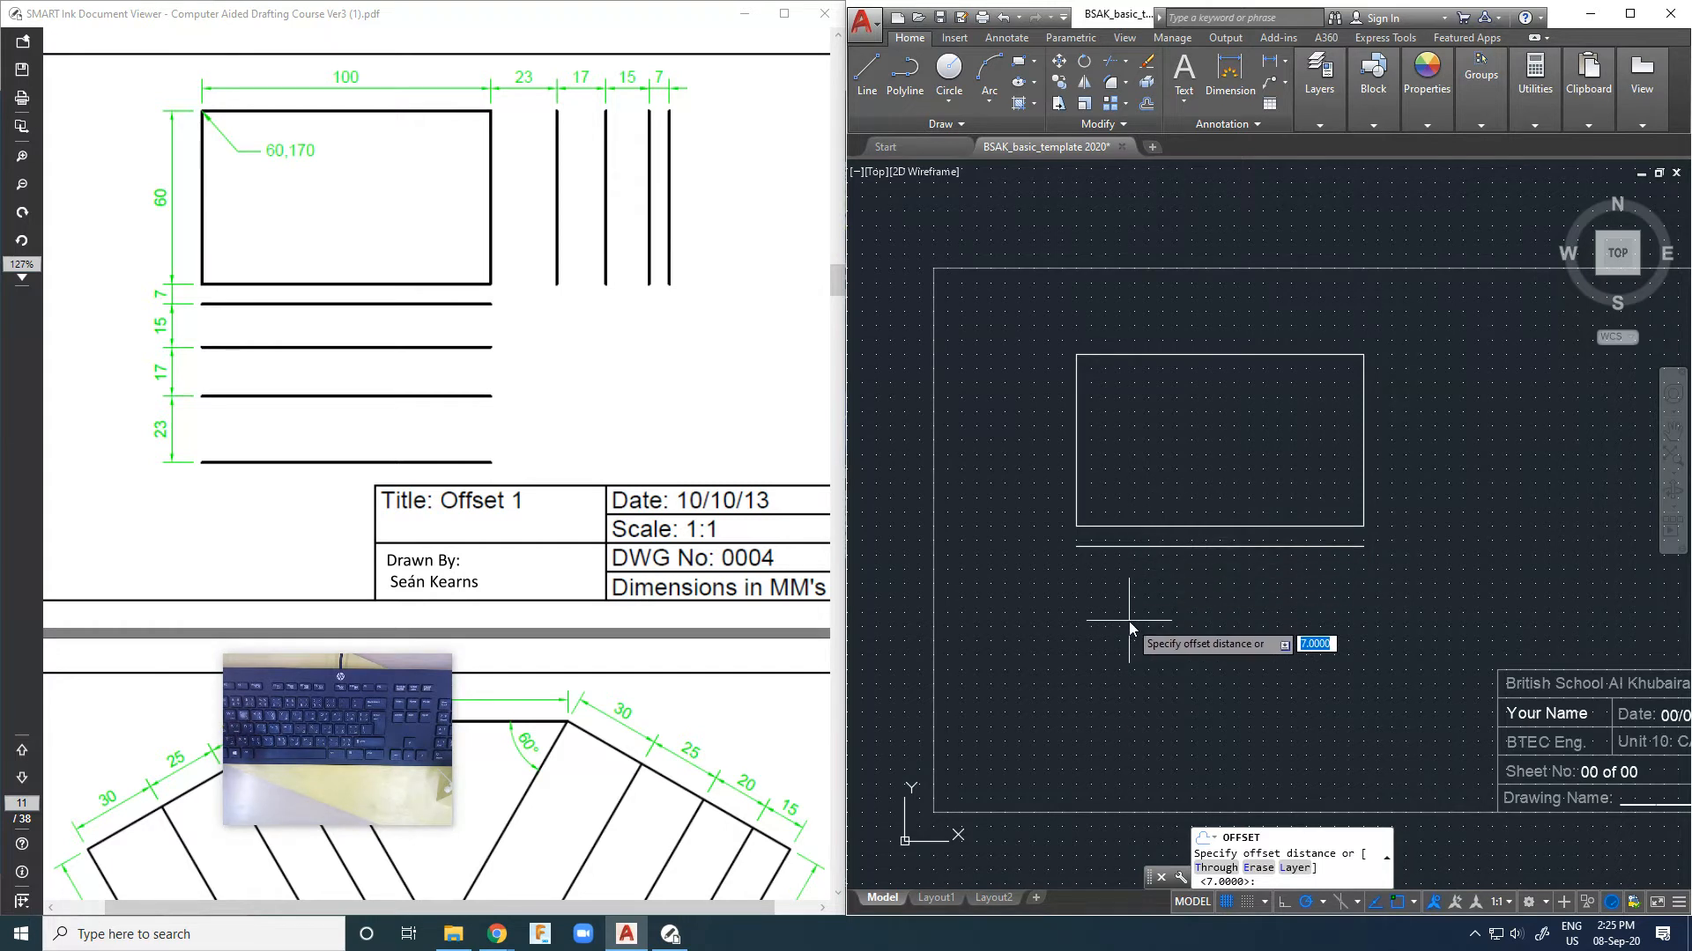
{"action": "type", "text": "7"}
{"action": "key", "text": "Return"}
{"action": "key", "text": "Return"}
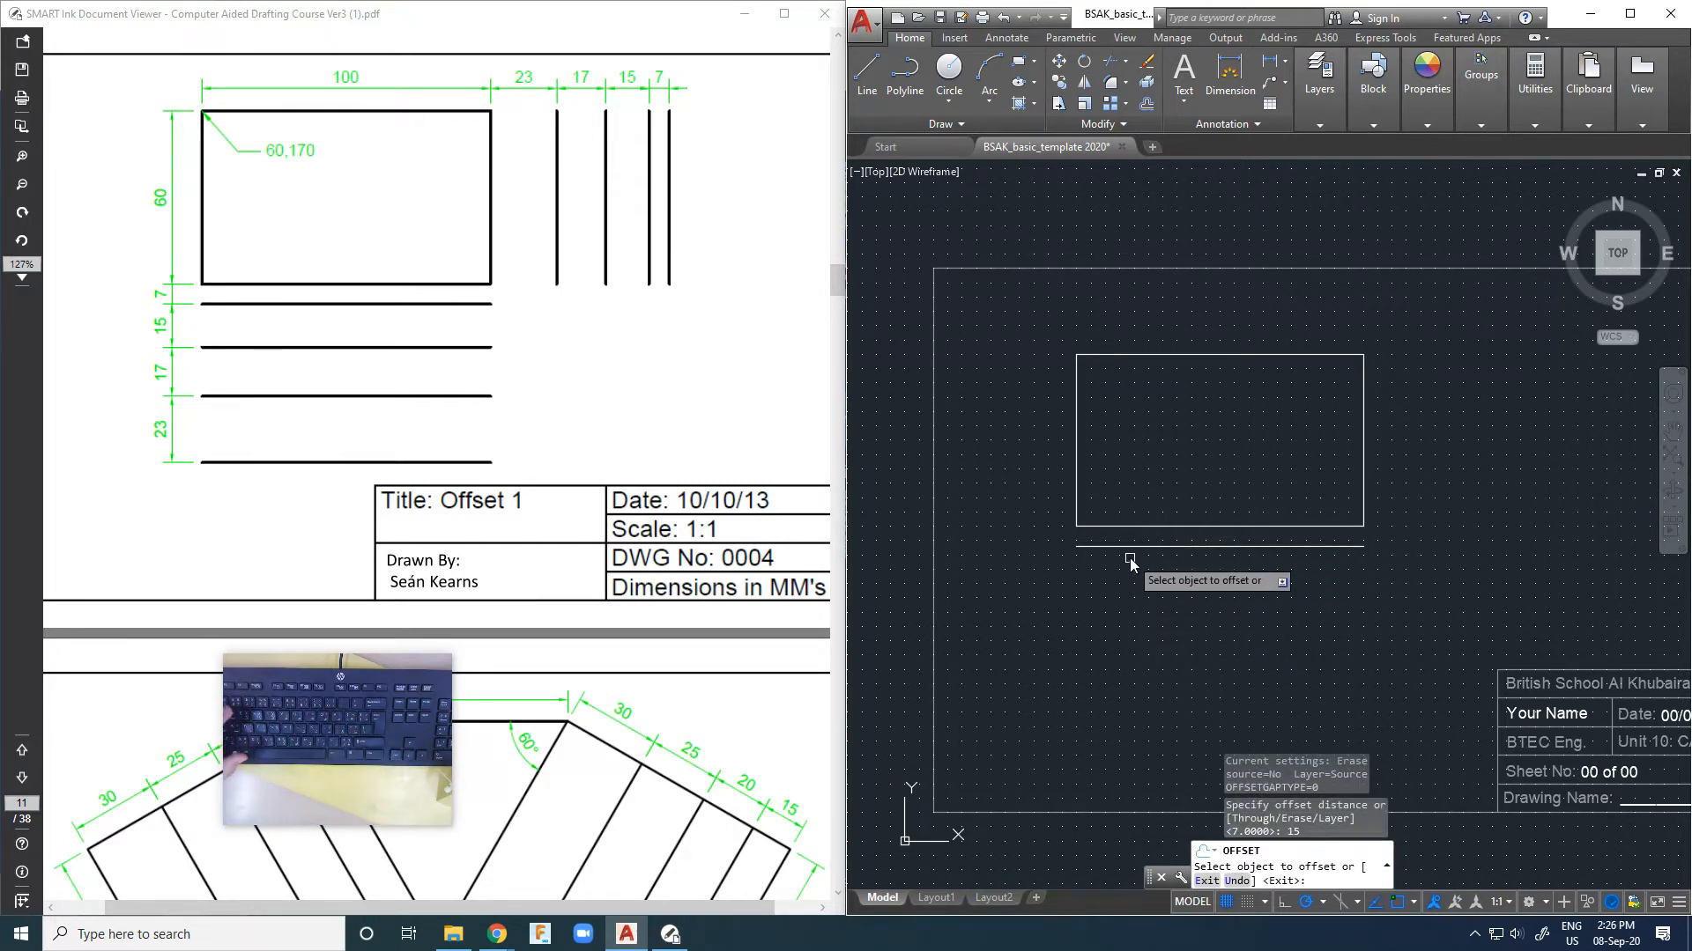
{"action": "left_click", "coordinate": [1130, 582]}
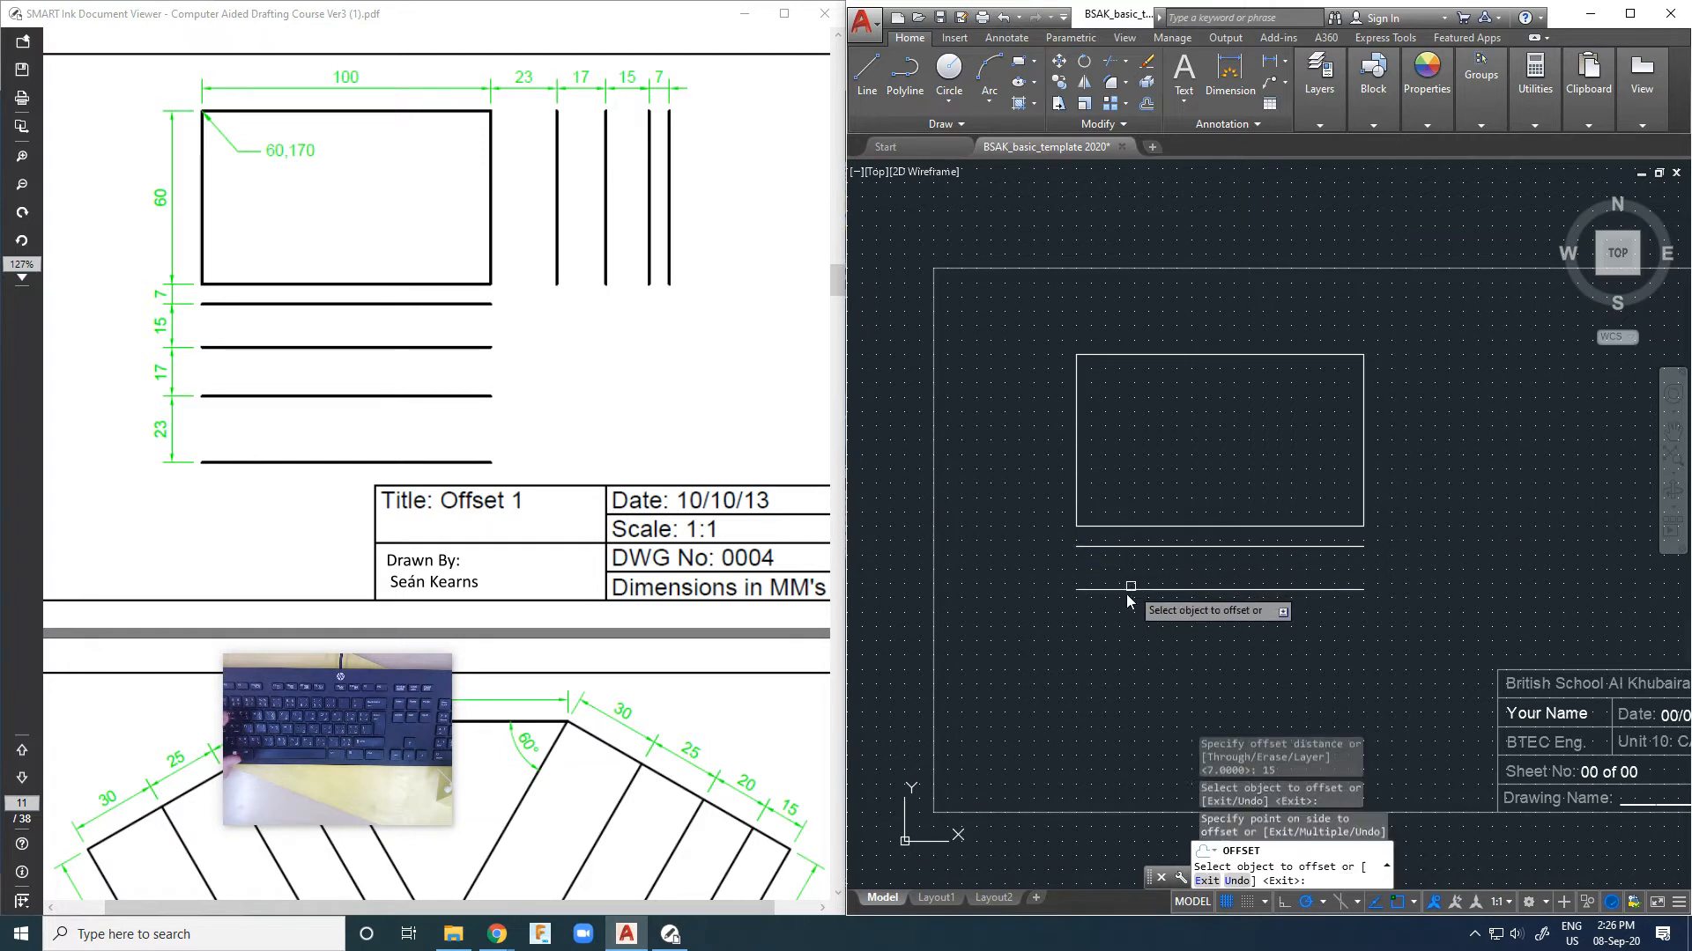
{"action": "right_click", "coordinate": [1085, 623]}
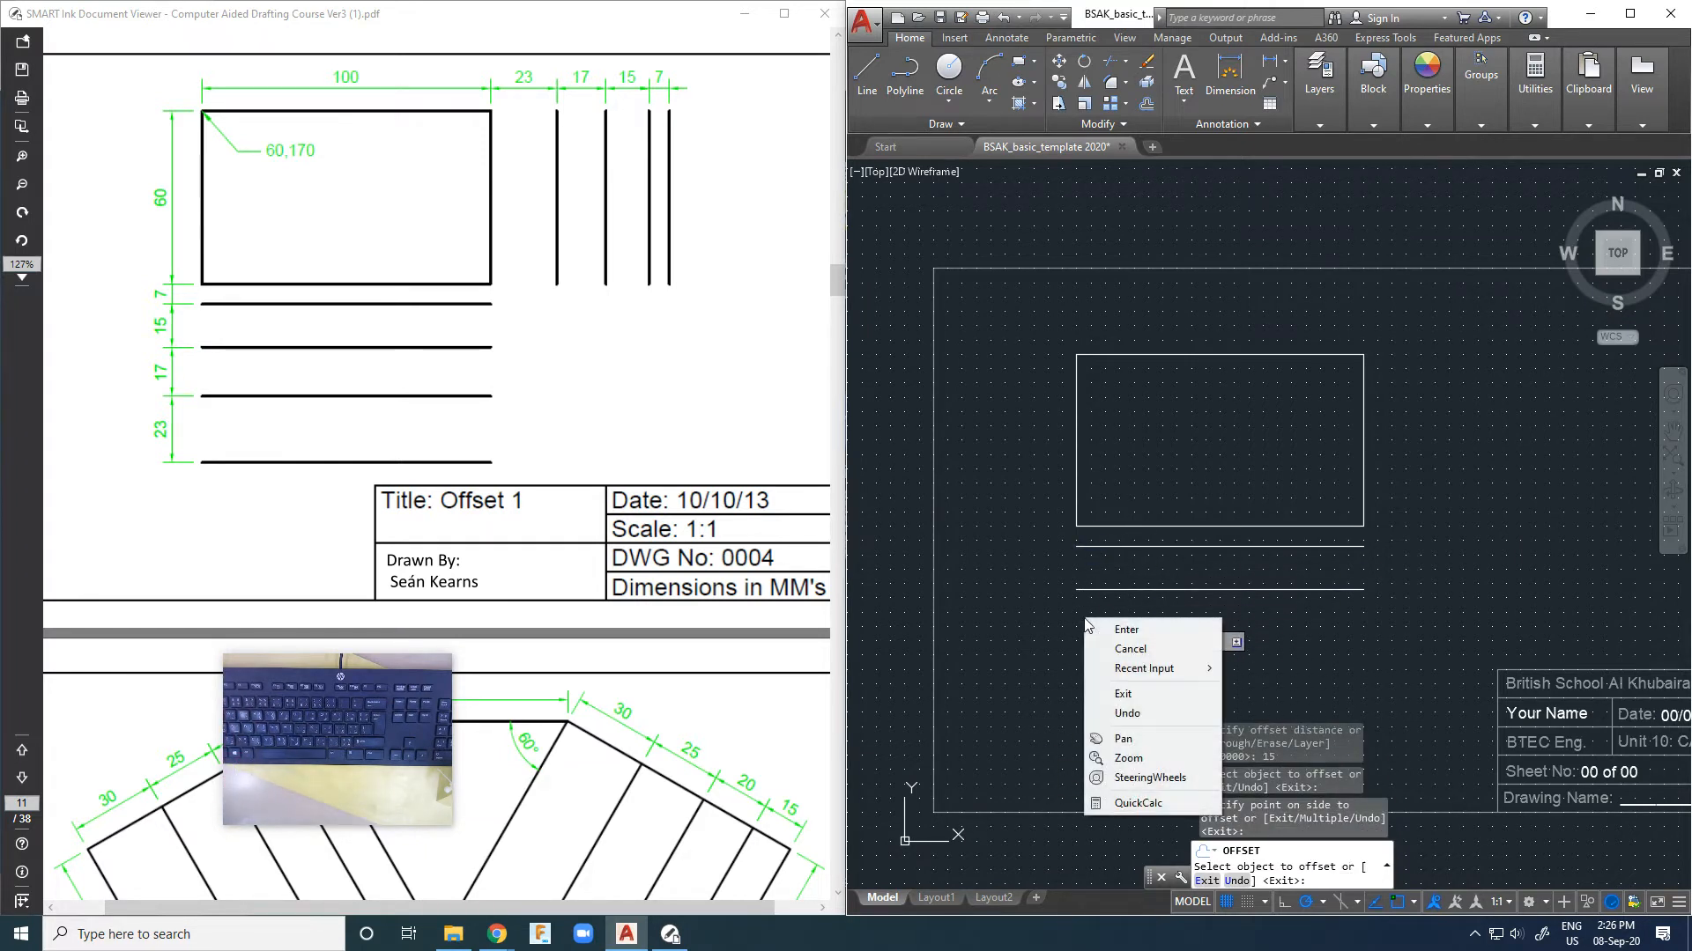
{"action": "left_click", "coordinate": [1075, 627]}
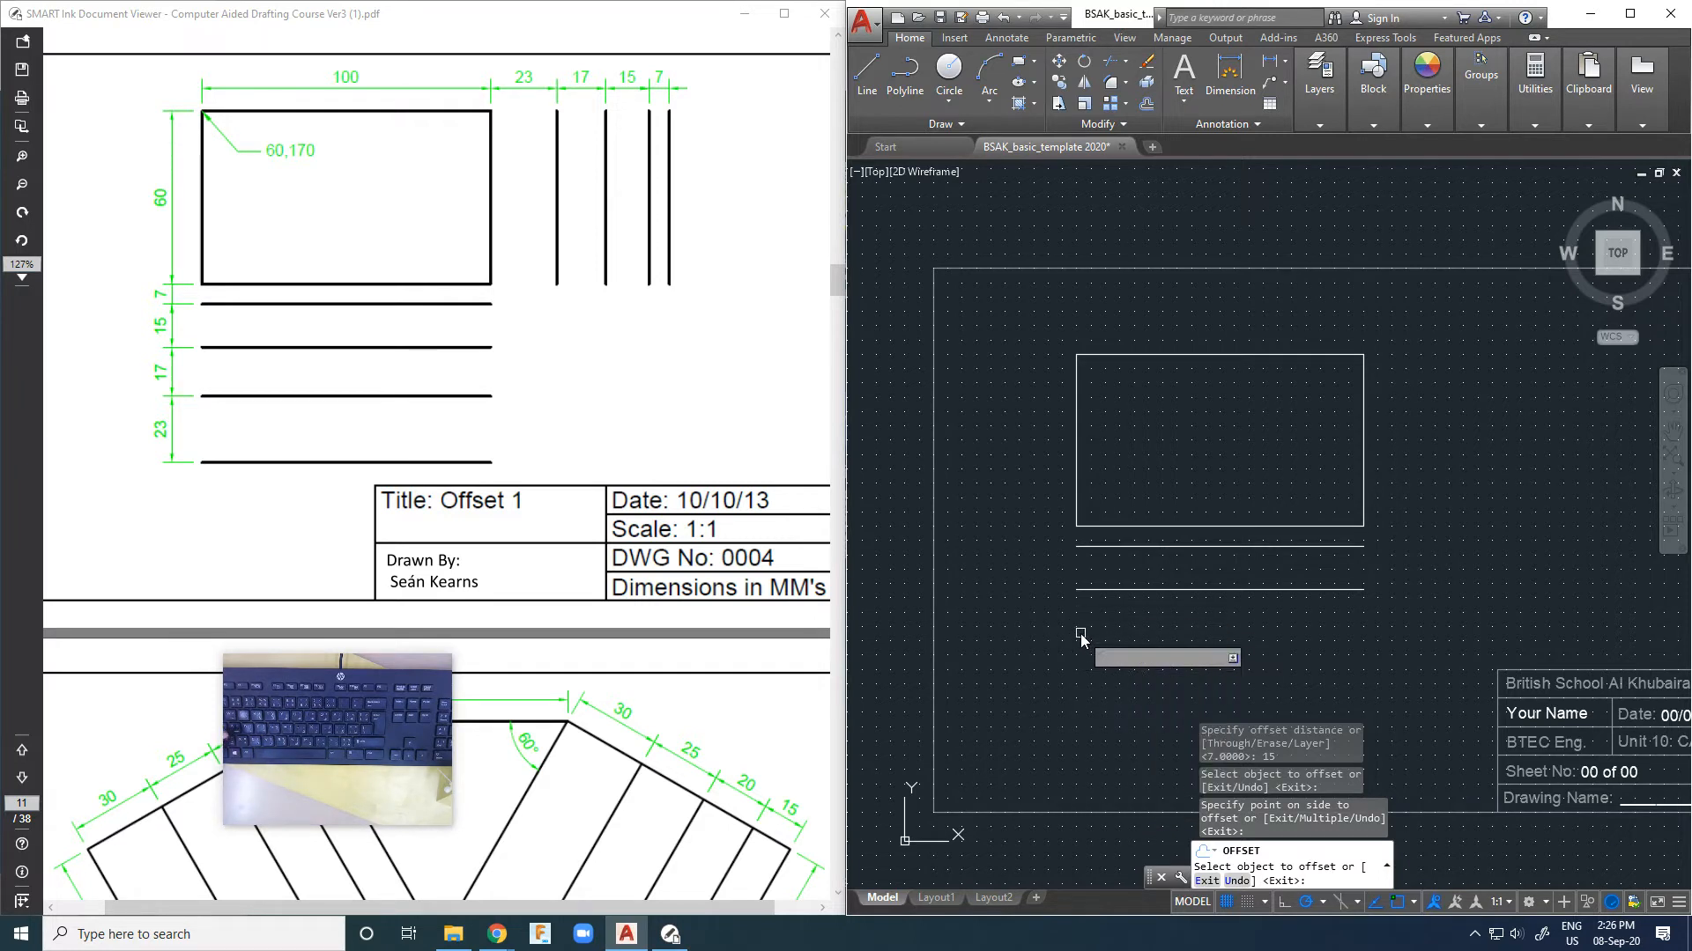
{"action": "key", "text": "Escape"}
Step: Offset the second line below the rectangle 17 mm downward
{"action": "right_click", "coordinate": [1081, 634]}
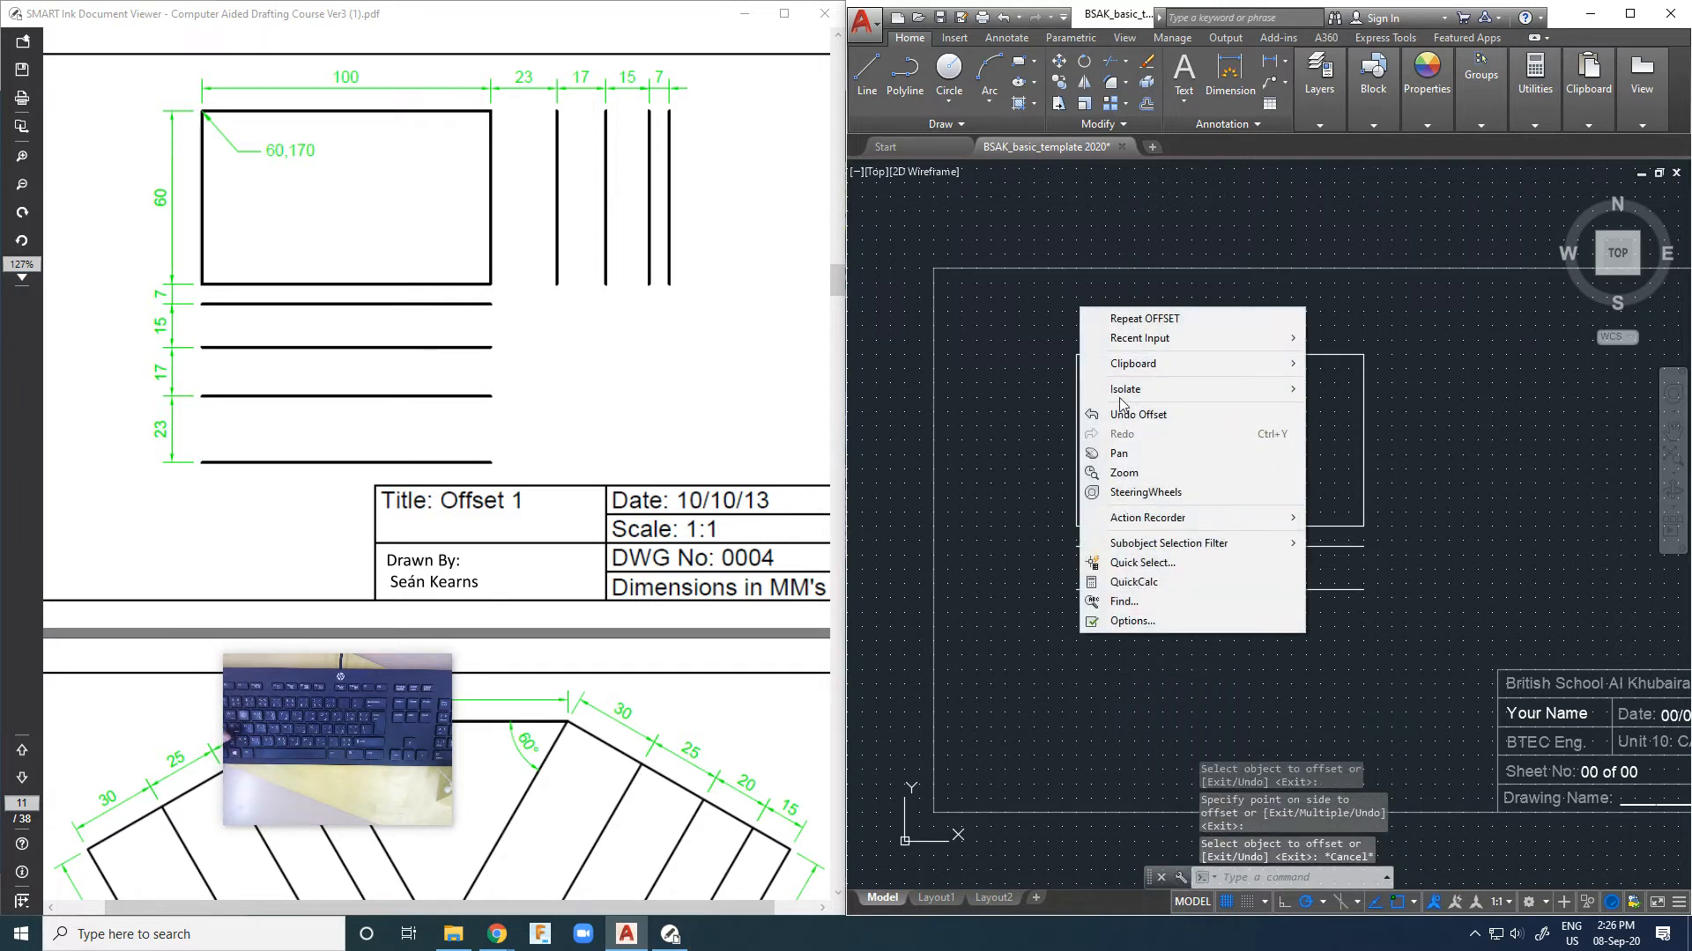
{"action": "left_click", "coordinate": [1123, 320]}
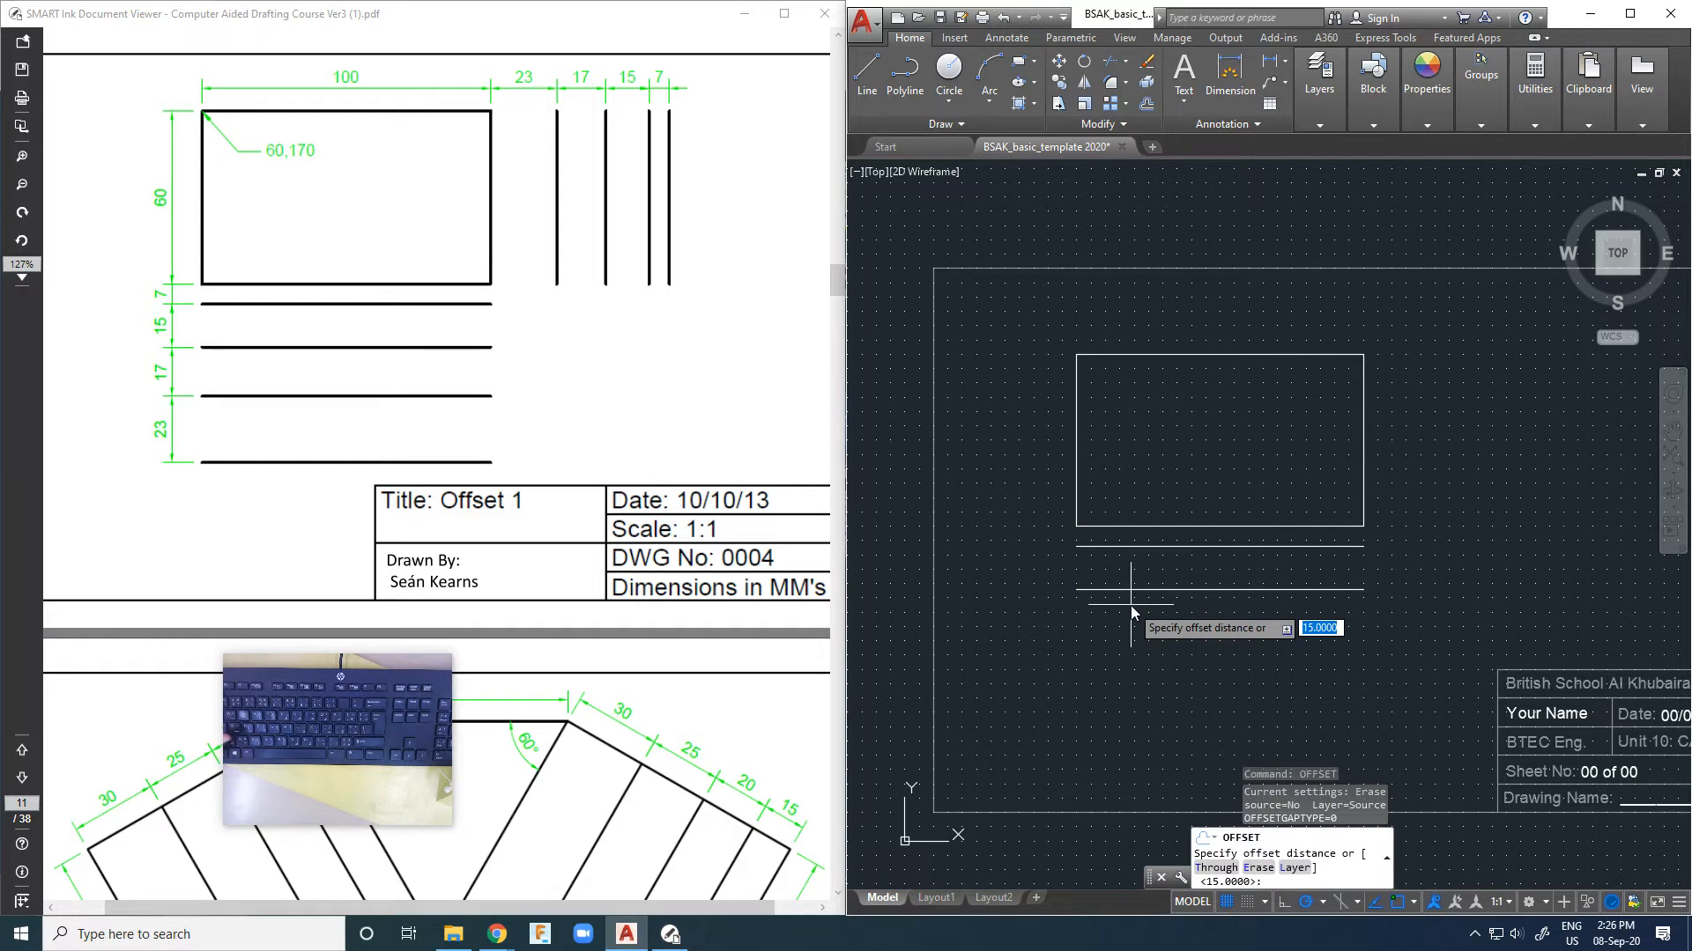
{"action": "type", "text": "17"}
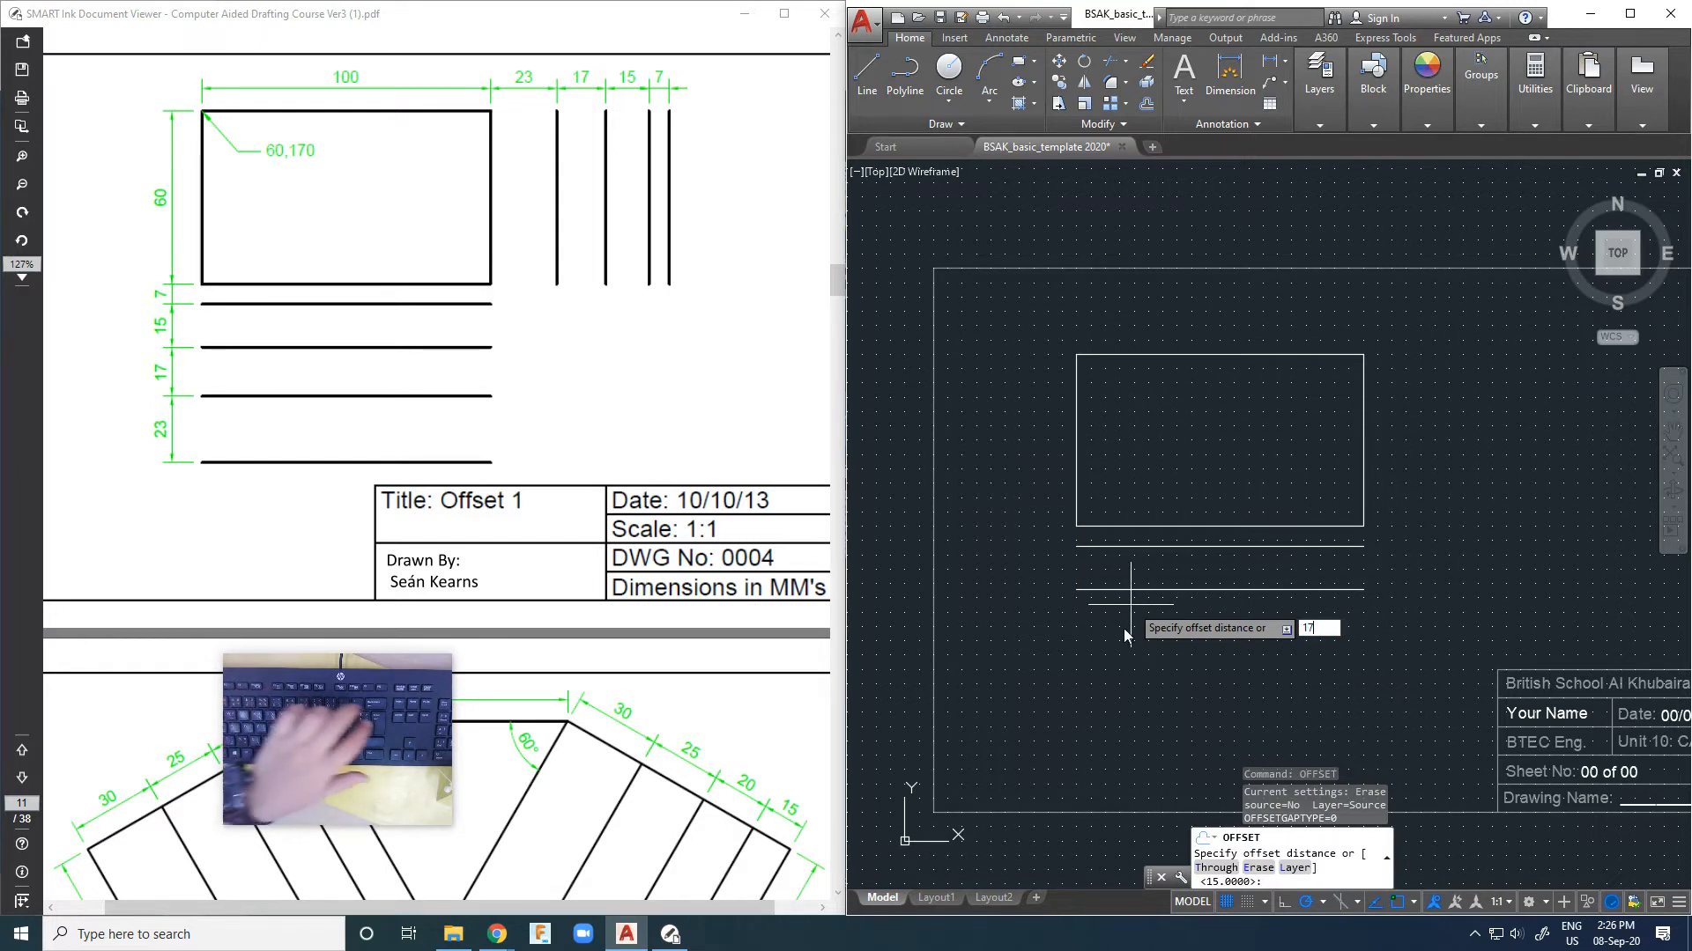
{"action": "key", "text": "Return"}
{"action": "left_click", "coordinate": [1131, 589]}
{"action": "left_click", "coordinate": [1132, 637]}
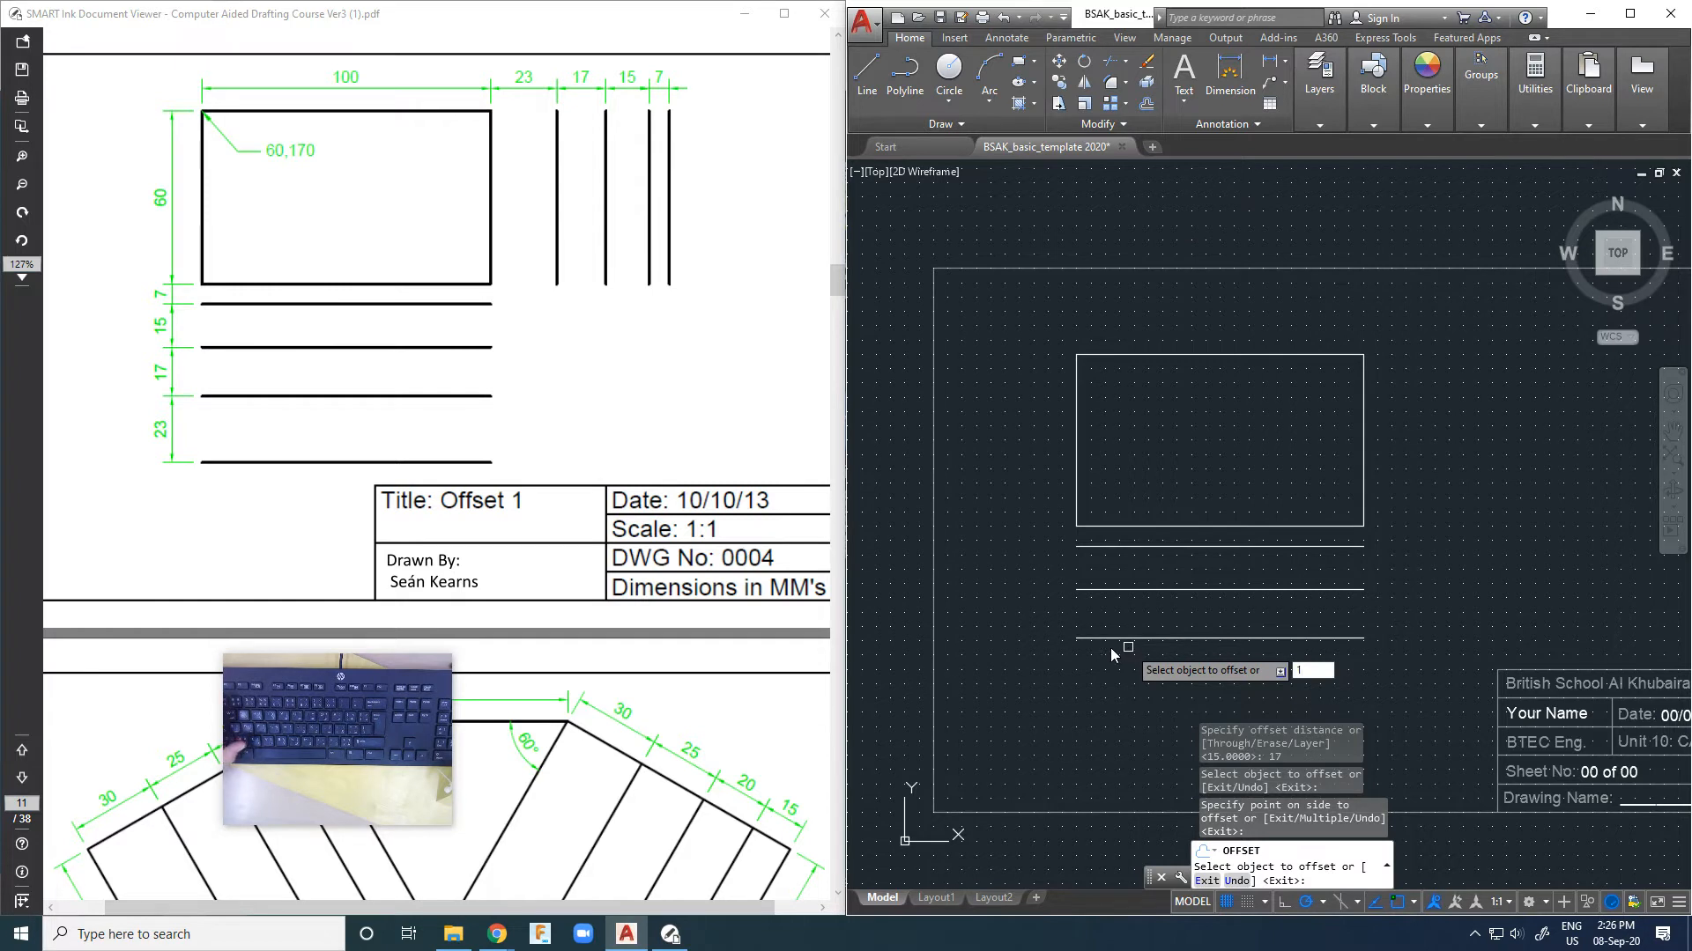
{"action": "key", "text": "Escape"}
{"action": "key", "text": "Escape"}
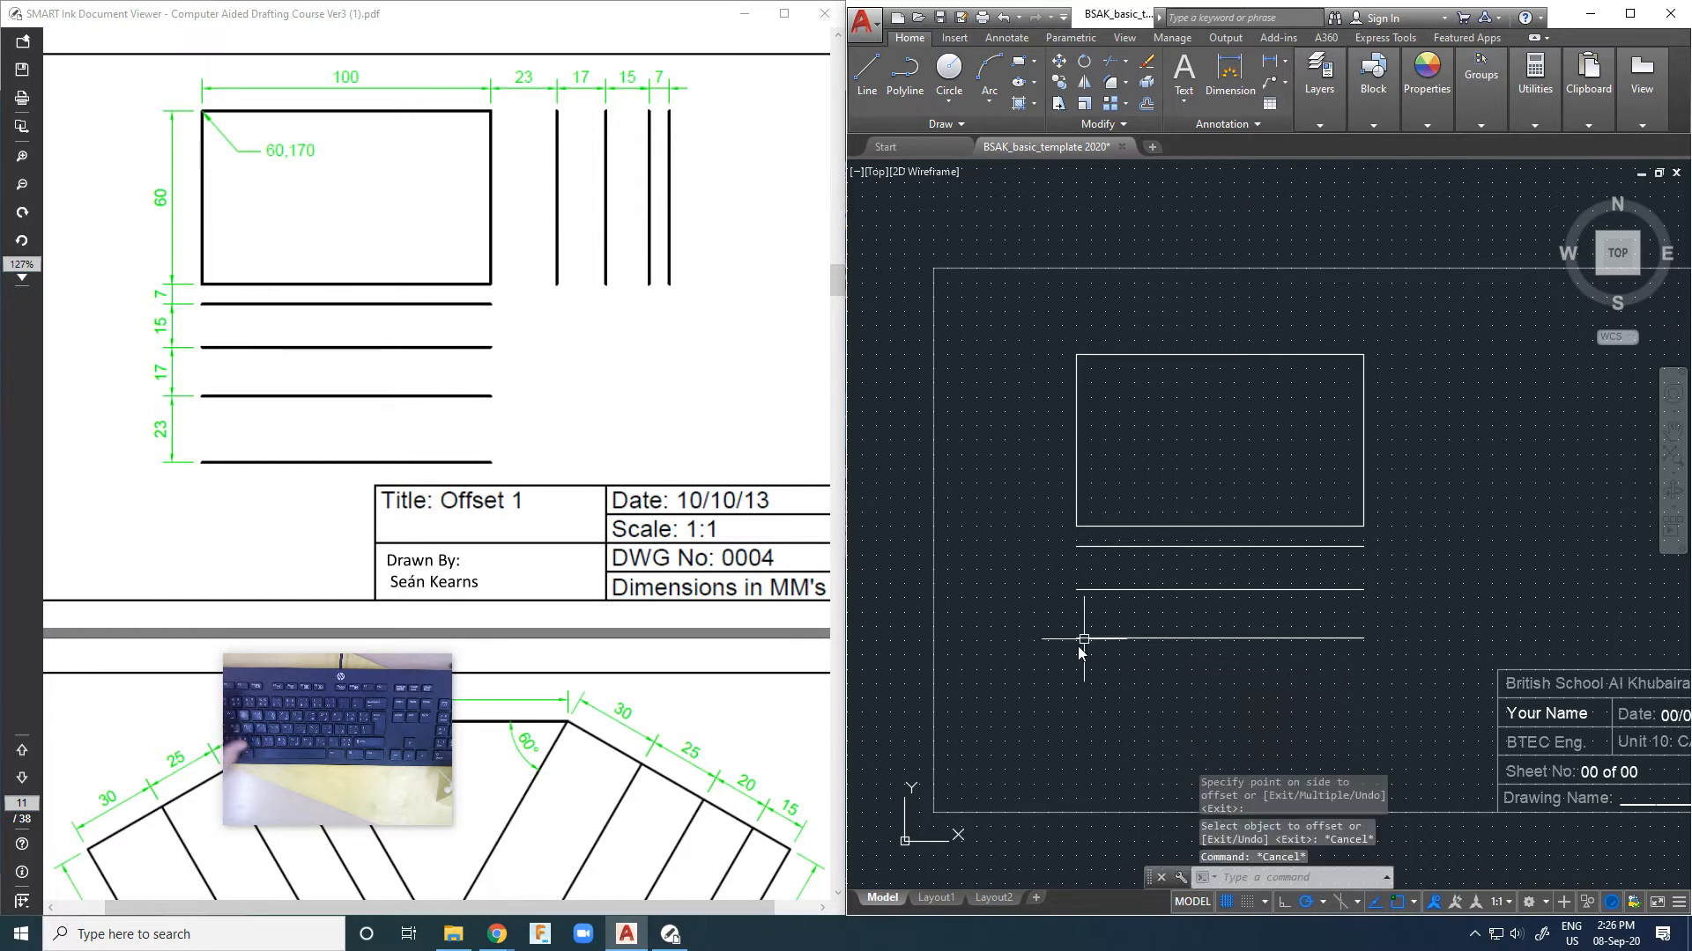
Step: Offset the third line below the rectangle 23 mm downward
{"action": "type", "text": "o"}
{"action": "key", "text": "Return"}
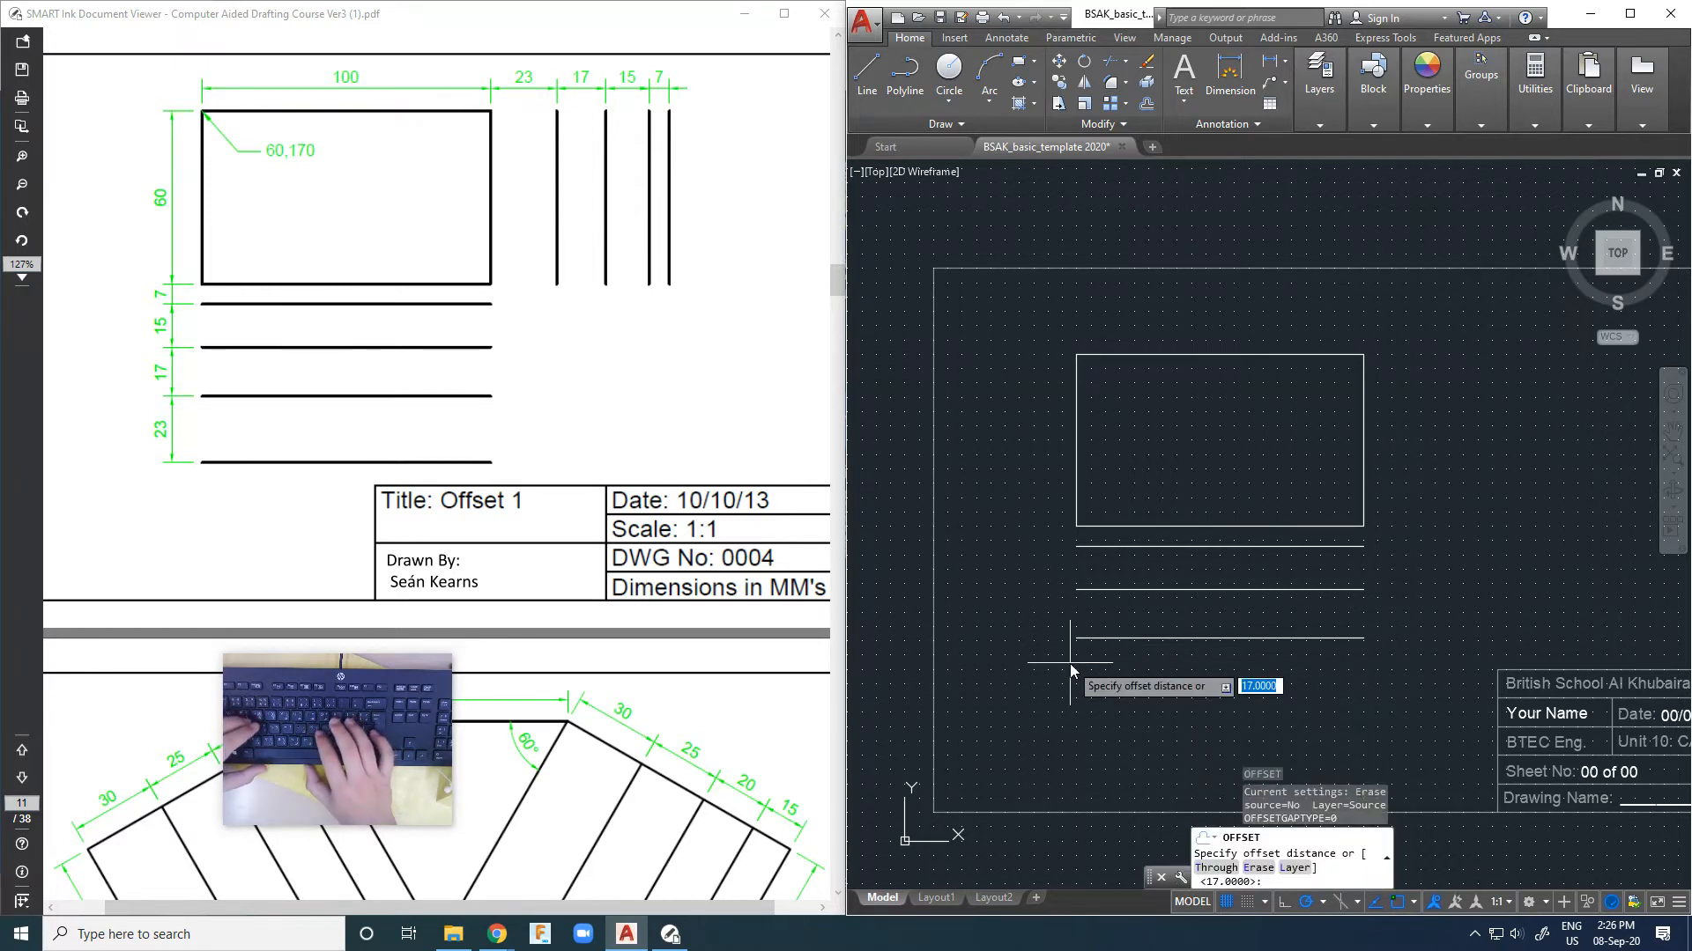
{"action": "type", "text": "23"}
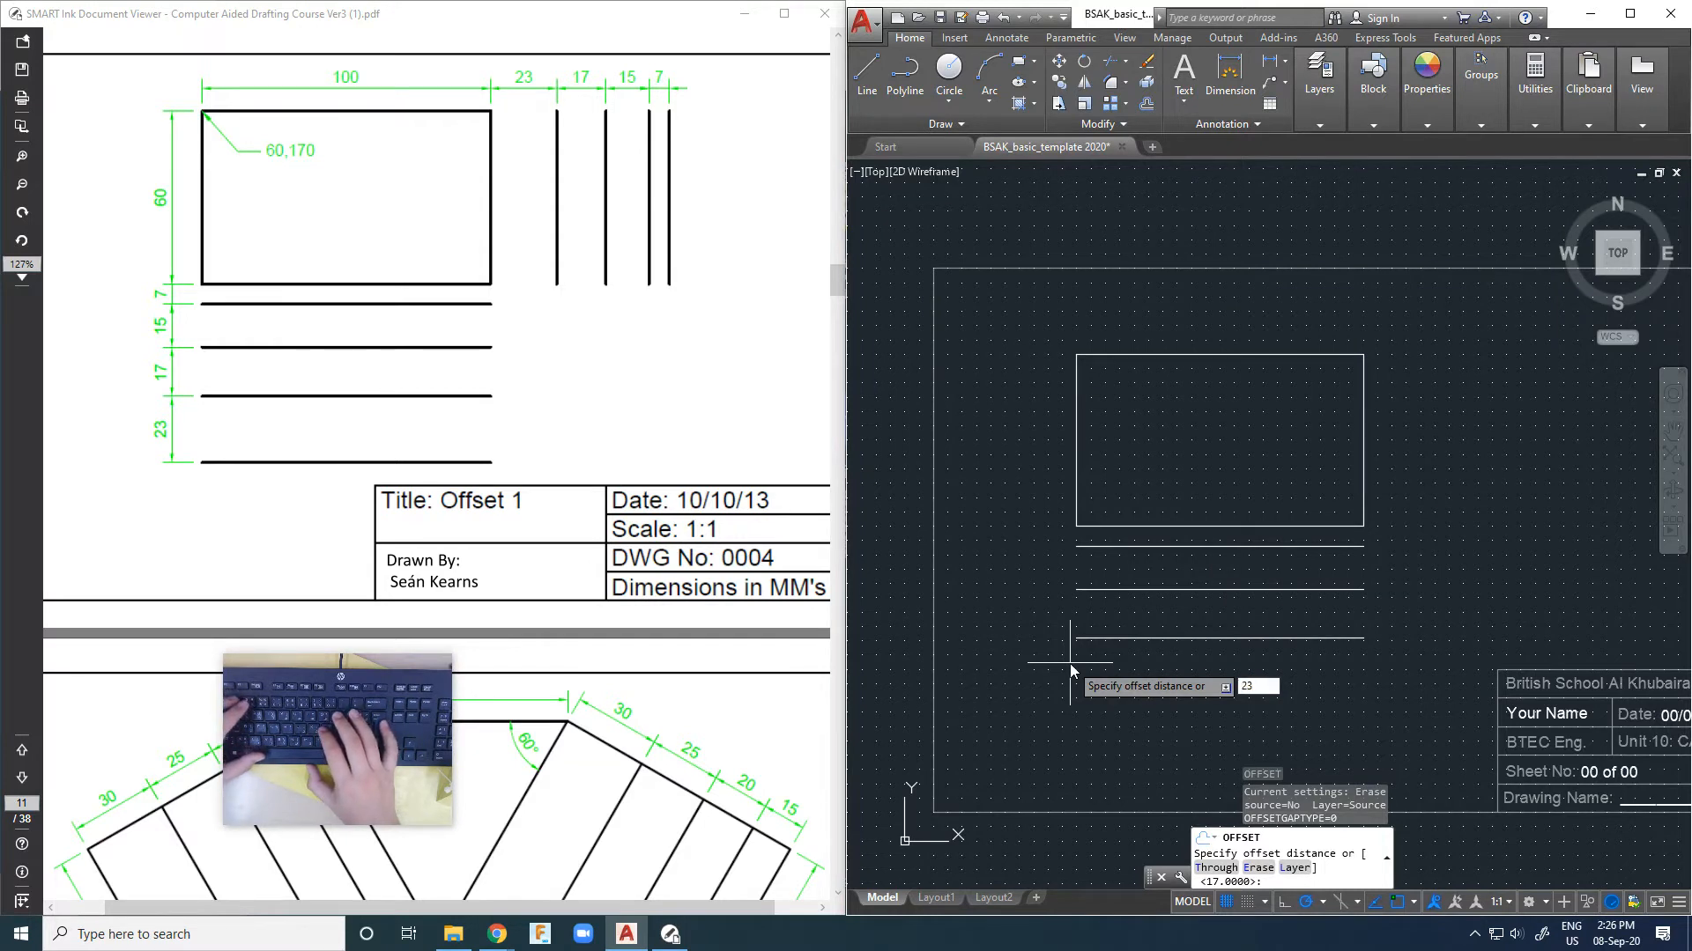
{"action": "key", "text": "Return"}
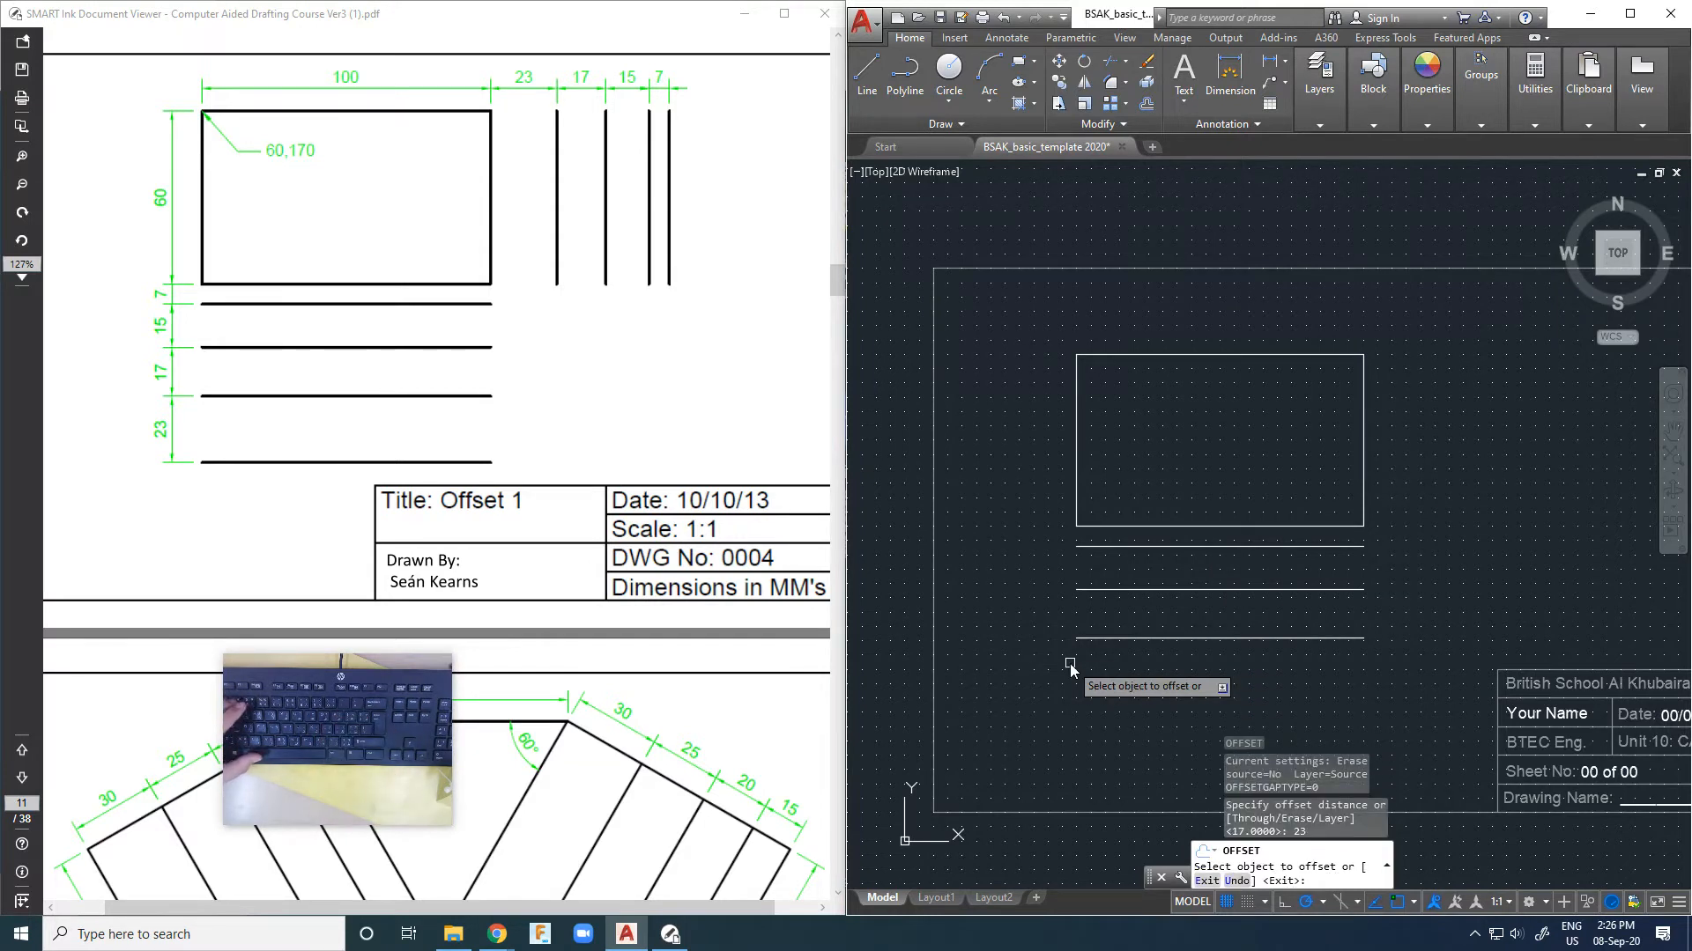
{"action": "left_click", "coordinate": [1082, 634]}
{"action": "left_click", "coordinate": [1085, 676]}
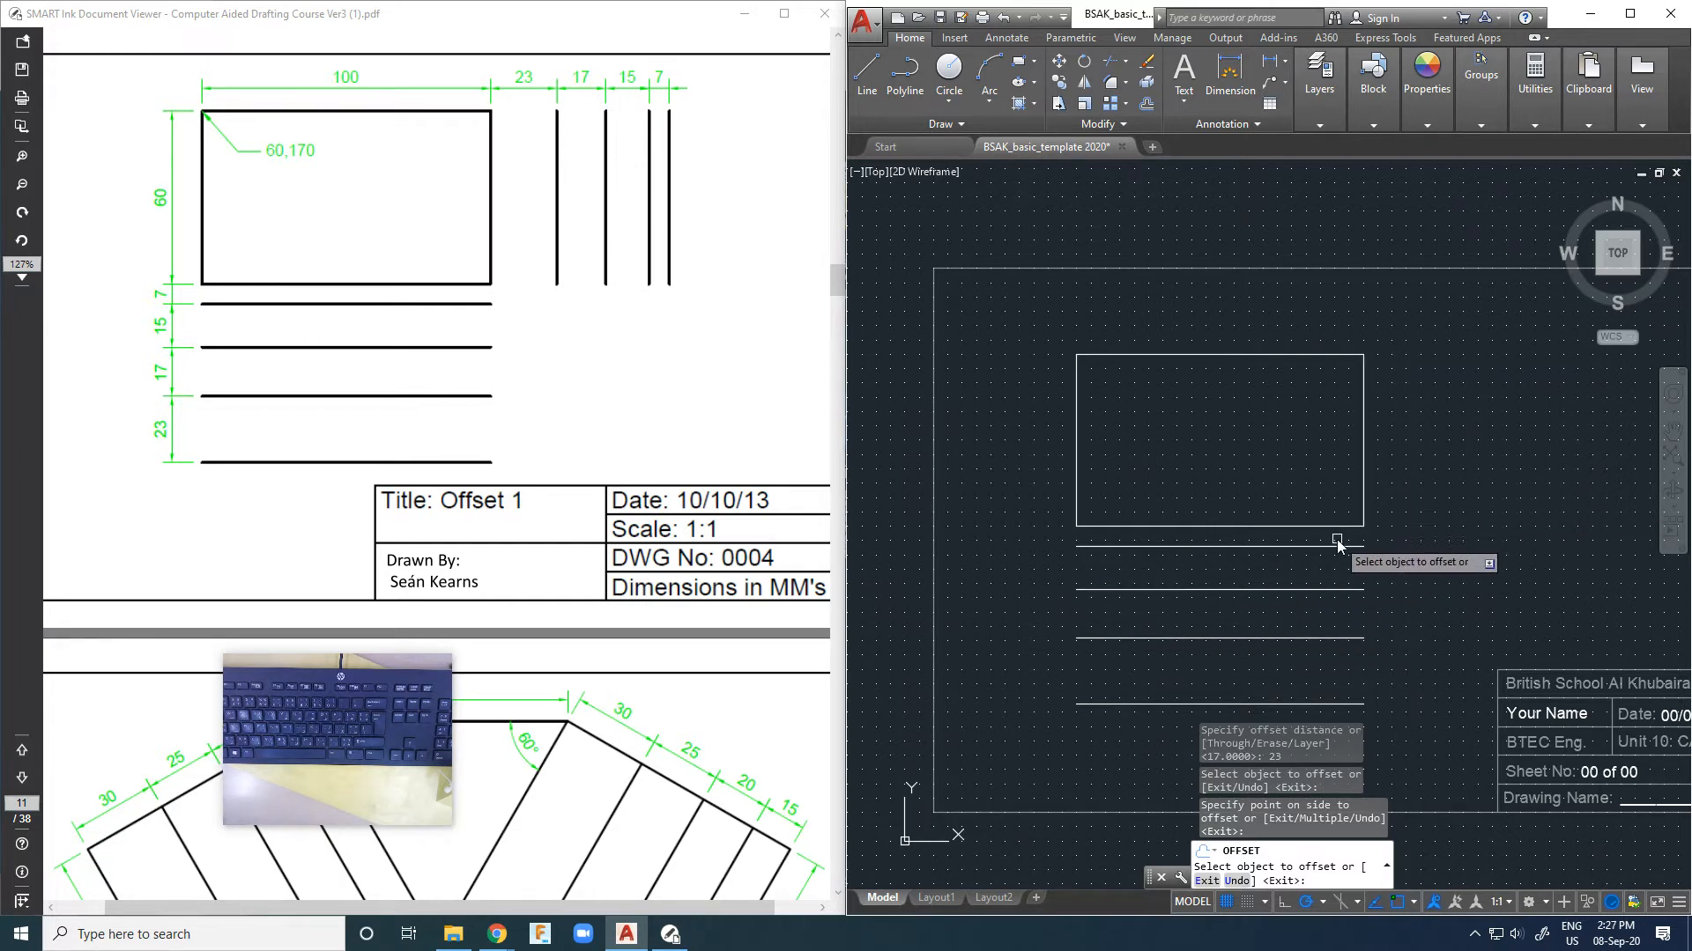
Step: Offset the rectangle's right edge 23 mm to the right and end the Offset command
{"action": "left_click", "coordinate": [1363, 518]}
{"action": "left_click", "coordinate": [1373, 507]}
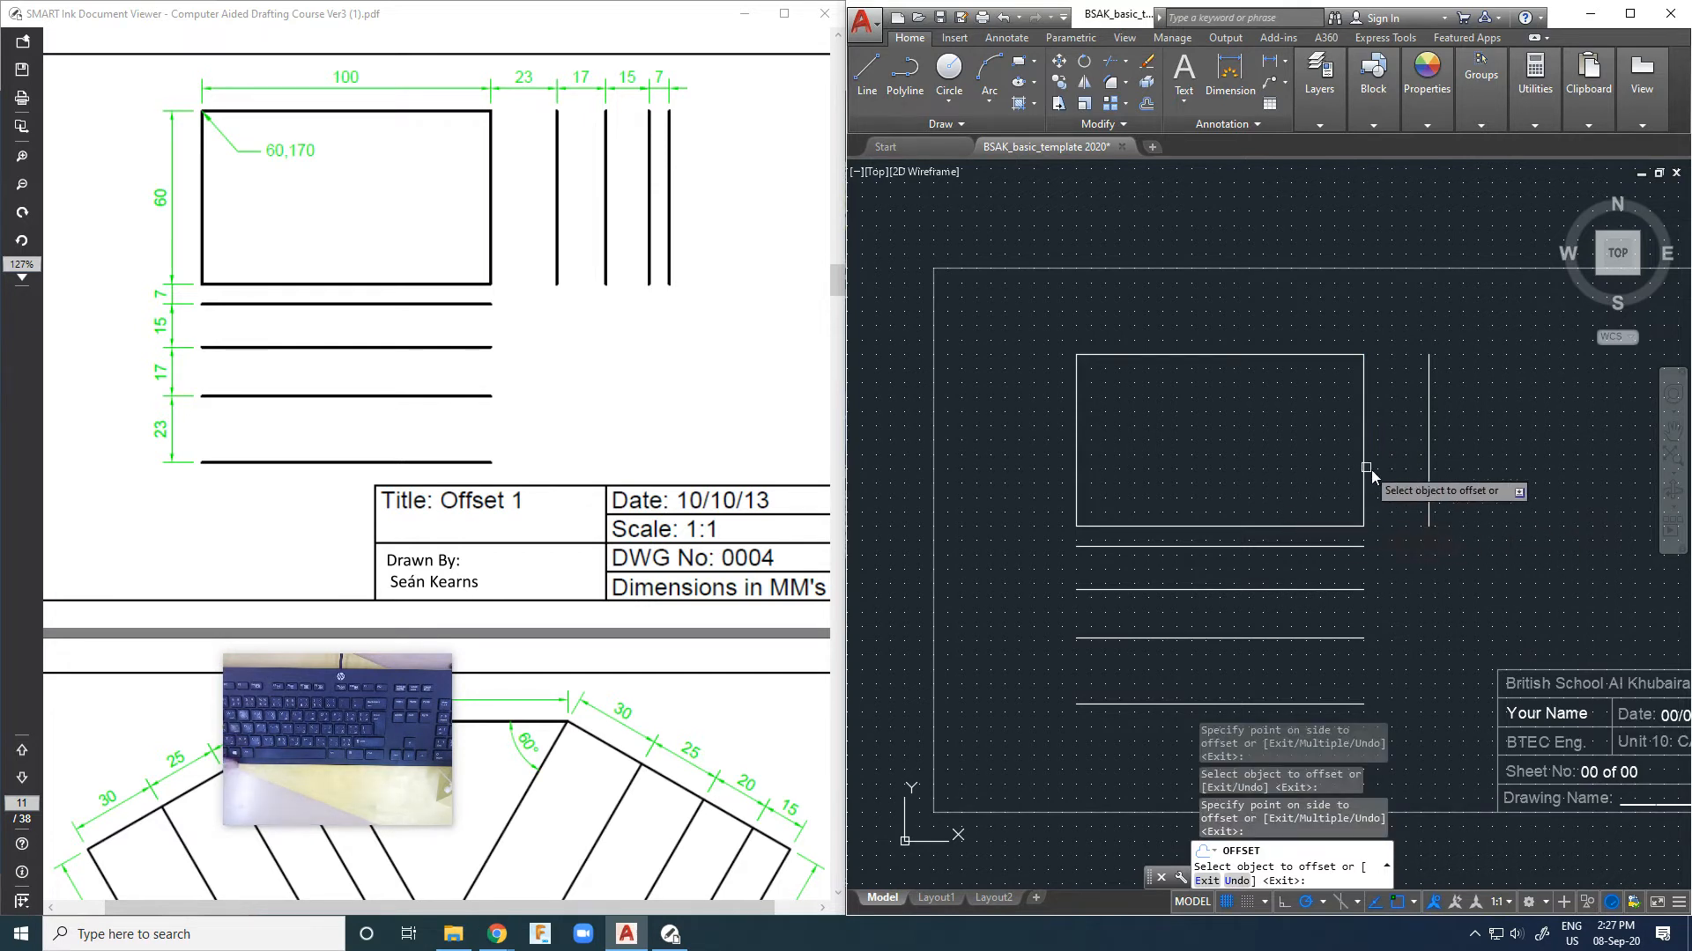
{"action": "key", "text": "Escape"}
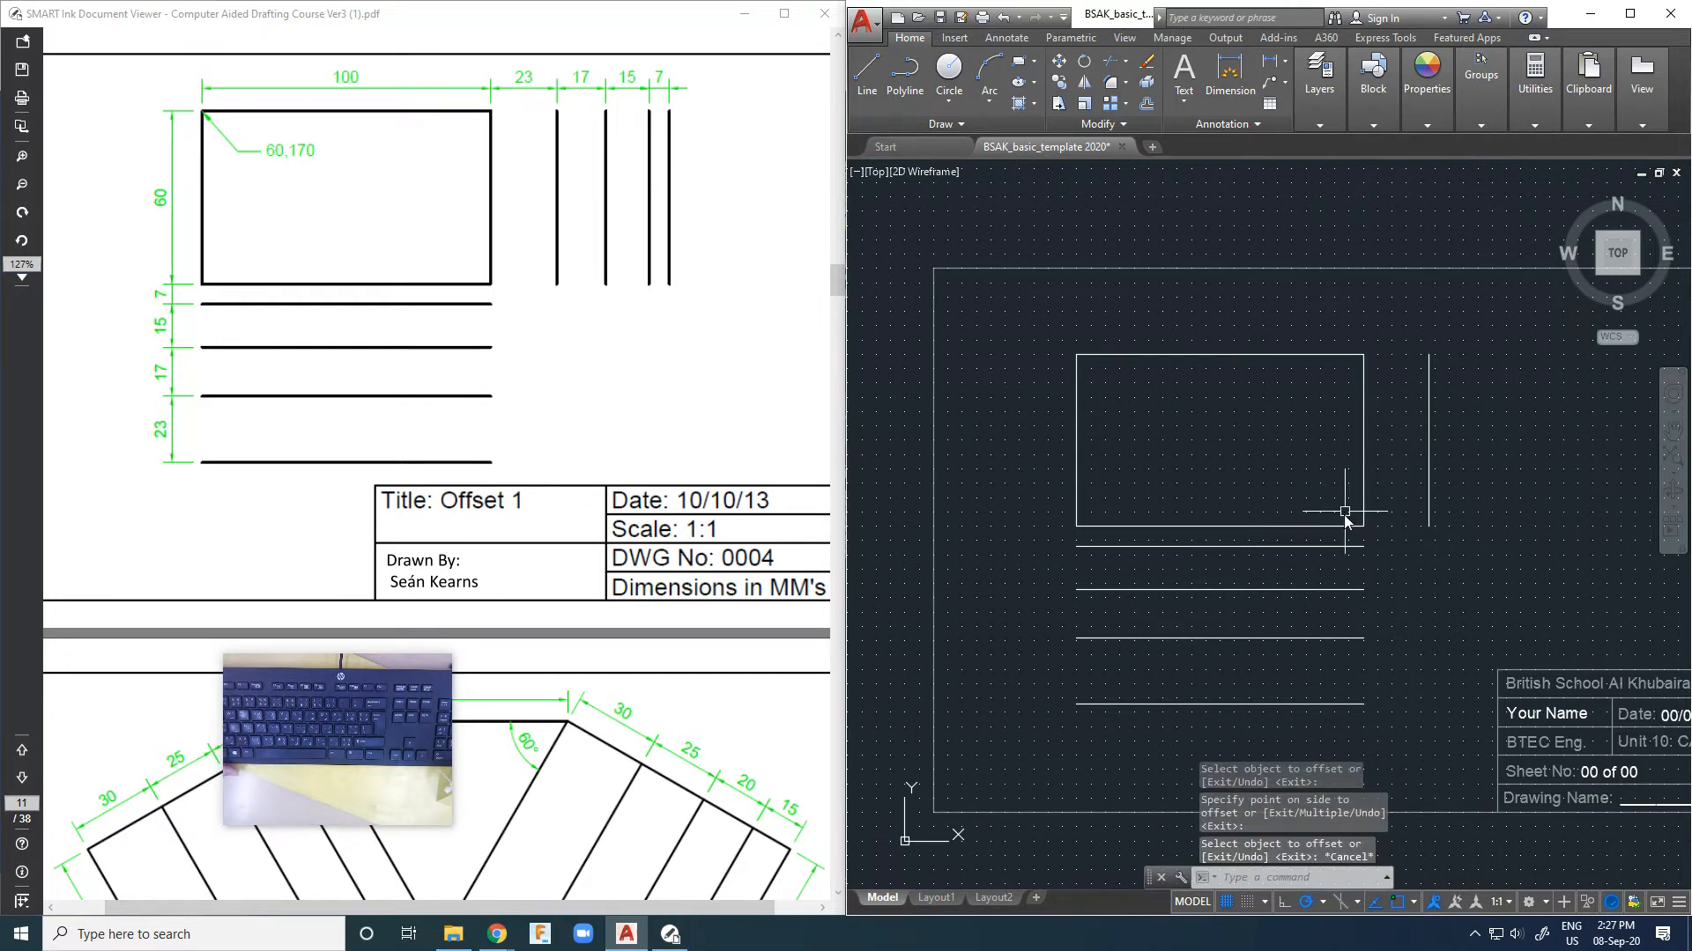
Step: Offset the first vertical line beside the rectangle 17 mm to the right
{"action": "type", "text": "o"}
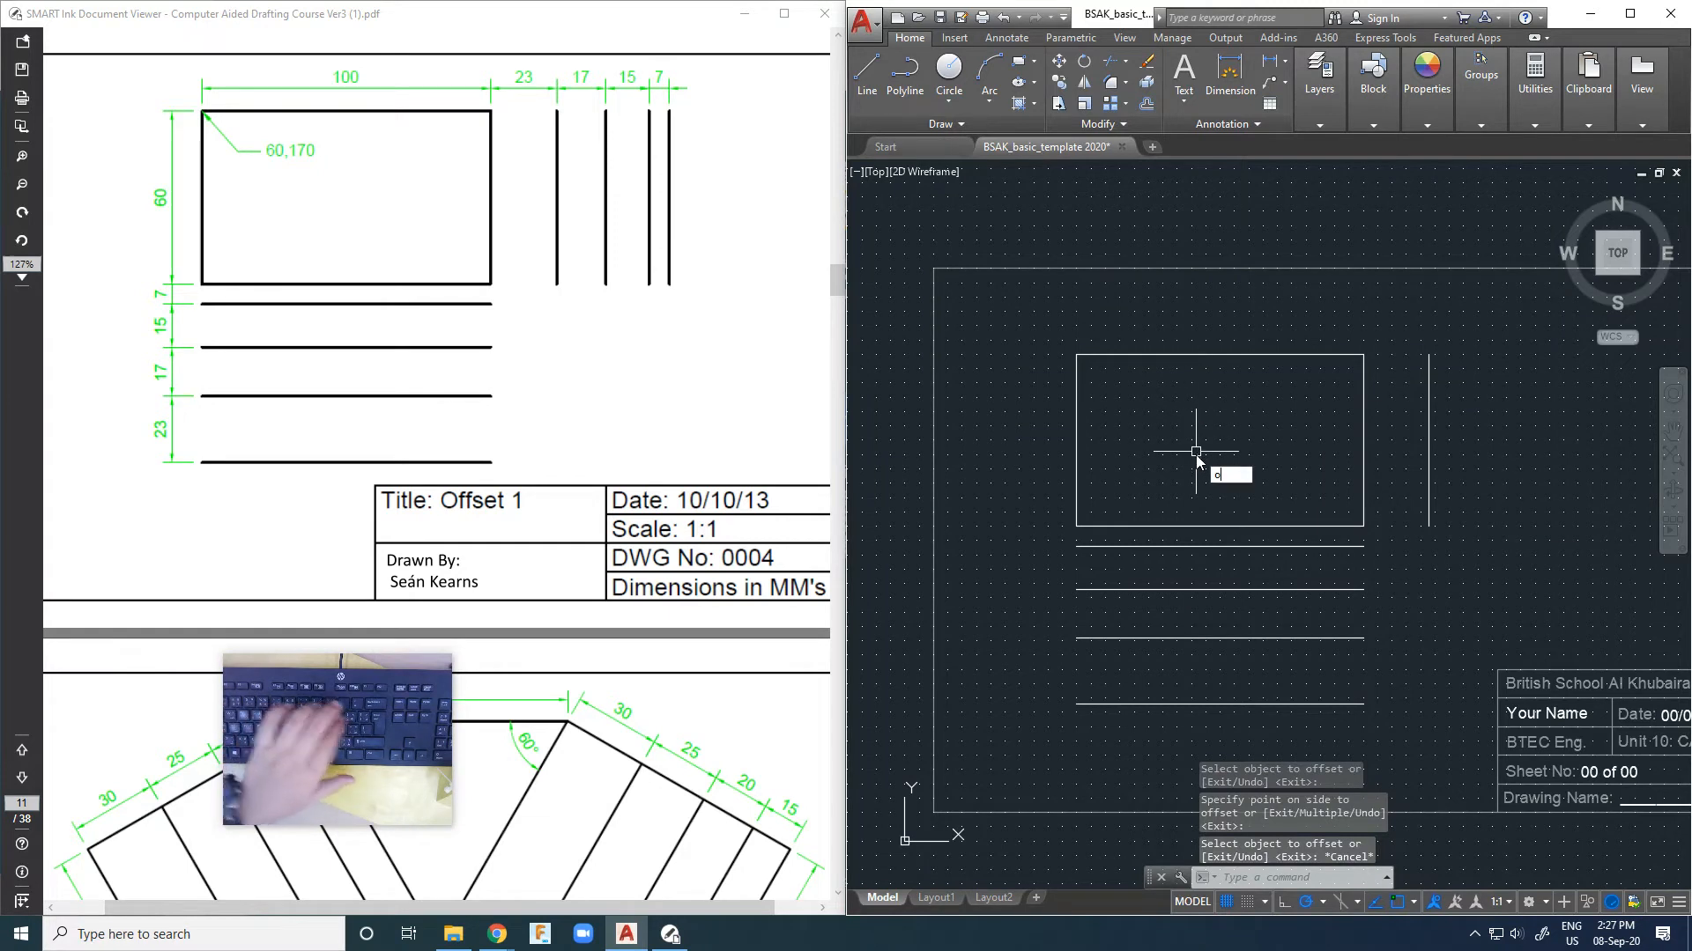
{"action": "key", "text": "Return"}
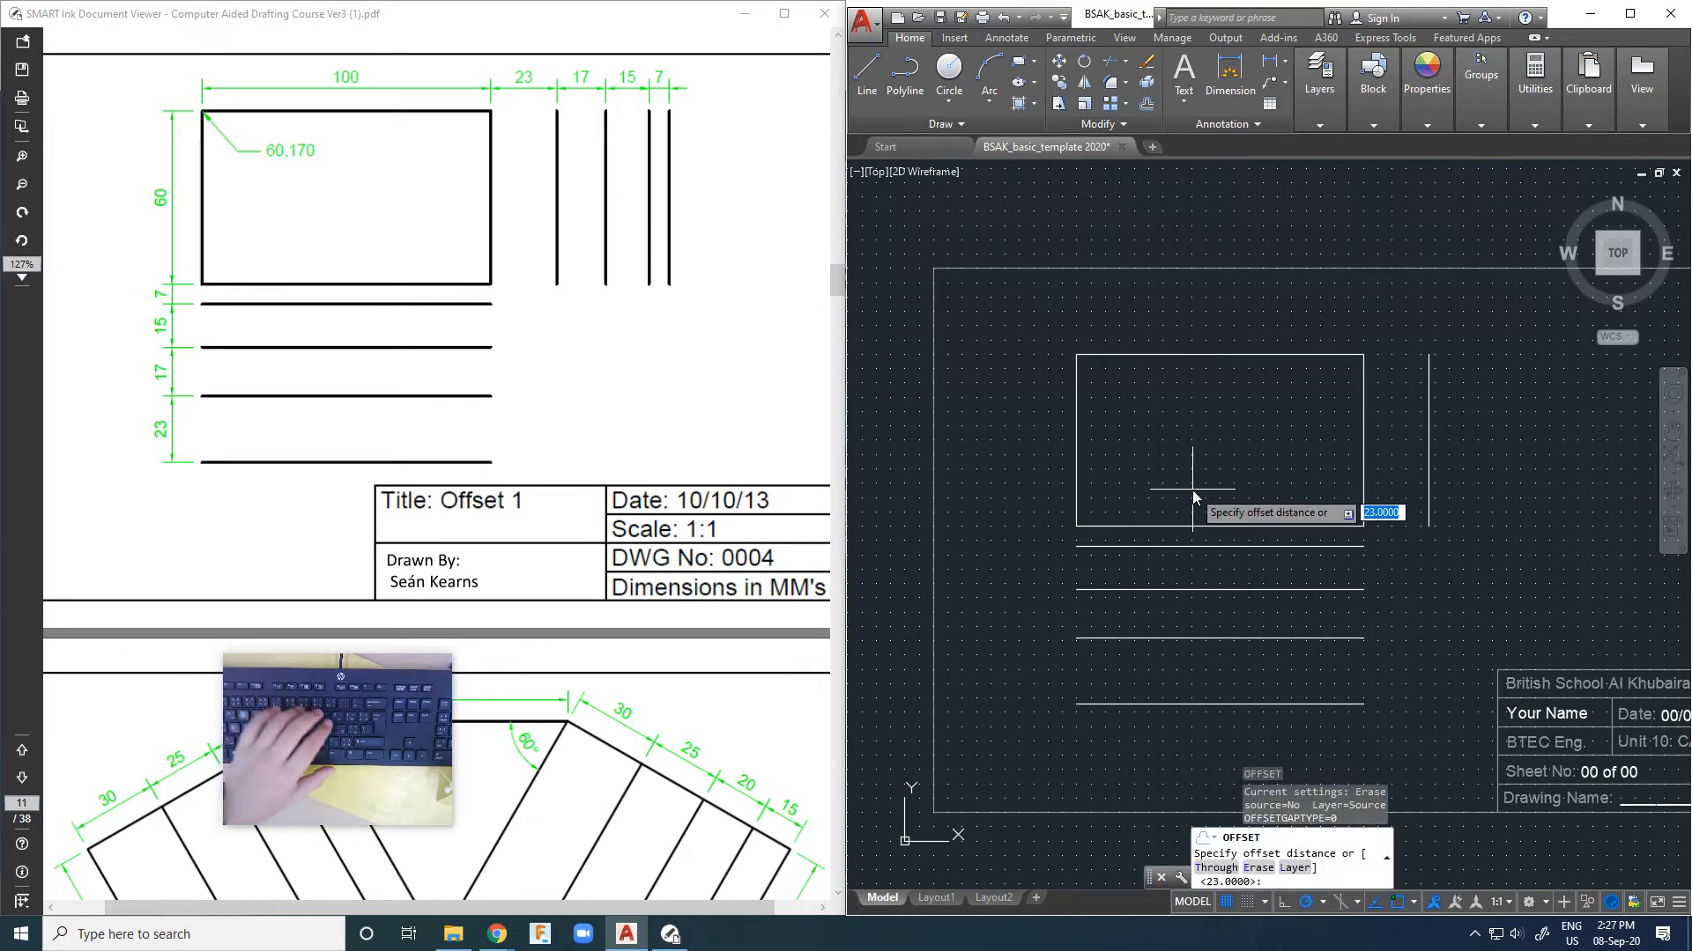
{"action": "type", "text": "17"}
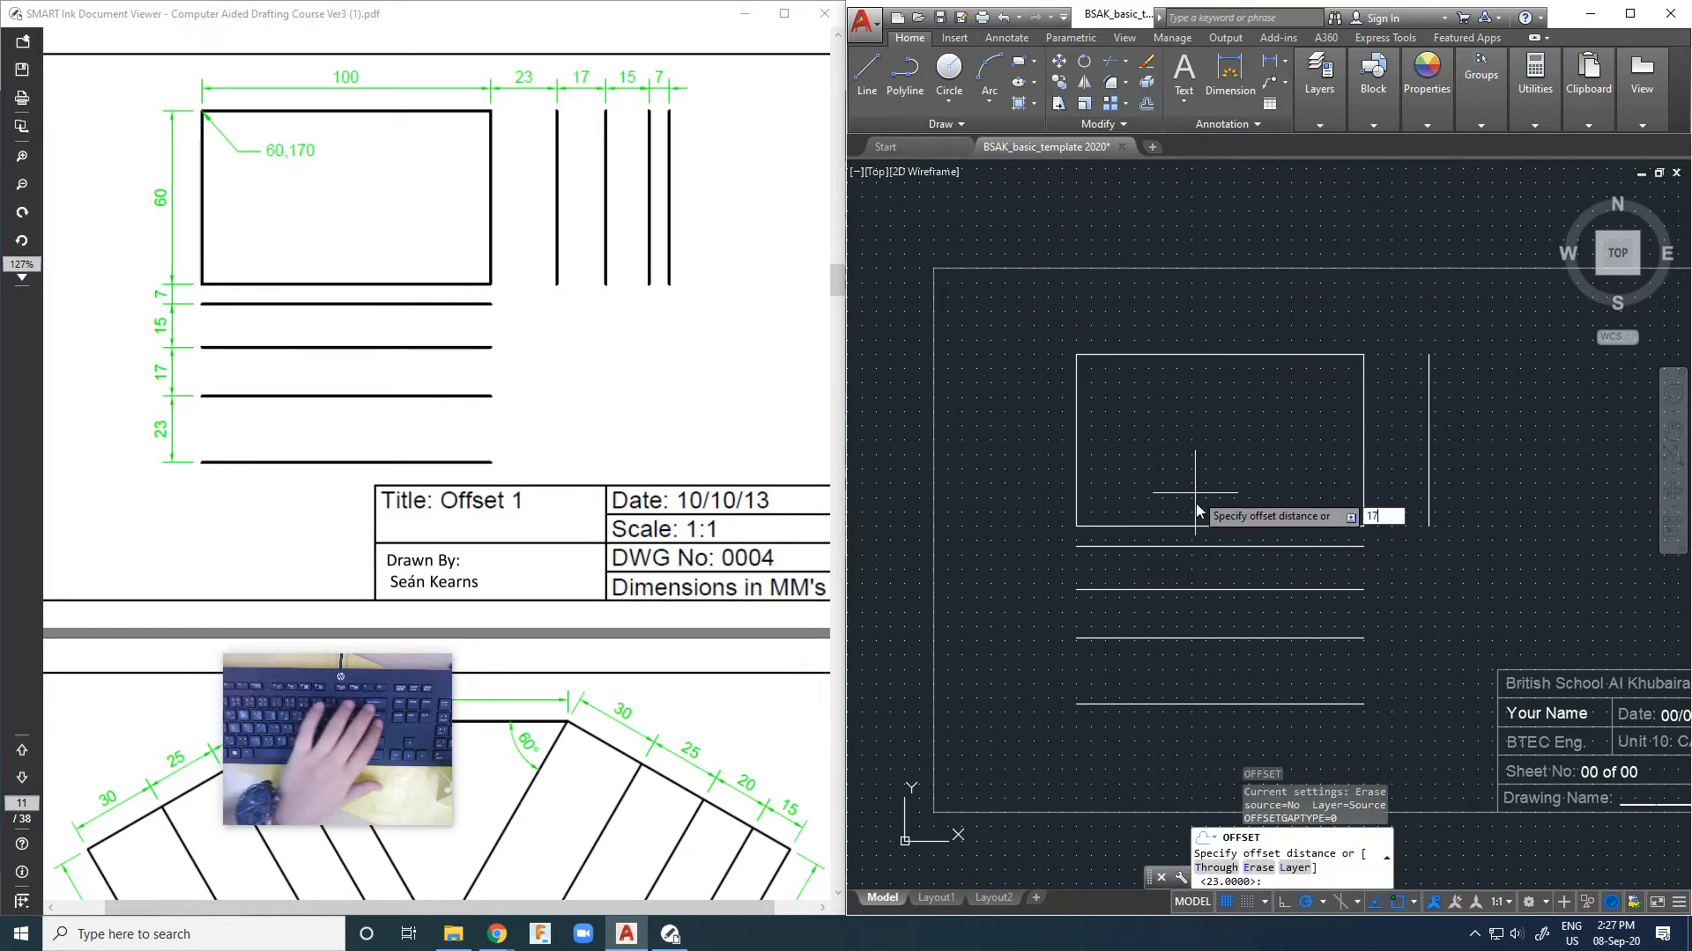
{"action": "key", "text": "Return"}
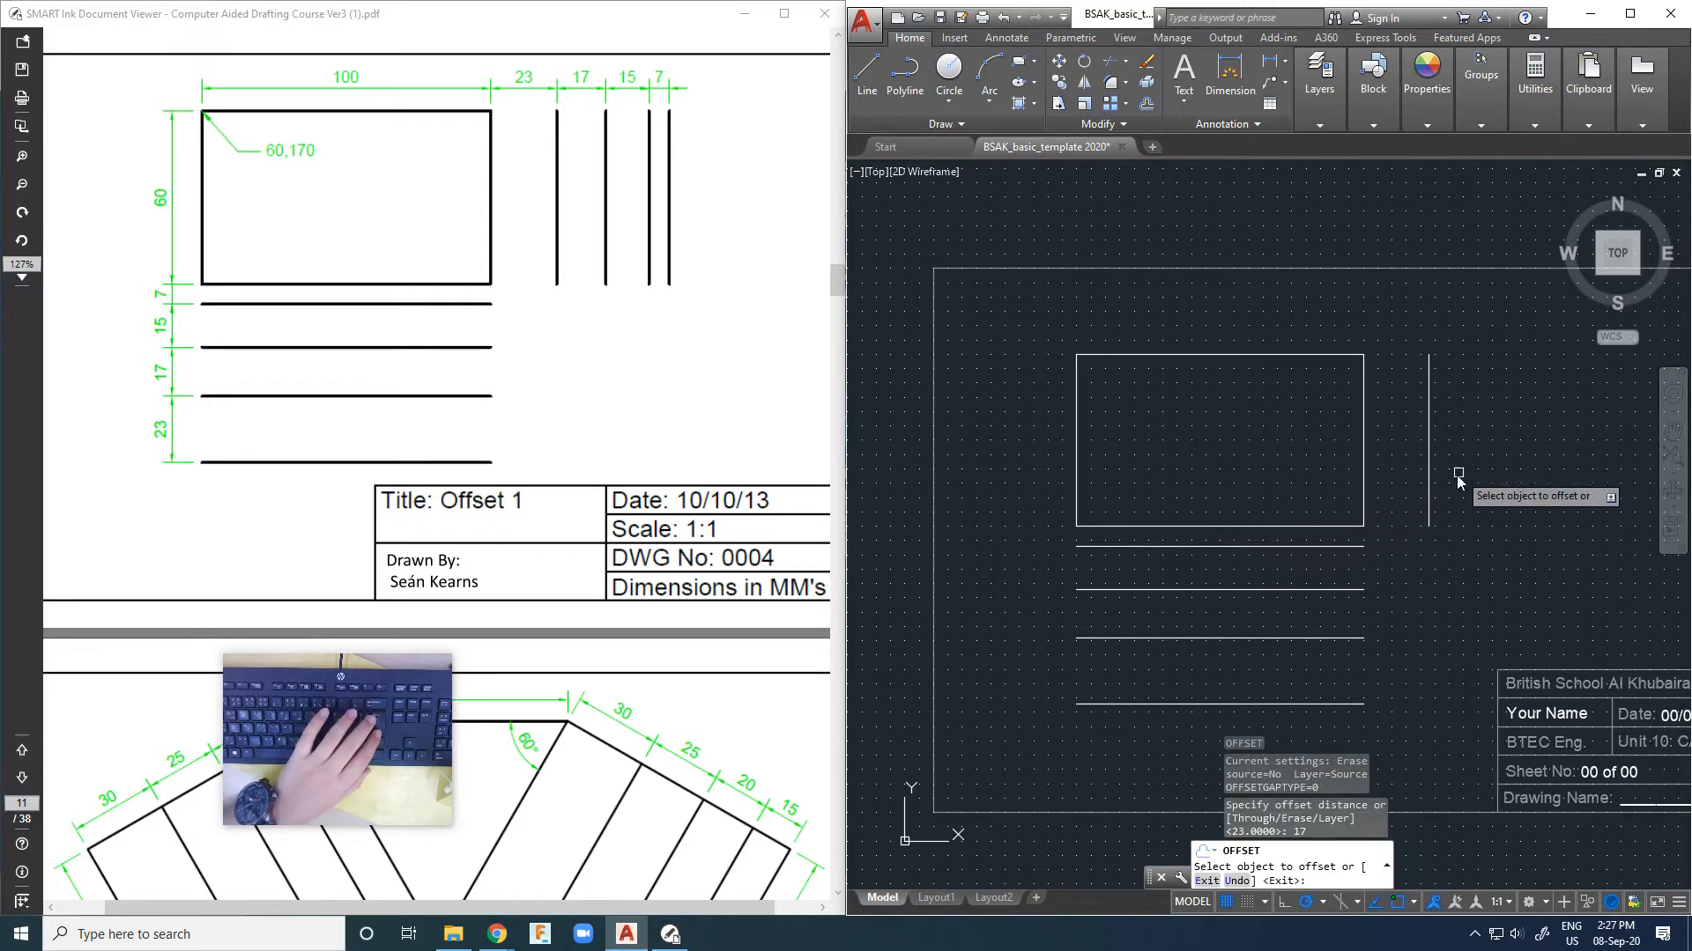
{"action": "left_click", "coordinate": [1429, 476]}
{"action": "left_click", "coordinate": [1481, 482]}
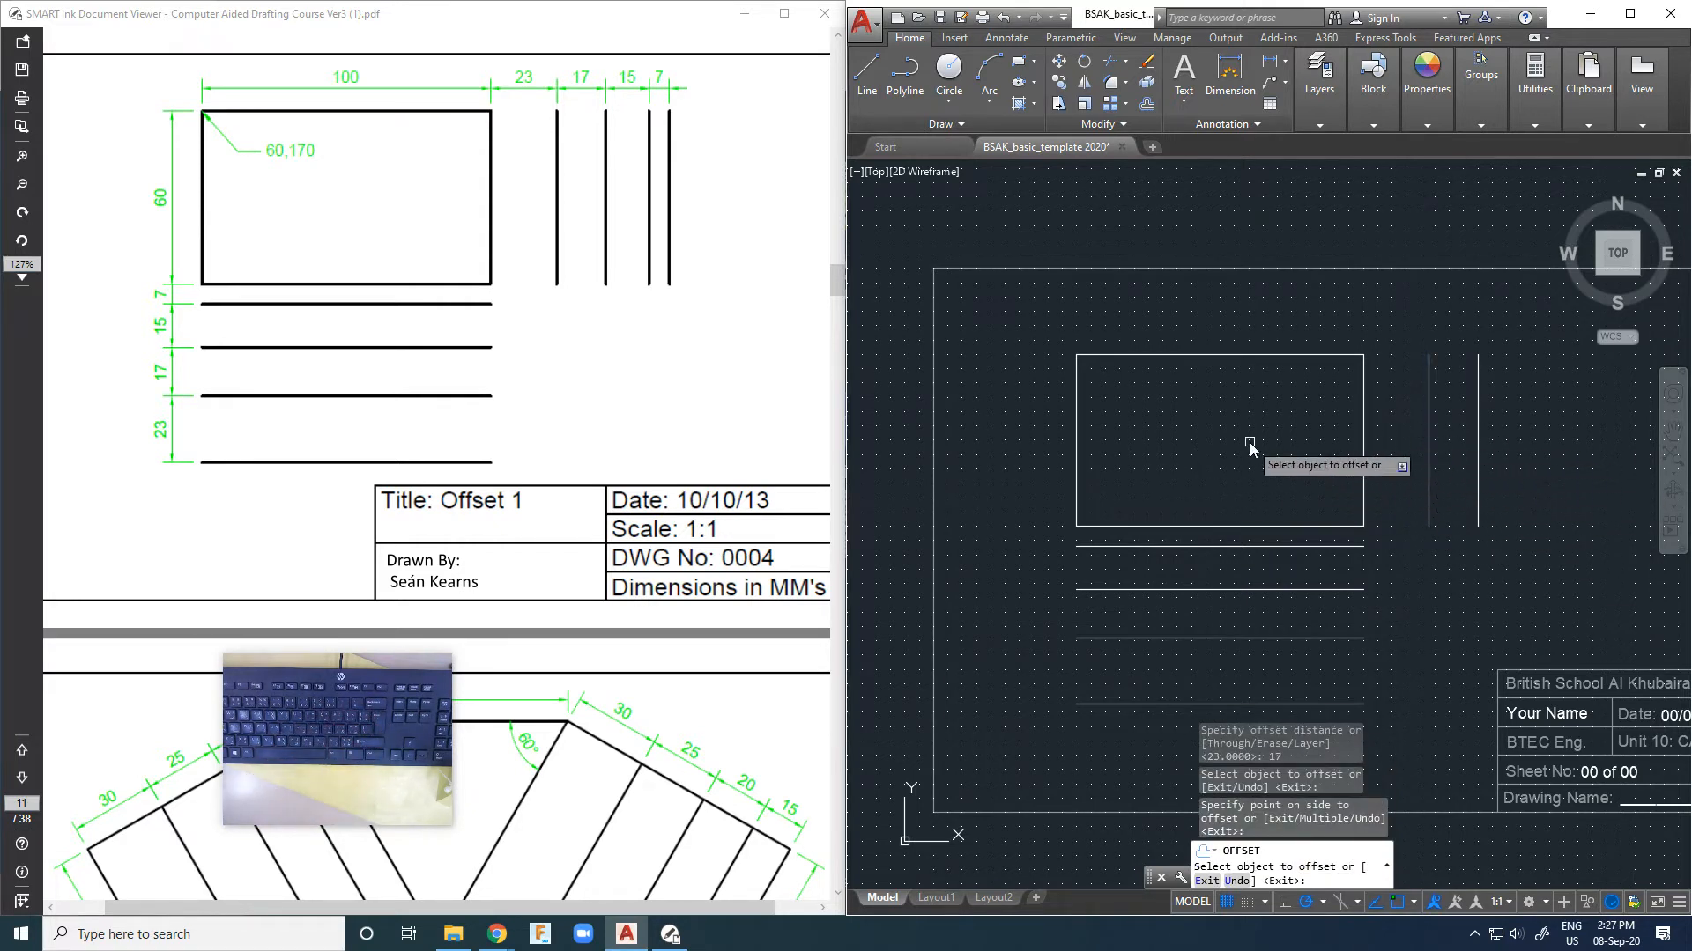
{"action": "key", "text": "Escape"}
Step: Offset the second vertical line beside the rectangle 15 mm to the right
{"action": "right_click", "coordinate": [1319, 450]}
{"action": "left_click", "coordinate": [1358, 462]}
{"action": "type", "text": "15"}
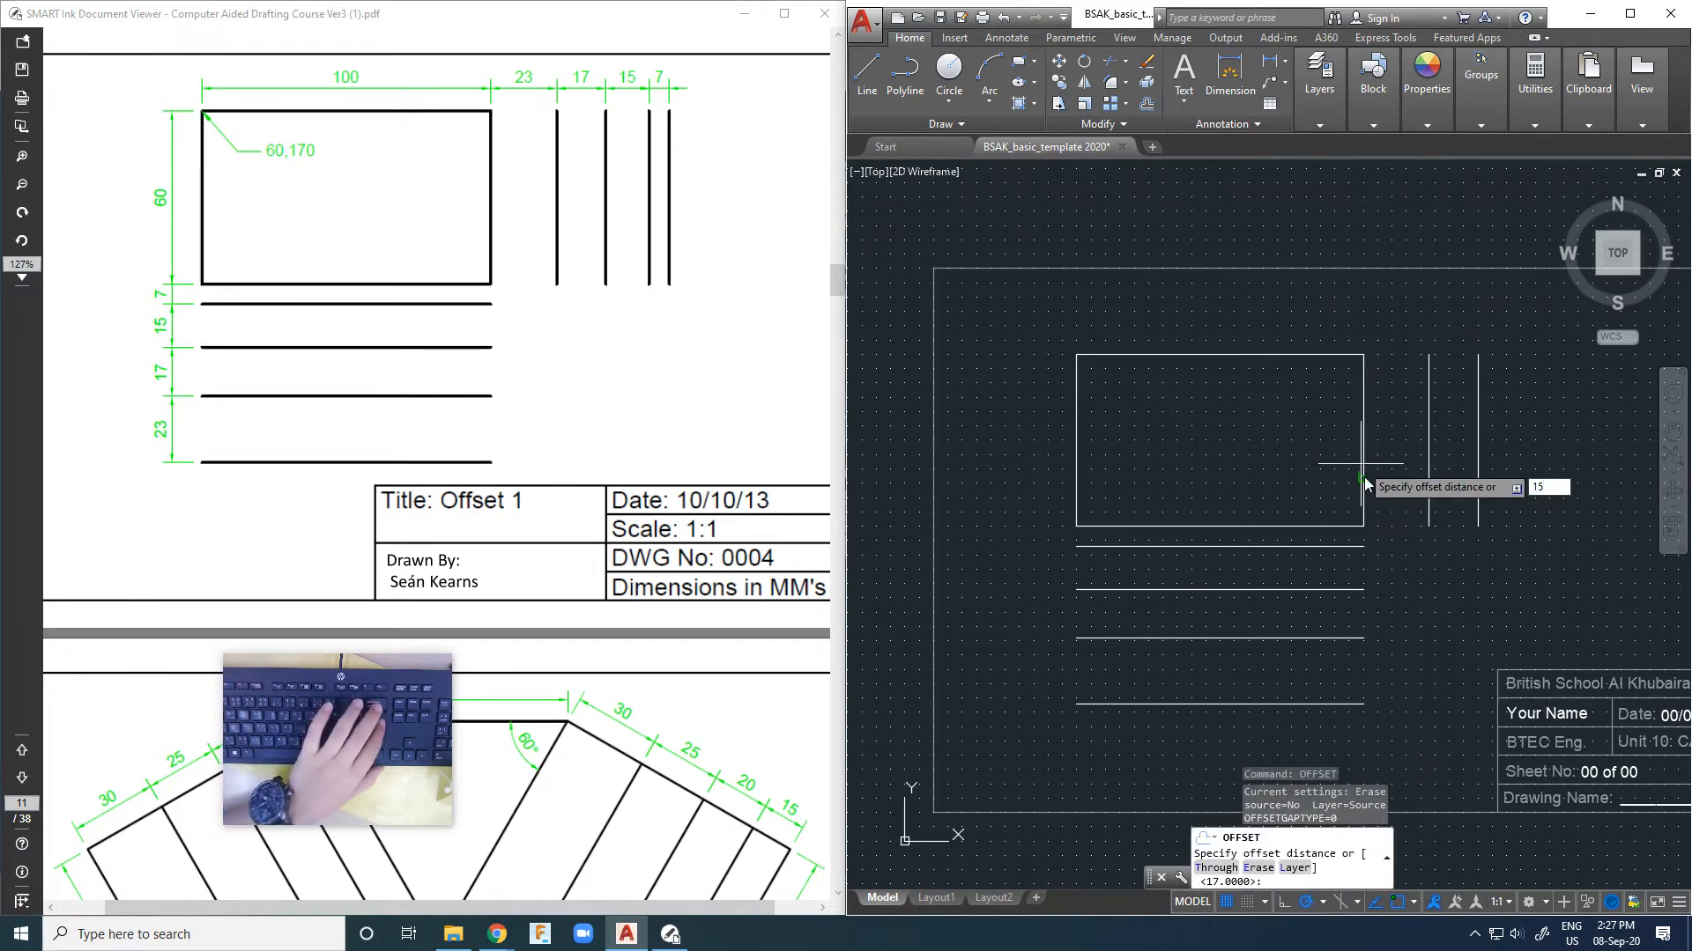
{"action": "key", "text": "Return"}
{"action": "left_click", "coordinate": [1477, 454]}
{"action": "left_click", "coordinate": [1502, 471]}
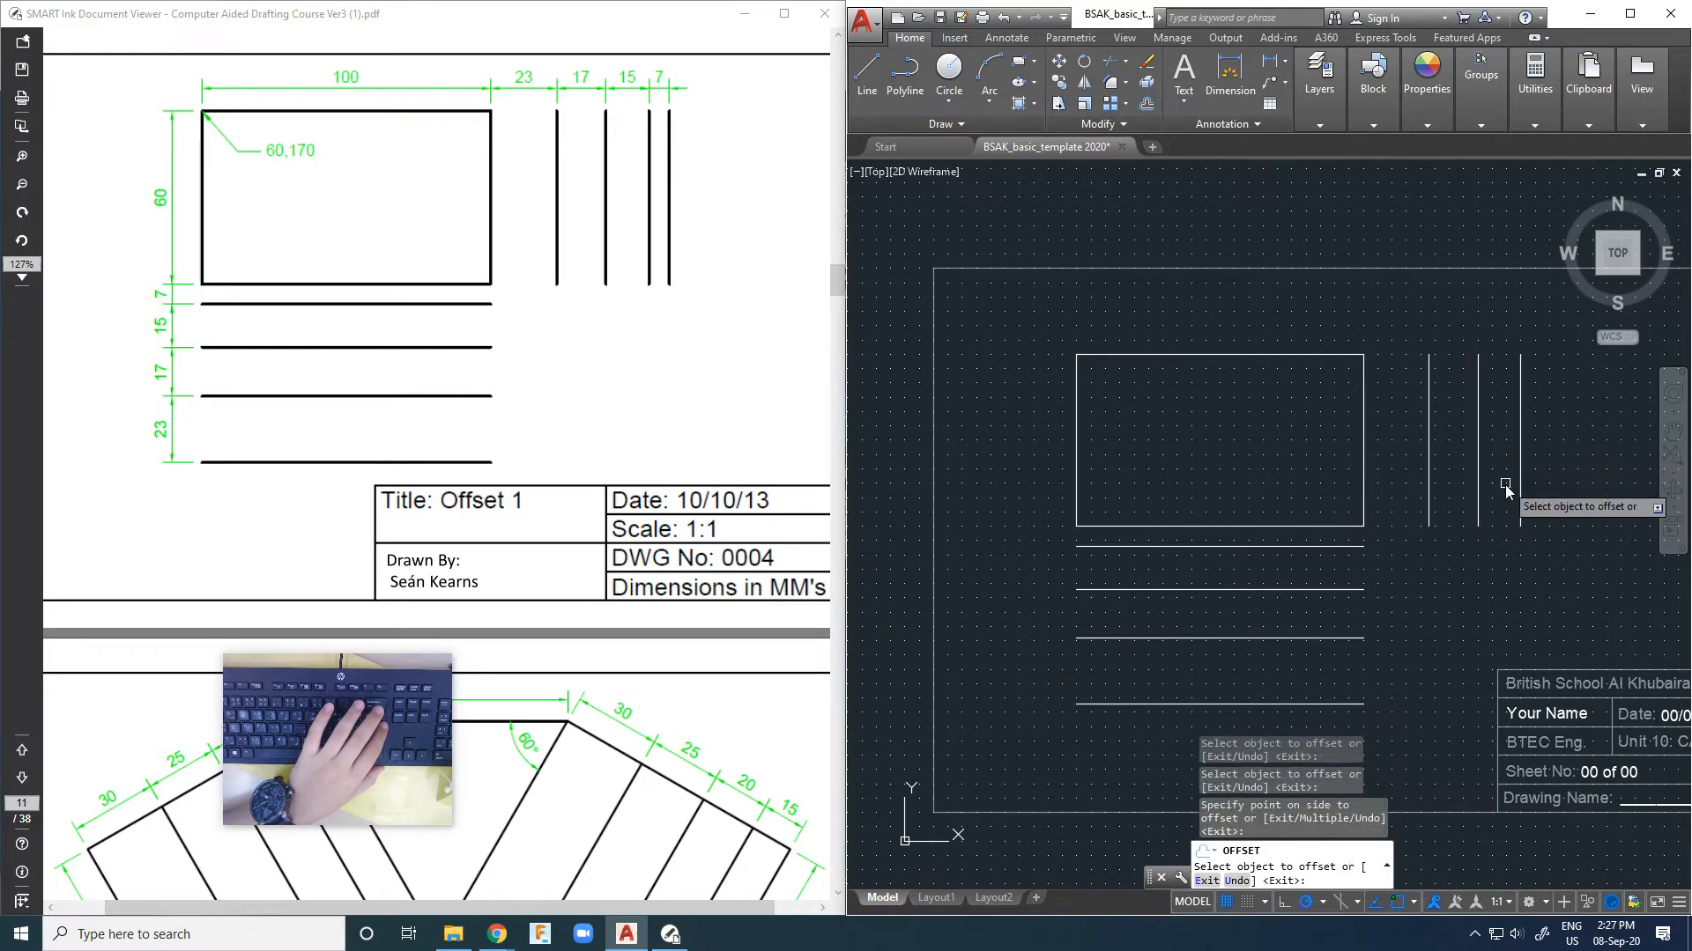
{"action": "right_click", "coordinate": [1388, 318]}
{"action": "left_click", "coordinate": [1407, 327]}
Step: Offset the third vertical line beside the rectangle 7 mm to the right
{"action": "right_click", "coordinate": [1414, 332]}
{"action": "left_click", "coordinate": [1428, 343]}
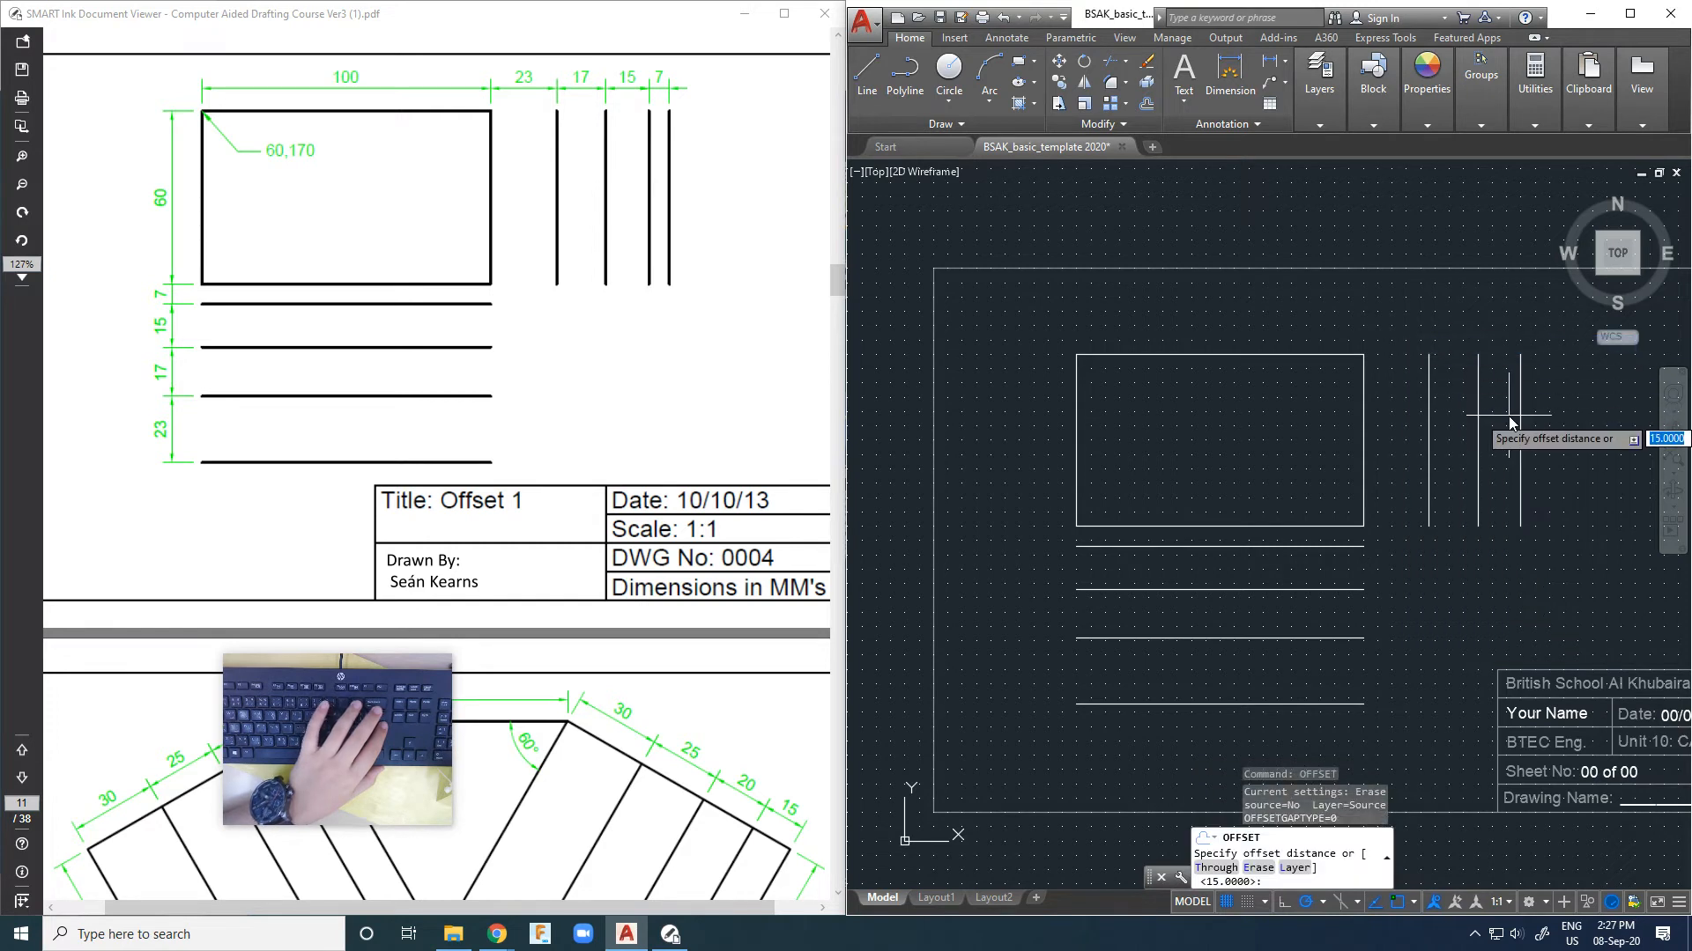
{"action": "type", "text": "7"}
{"action": "key", "text": "Return"}
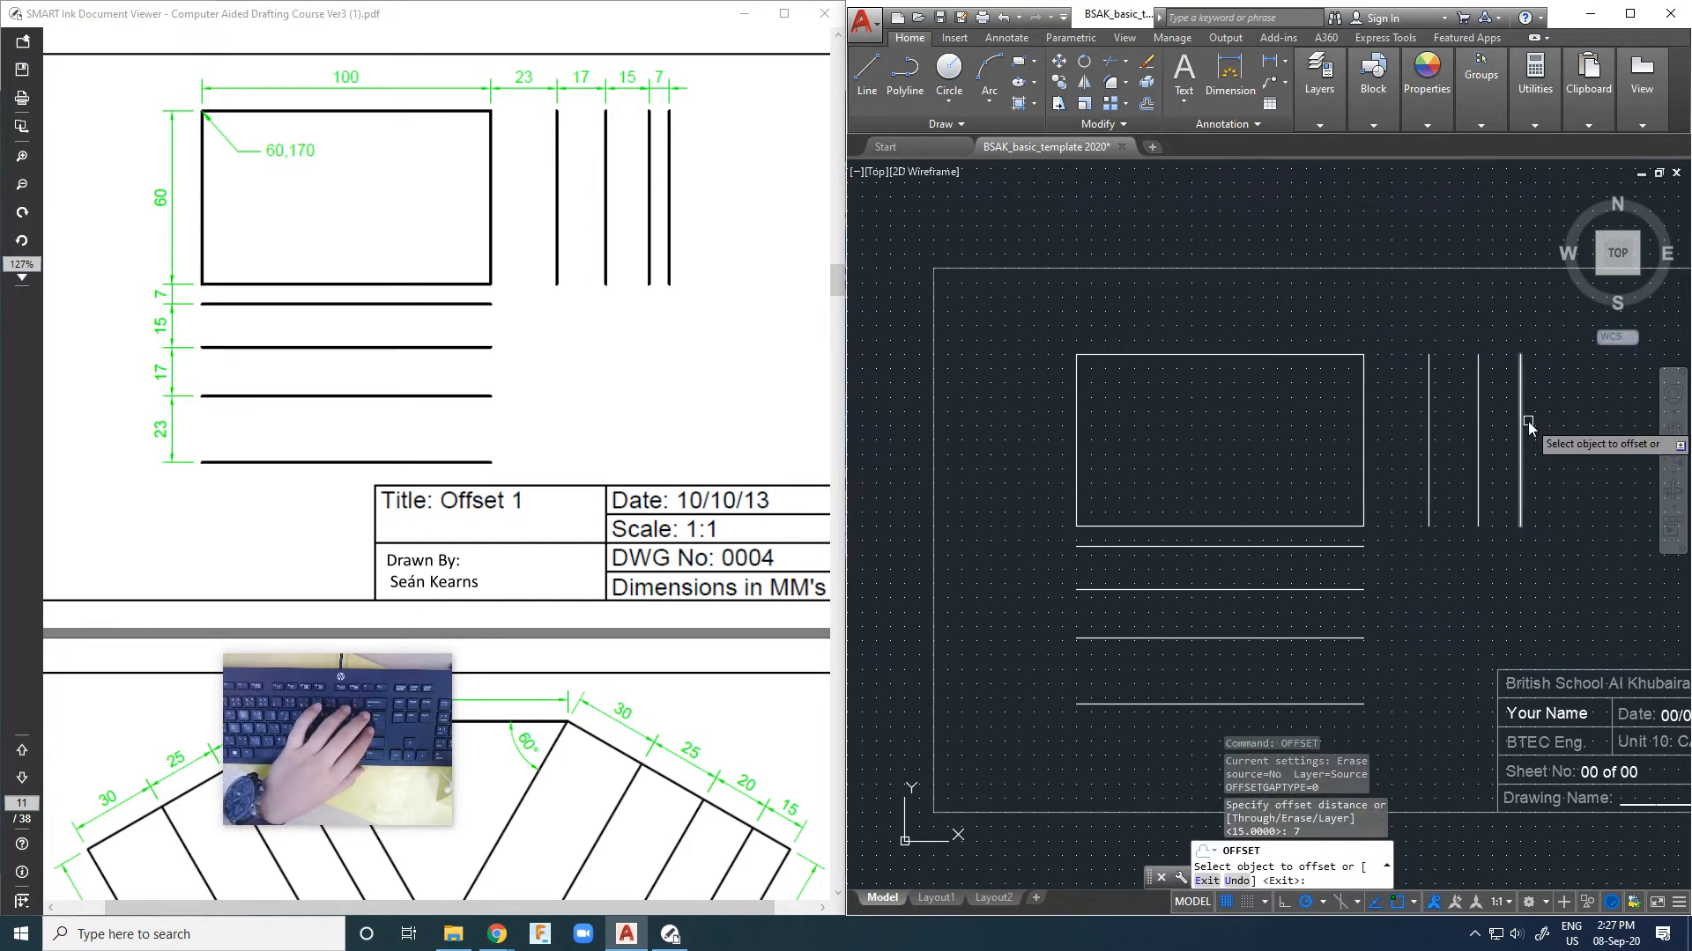
{"action": "left_click", "coordinate": [1520, 421]}
{"action": "left_click", "coordinate": [1549, 441]}
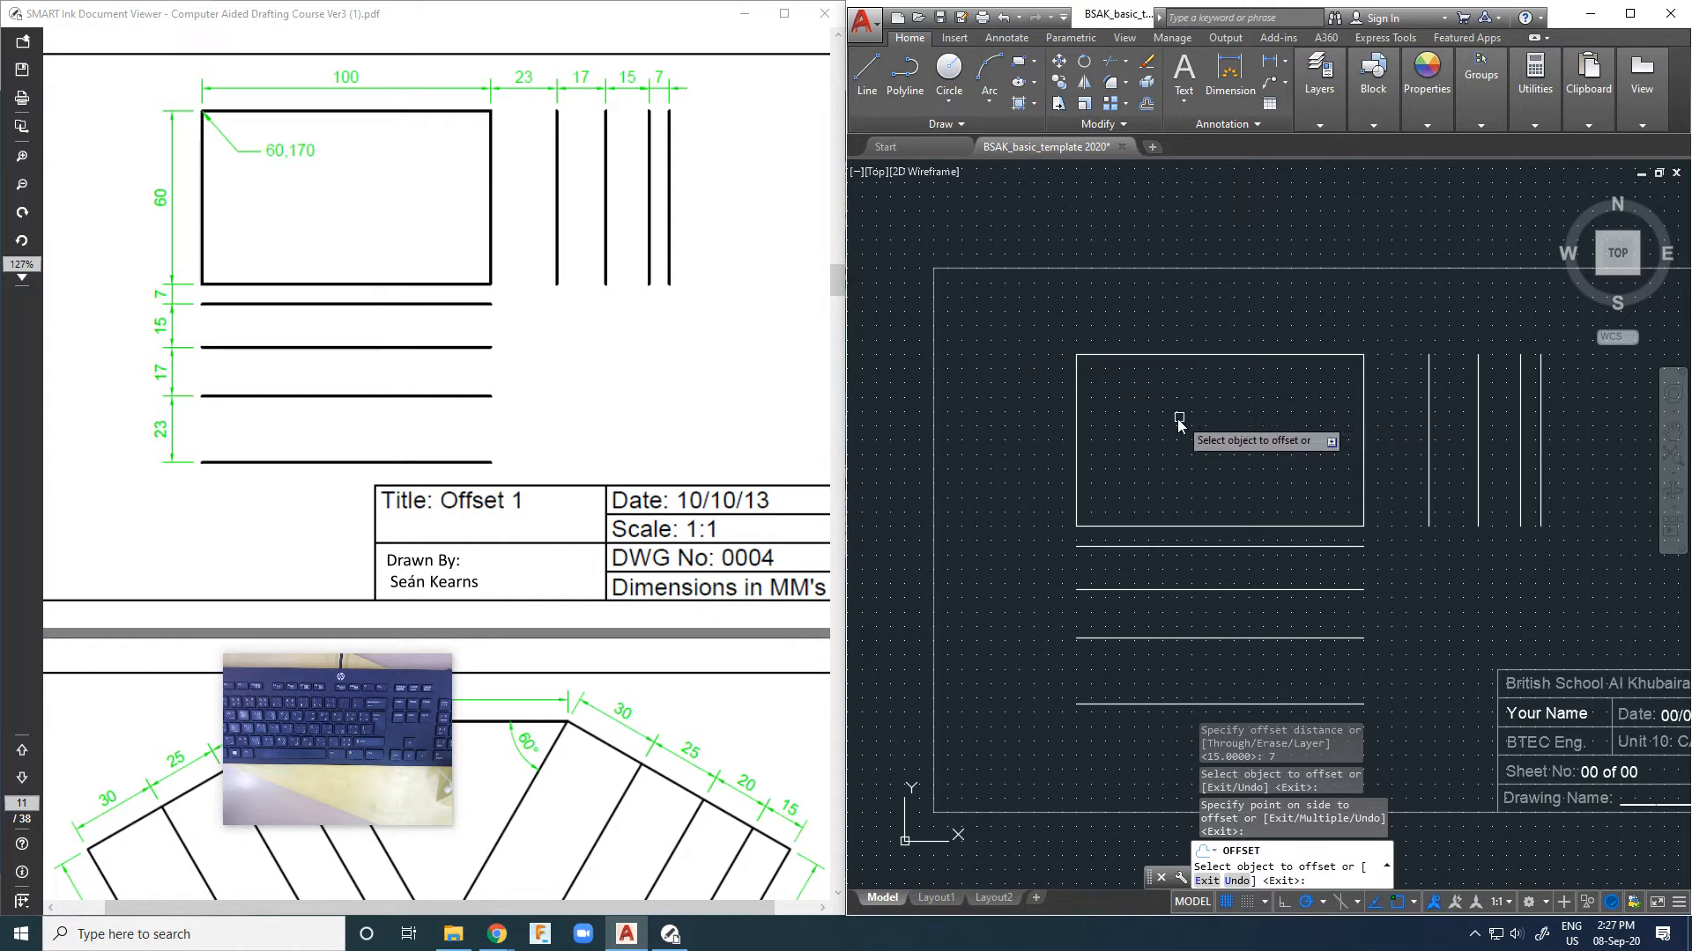
{"action": "key", "text": "Escape"}
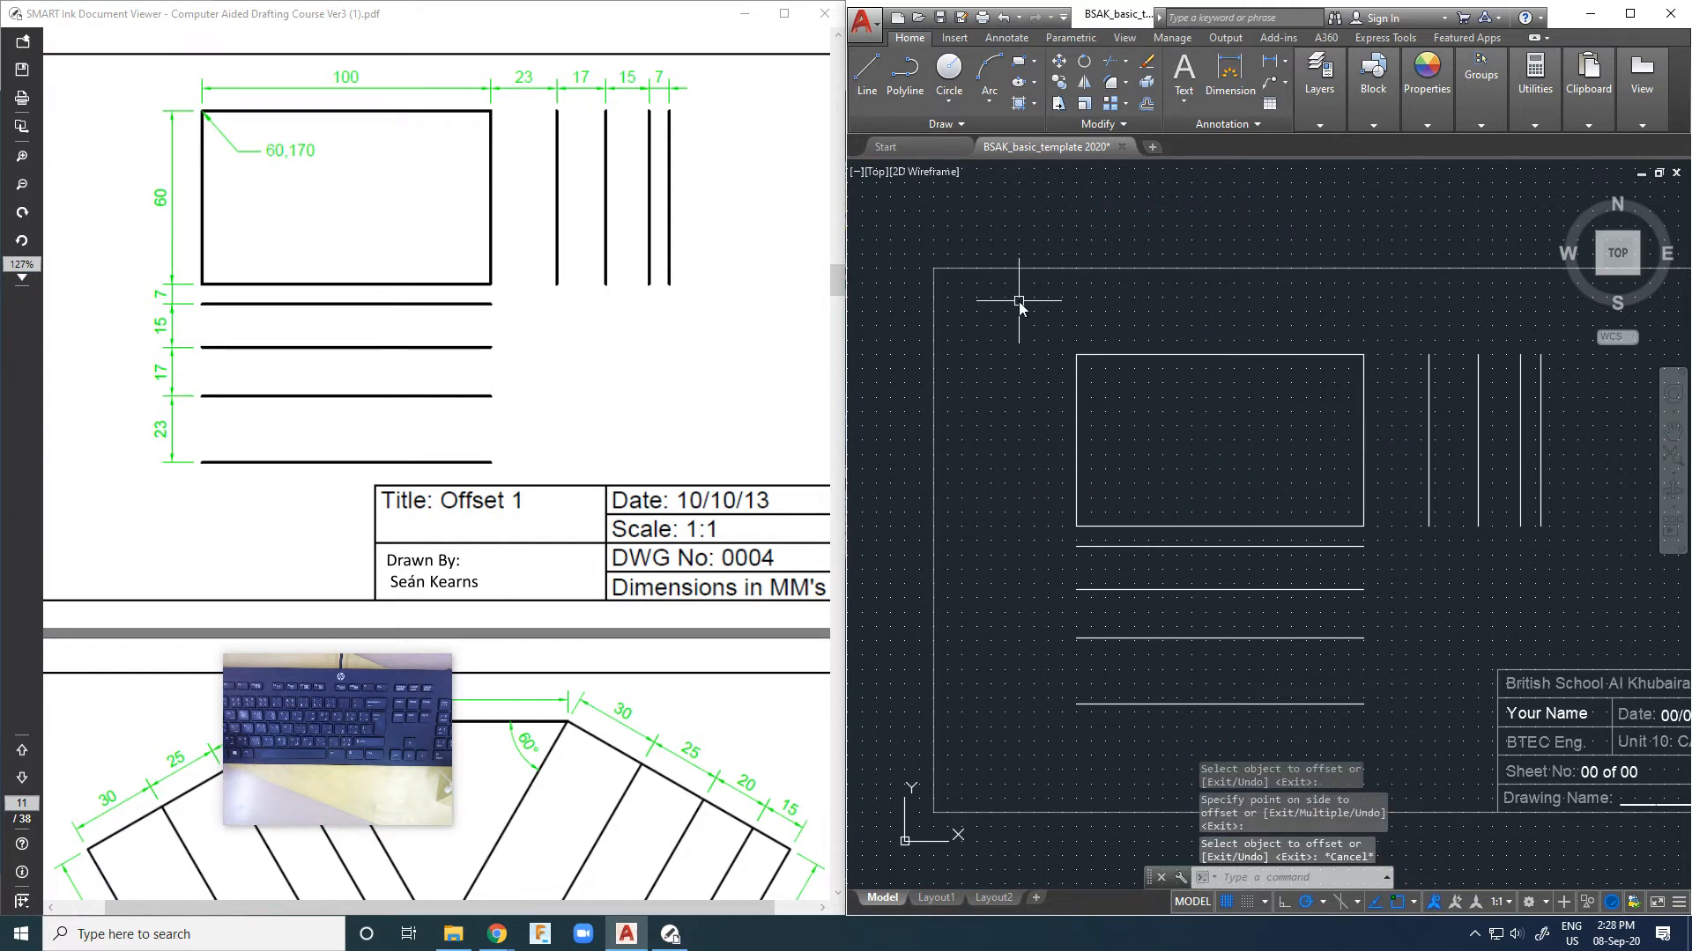
Step: Erase the rectangle and all of its horizontal and vertical offset lines, keeping the template border and title block
{"action": "mouse_move", "coordinate": [1018, 301]}
{"action": "left_mouse_down"}
{"action": "mouse_move", "coordinate": [1171, 604]}
{"action": "mouse_move", "coordinate": [1015, 409]}
{"action": "left_mouse_up"}
{"action": "left_click_drag", "start_coordinate": [1021, 307], "coordinate": [1568, 558]}
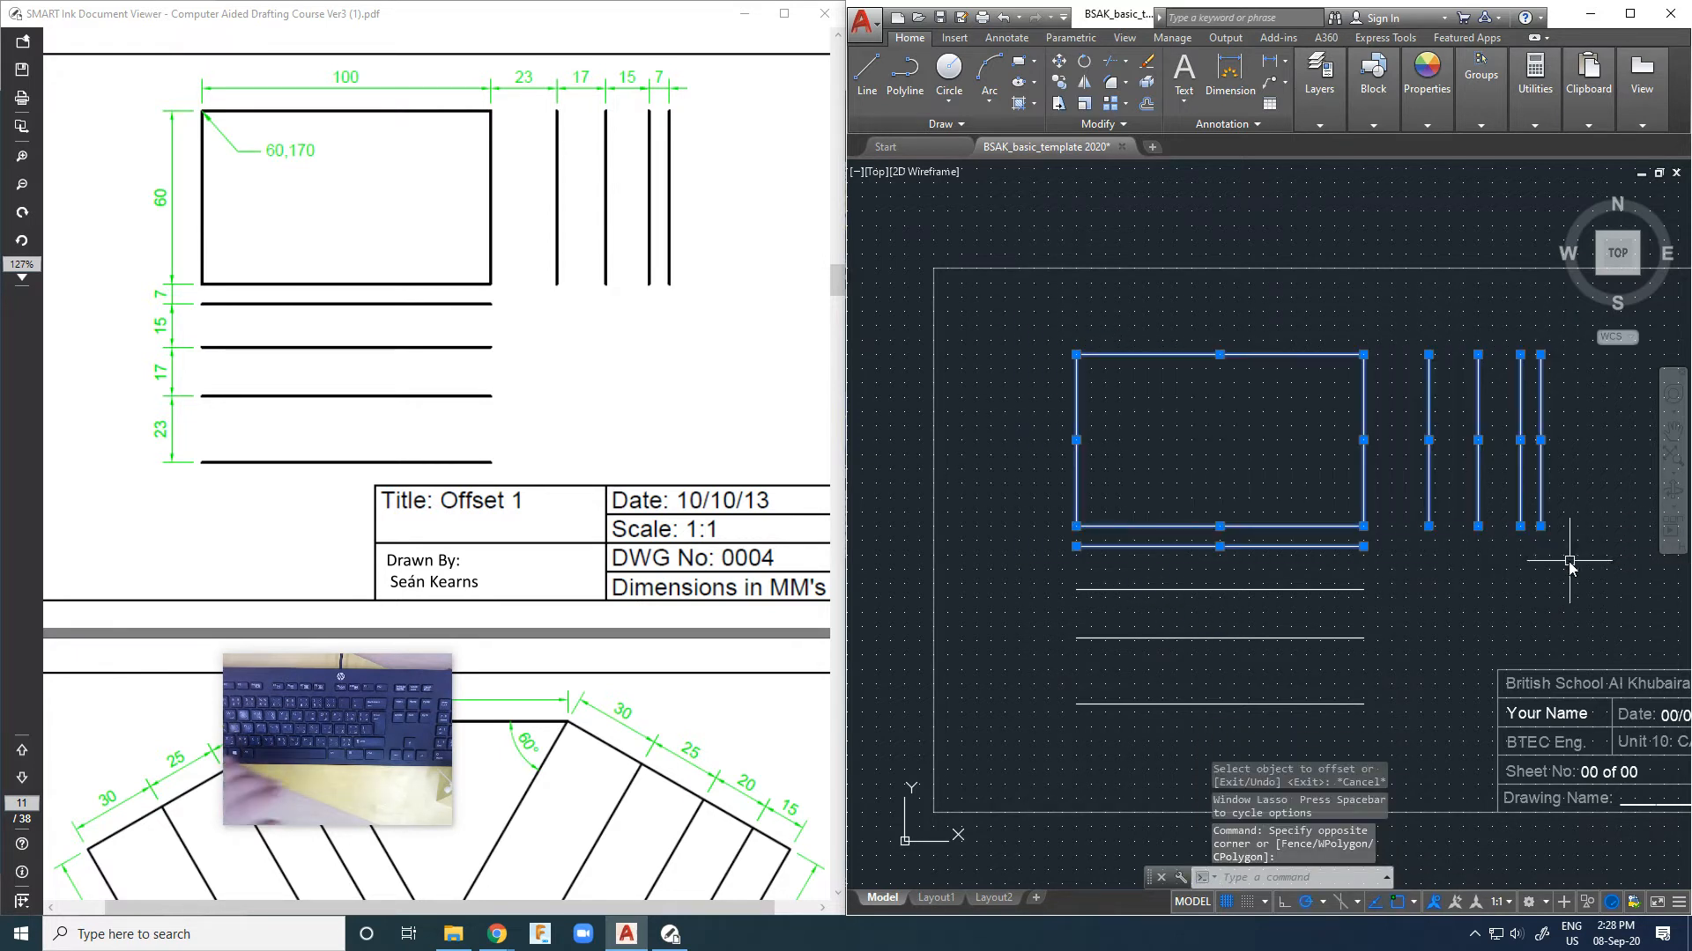
{"action": "key", "text": "Delete"}
{"action": "mouse_move", "coordinate": [1027, 473]}
{"action": "left_mouse_down"}
{"action": "mouse_move", "coordinate": [1013, 540]}
{"action": "mouse_move", "coordinate": [1234, 749]}
{"action": "left_mouse_up"}
{"action": "left_click", "coordinate": [992, 526]}
{"action": "left_click", "coordinate": [1406, 717]}
{"action": "key", "text": "Delete"}
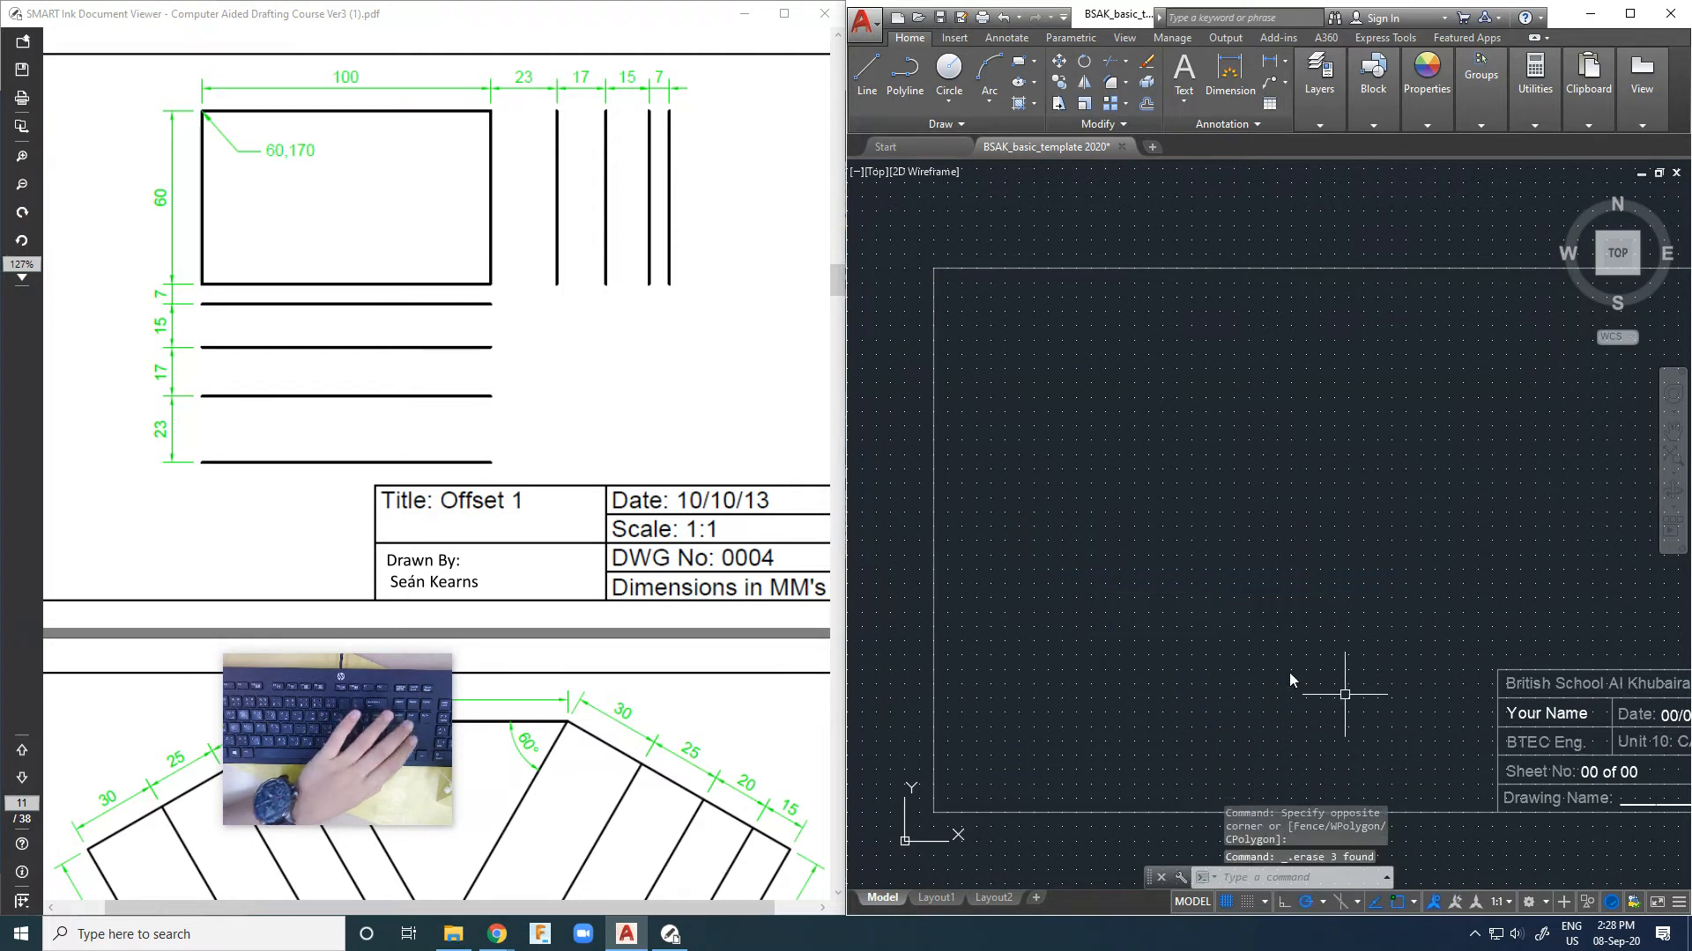
Step: Try to draw a rectangle from corner 60,170 to the relative opposite corner @-100,-60
{"action": "left_click", "coordinate": [1019, 65]}
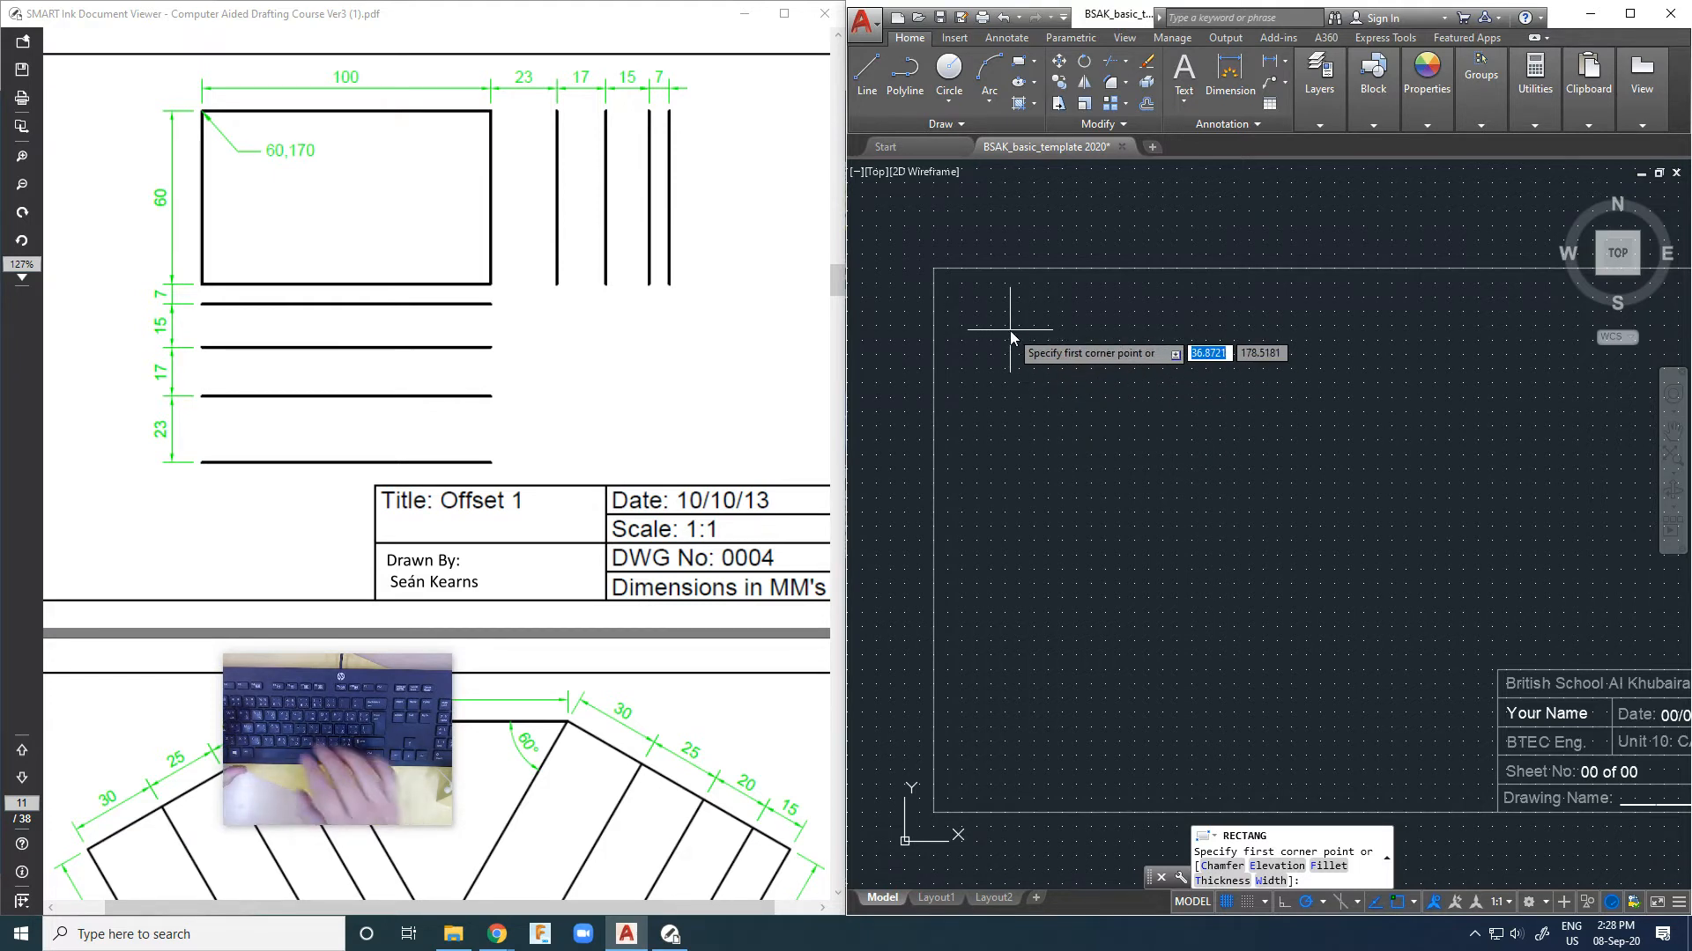
{"action": "type", "text": "60"}
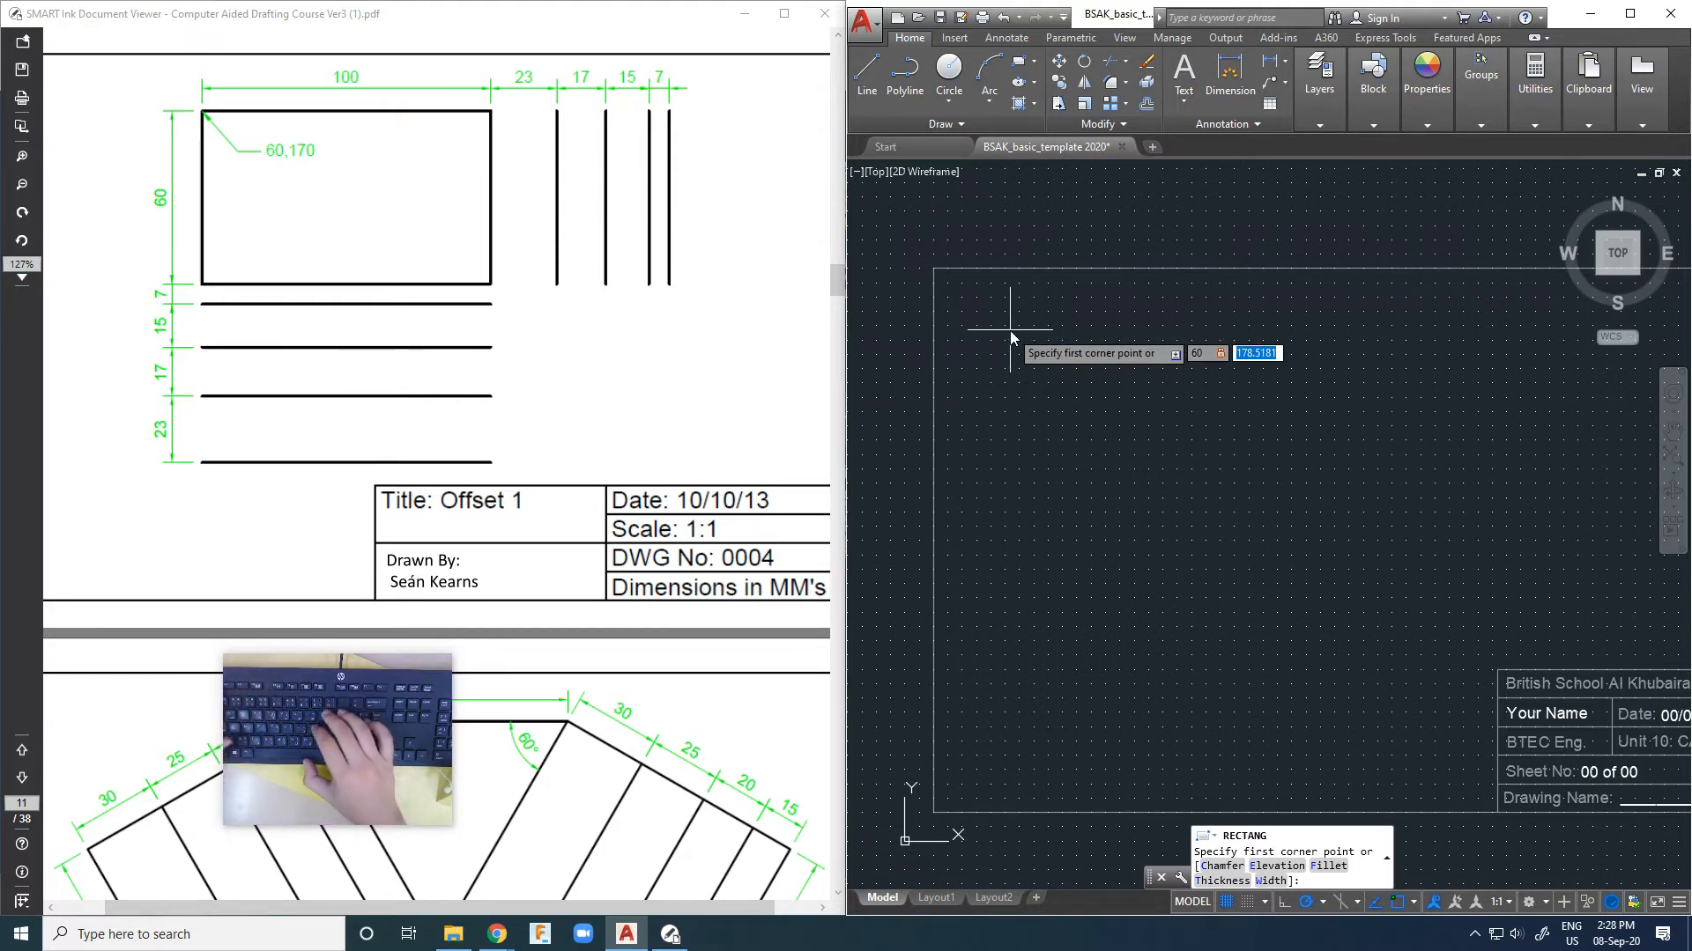
{"action": "type", "text": ",1790"}
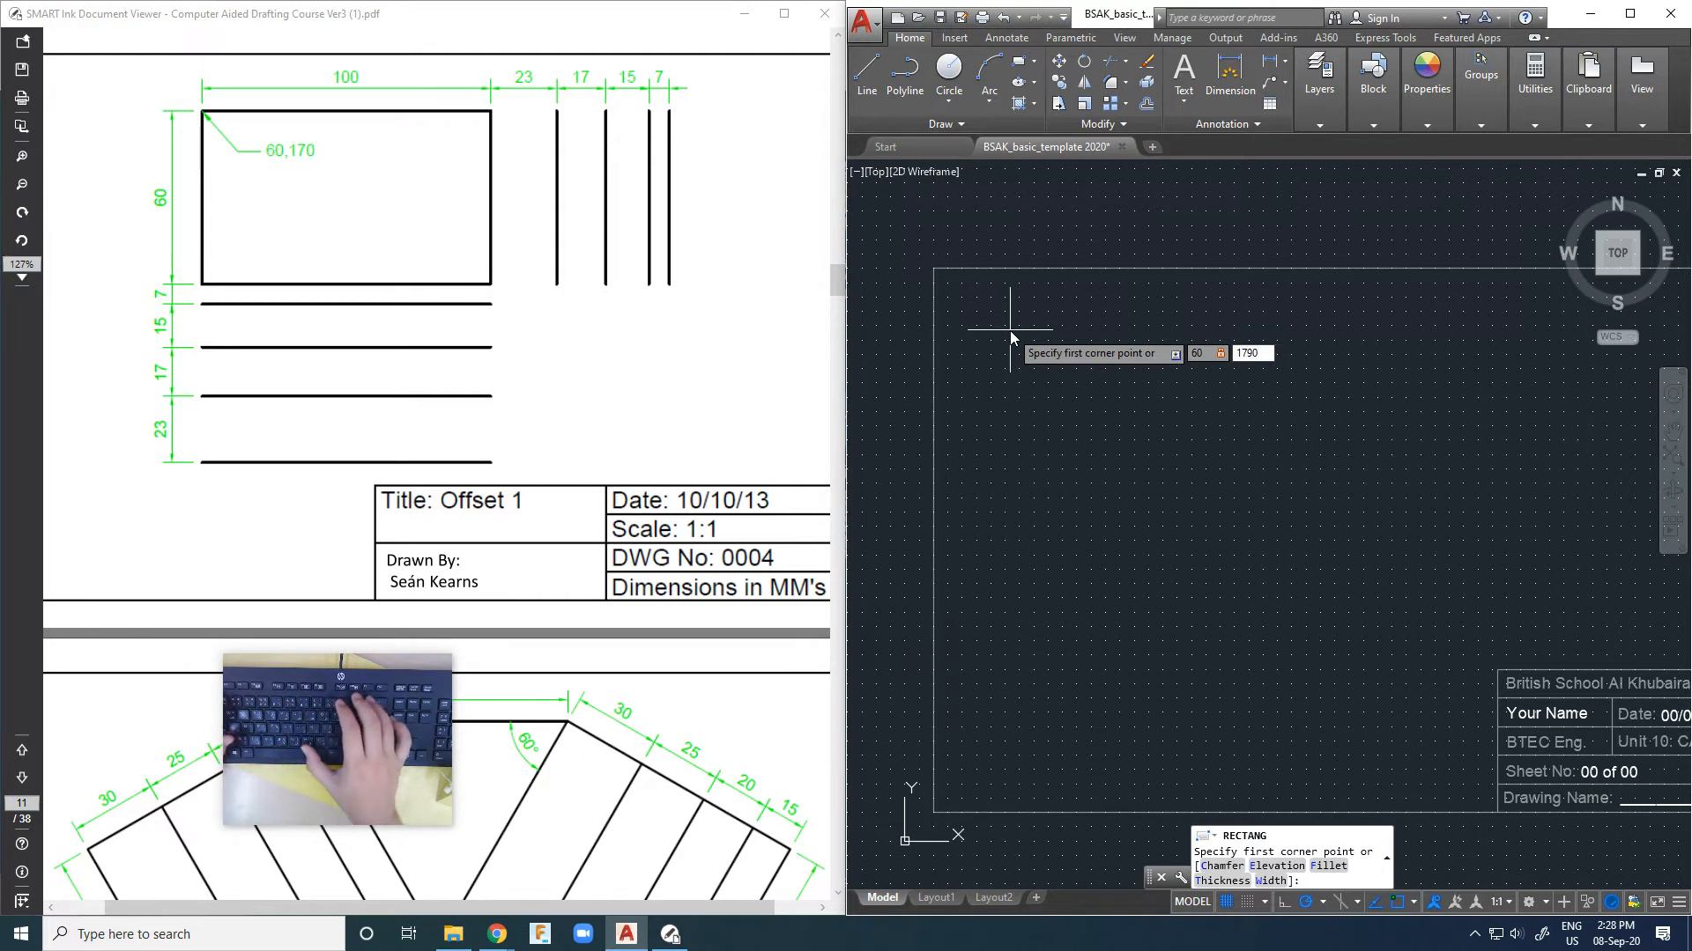
{"action": "key", "text": "BackSpace"}
{"action": "type", "text": "0"}
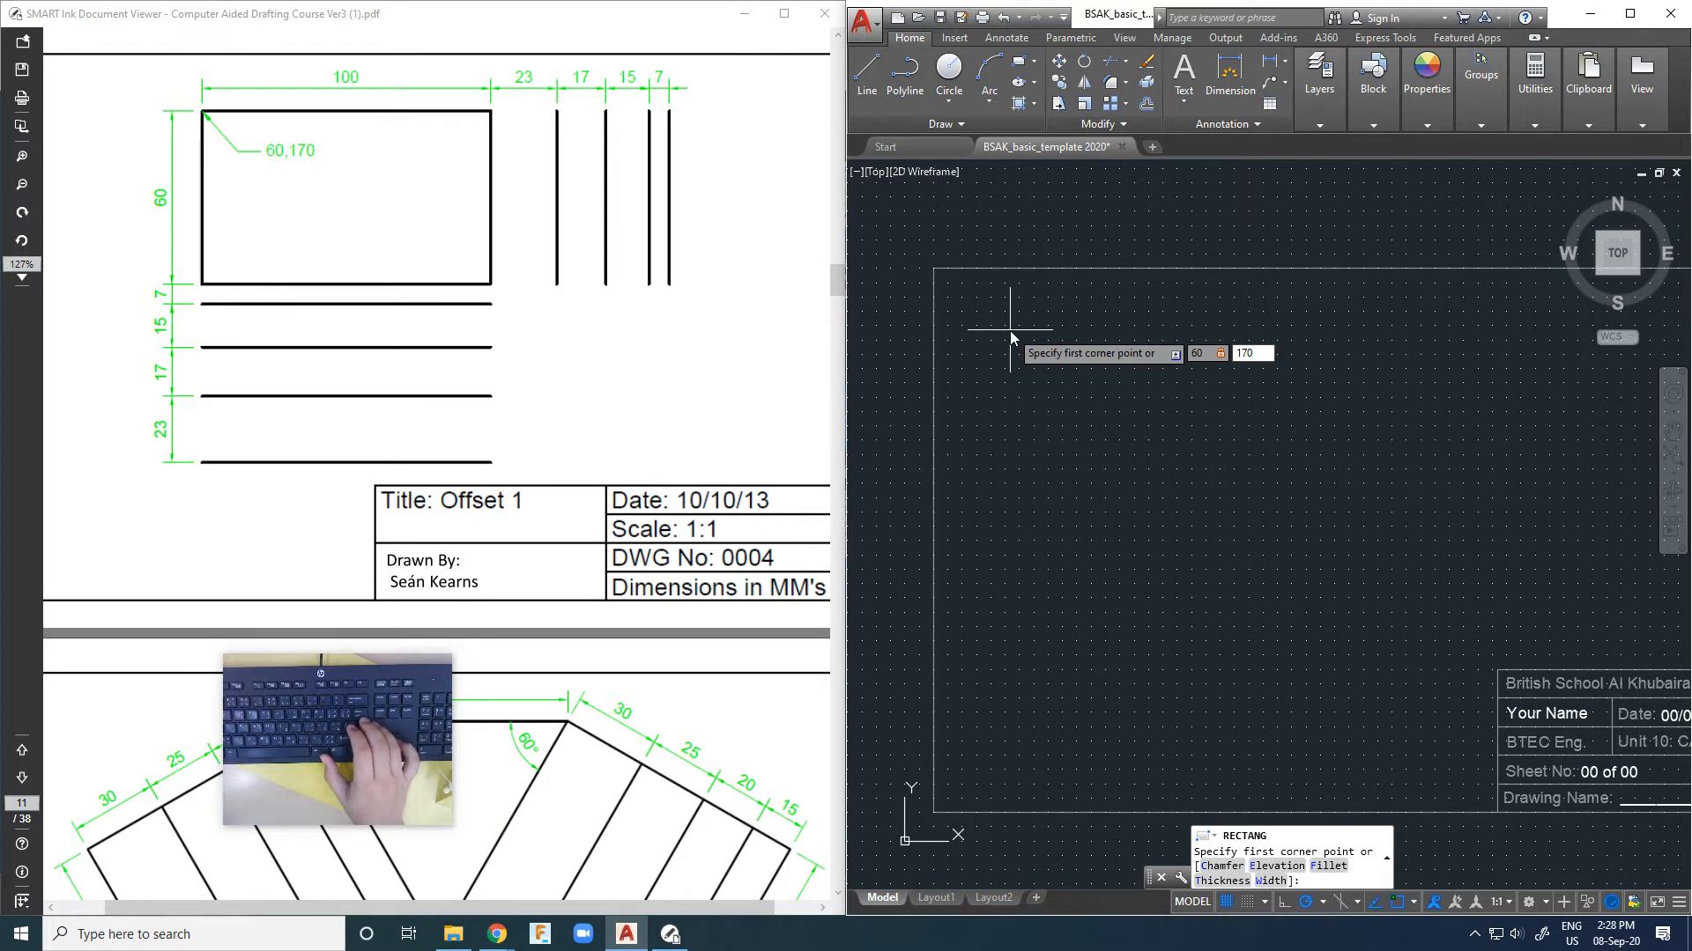
{"action": "key", "text": "Return"}
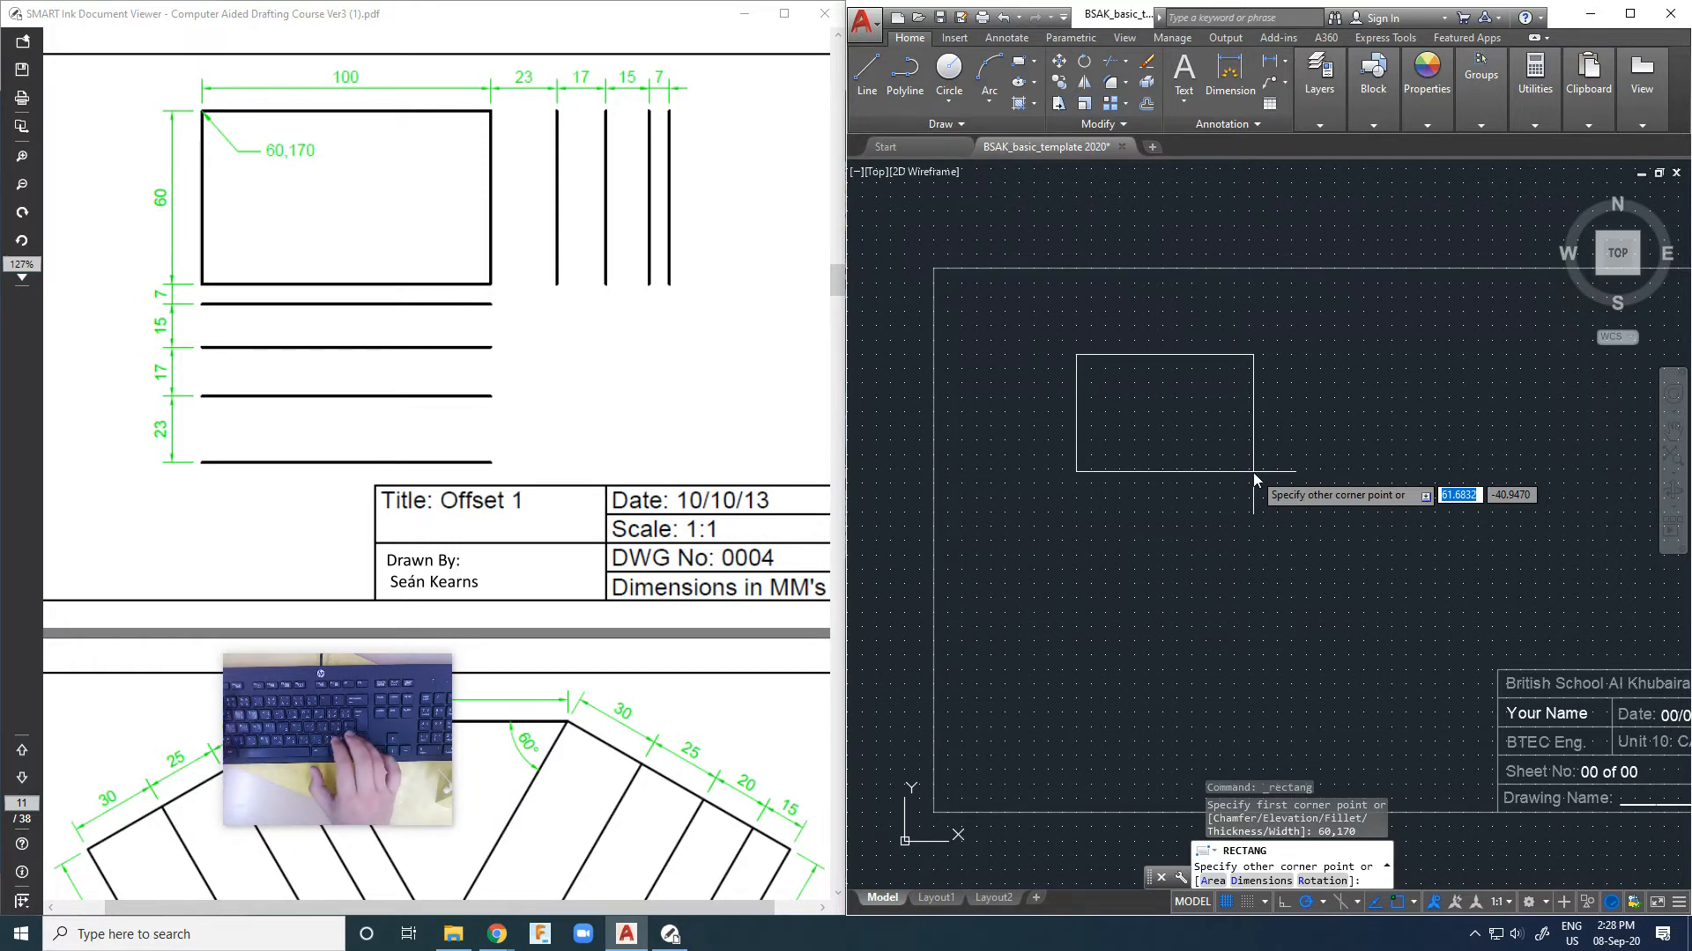
{"action": "key", "text": "F8"}
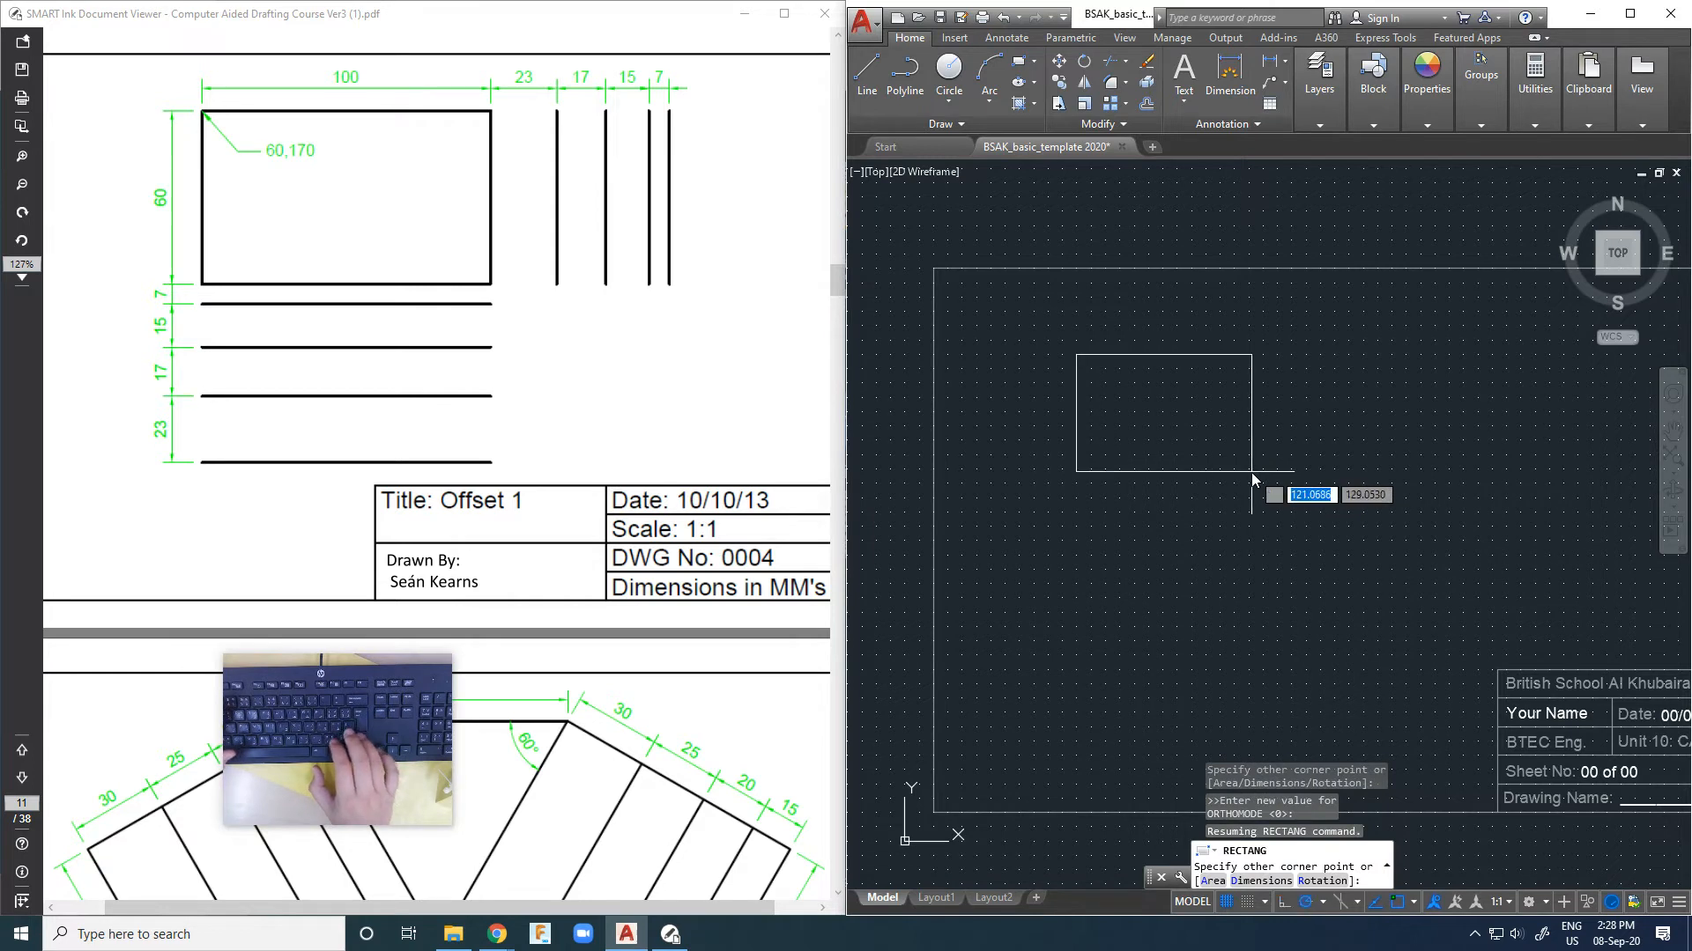
{"action": "key", "text": "BackSpace"}
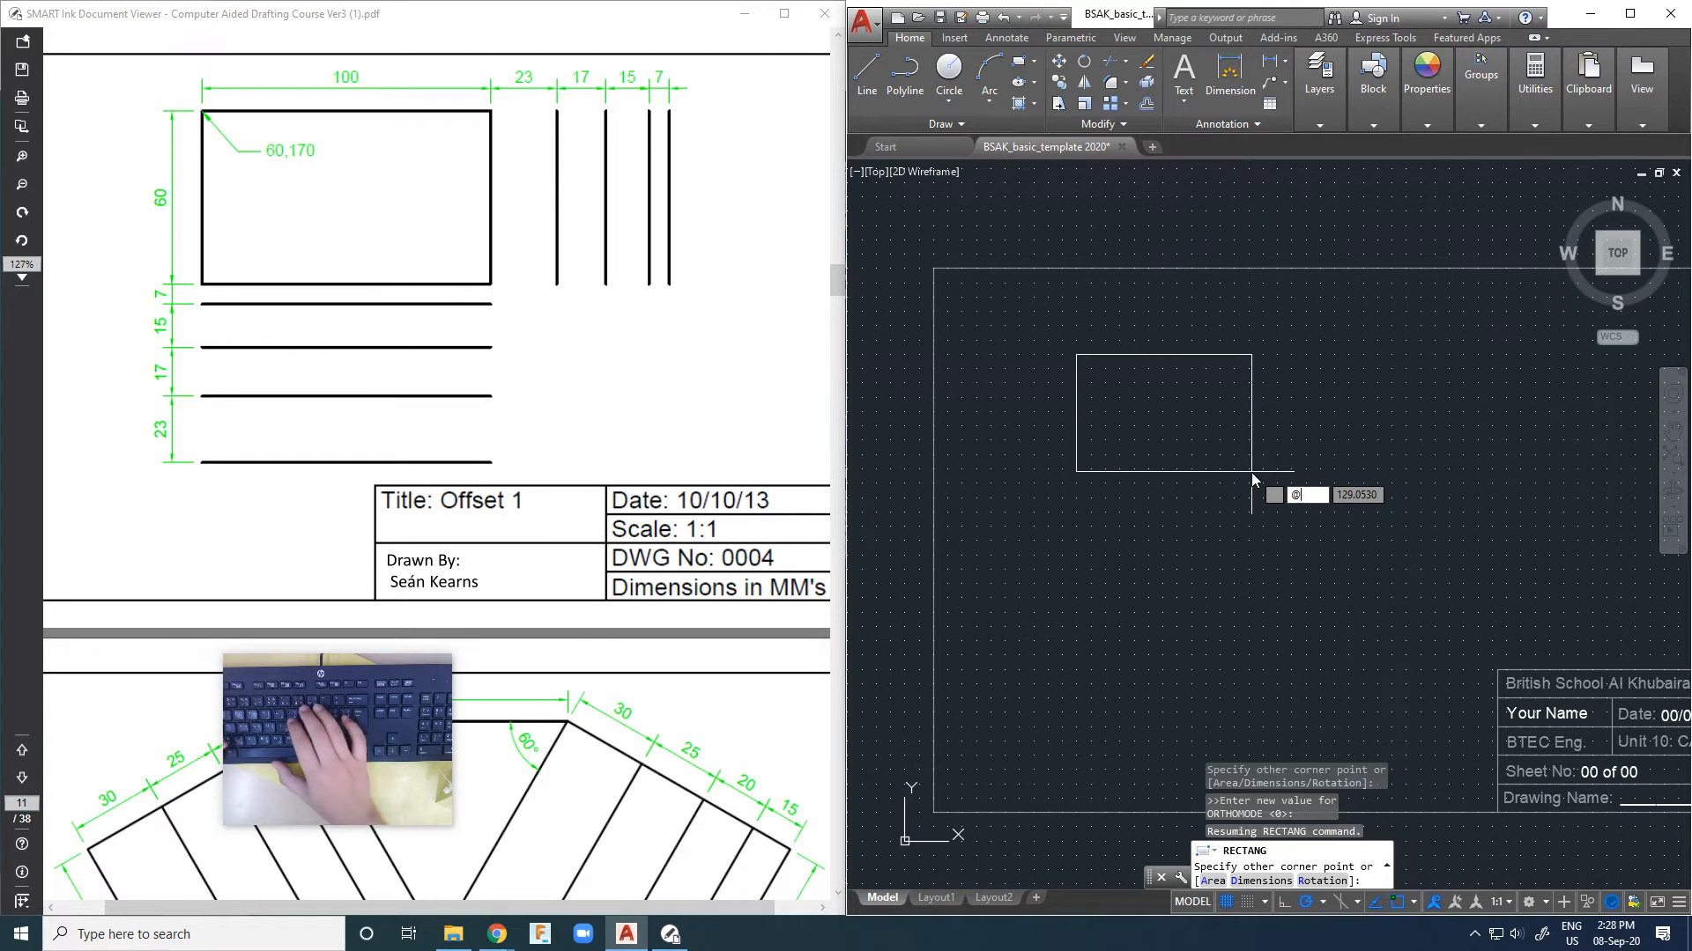
{"action": "type", "text": "-100"}
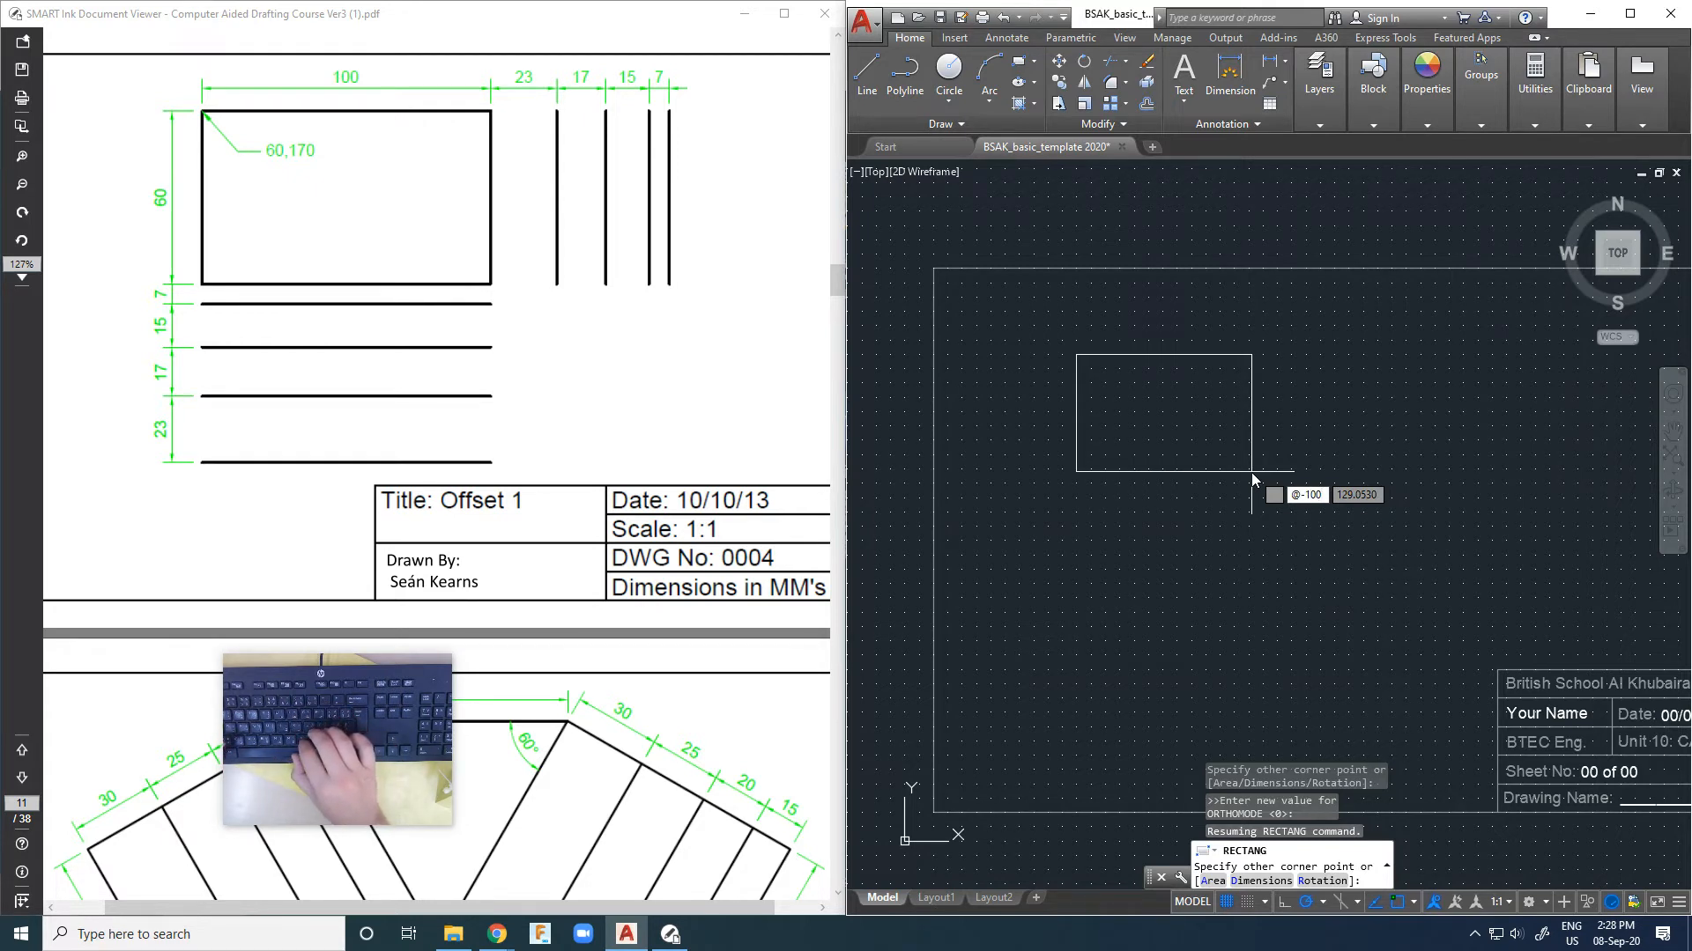
{"action": "type", "text": "-60"}
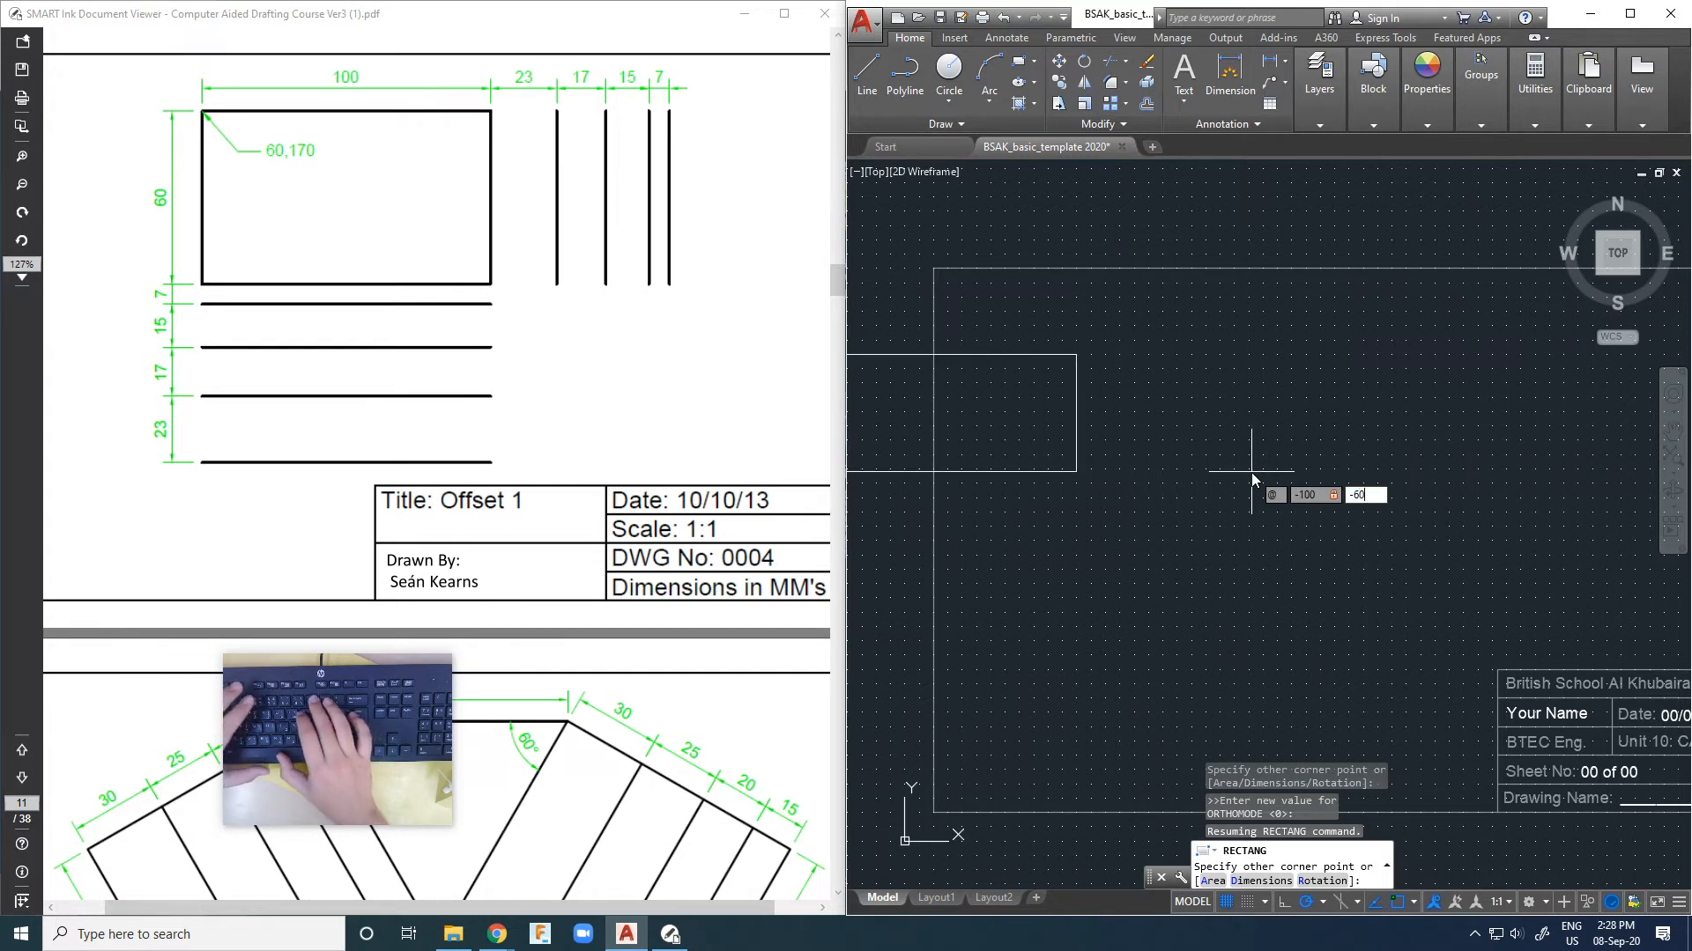
{"action": "key", "text": "Return"}
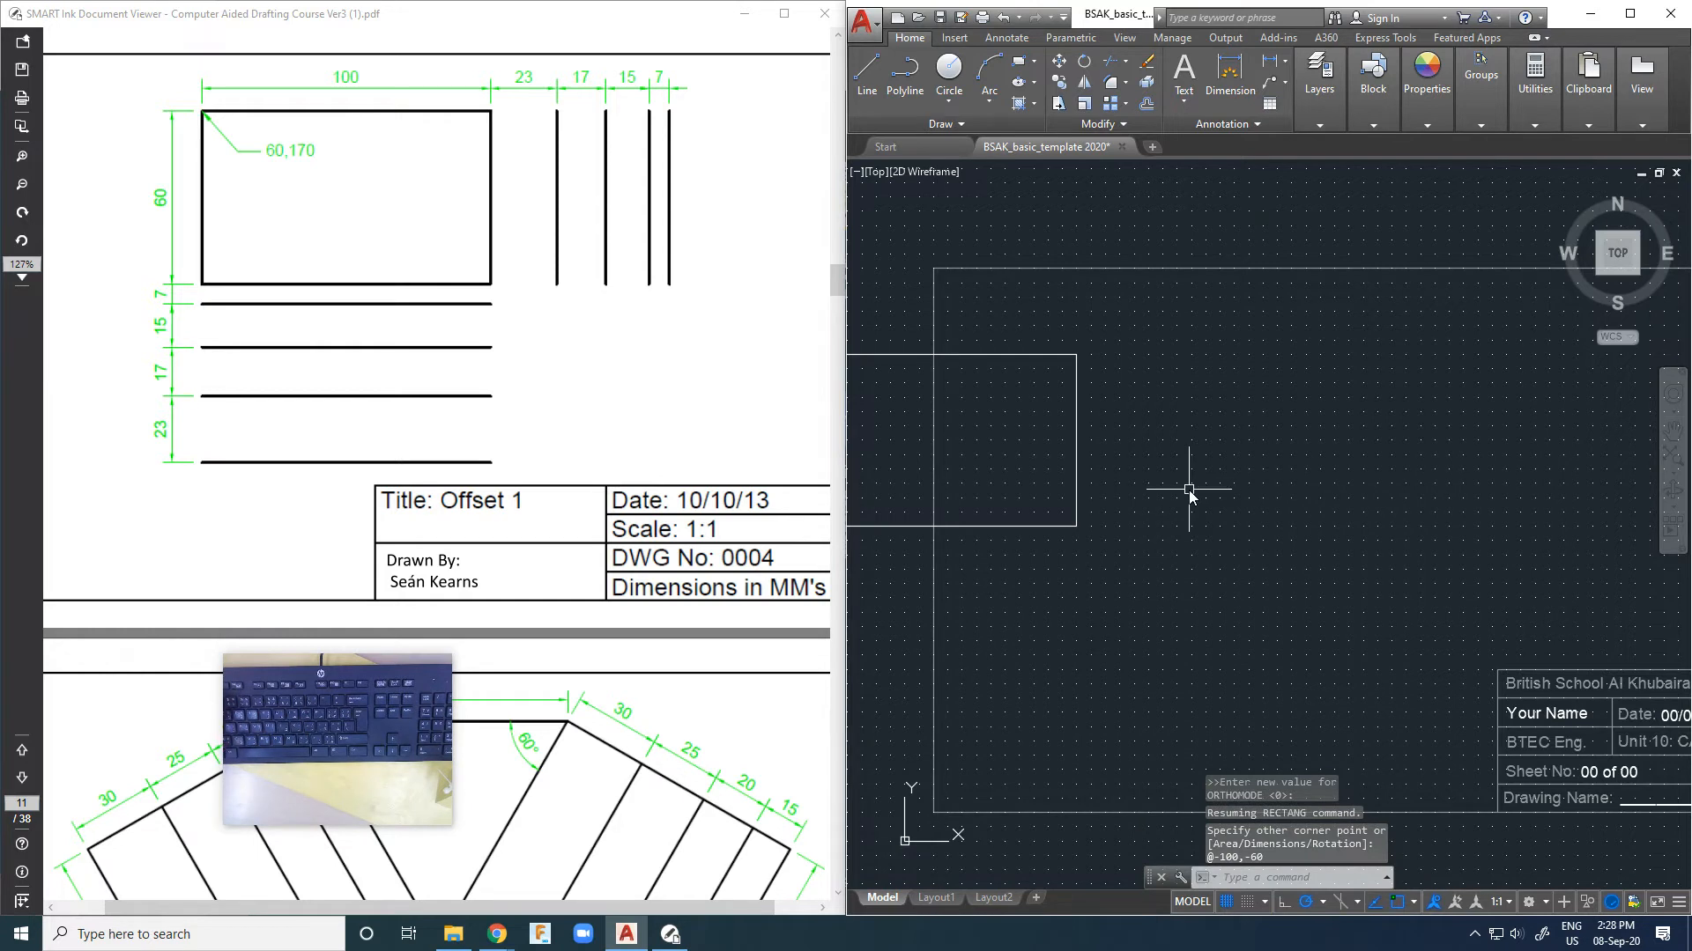
Step: Undo the rectangle that extends beyond the template border
{"action": "scroll", "coordinate": [1050, 508], "scroll_direction": "down", "scroll_amount": 3}
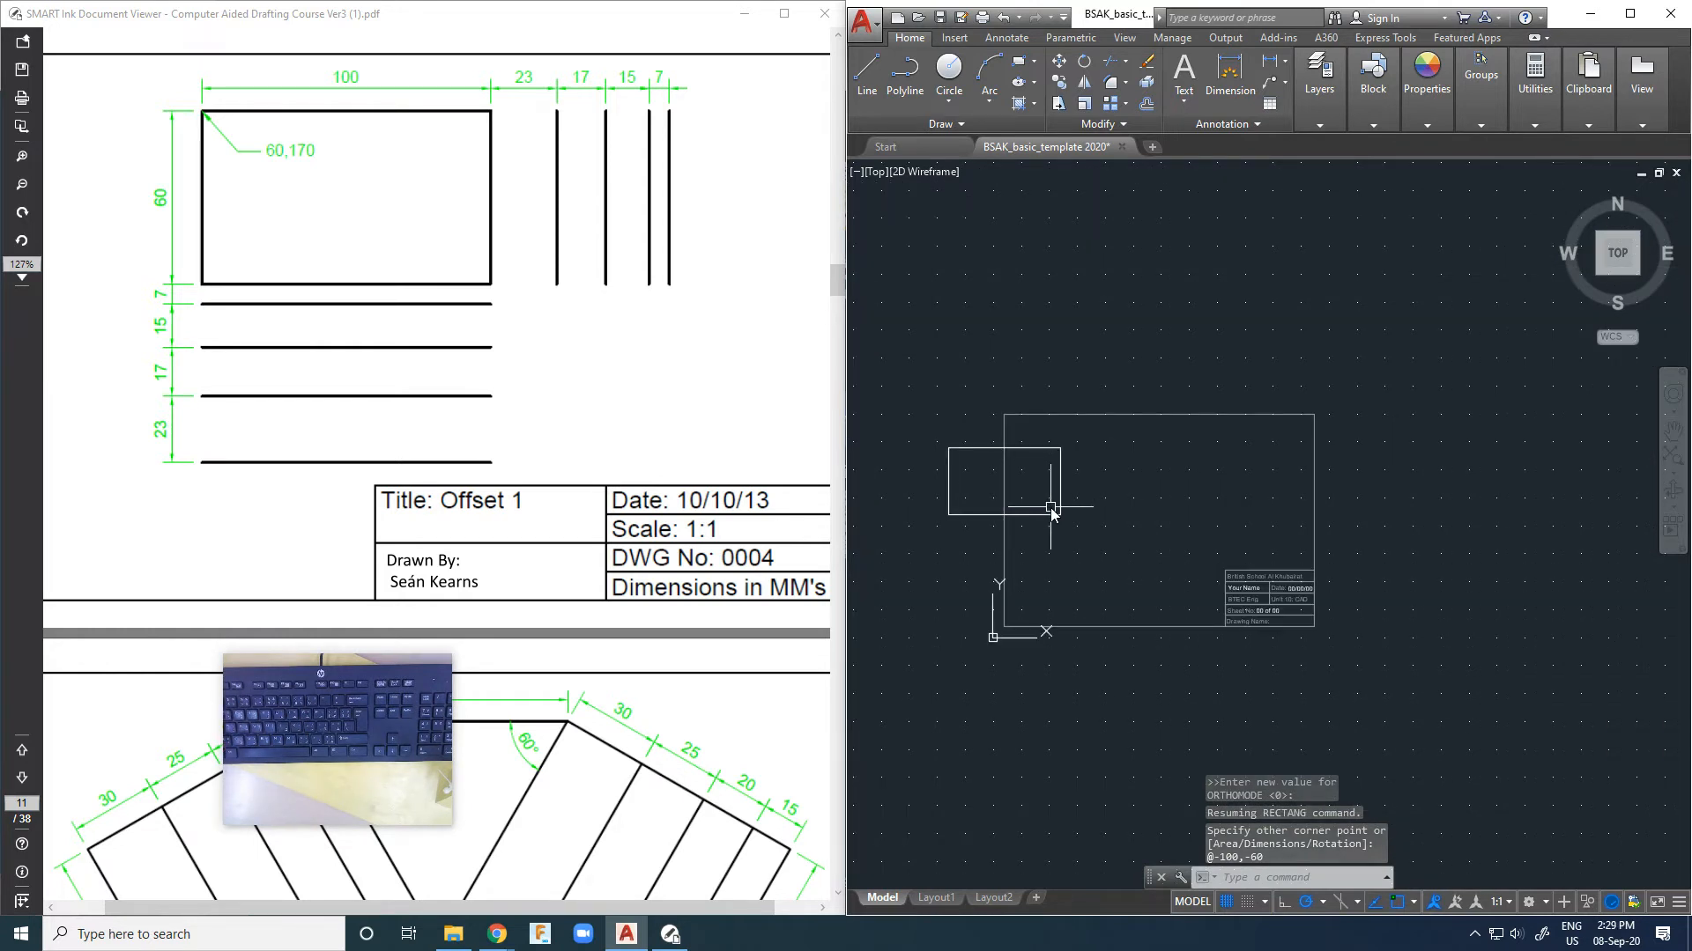
{"action": "scroll", "coordinate": [1050, 508], "scroll_direction": "up", "scroll_amount": 2}
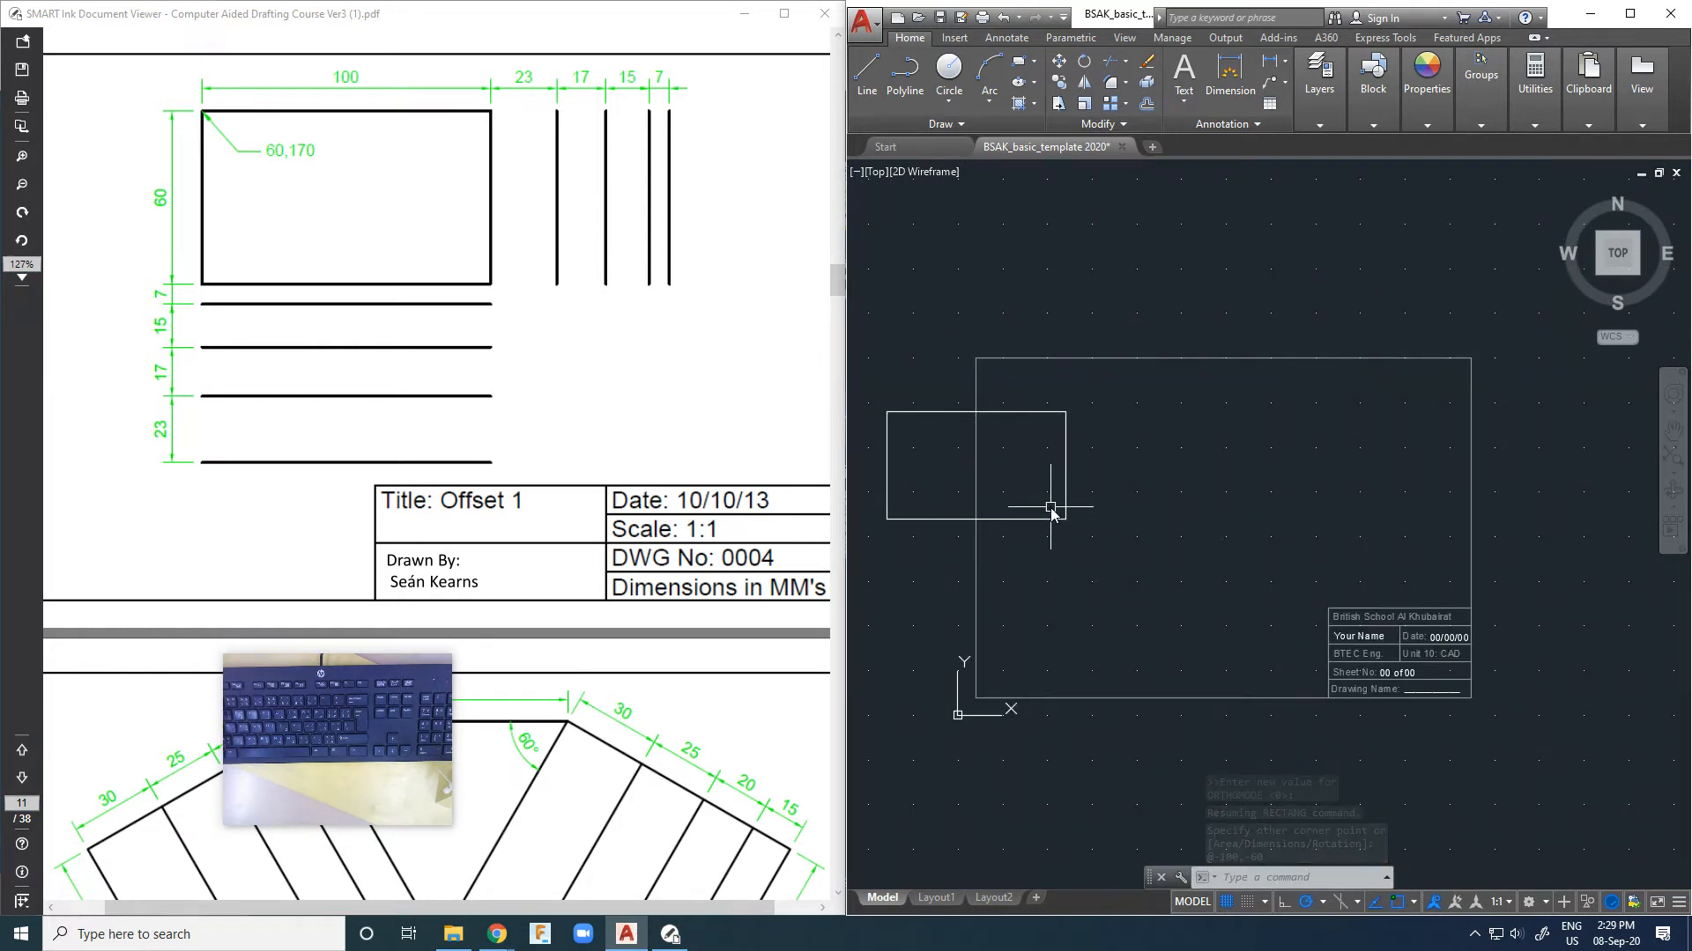
{"action": "key", "text": "ctrl+z"}
{"action": "key", "text": "ctrl+z"}
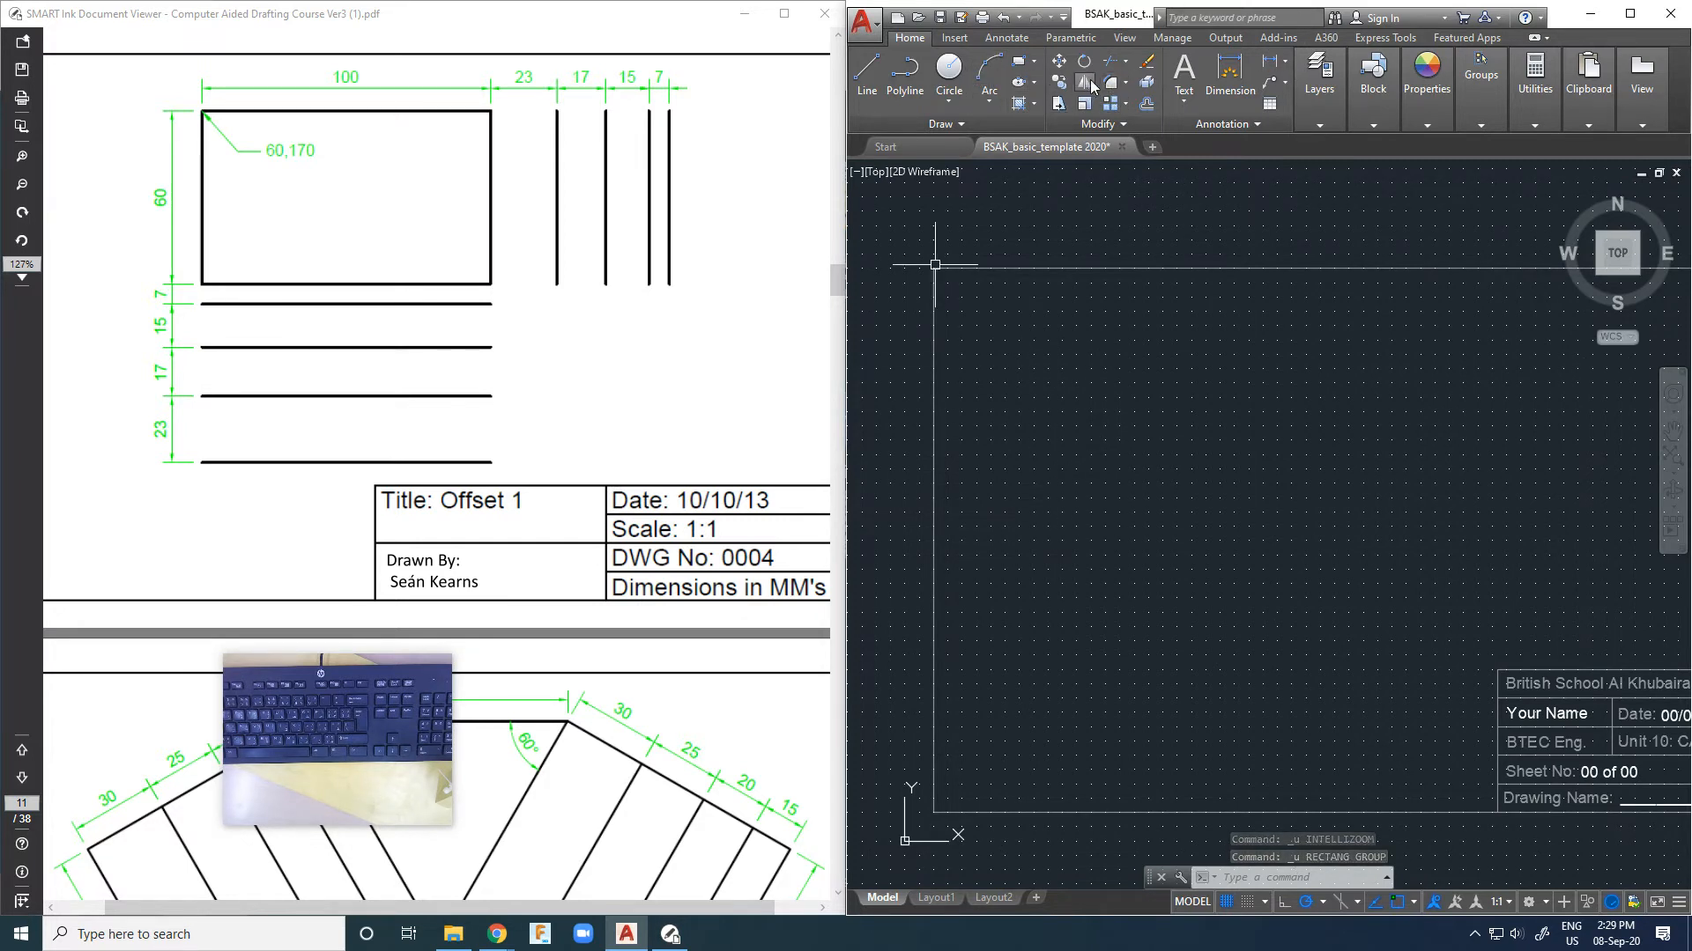
{"action": "left_click", "coordinate": [1019, 63]}
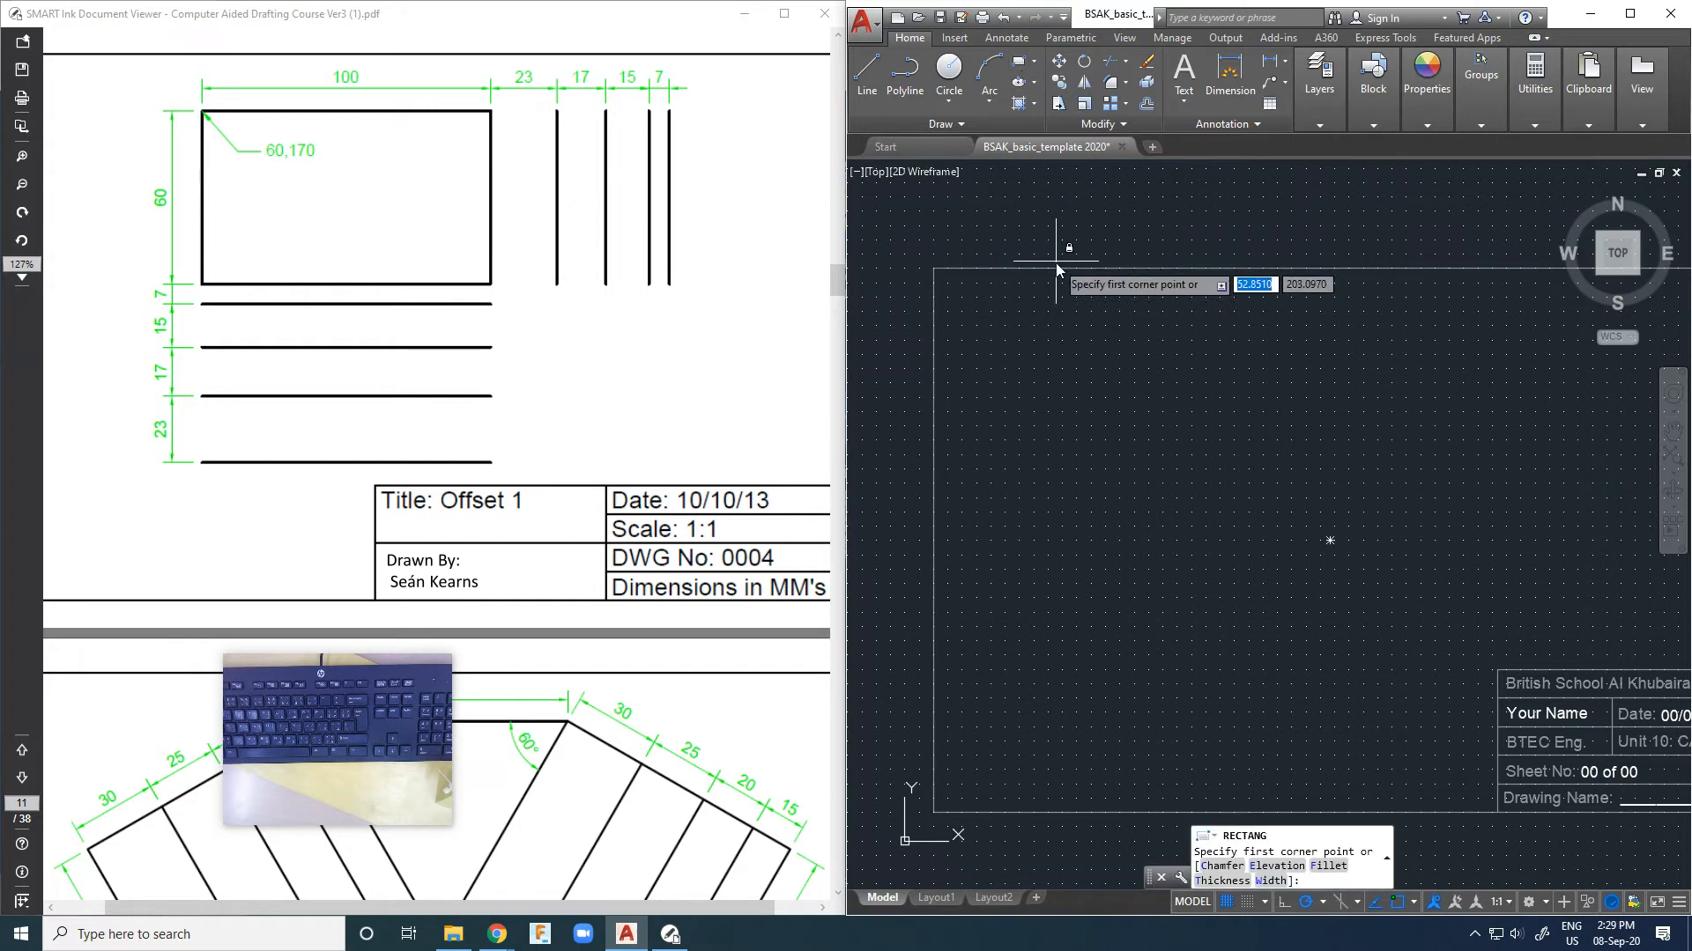
{"action": "type", "text": "60"}
{"action": "key", "text": "Tab"}
{"action": "type", "text": "107"}
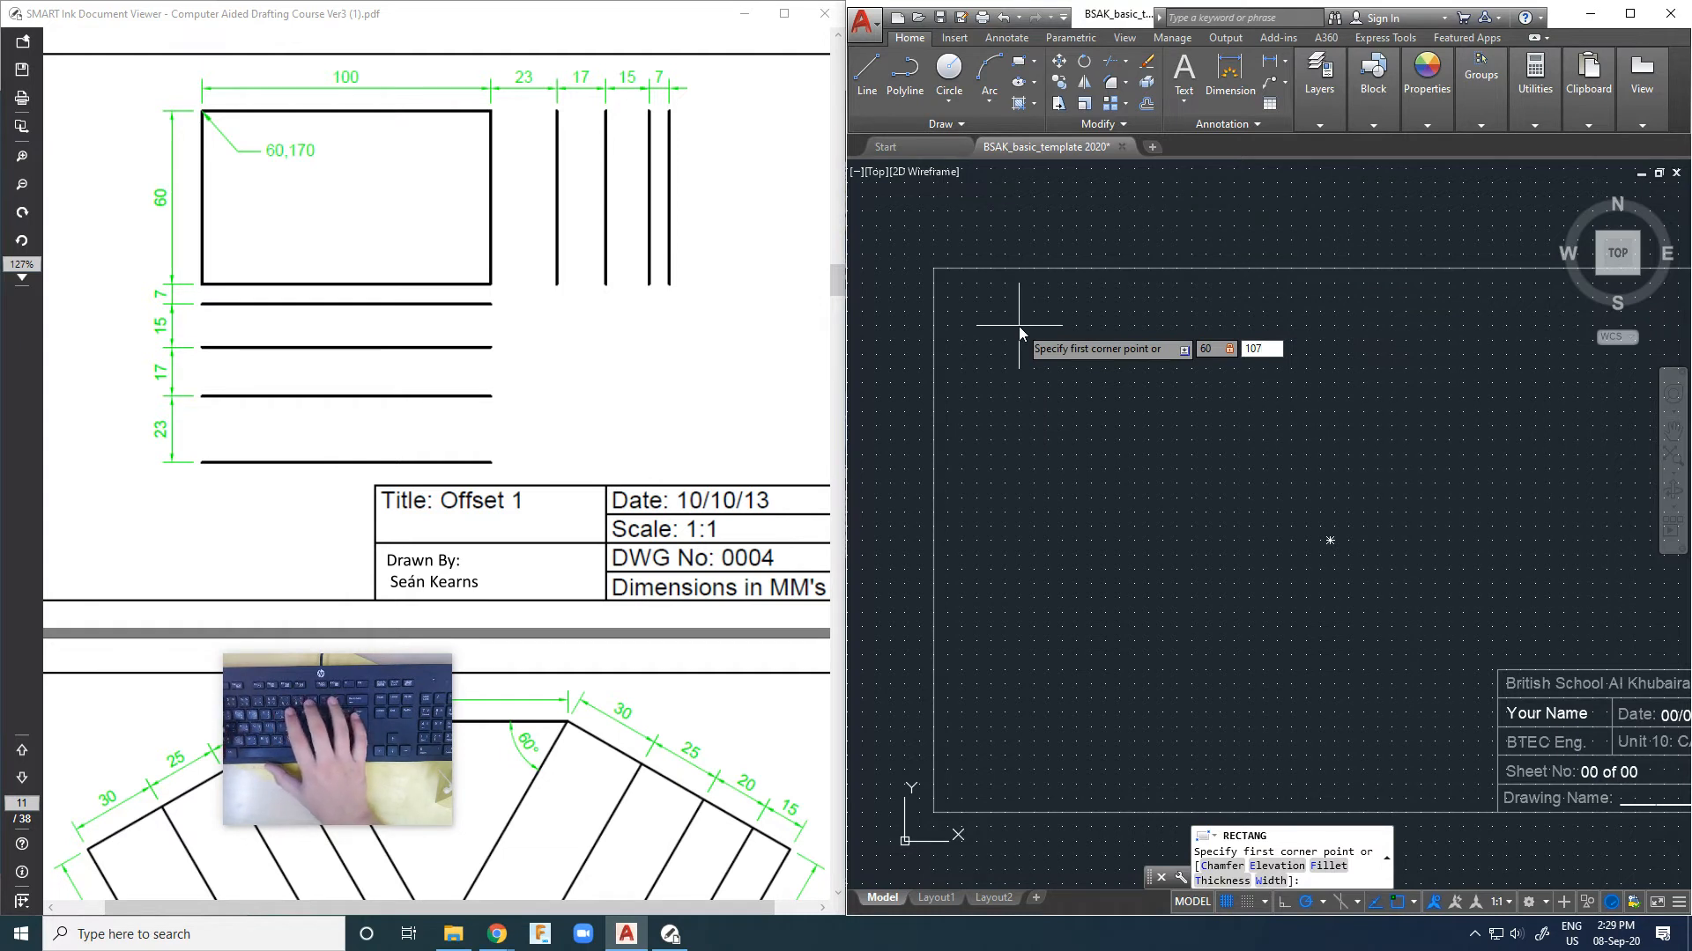
{"action": "key", "text": "BackSpace"}
{"action": "key", "text": "BackSpace"}
{"action": "type", "text": "70"}
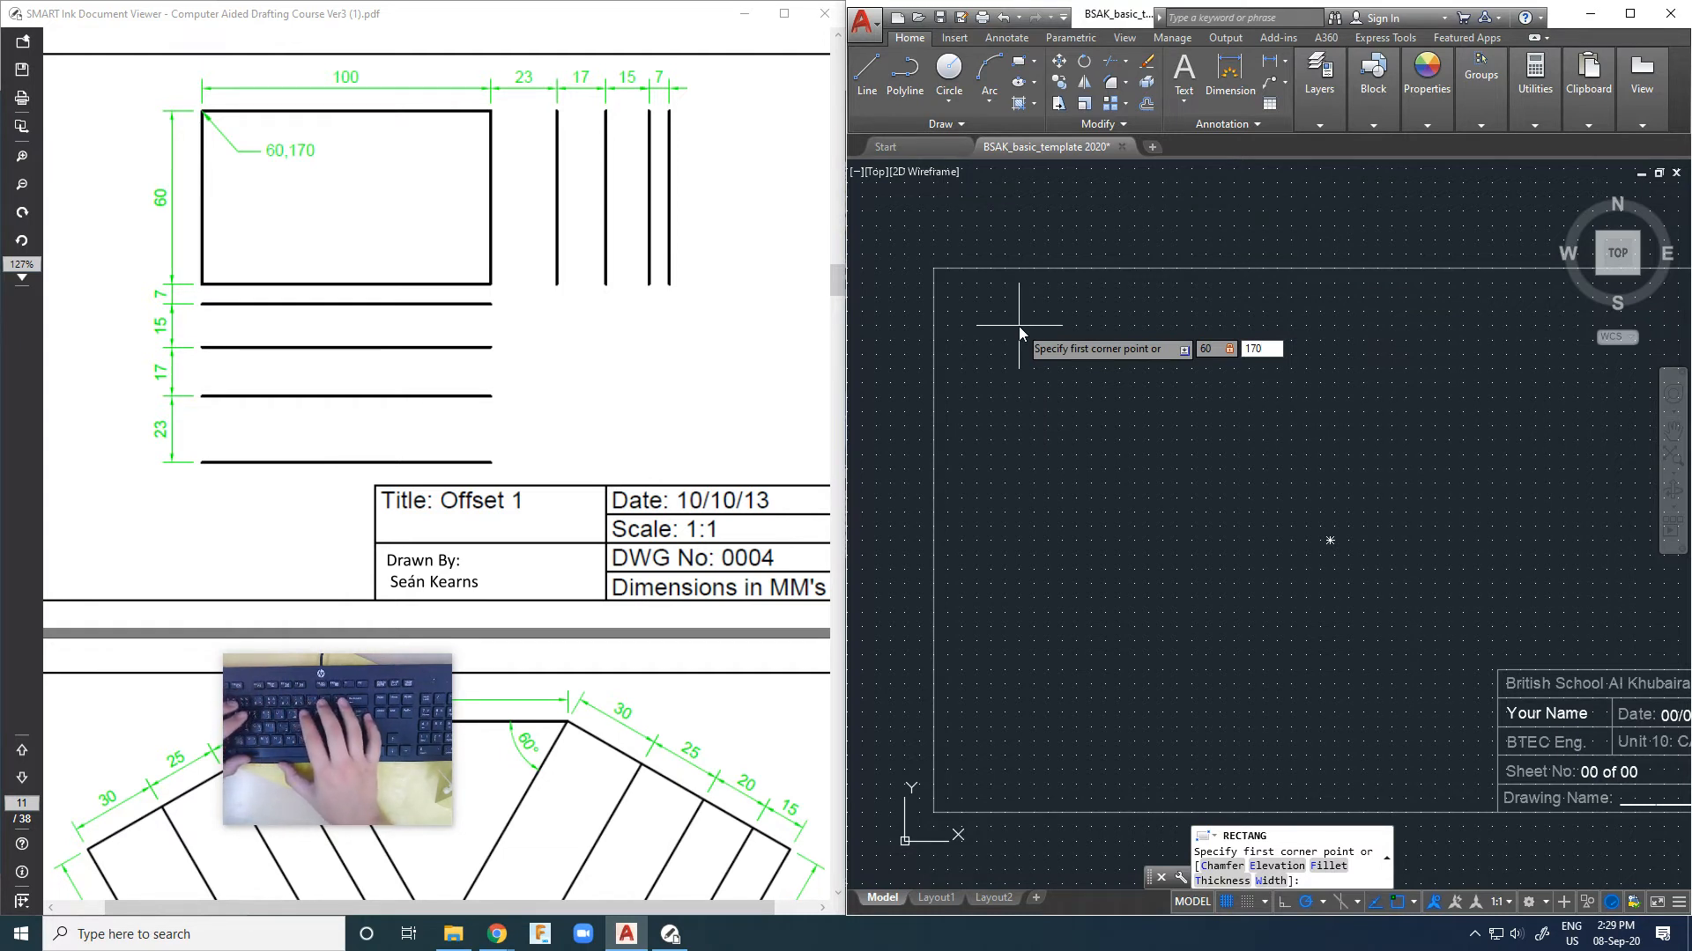
{"action": "key", "text": "Return"}
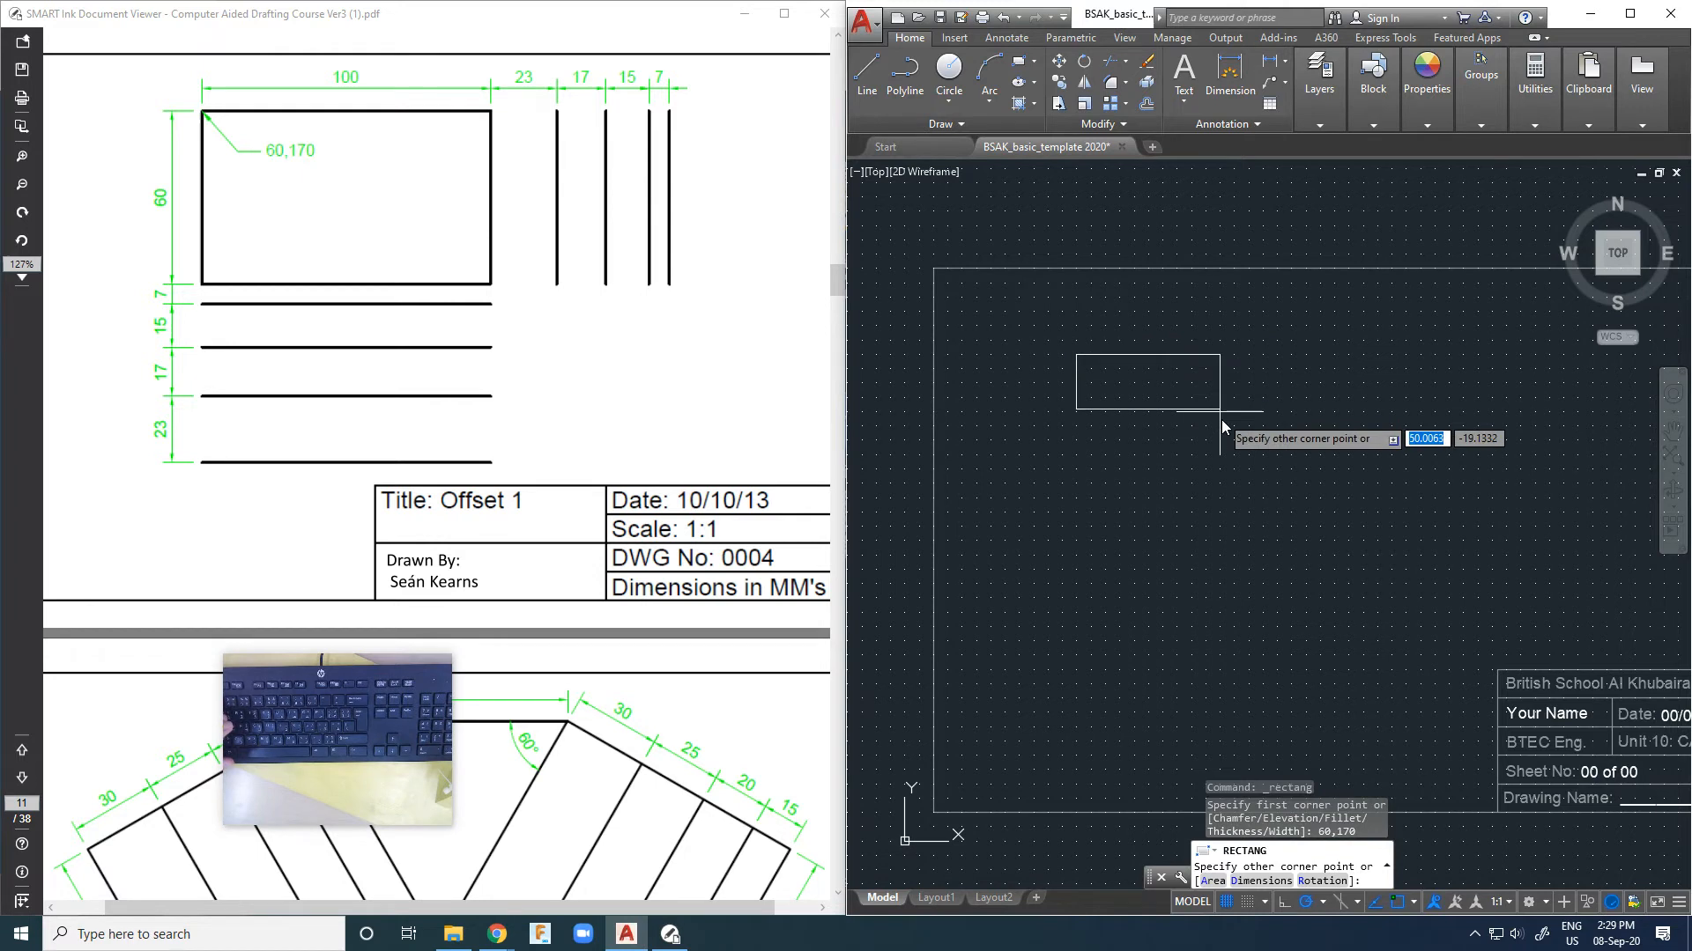
{"action": "type", "text": "@"}
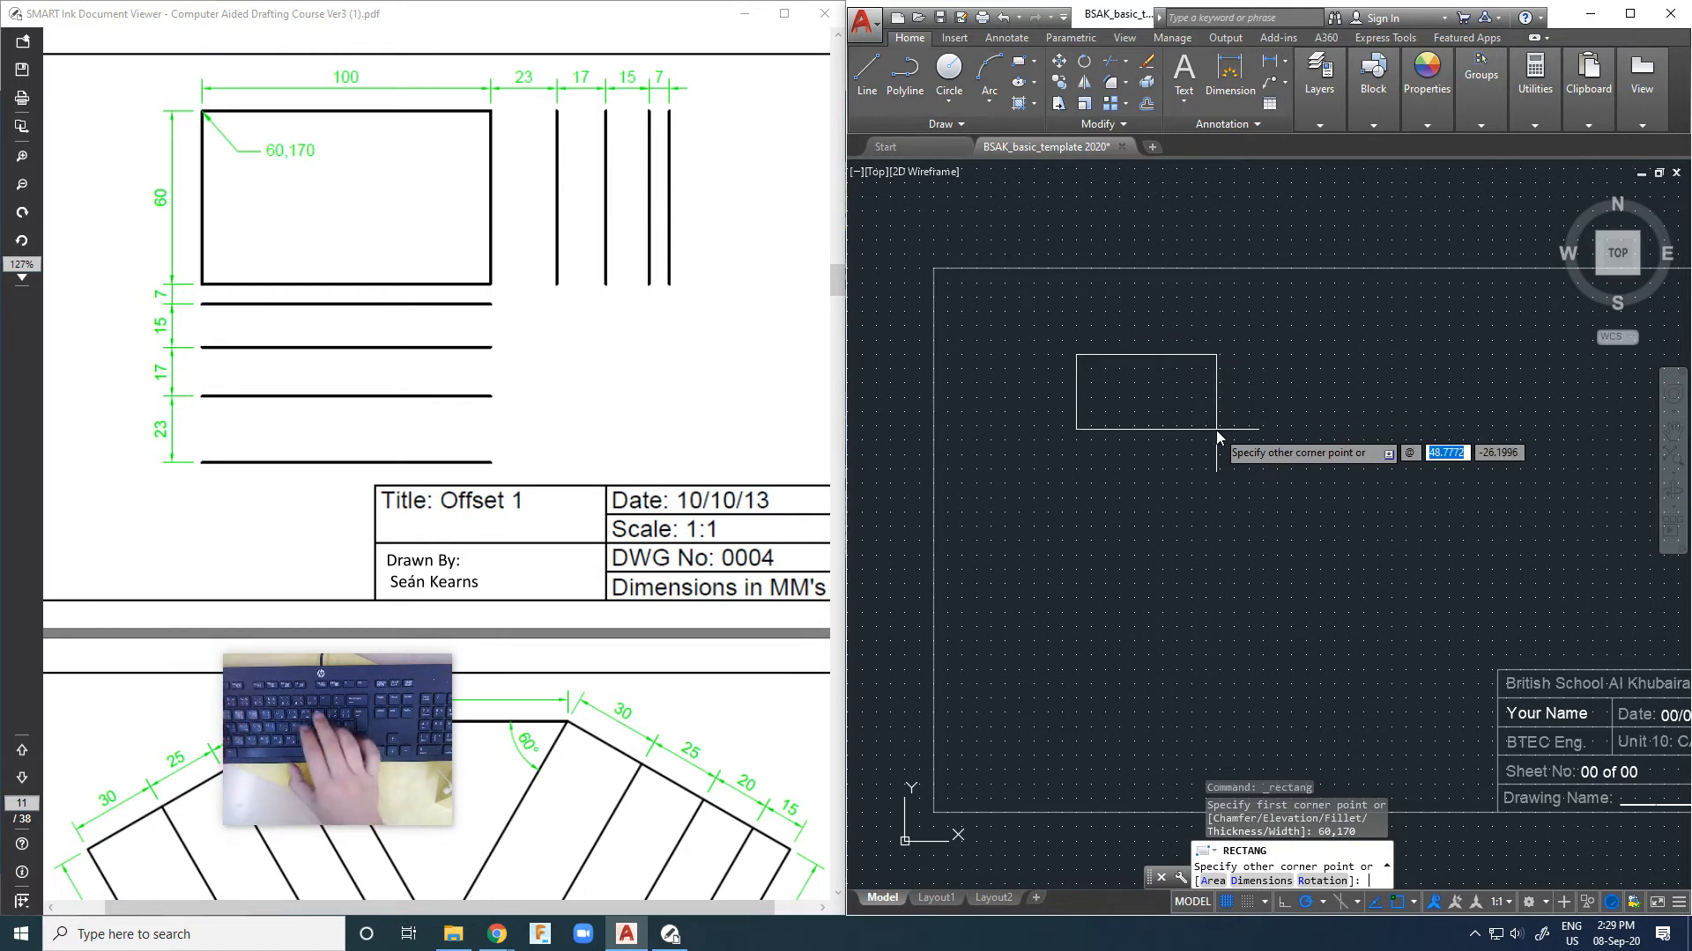
{"action": "type", "text": "100"}
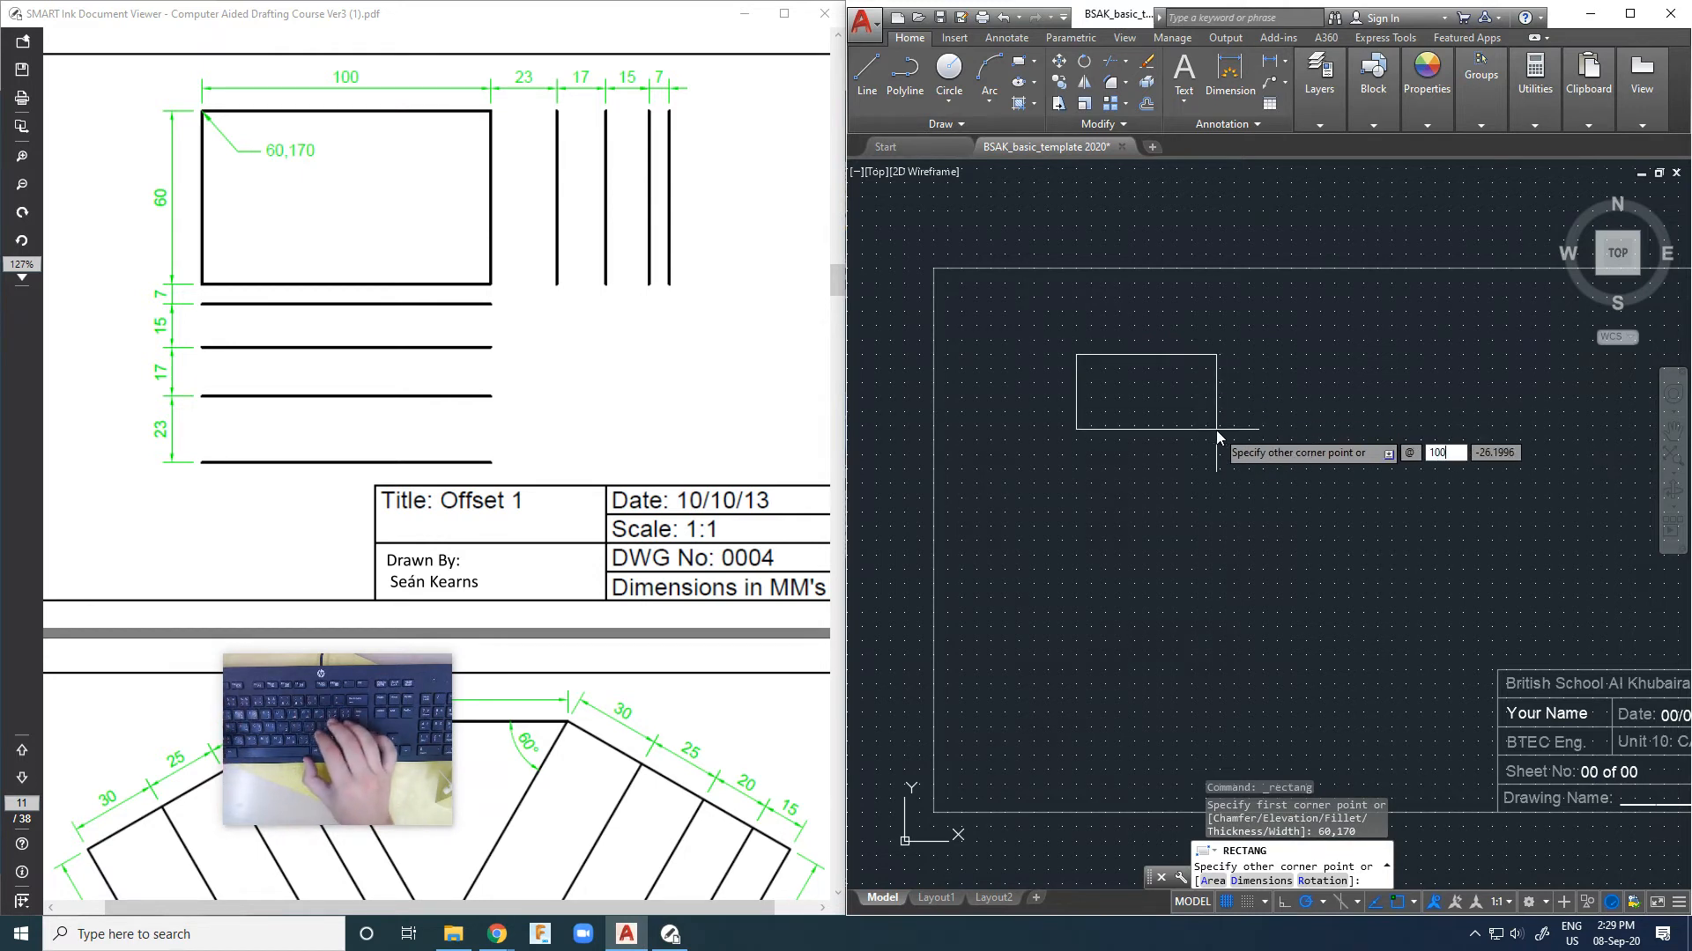
{"action": "type", "text": ",-60"}
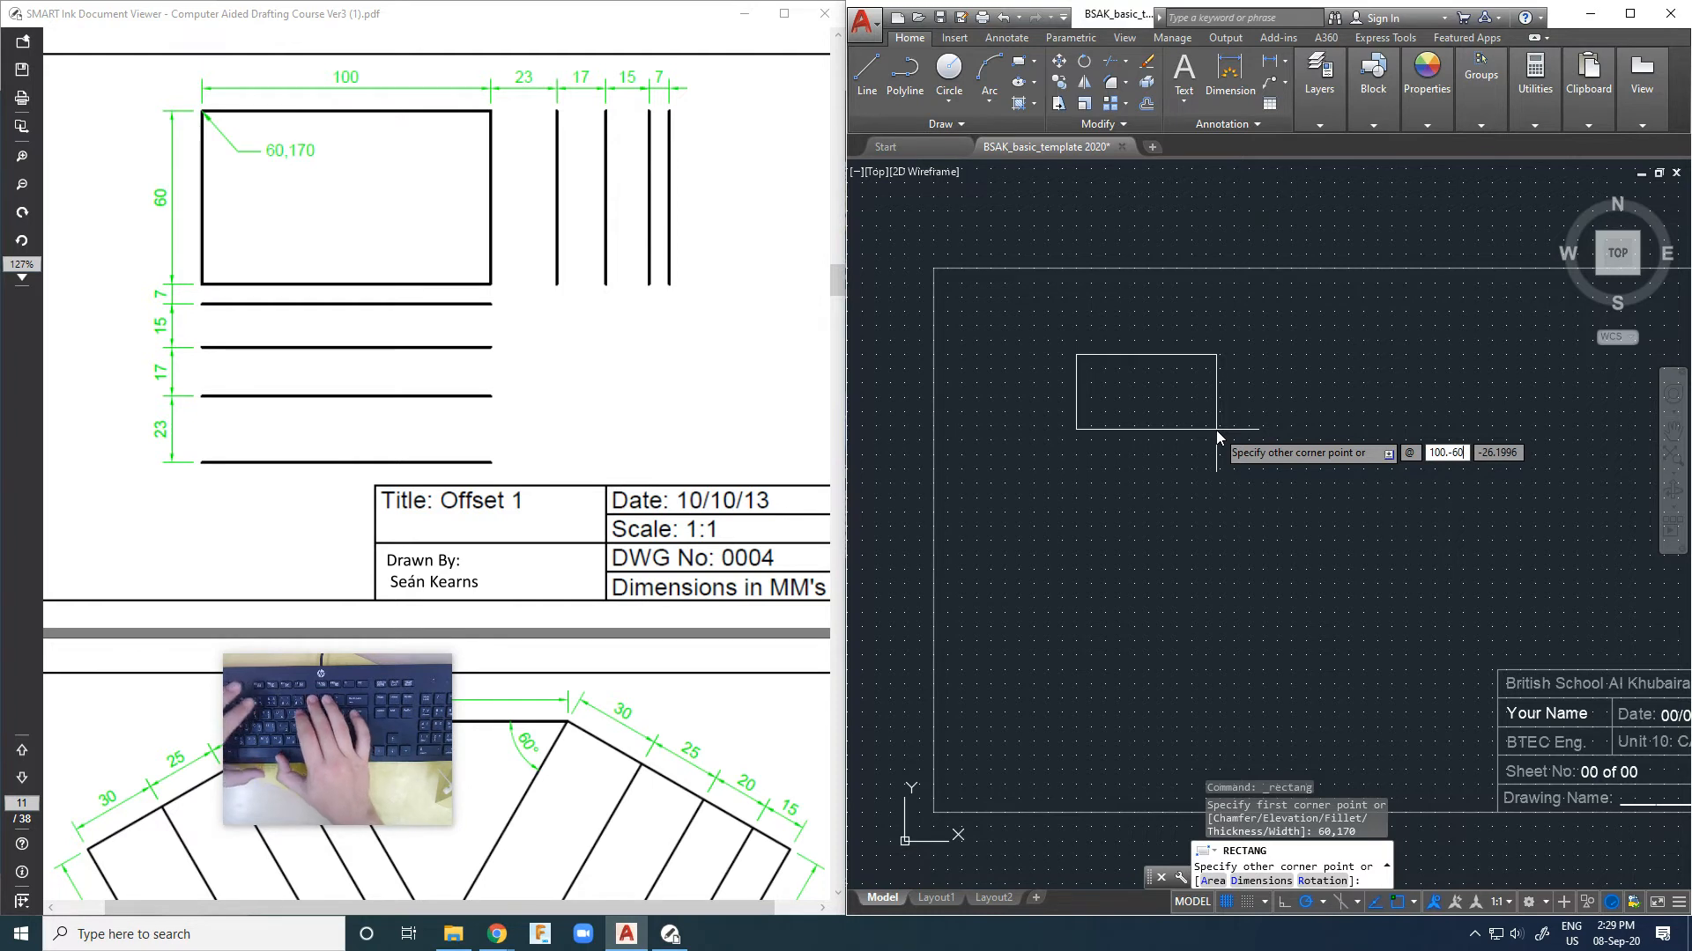
{"action": "key", "text": "Return"}
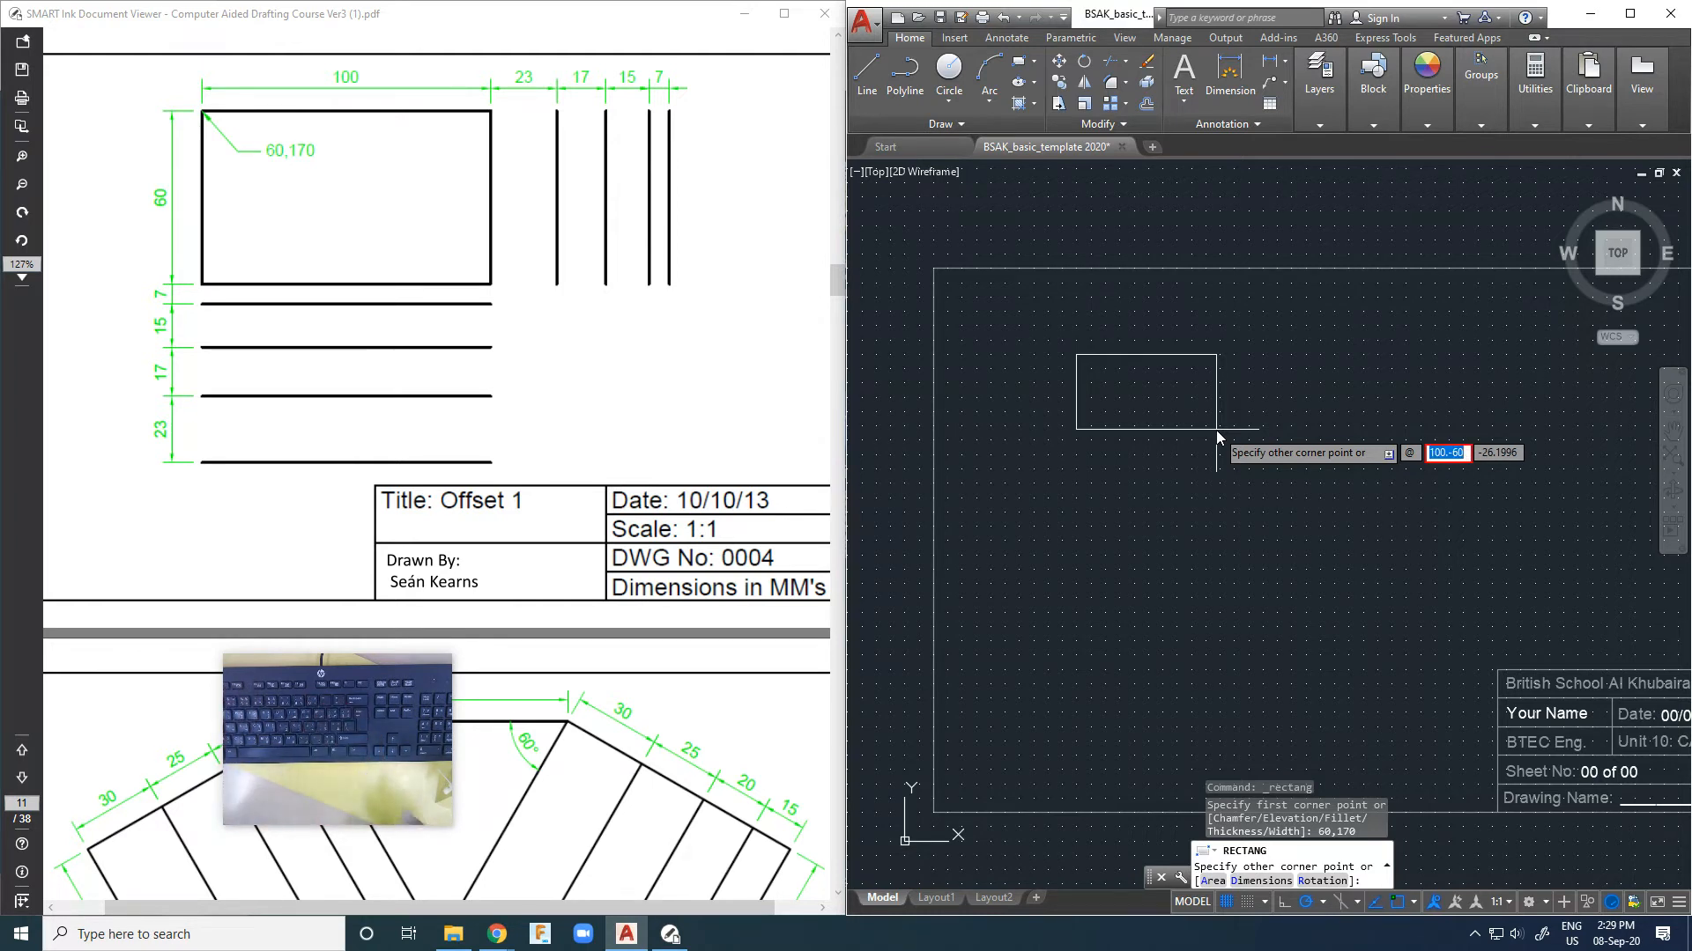
{"action": "key", "text": "BackSpace"}
{"action": "type", "text": "100"}
{"action": "key", "text": "Tab"}
{"action": "type", "text": "-60"}
{"action": "key", "text": "Return"}
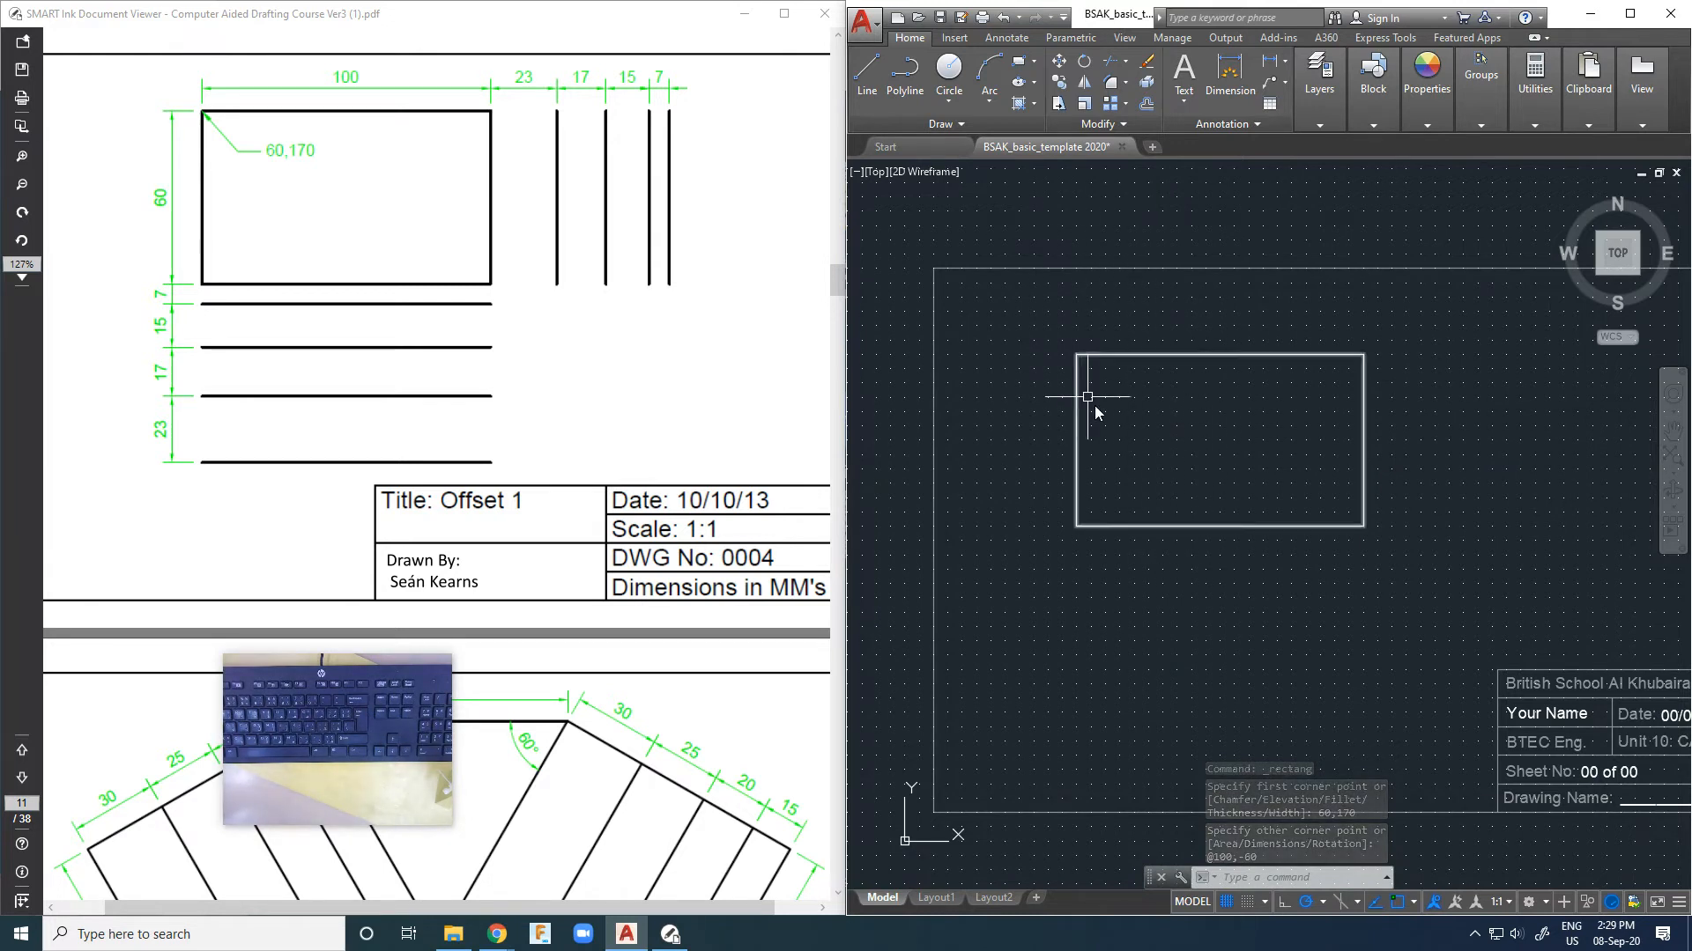
{"action": "key", "text": "Escape"}
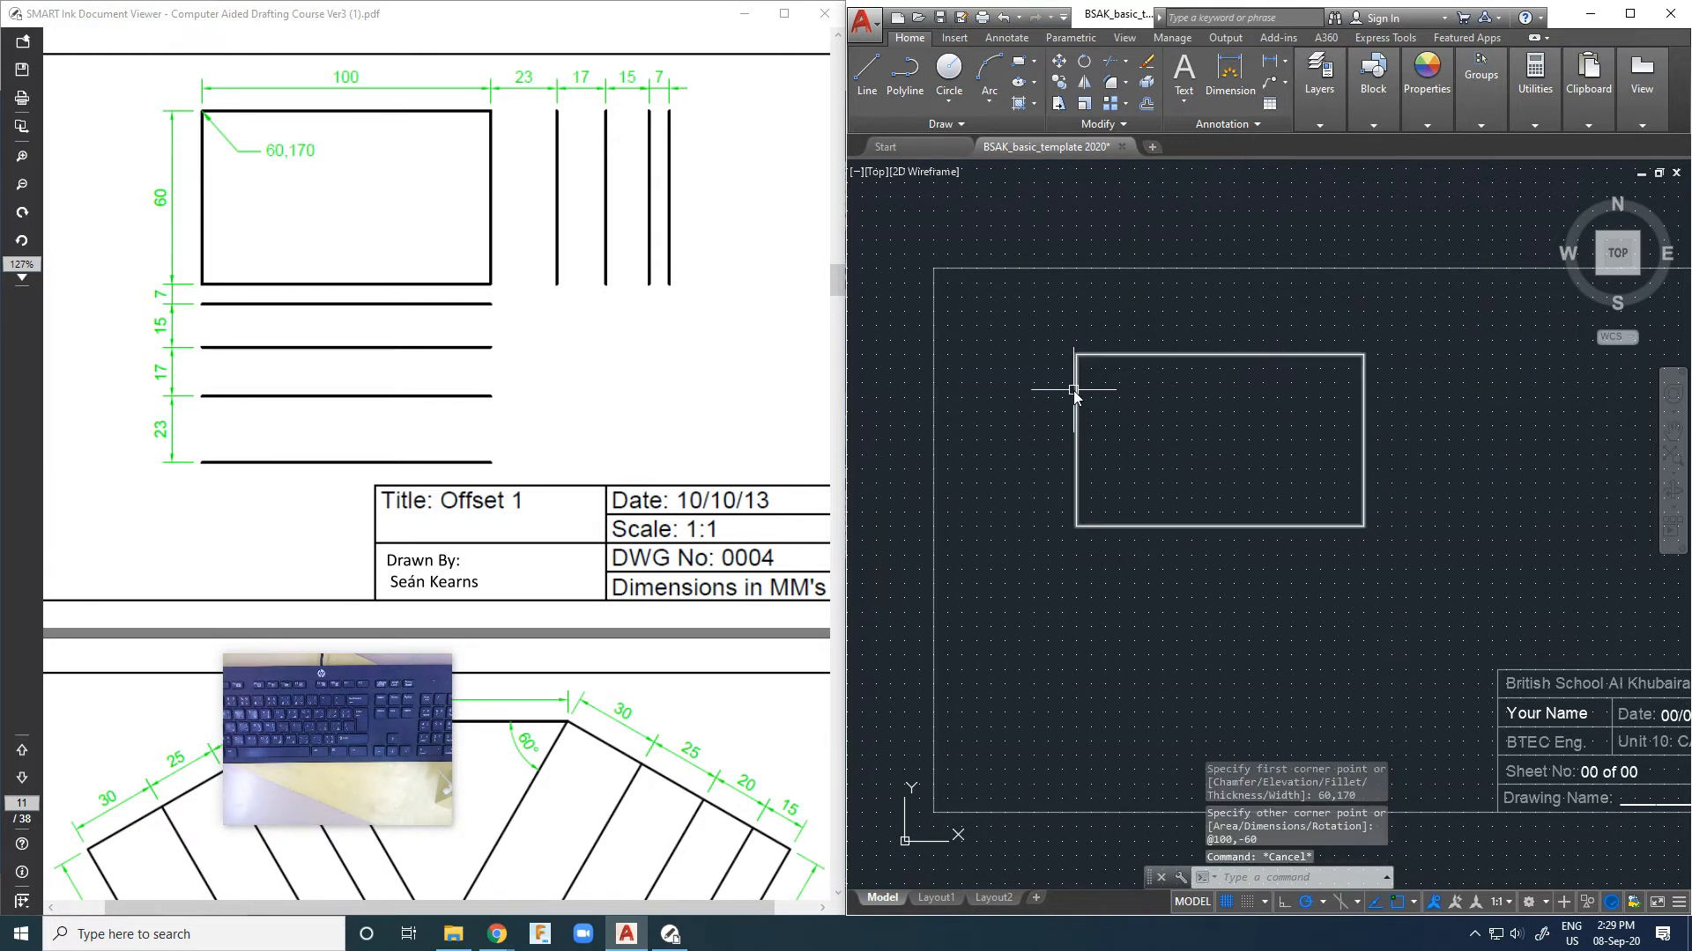
Step: Try offsetting the whole rectangle 7 mm outward, and undo that offset
{"action": "left_click", "coordinate": [1080, 369]}
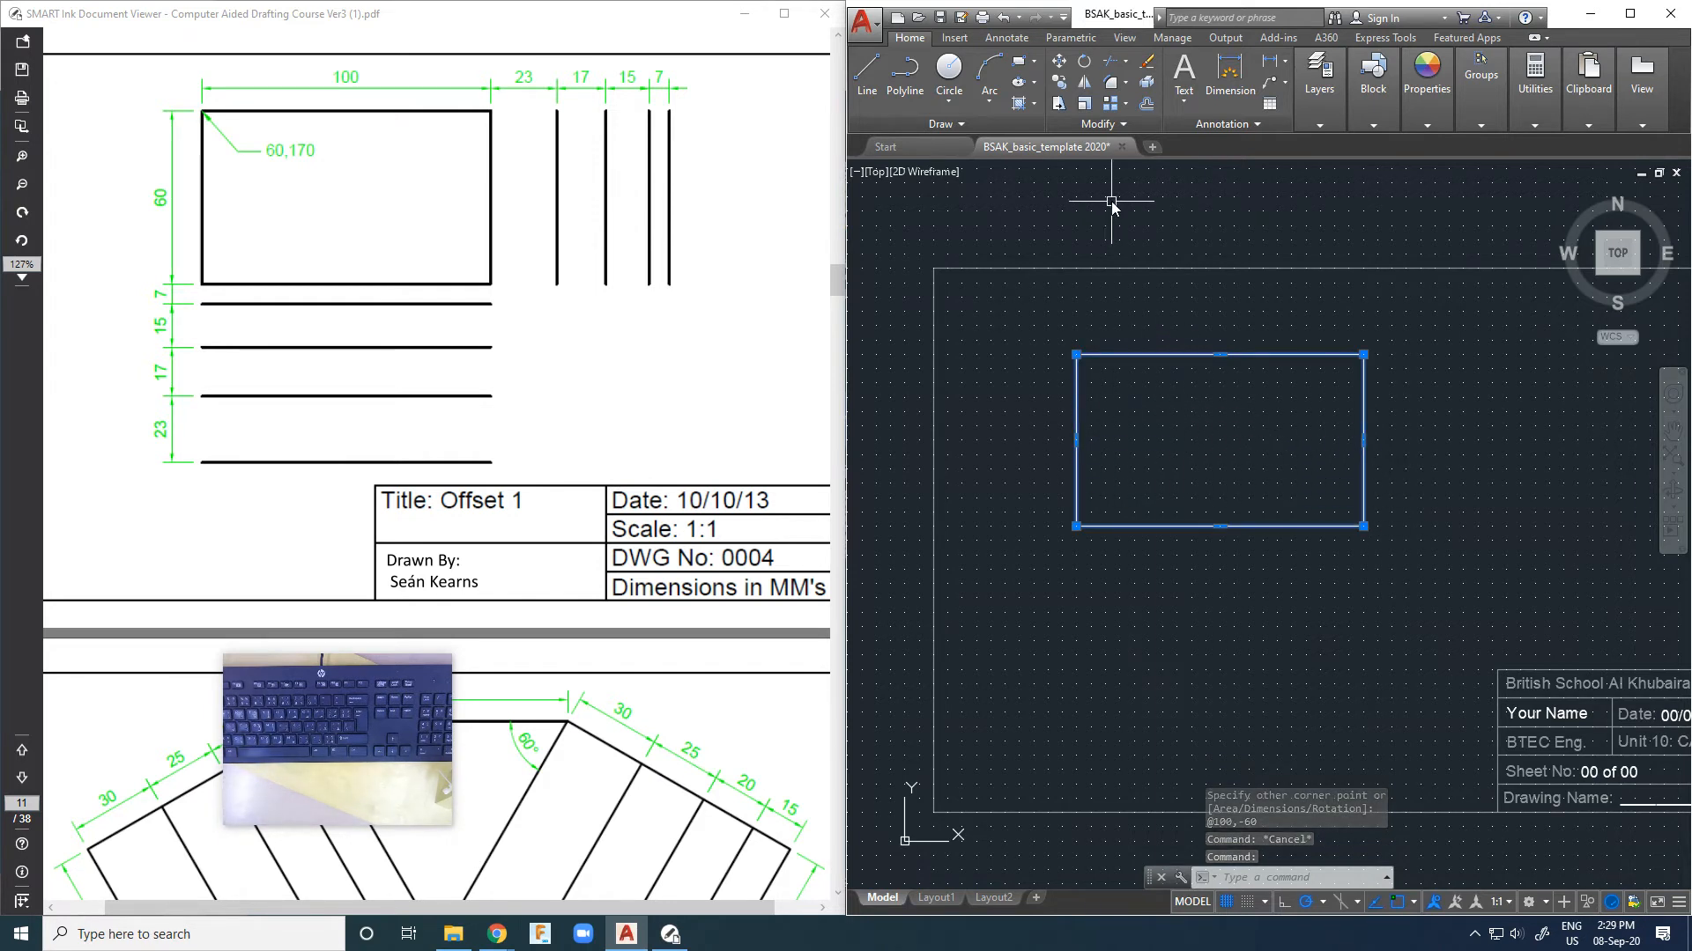
{"action": "left_click", "coordinate": [1146, 103]}
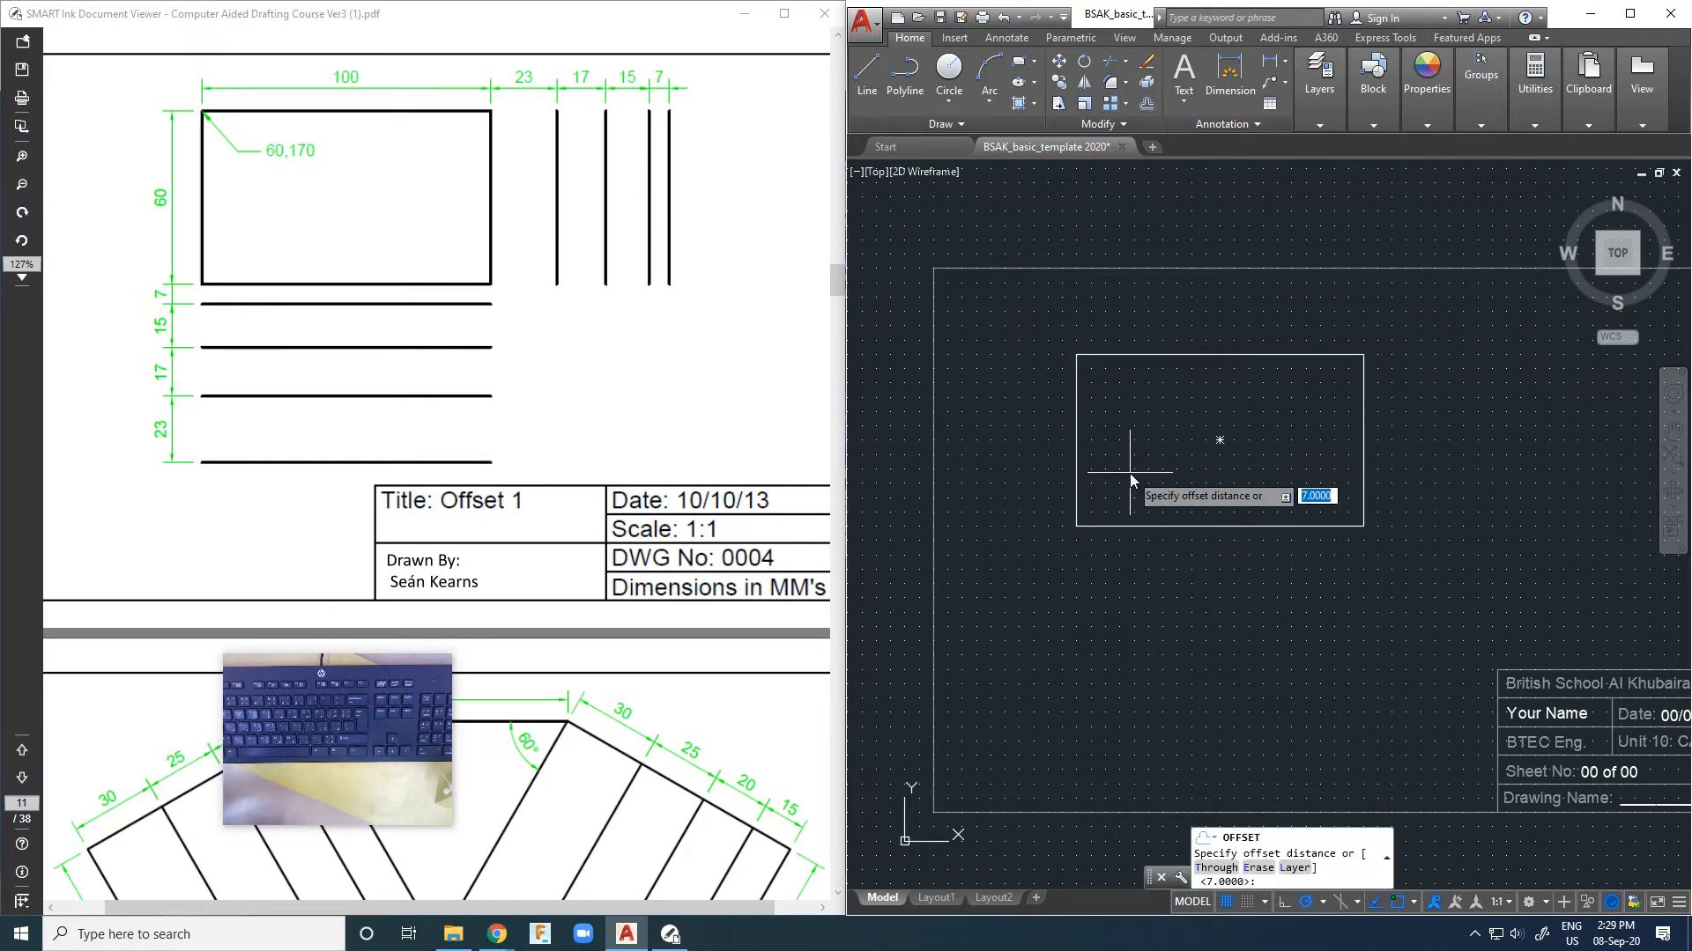
{"action": "key", "text": "Return"}
{"action": "left_click", "coordinate": [1125, 526]}
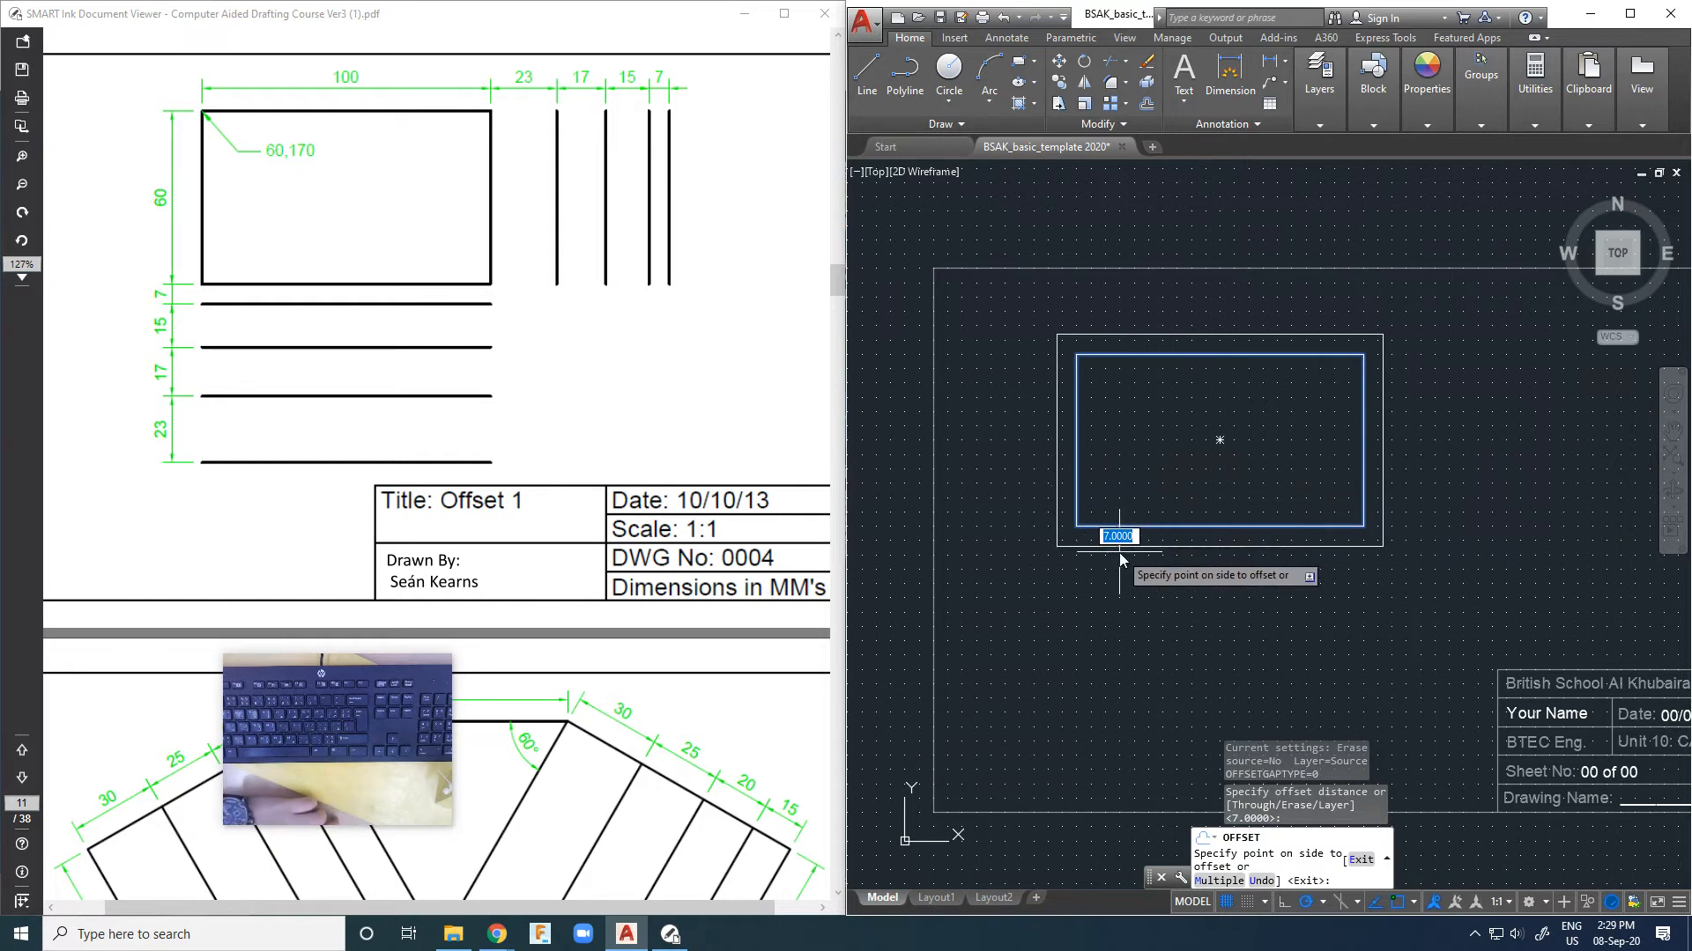
{"action": "left_click", "coordinate": [1122, 540]}
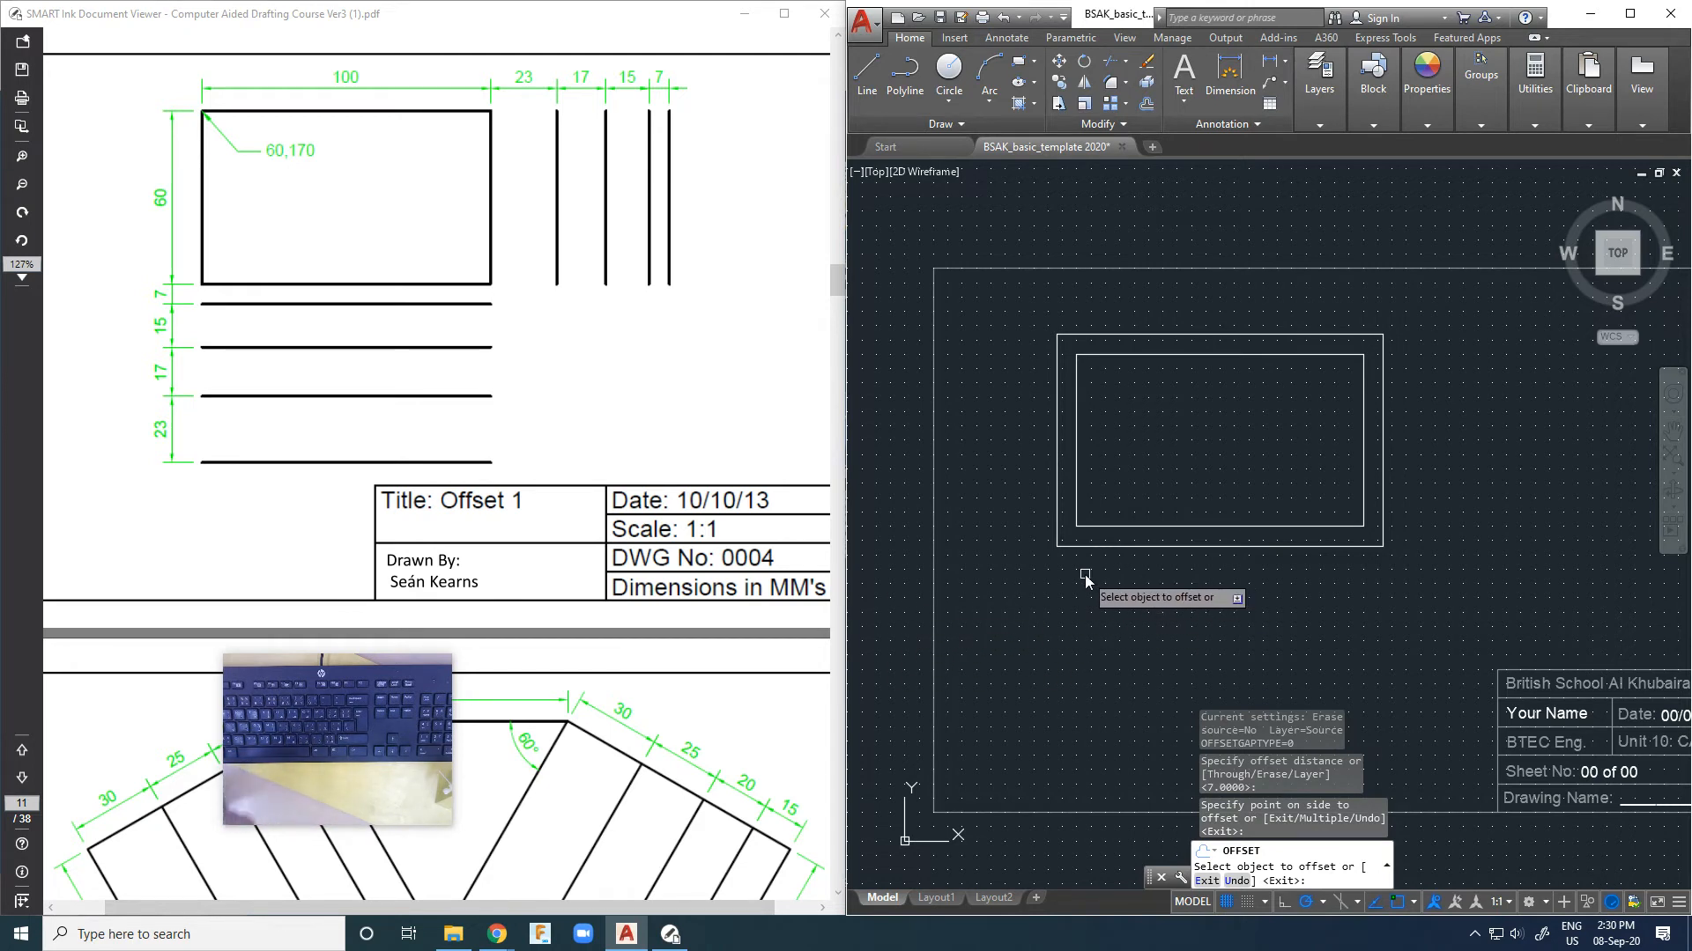
{"action": "key", "text": "ctrl+z"}
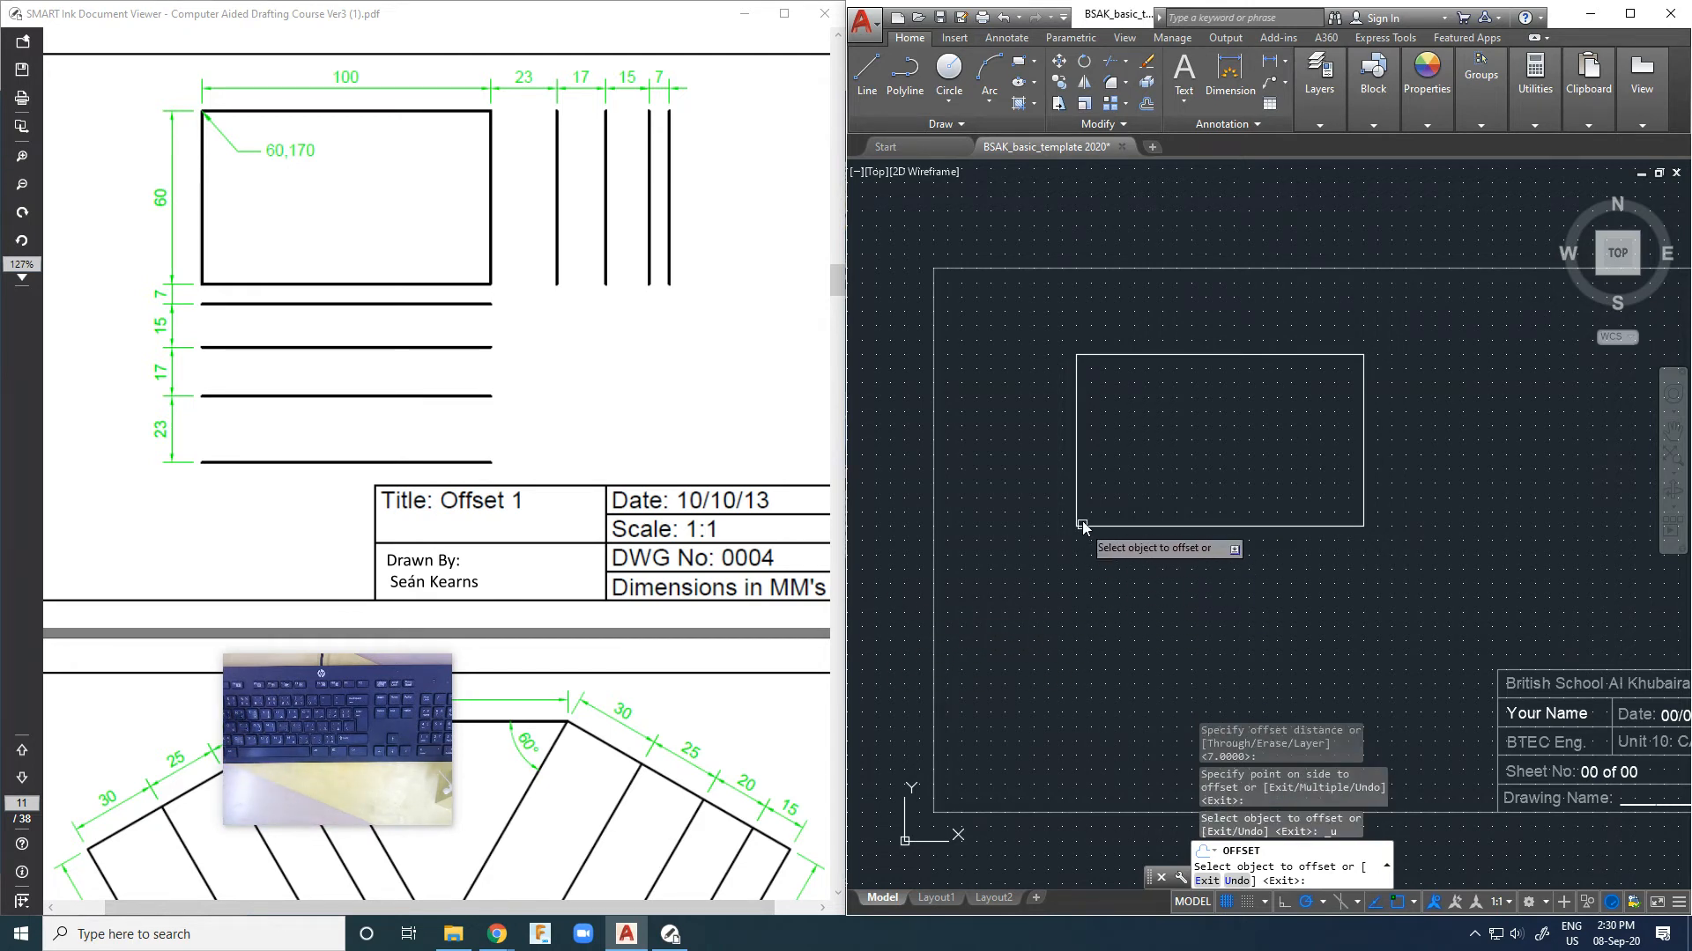
{"action": "key", "text": "Escape"}
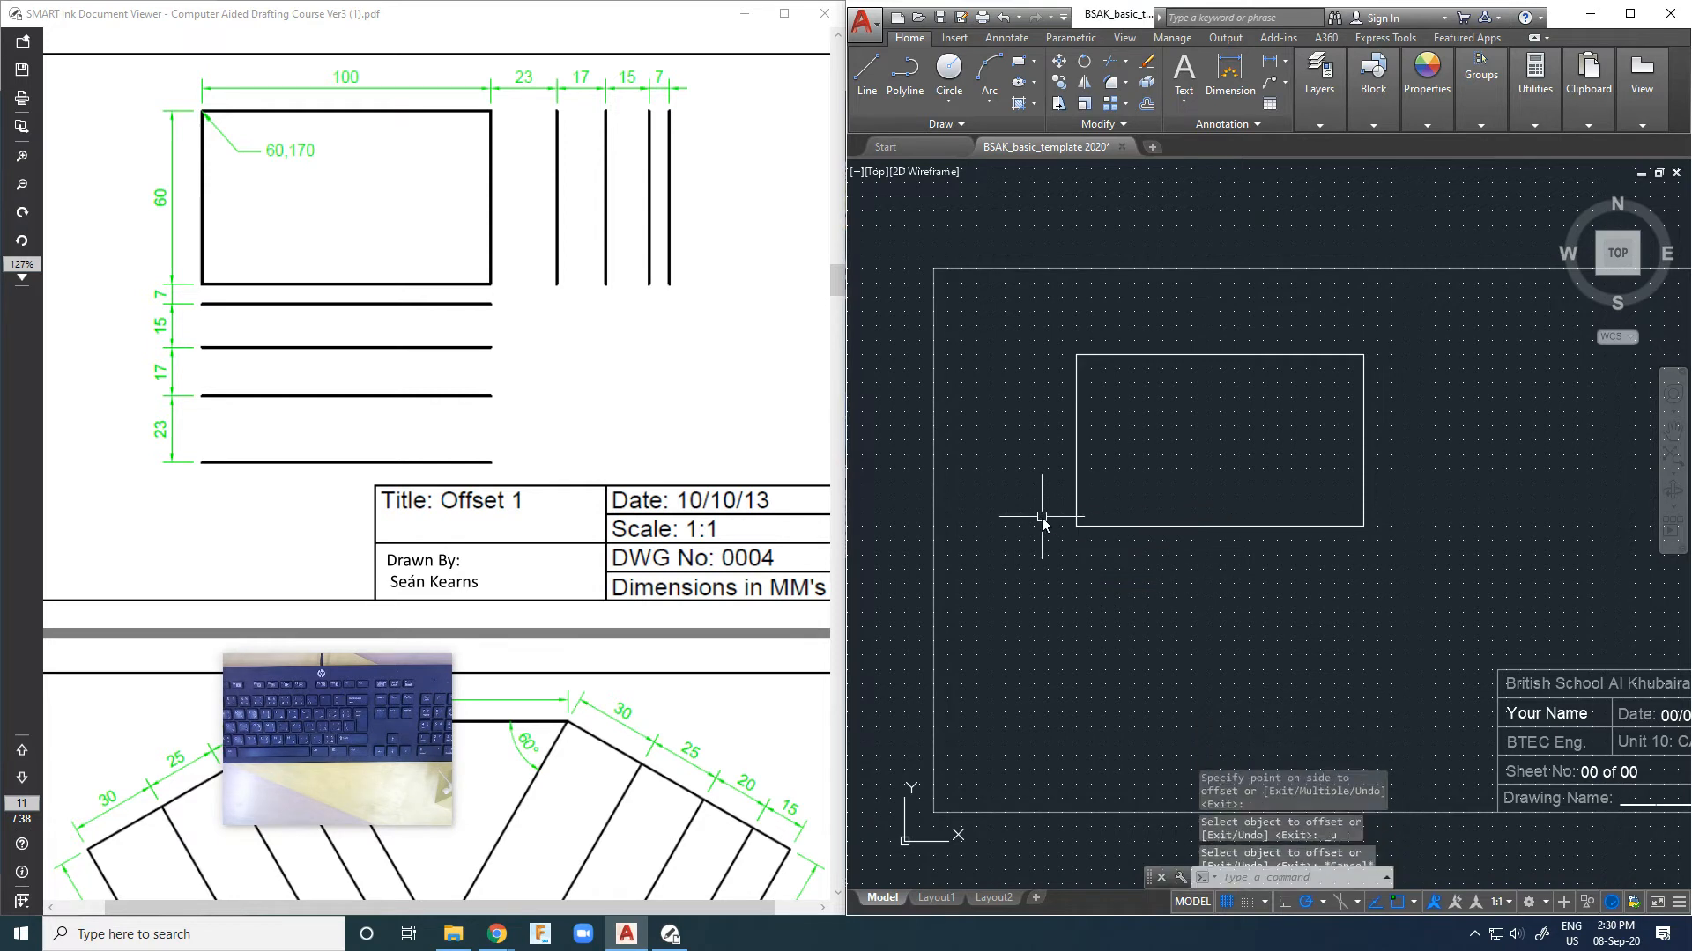
Step: Explode the 100 × 60 mm rectangle into separate lines and check that its sides can be selected individually
{"action": "left_click", "coordinate": [1076, 369]}
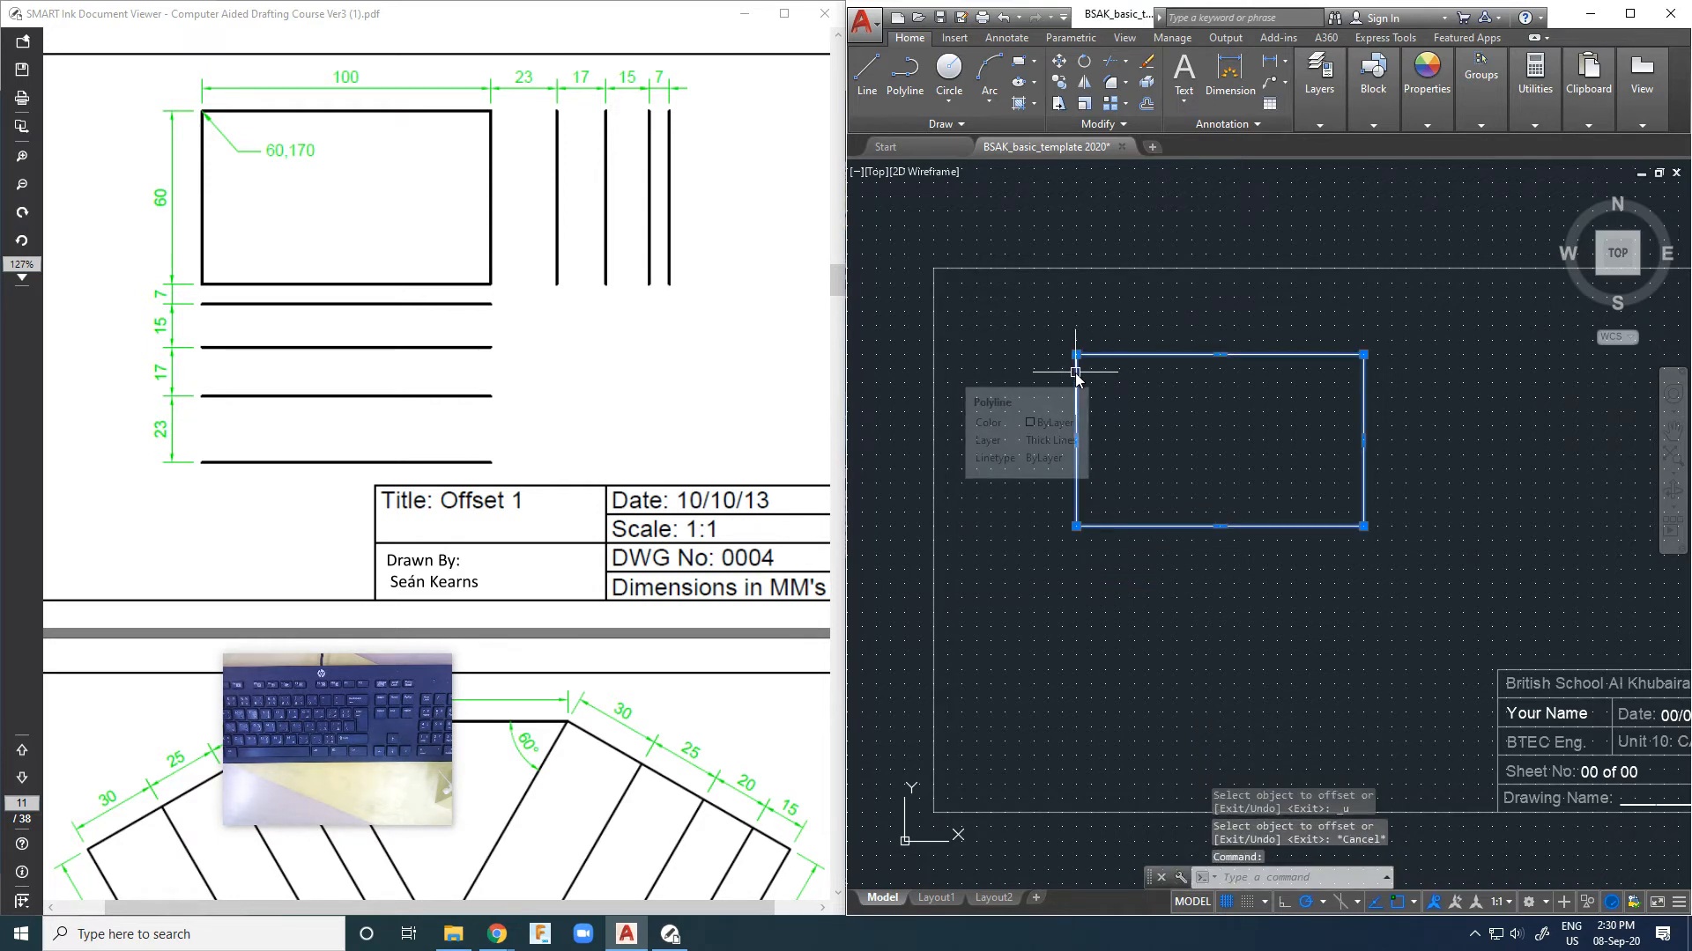
{"action": "right_click", "coordinate": [1075, 374]}
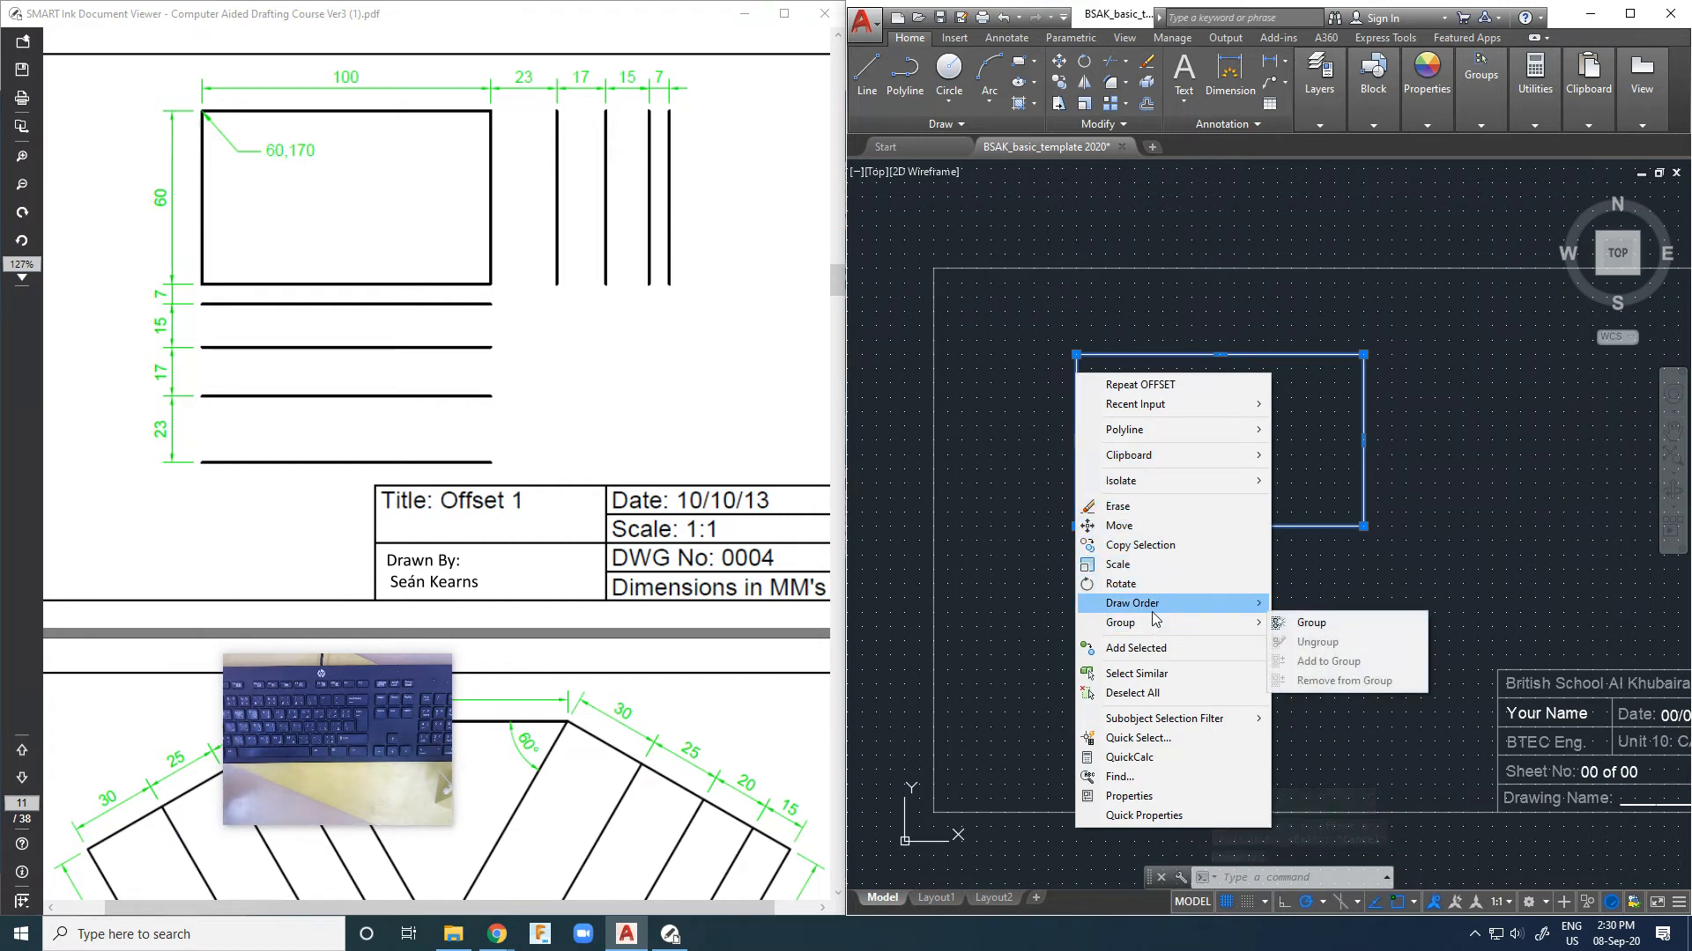
{"action": "mouse_move", "coordinate": [1198, 487]}
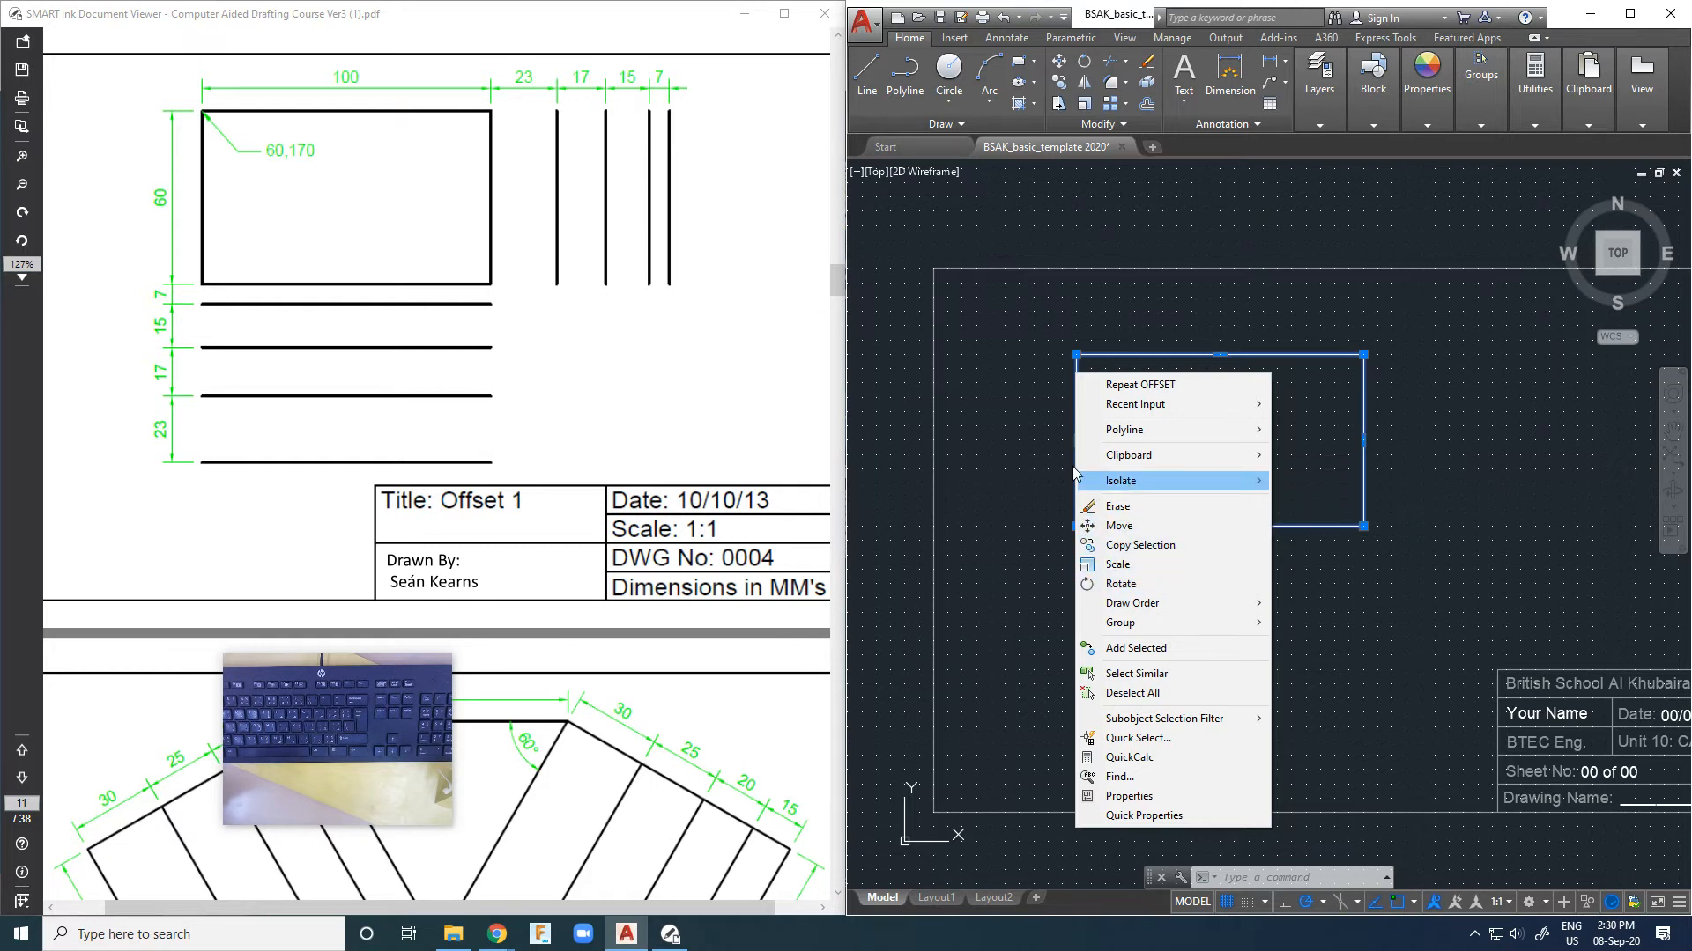
{"action": "left_click", "coordinate": [1043, 432]}
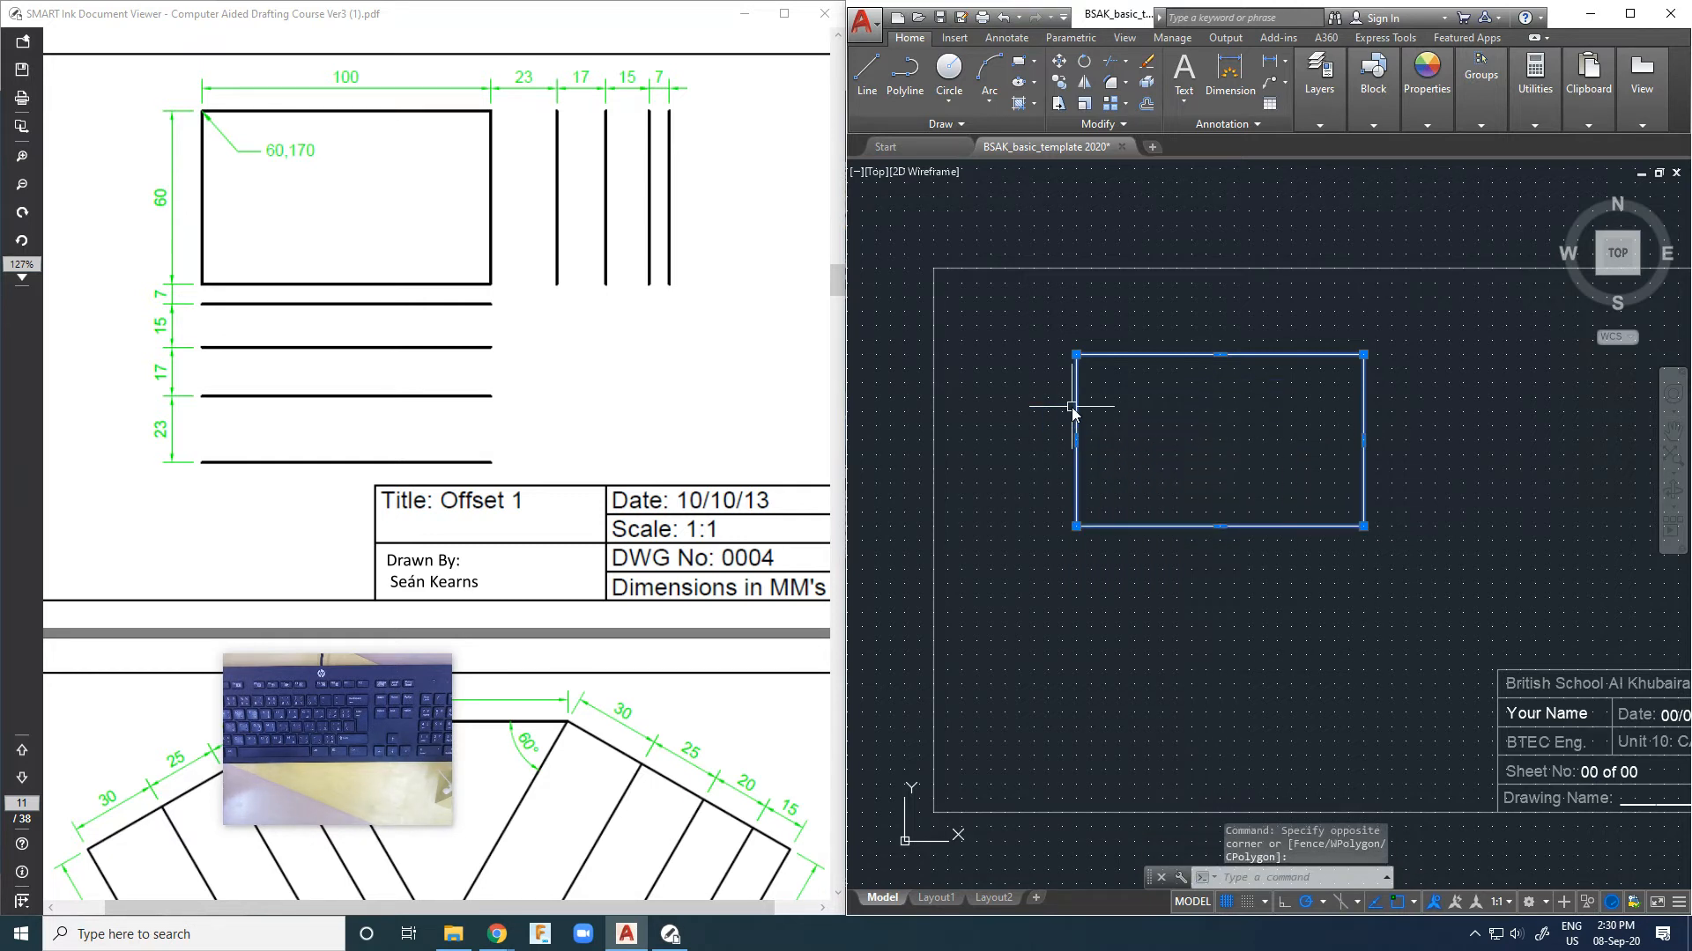
{"action": "type", "text": "E"}
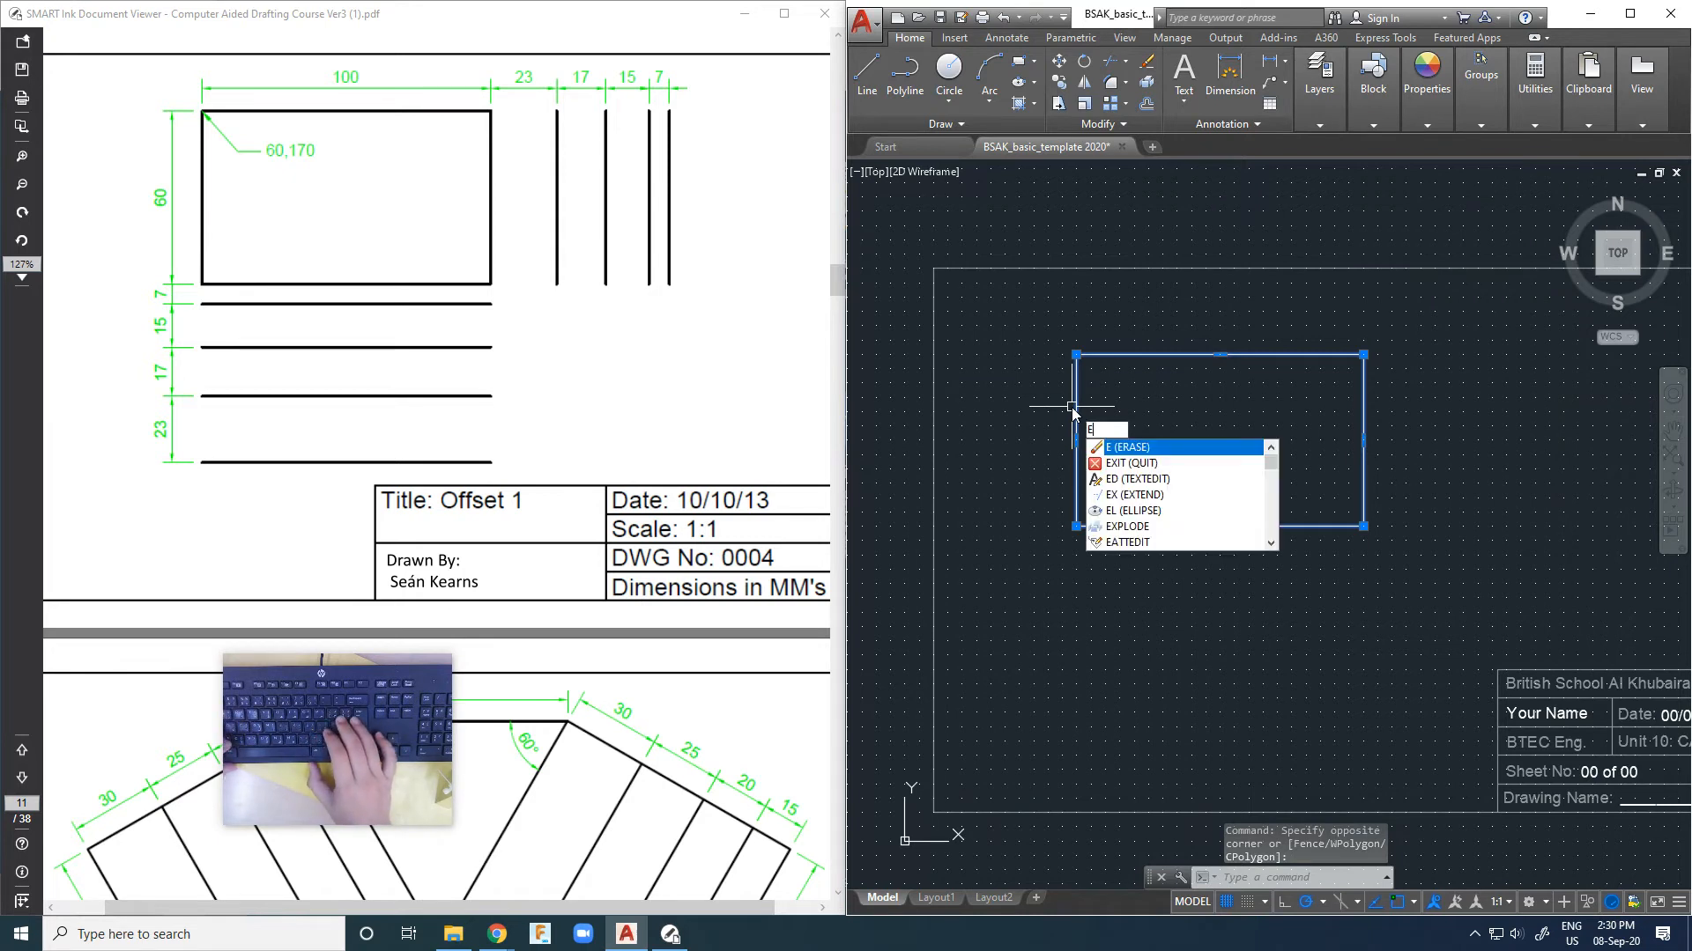
{"action": "type", "text": "X"}
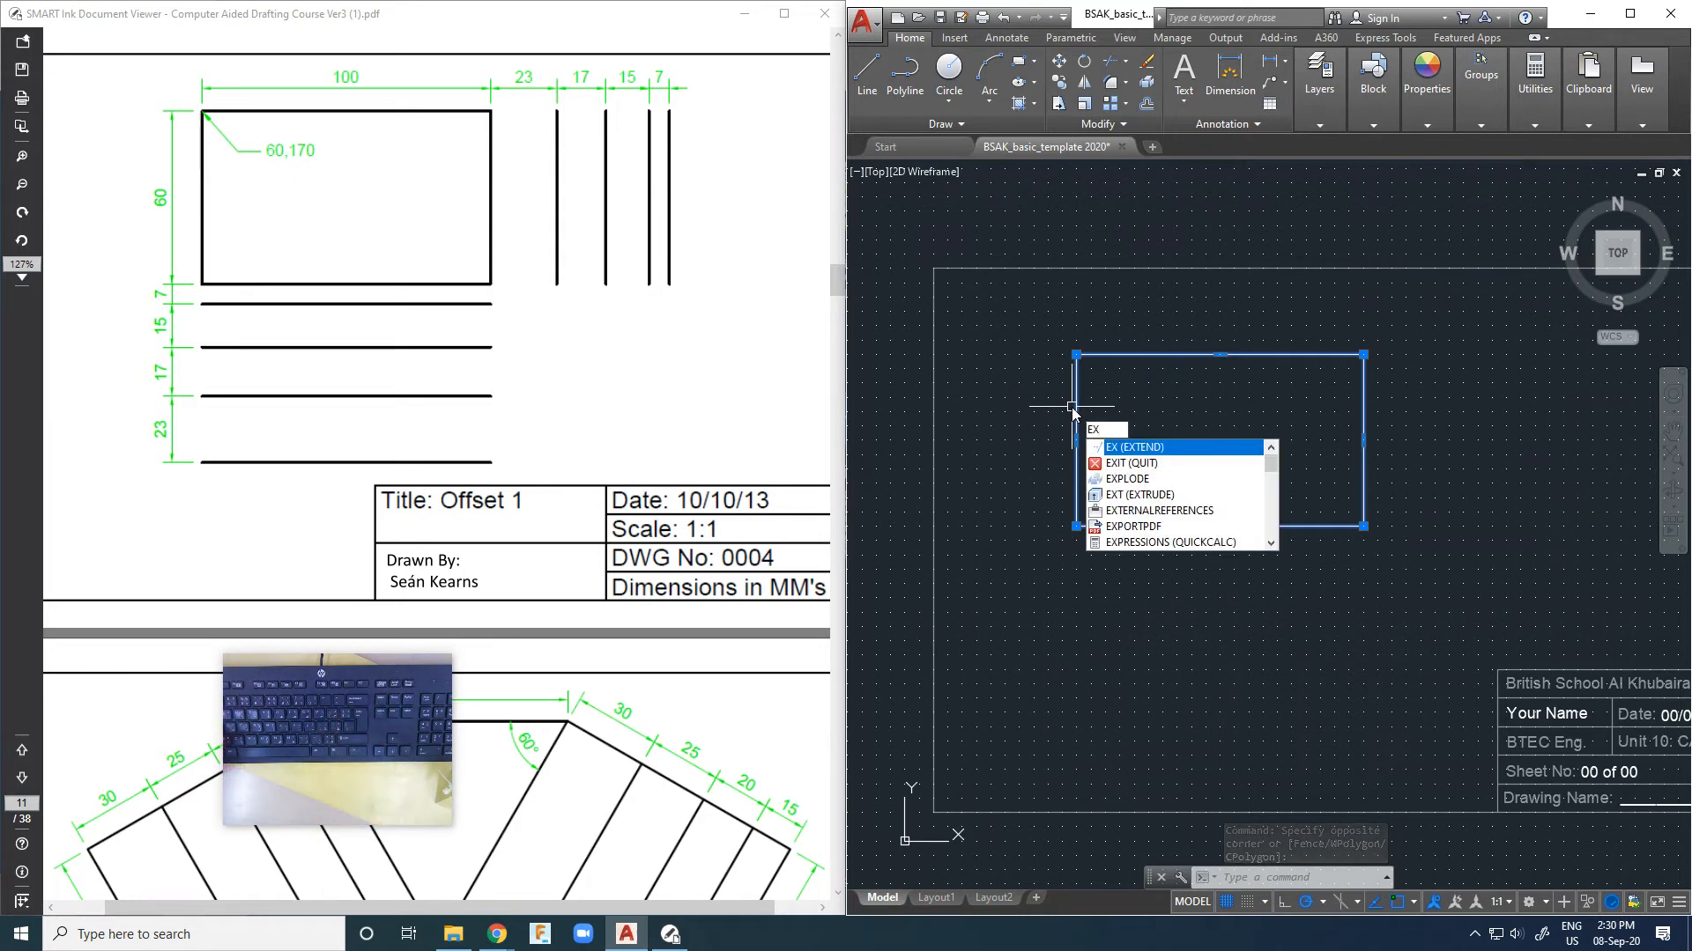
{"action": "left_click", "coordinate": [1125, 480]}
{"action": "left_click", "coordinate": [1077, 481]}
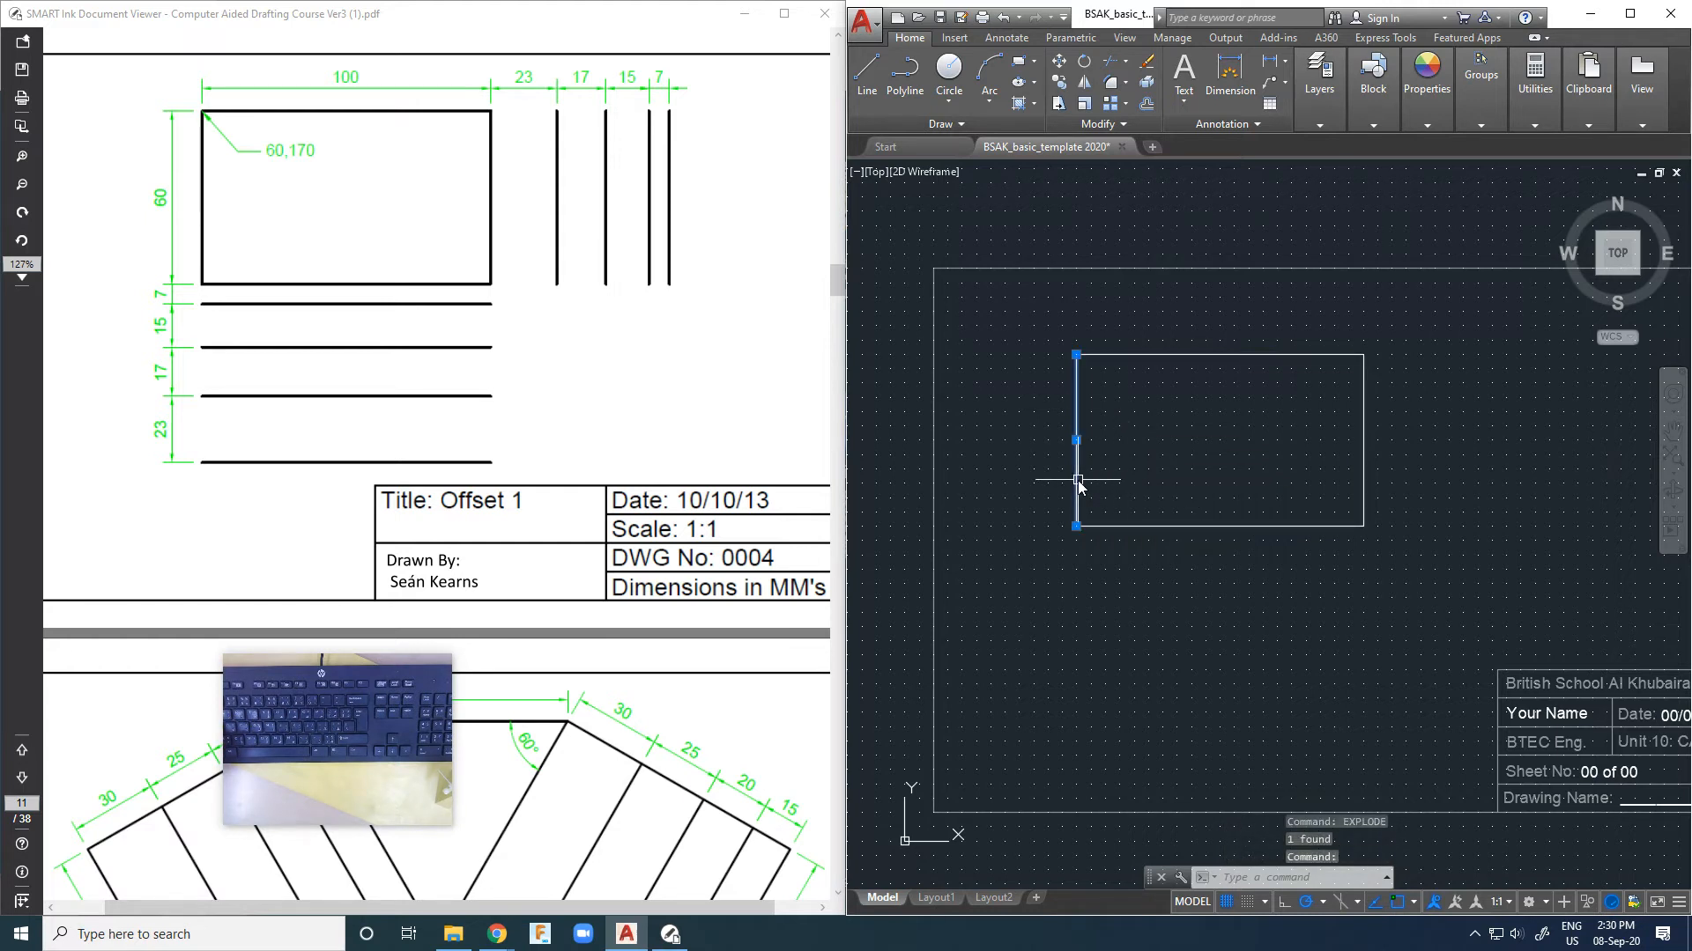
{"action": "left_click", "coordinate": [1137, 526]}
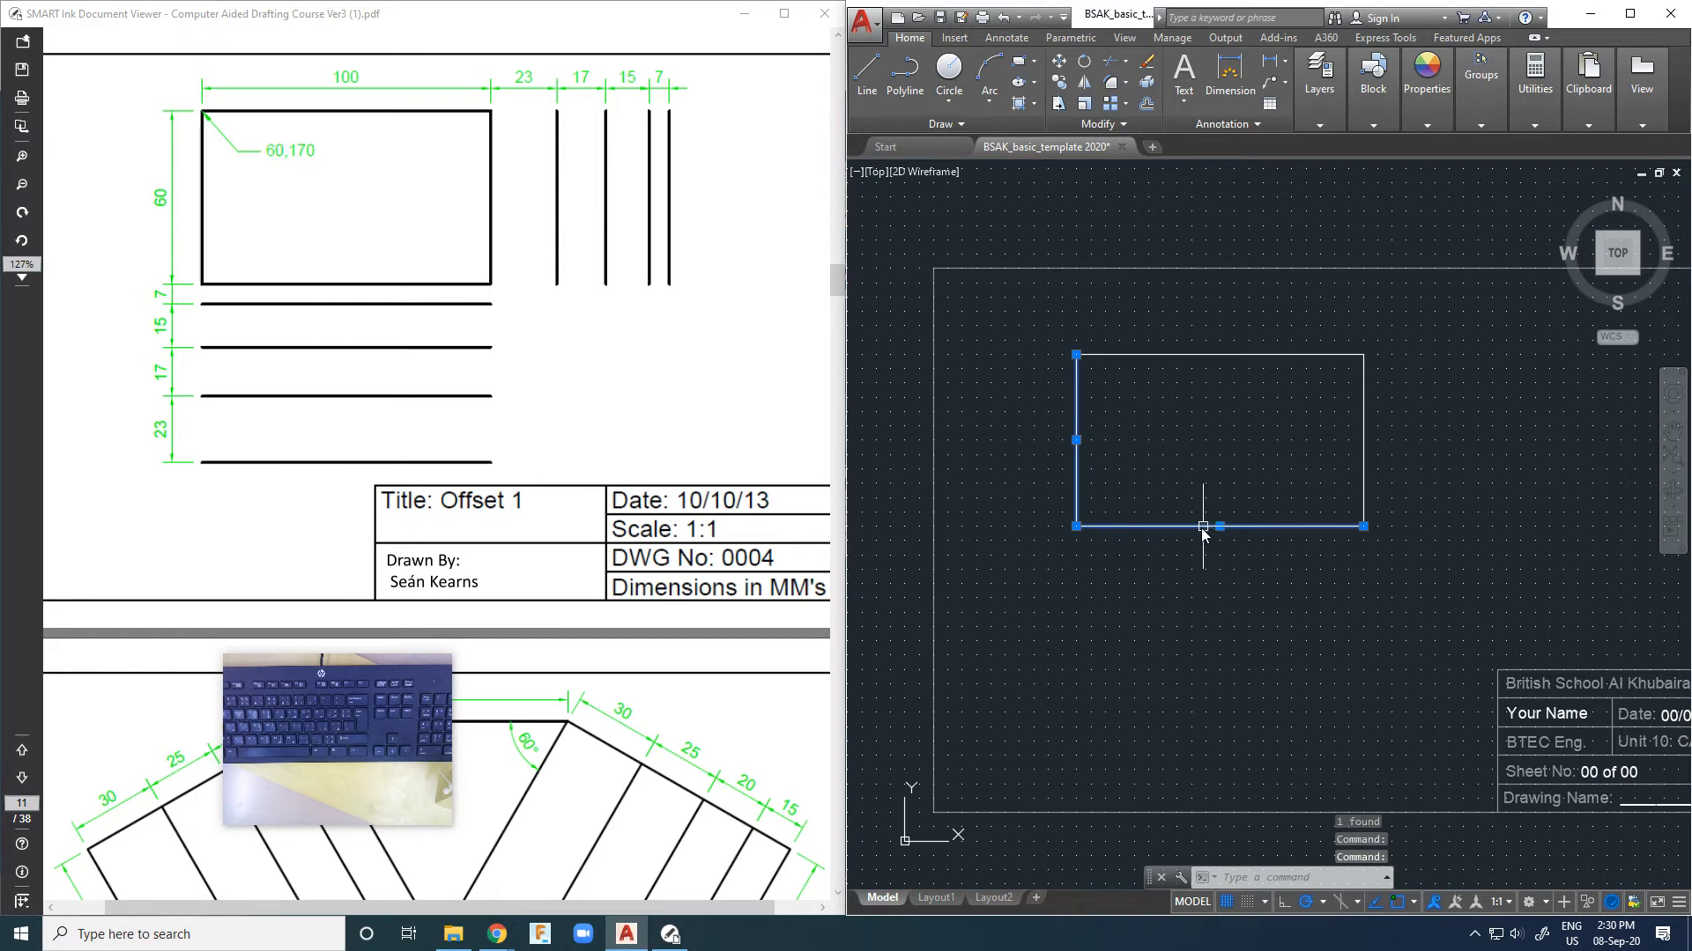
{"action": "key", "text": "Escape"}
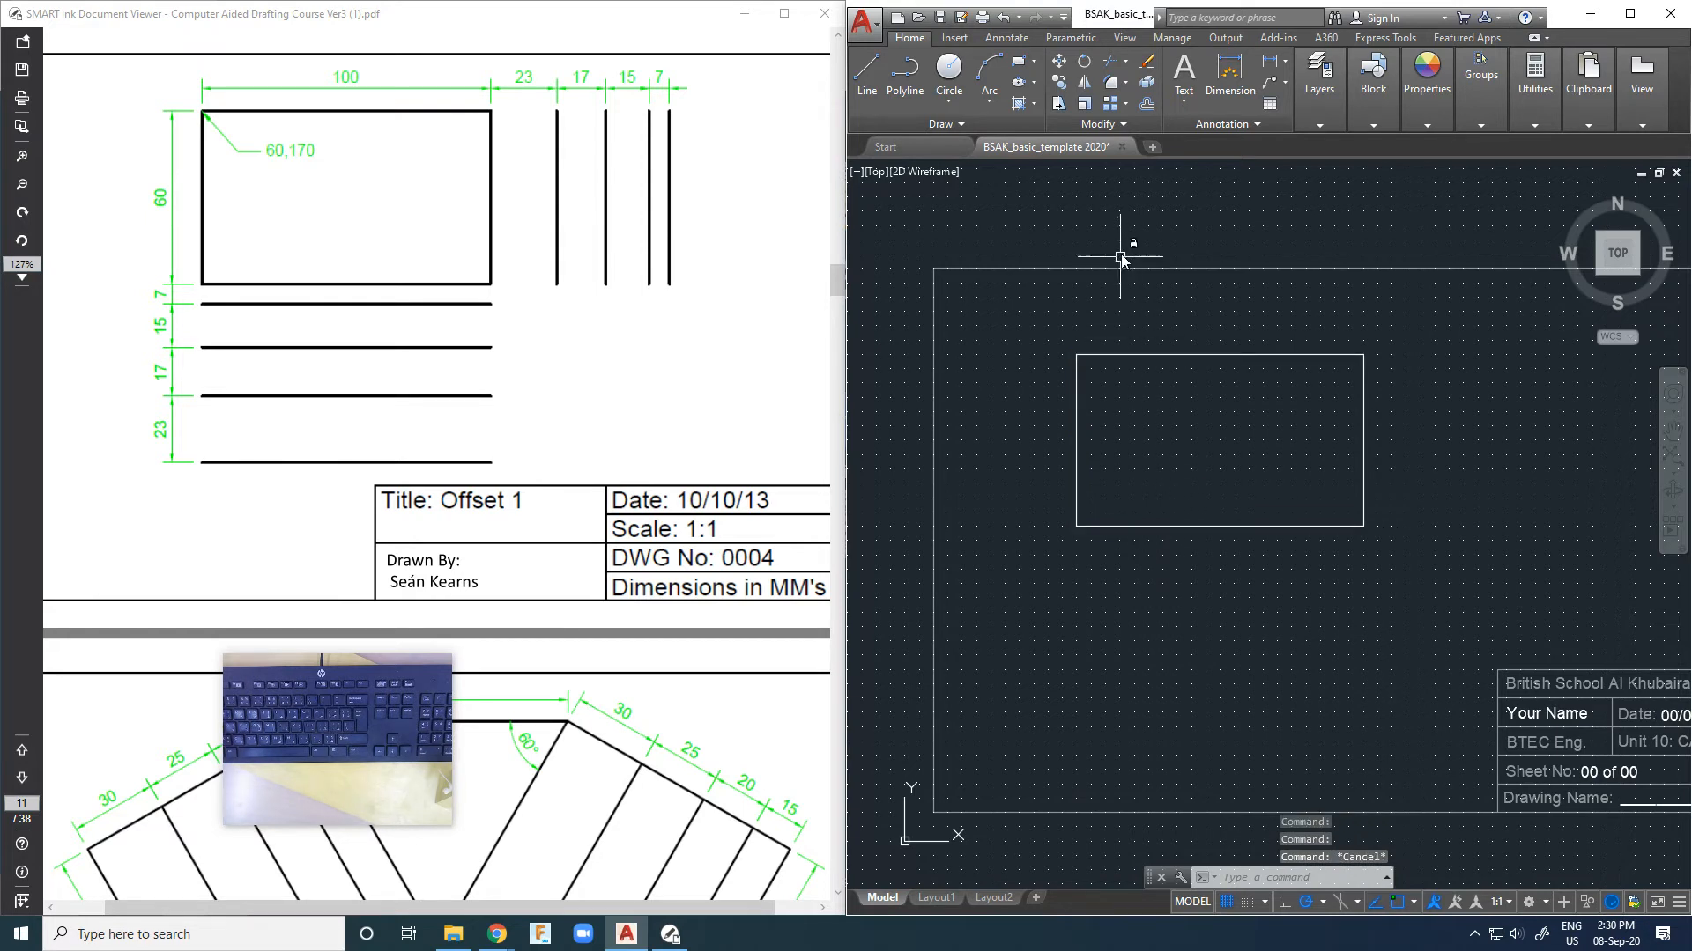
Step: Try offsetting the exploded rectangle's bottom line 7 mm downward, and undo that offset
{"action": "left_click", "coordinate": [1146, 103]}
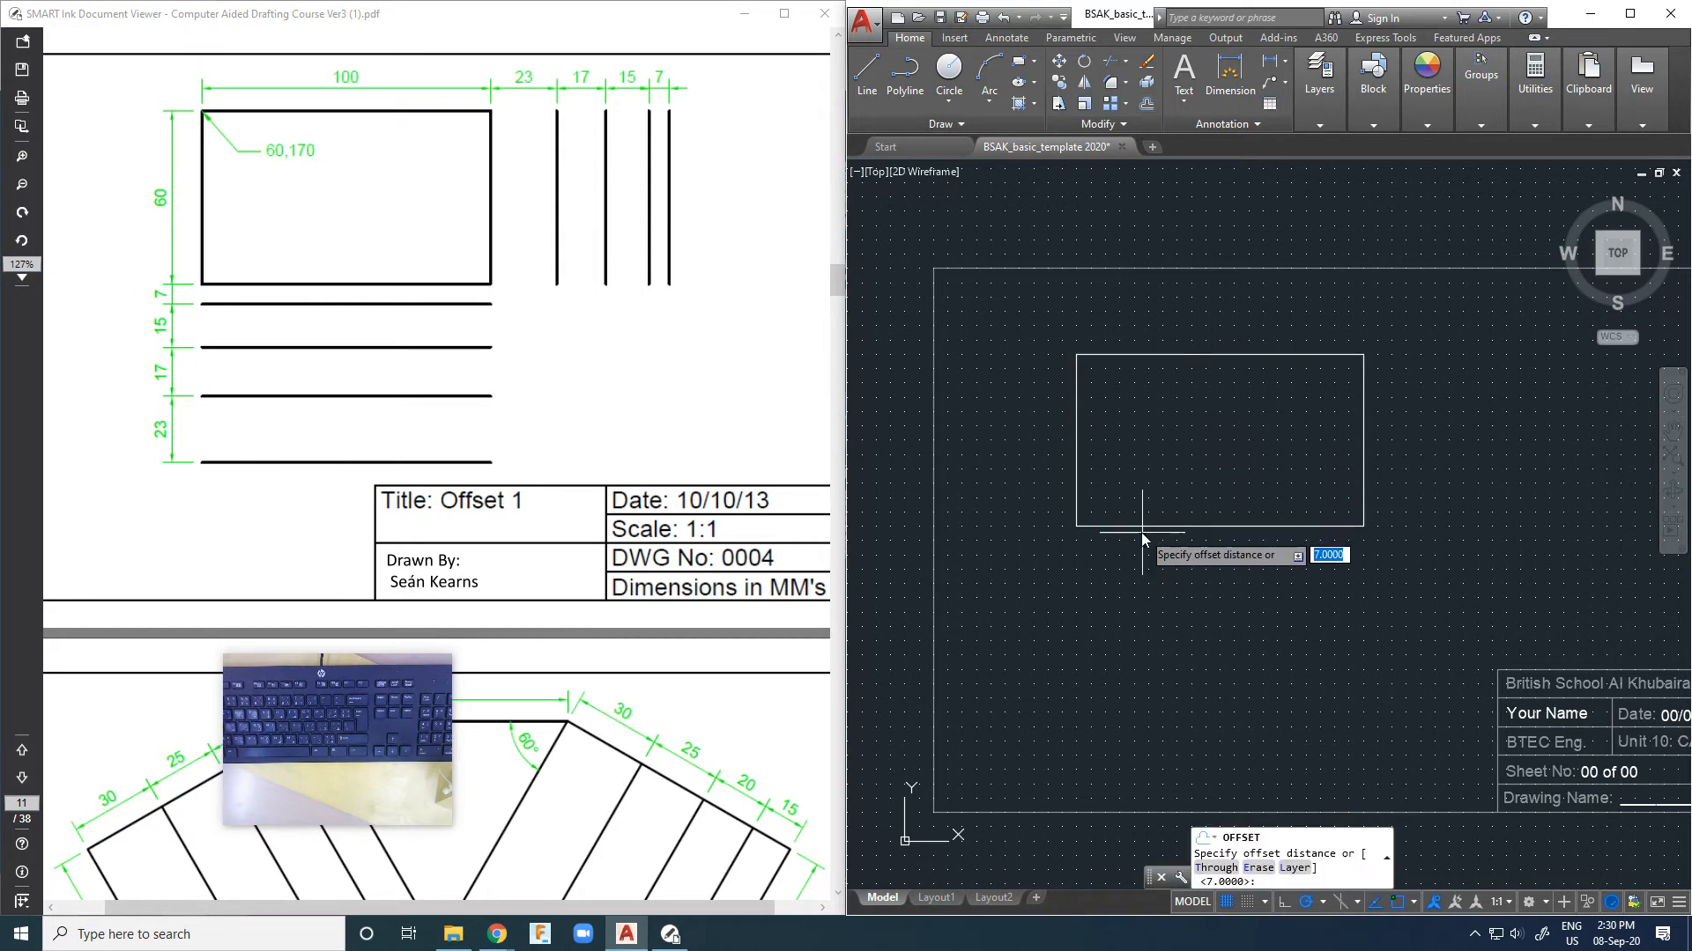
{"action": "key", "text": "Return"}
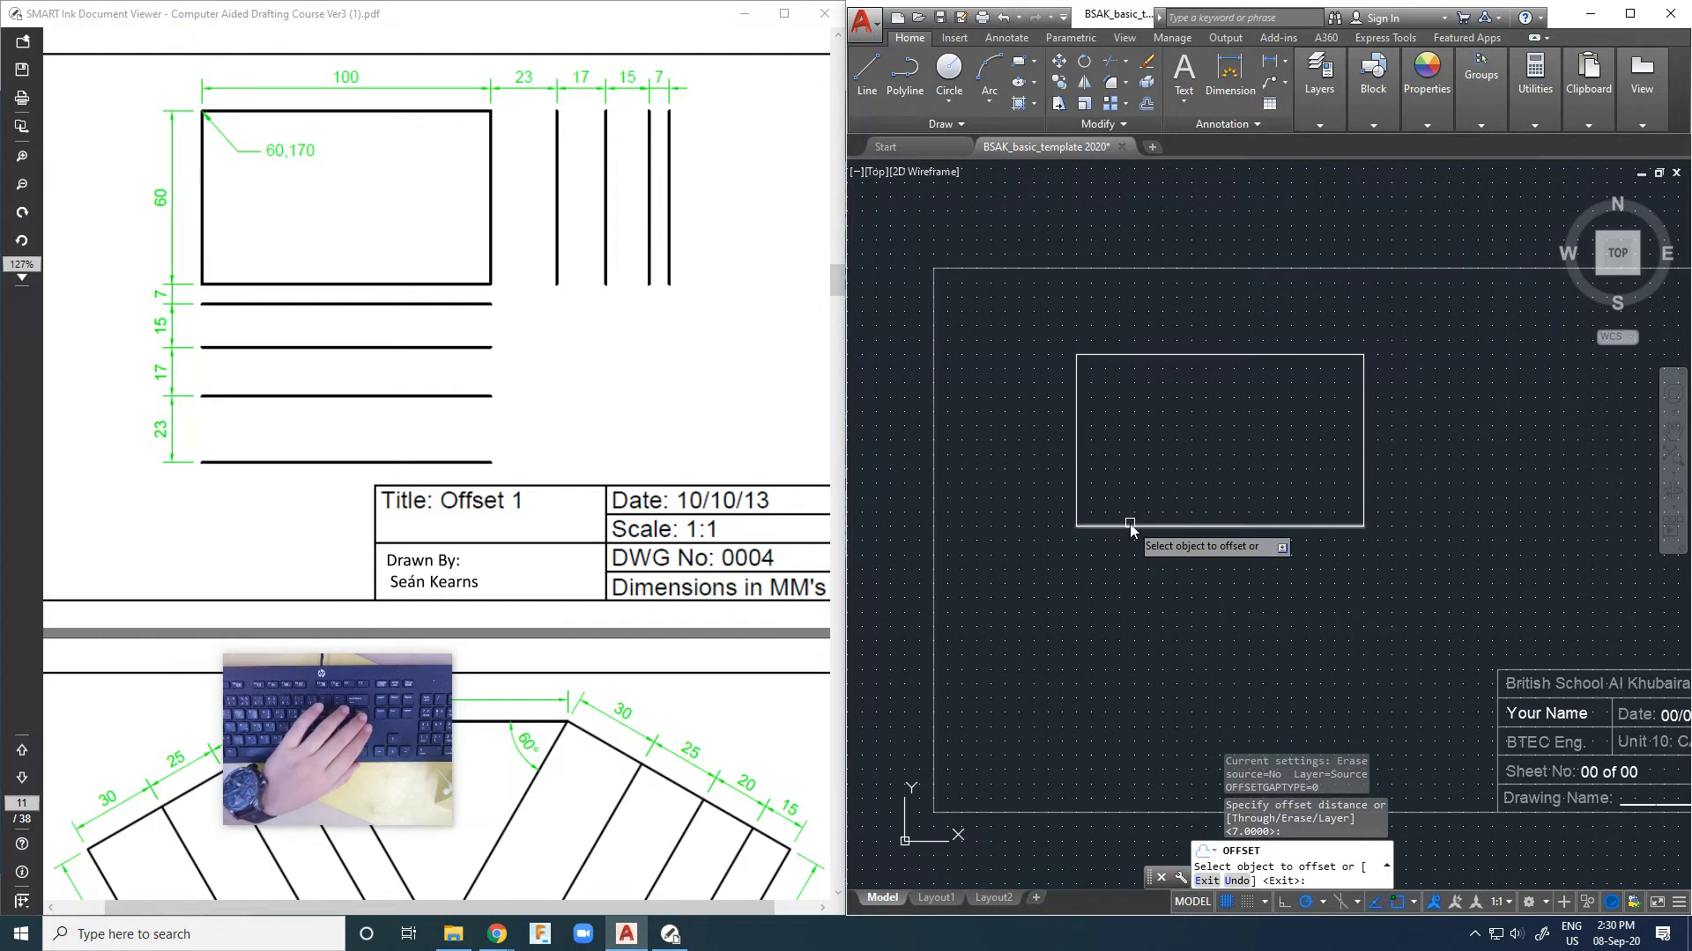
{"action": "left_click", "coordinate": [1130, 526]}
{"action": "left_click", "coordinate": [1172, 571]}
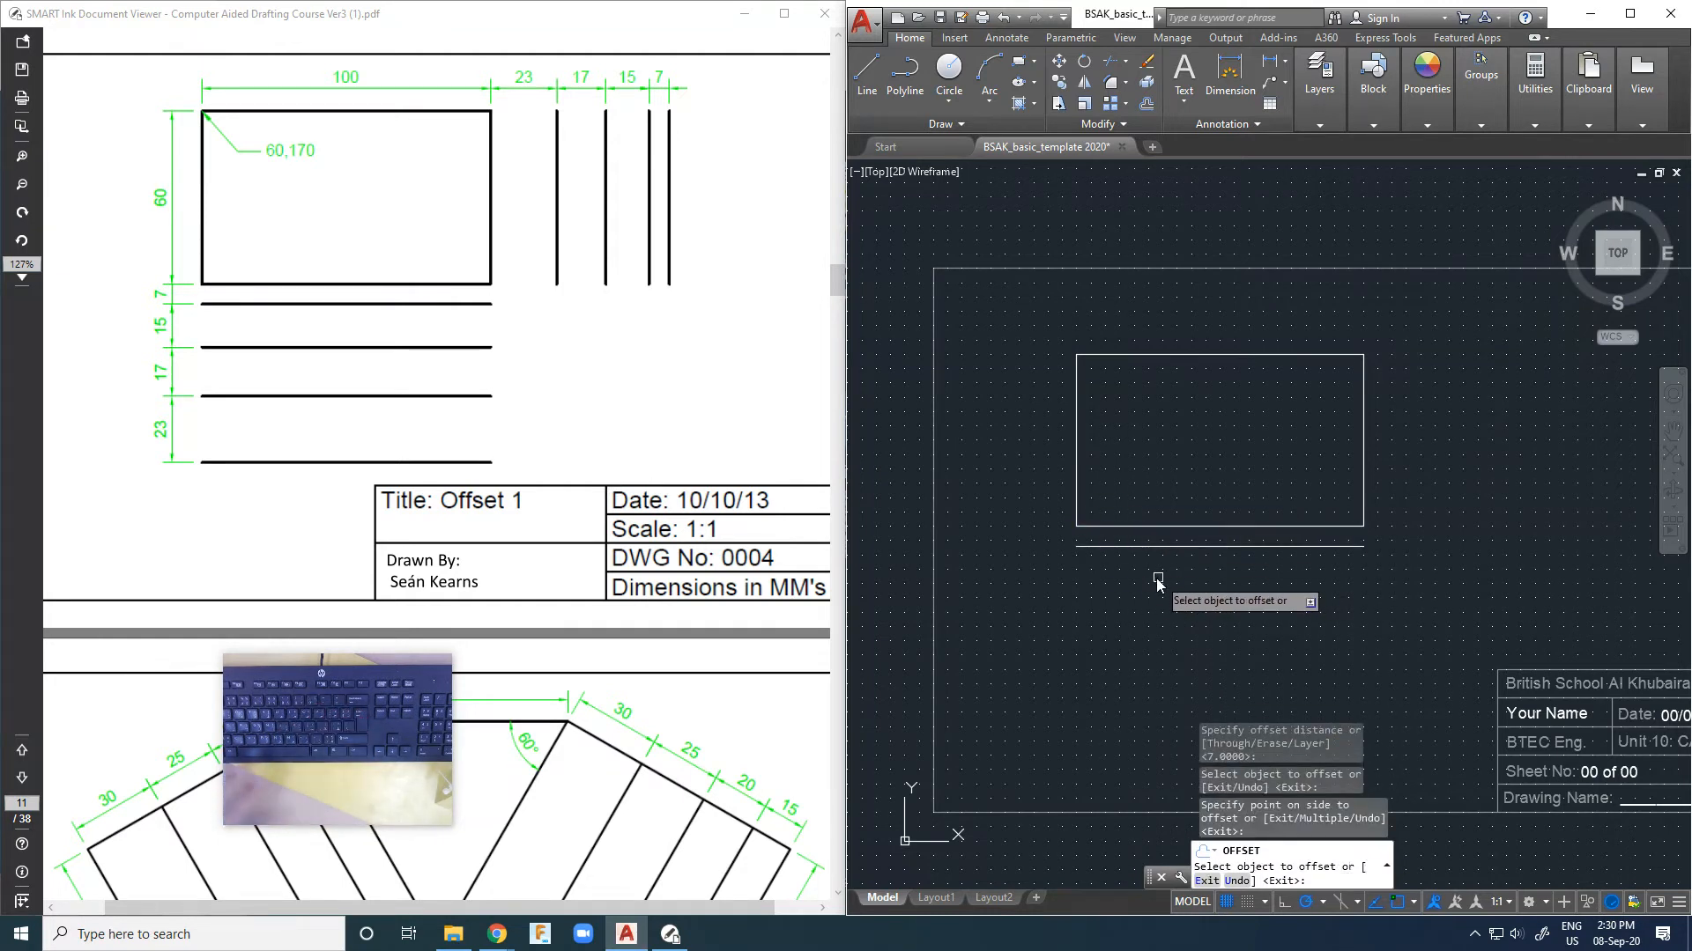
{"action": "key", "text": "ctrl+z"}
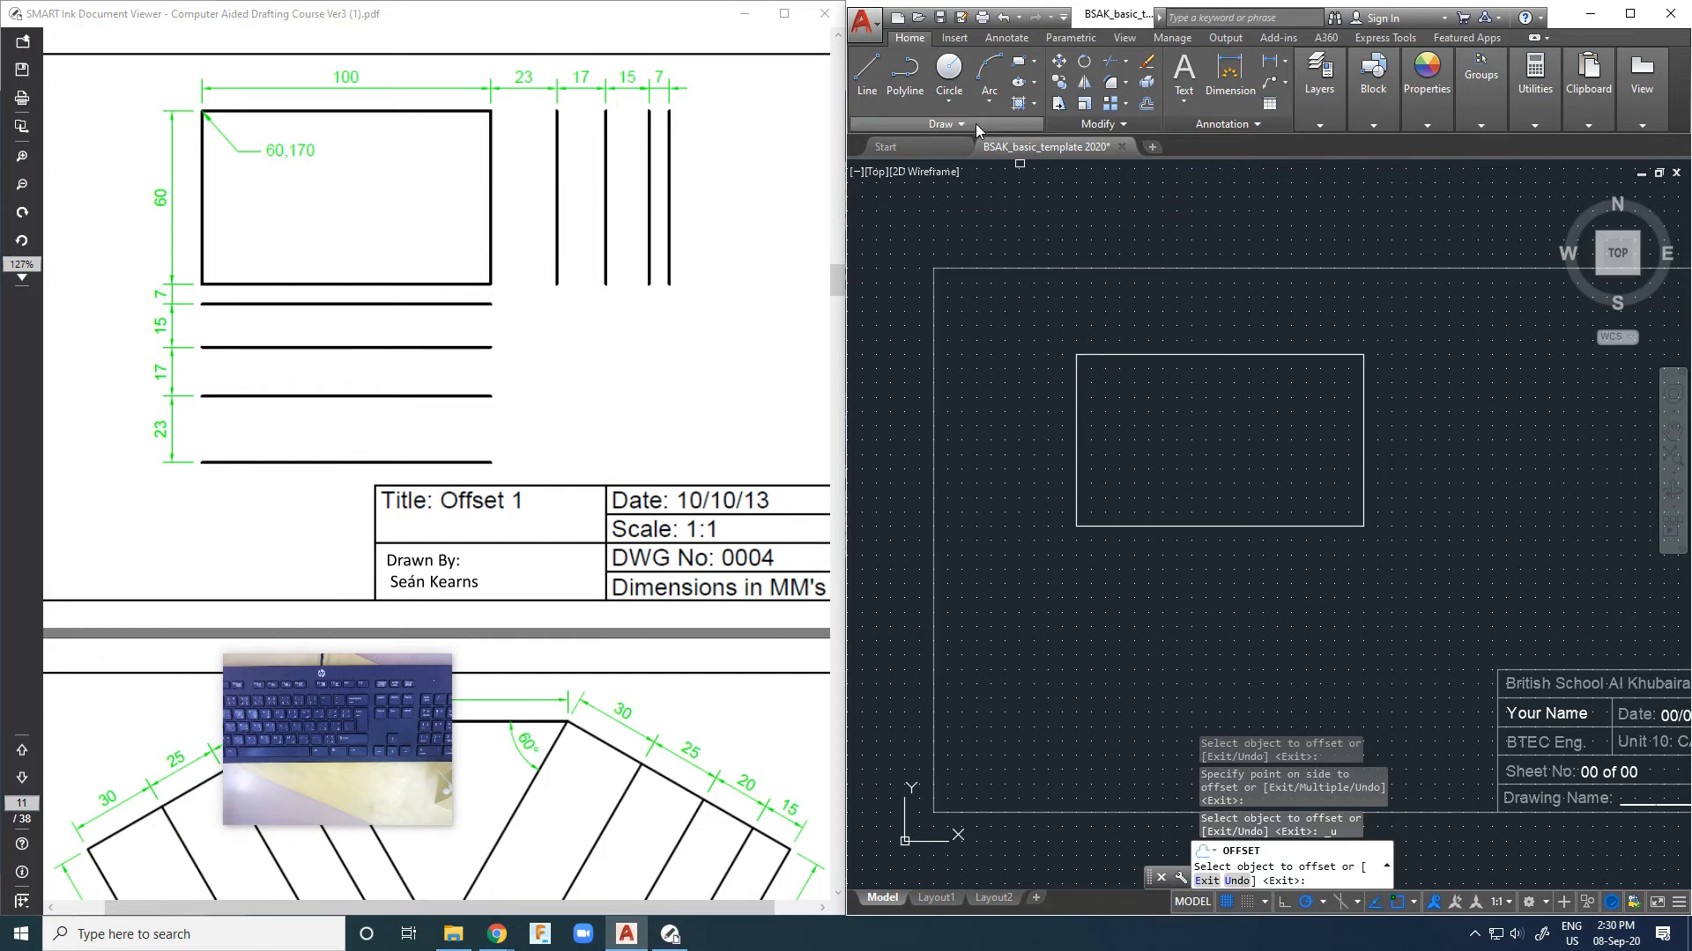
Step: Erase all four lines of the exploded rectangle
{"action": "mouse_move", "coordinate": [1048, 368]}
{"action": "left_mouse_down"}
{"action": "mouse_move", "coordinate": [1062, 352]}
{"action": "mouse_move", "coordinate": [1073, 483]}
{"action": "mouse_move", "coordinate": [1348, 609]}
{"action": "left_mouse_up"}
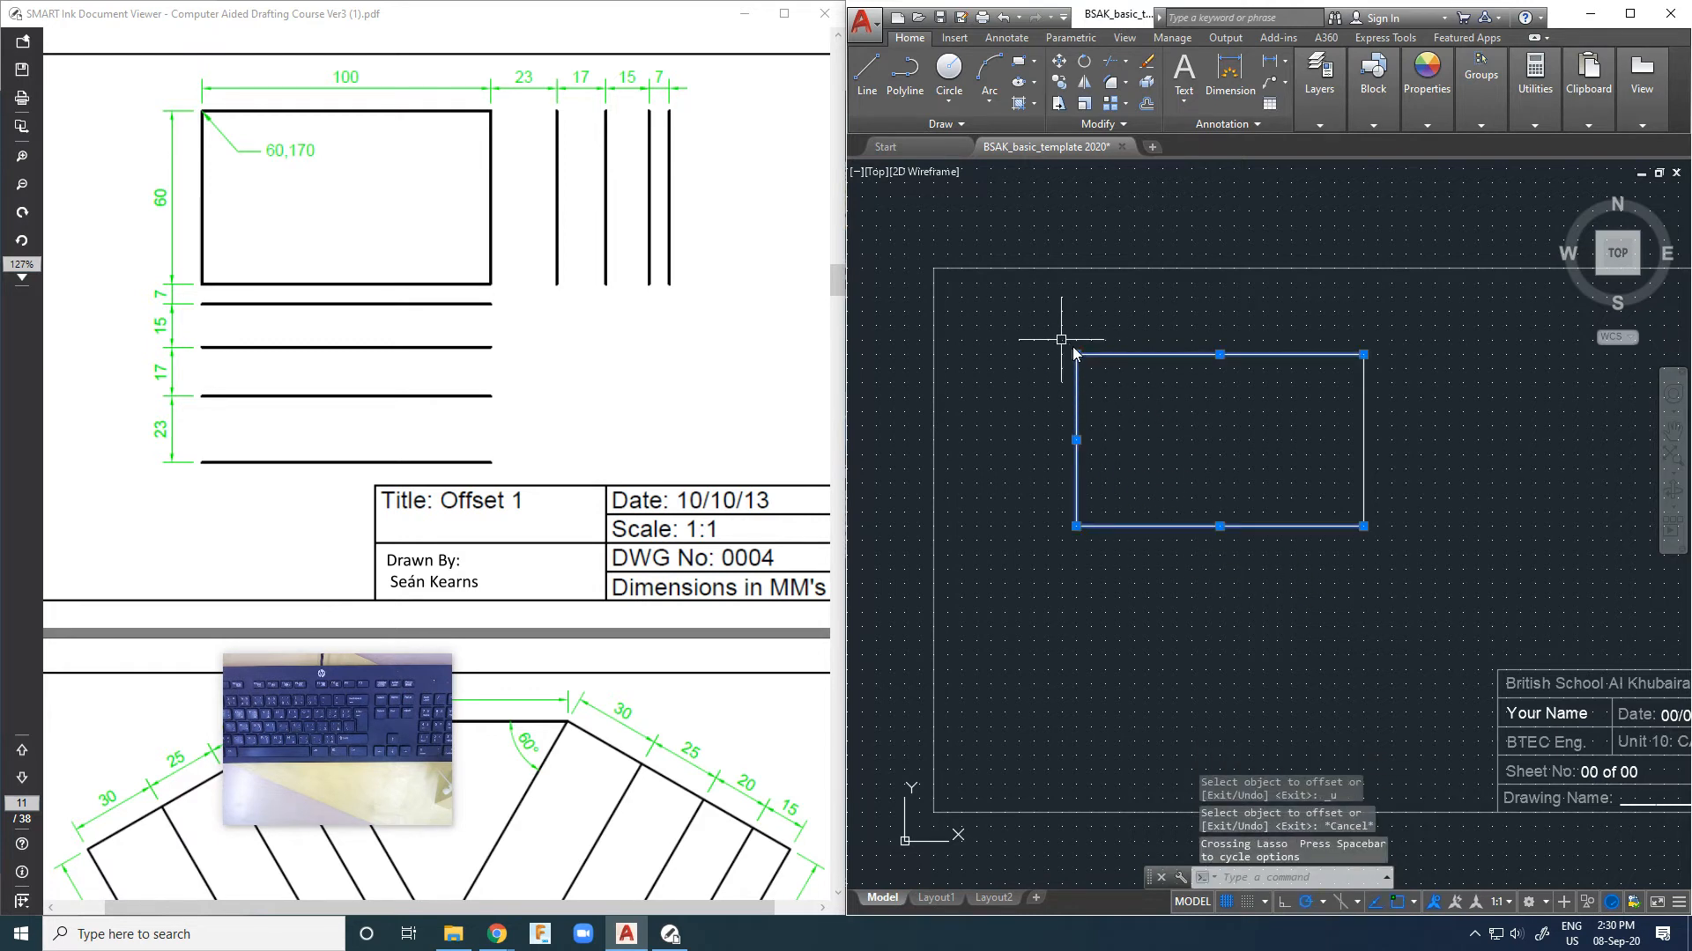
{"action": "mouse_move", "coordinate": [1054, 333]}
{"action": "left_mouse_down"}
{"action": "mouse_move", "coordinate": [1103, 580]}
{"action": "mouse_move", "coordinate": [1441, 564]}
{"action": "left_mouse_up"}
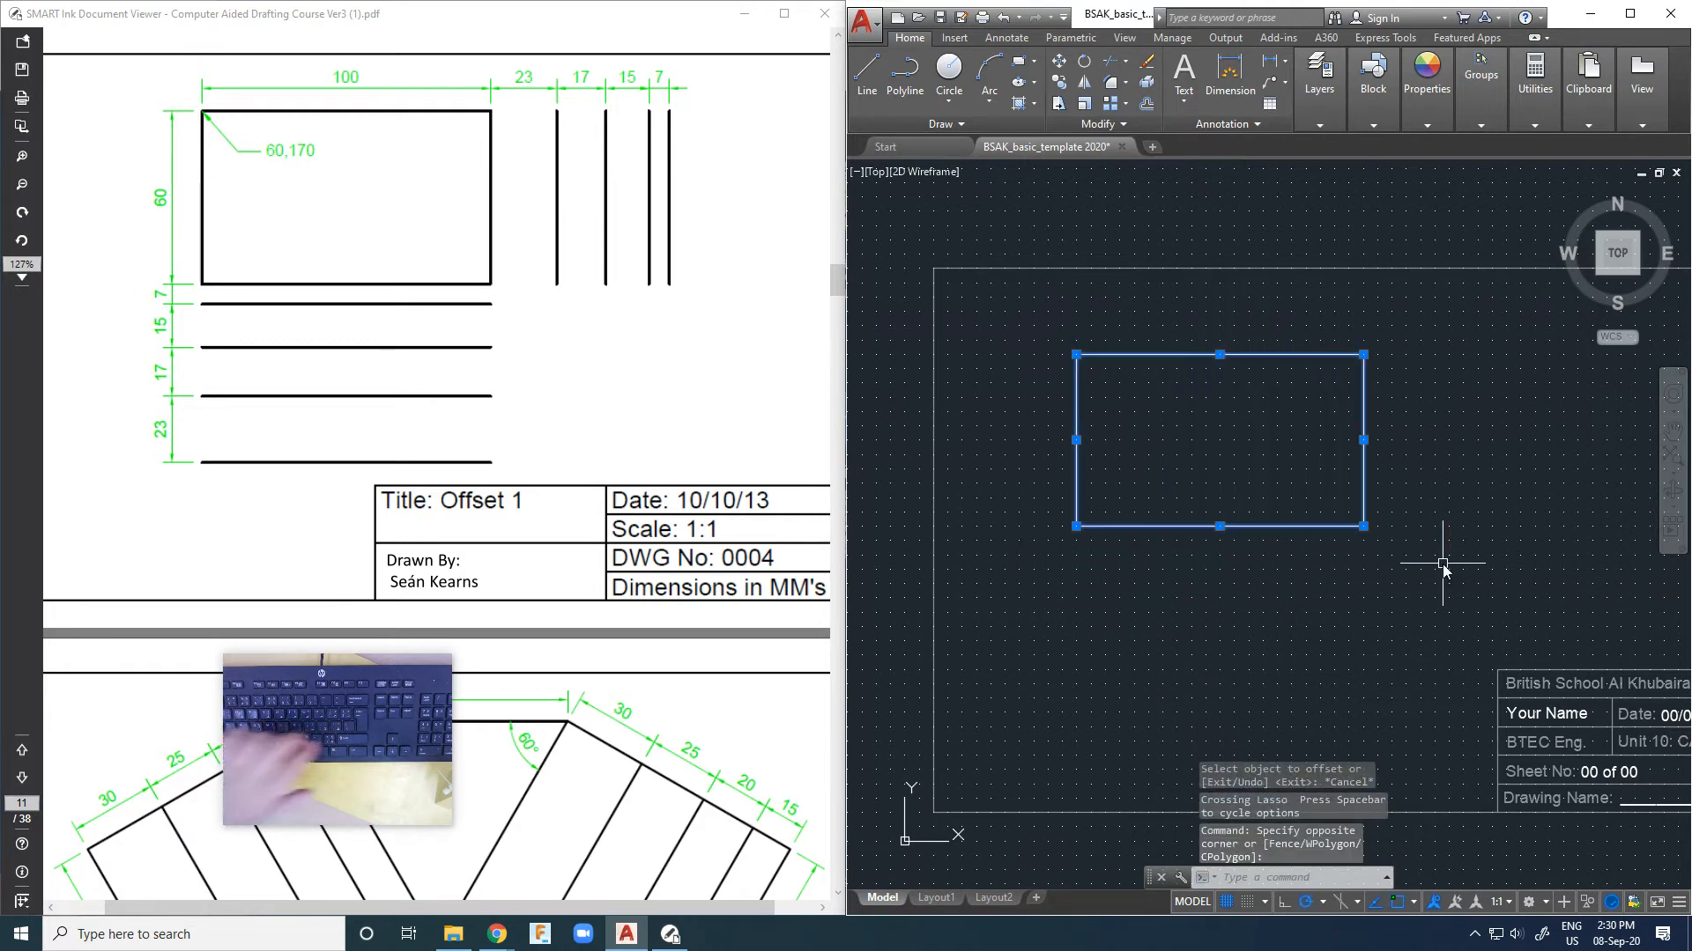
{"action": "key", "text": "Delete"}
Step: For the Offset 2 exercise, draw a 90 mm line from 140,95 at an angle of 120°
{"action": "scroll", "coordinate": [458, 414], "scroll_direction": "down", "scroll_amount": 5}
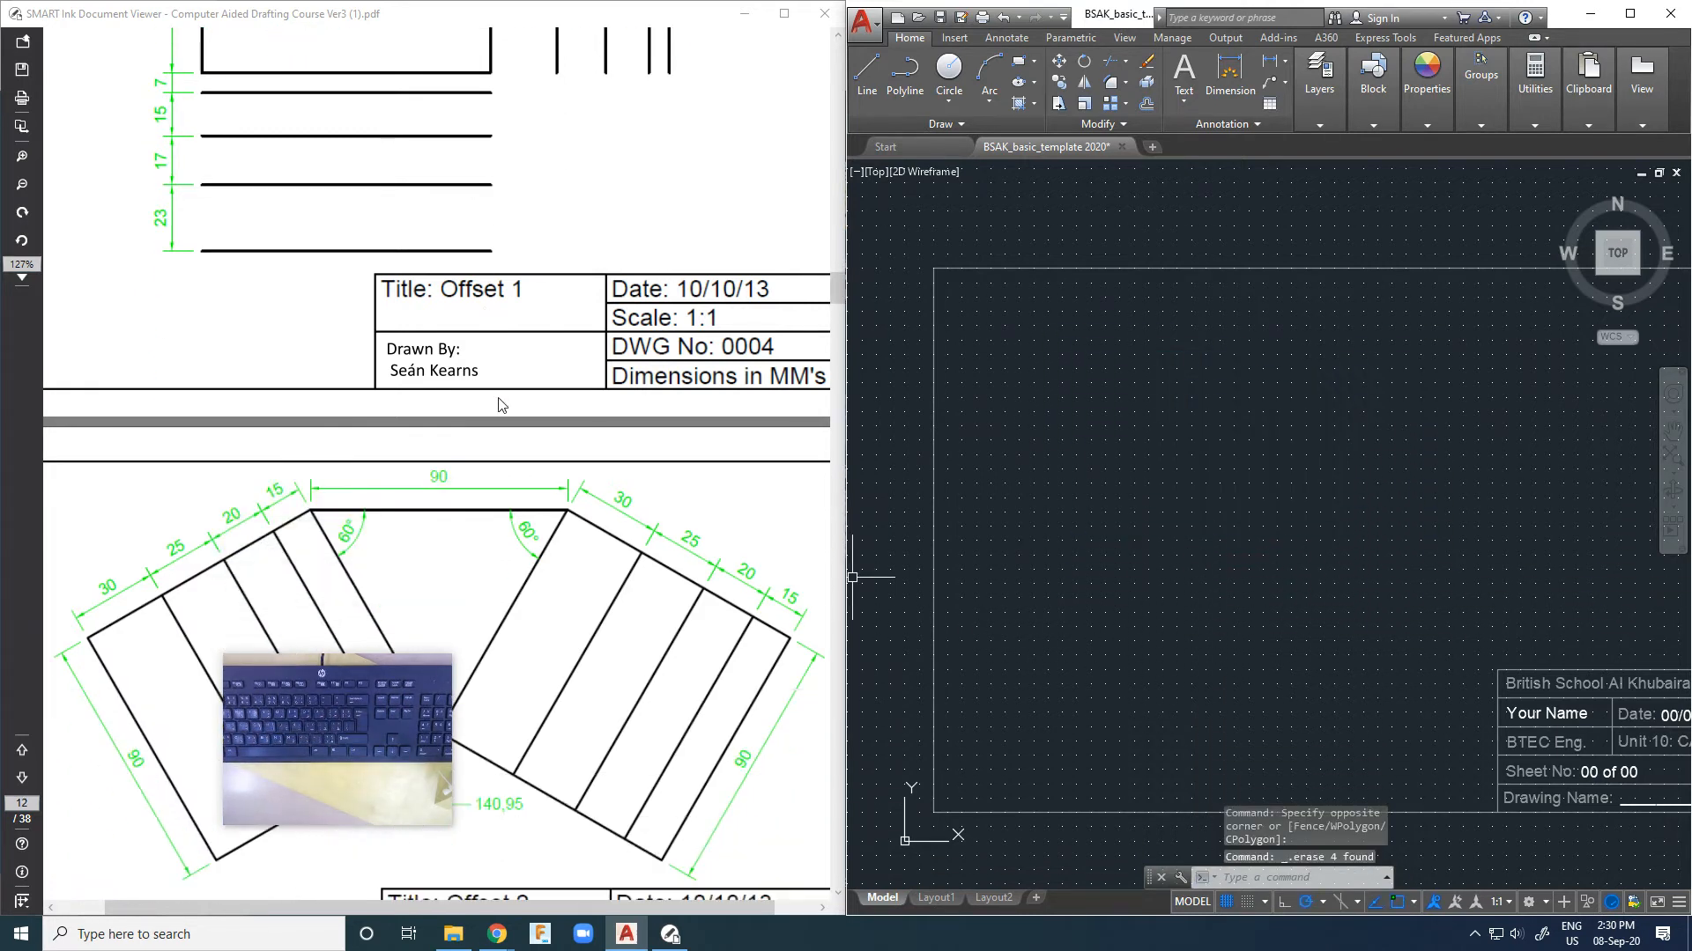
{"action": "scroll", "coordinate": [500, 404], "scroll_direction": "down", "scroll_amount": 3}
{"action": "scroll", "coordinate": [502, 415], "scroll_direction": "down", "scroll_amount": 2}
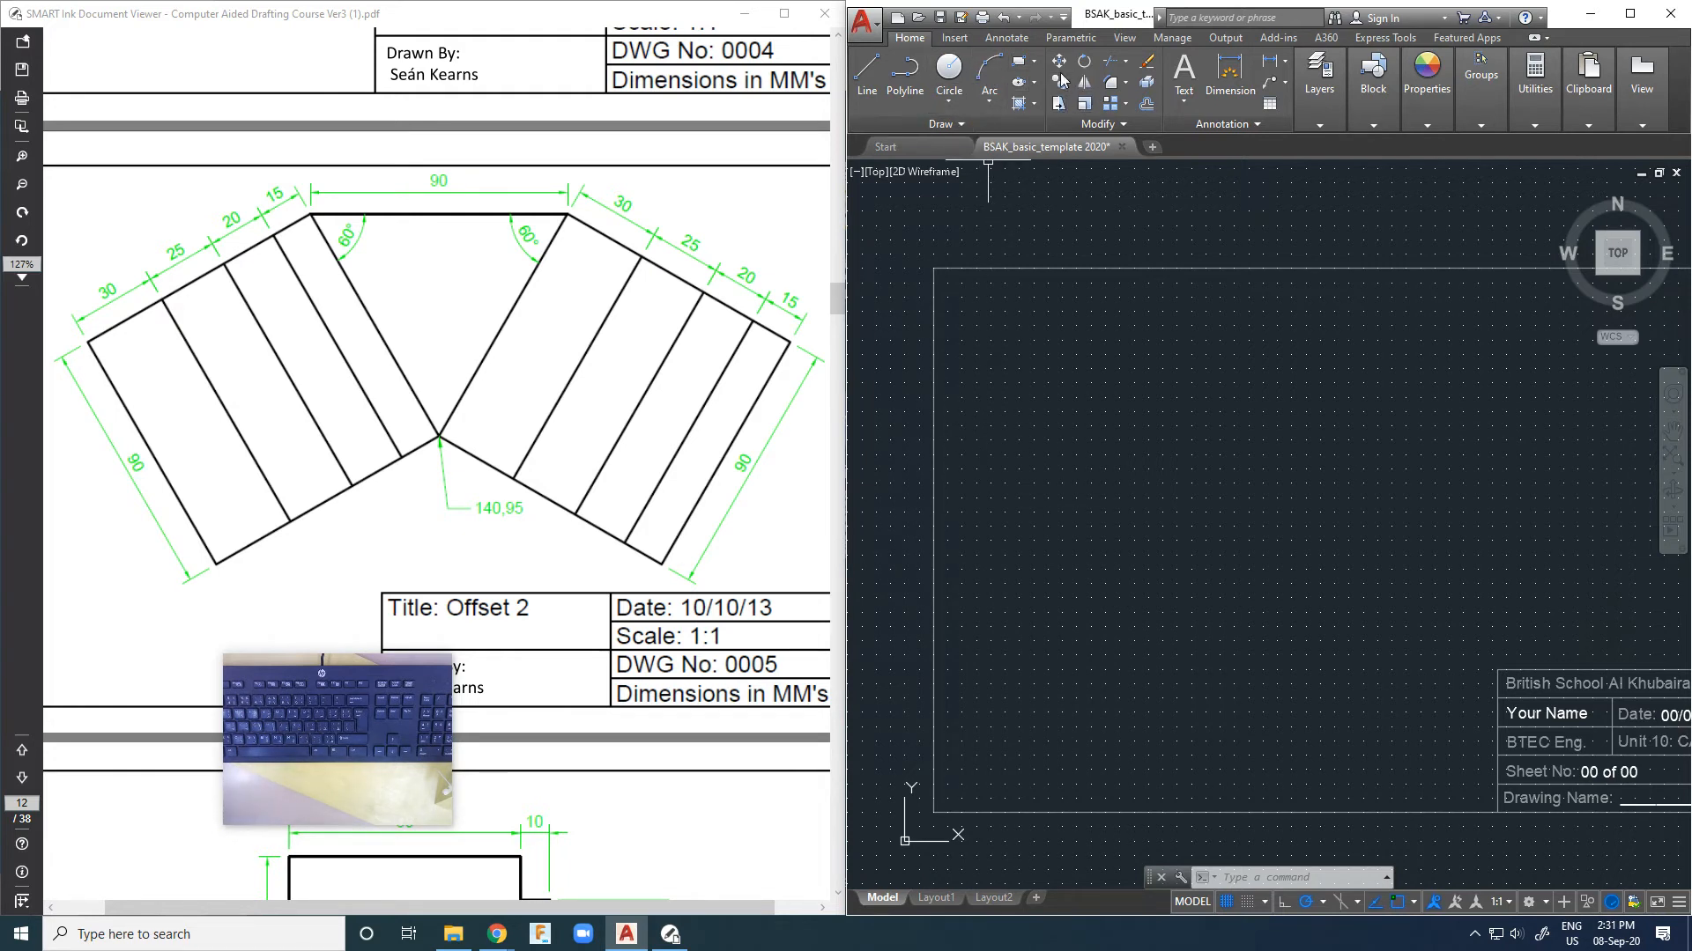
{"action": "left_click", "coordinate": [870, 78]}
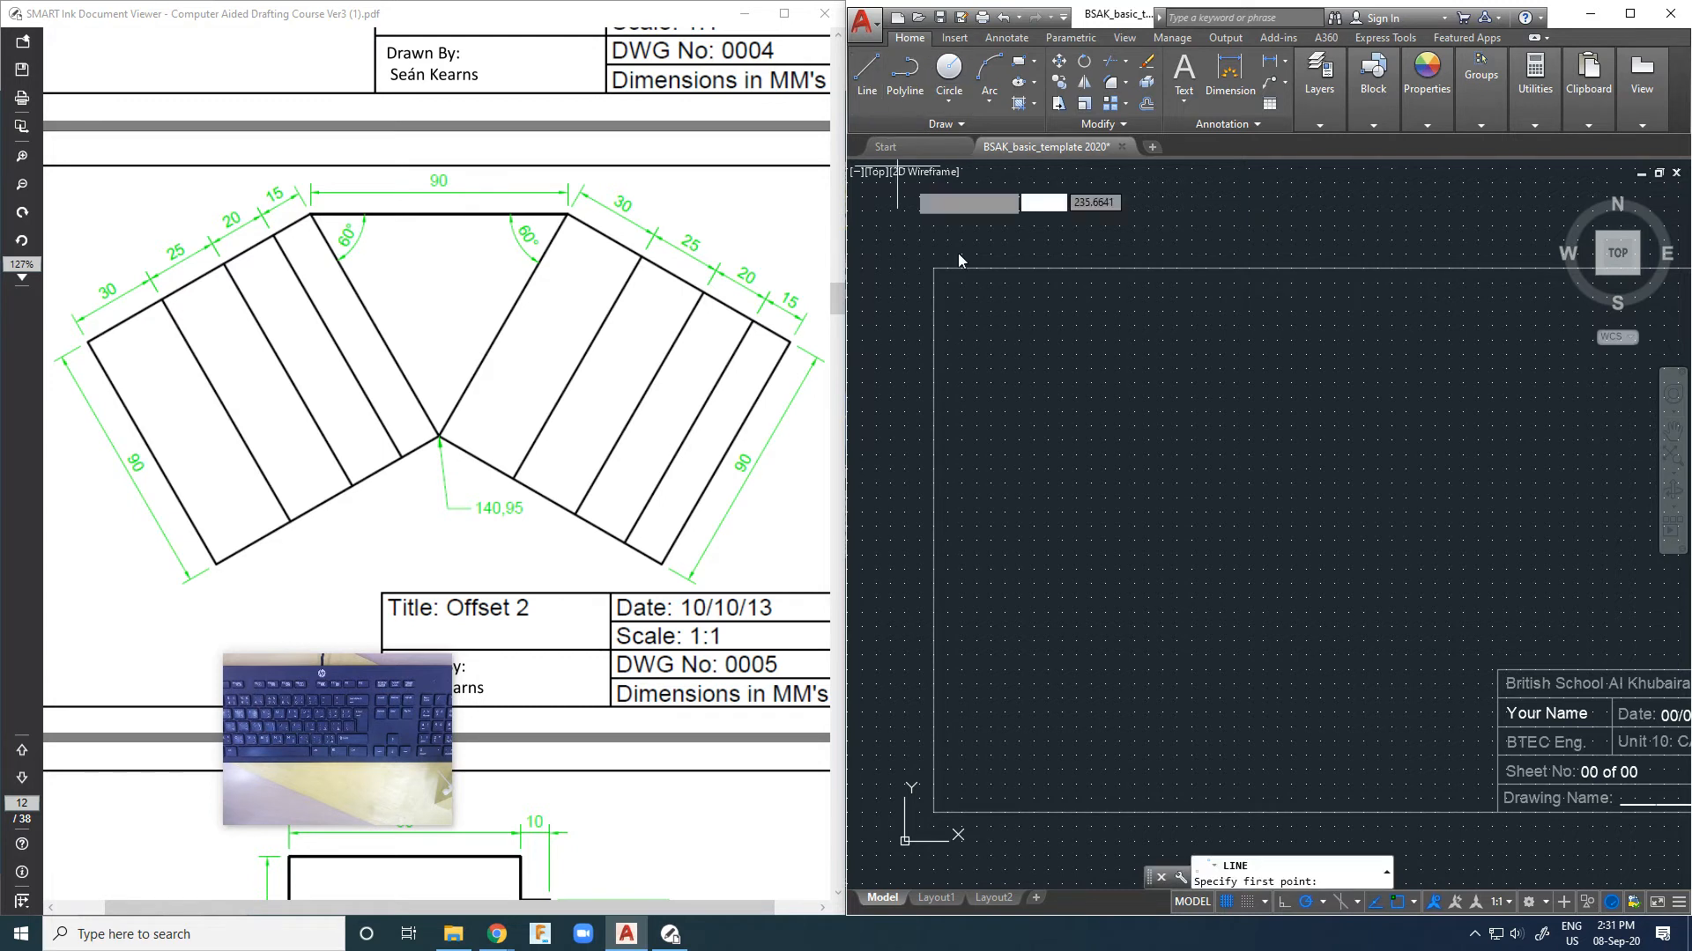
{"action": "type", "text": "140"}
{"action": "key", "text": "Tab"}
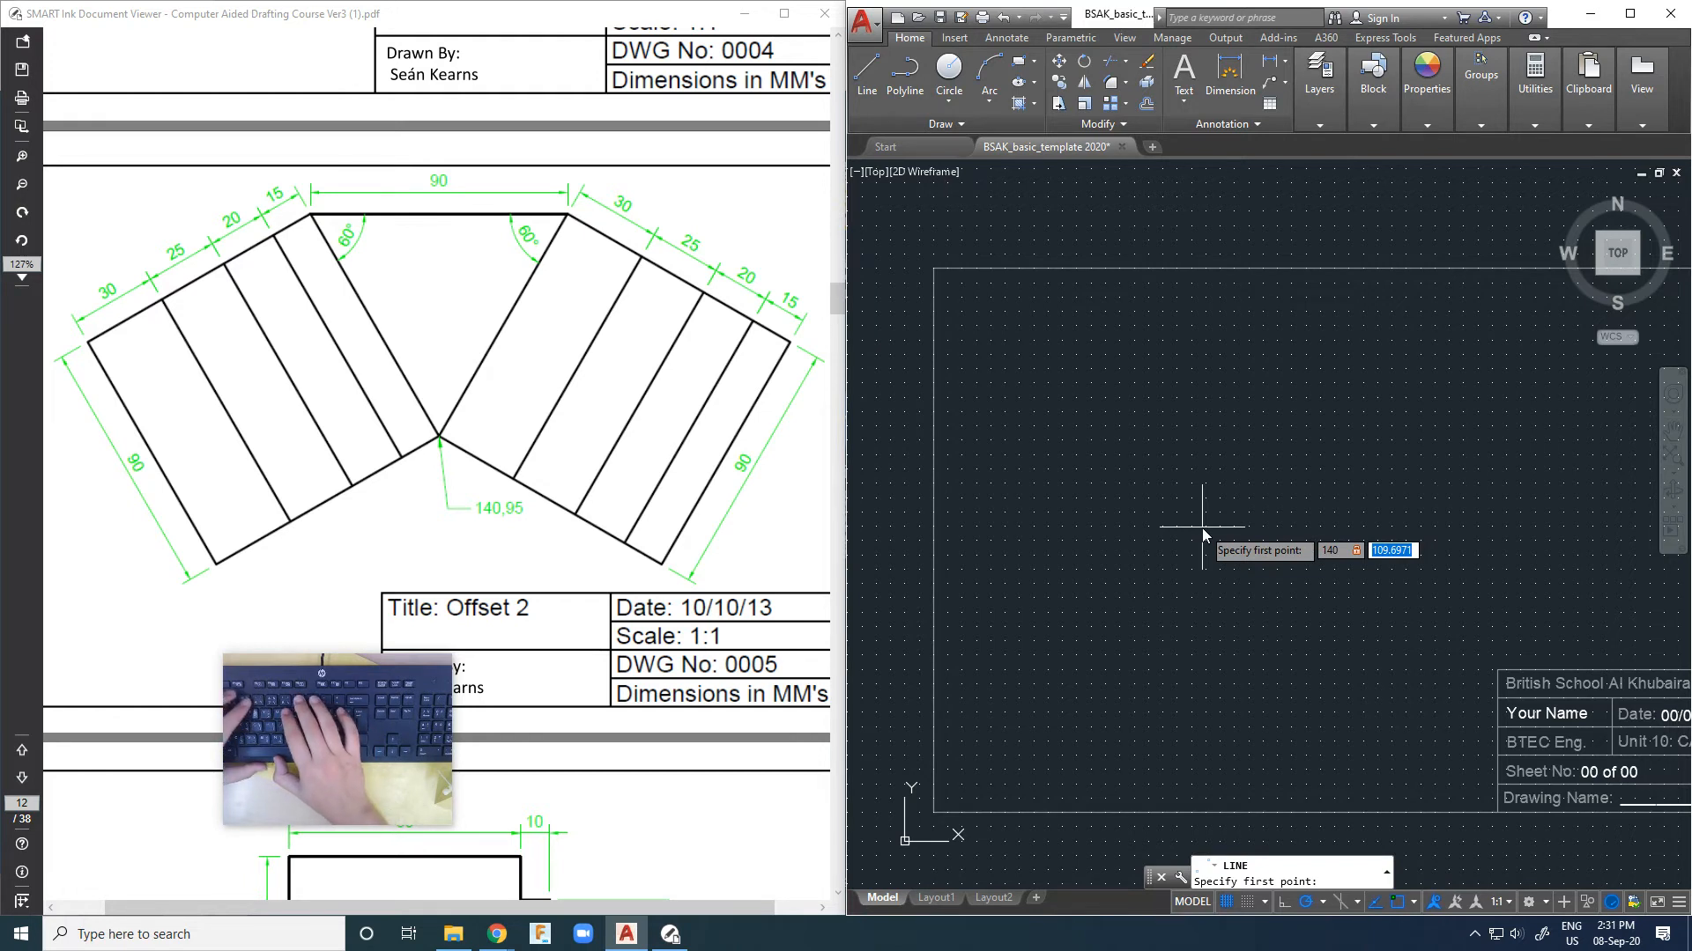
{"action": "type", "text": "95"}
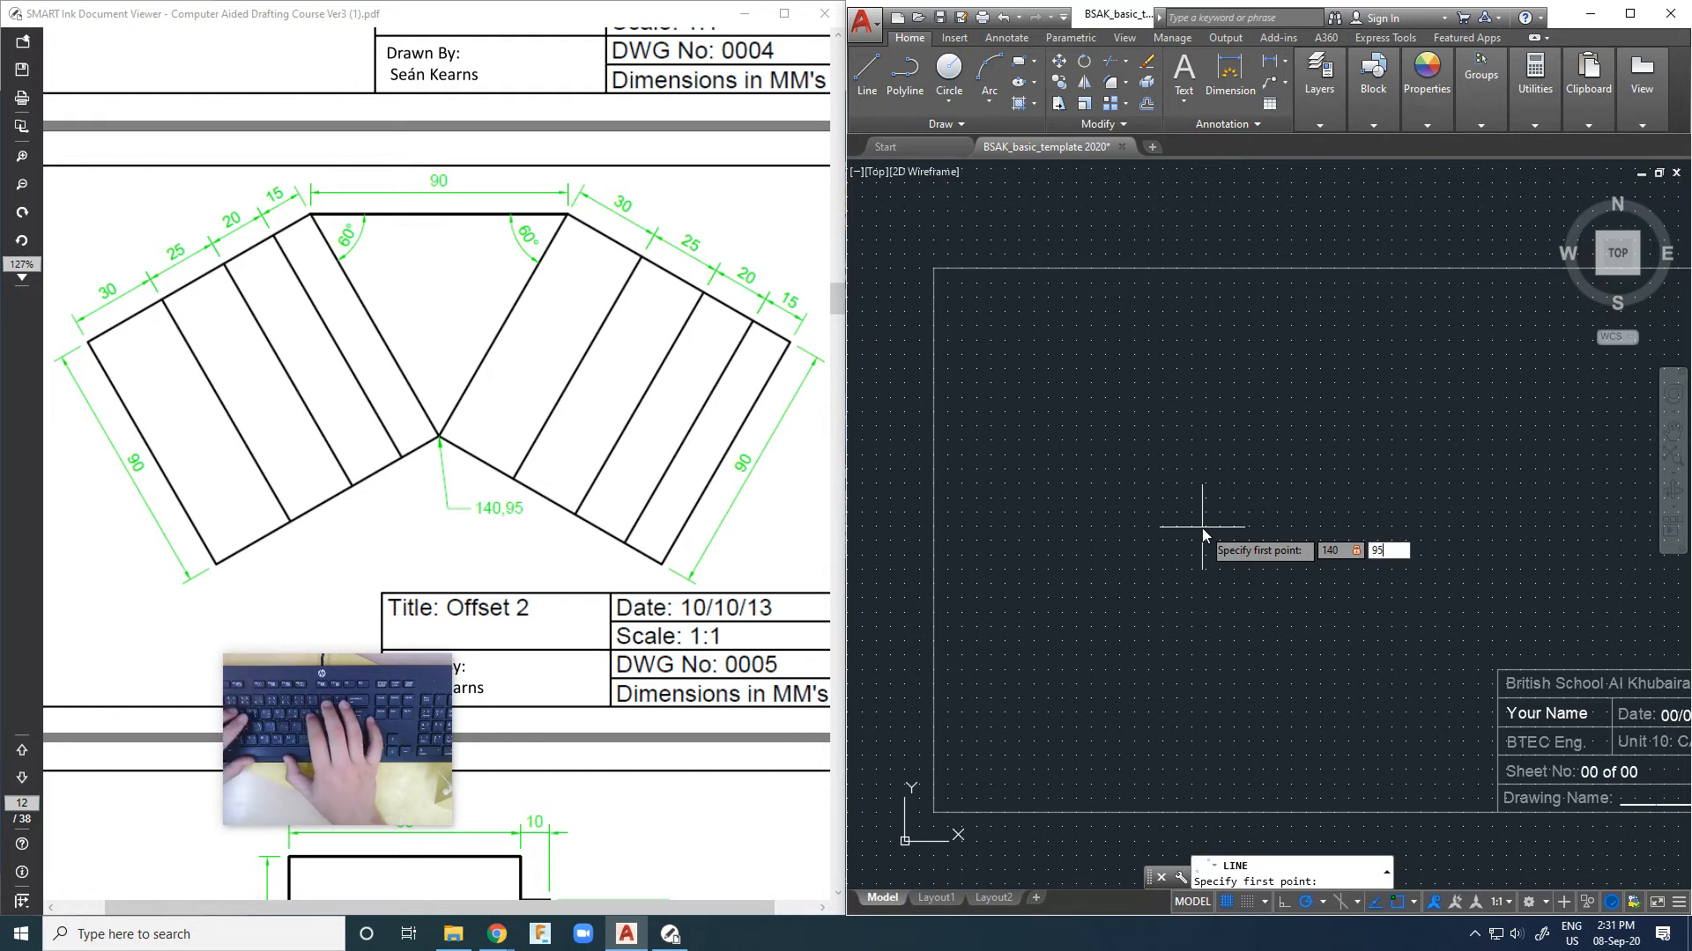
{"action": "key", "text": "Return"}
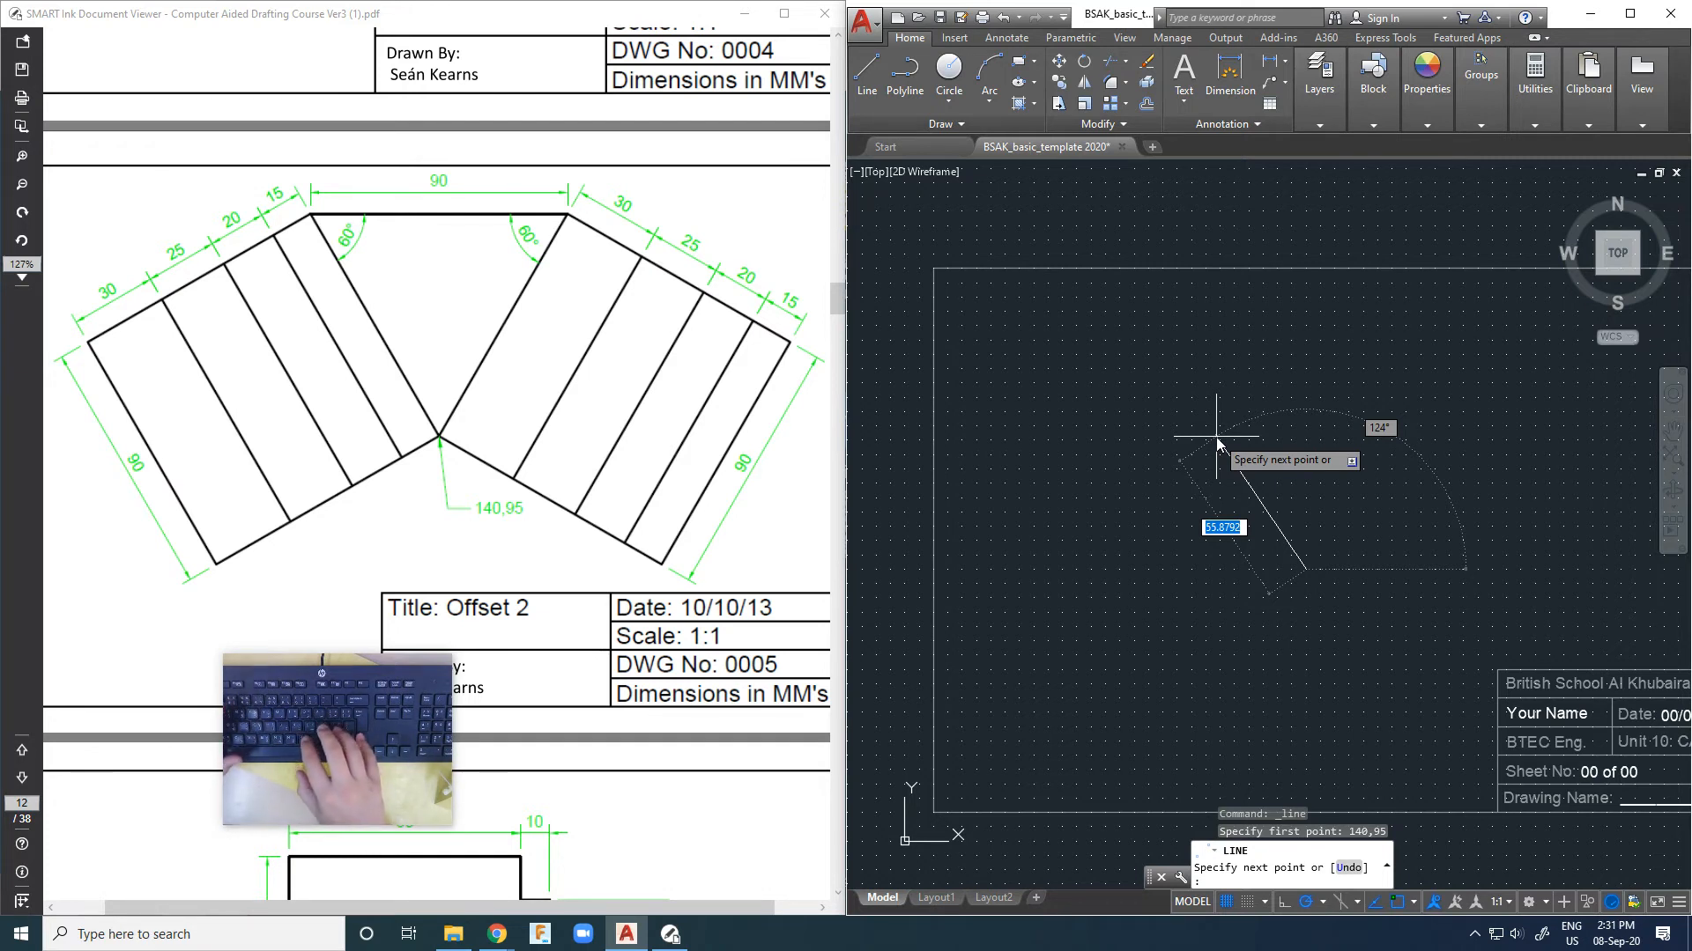
{"action": "type", "text": "<120"}
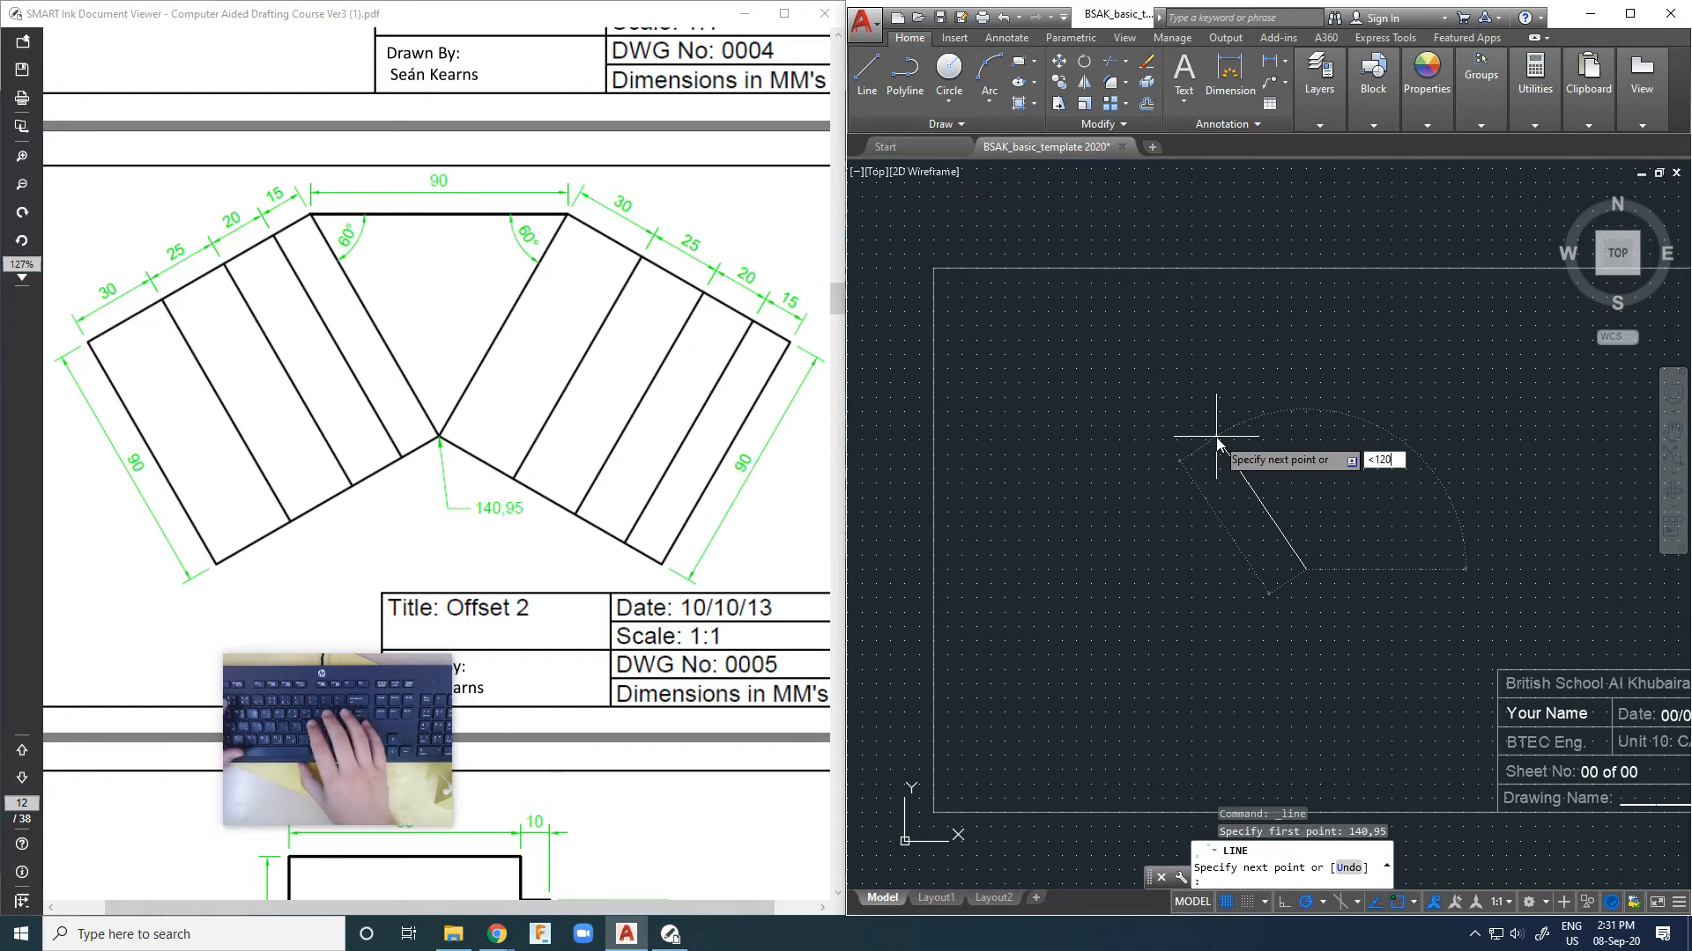
{"action": "key", "text": "Return"}
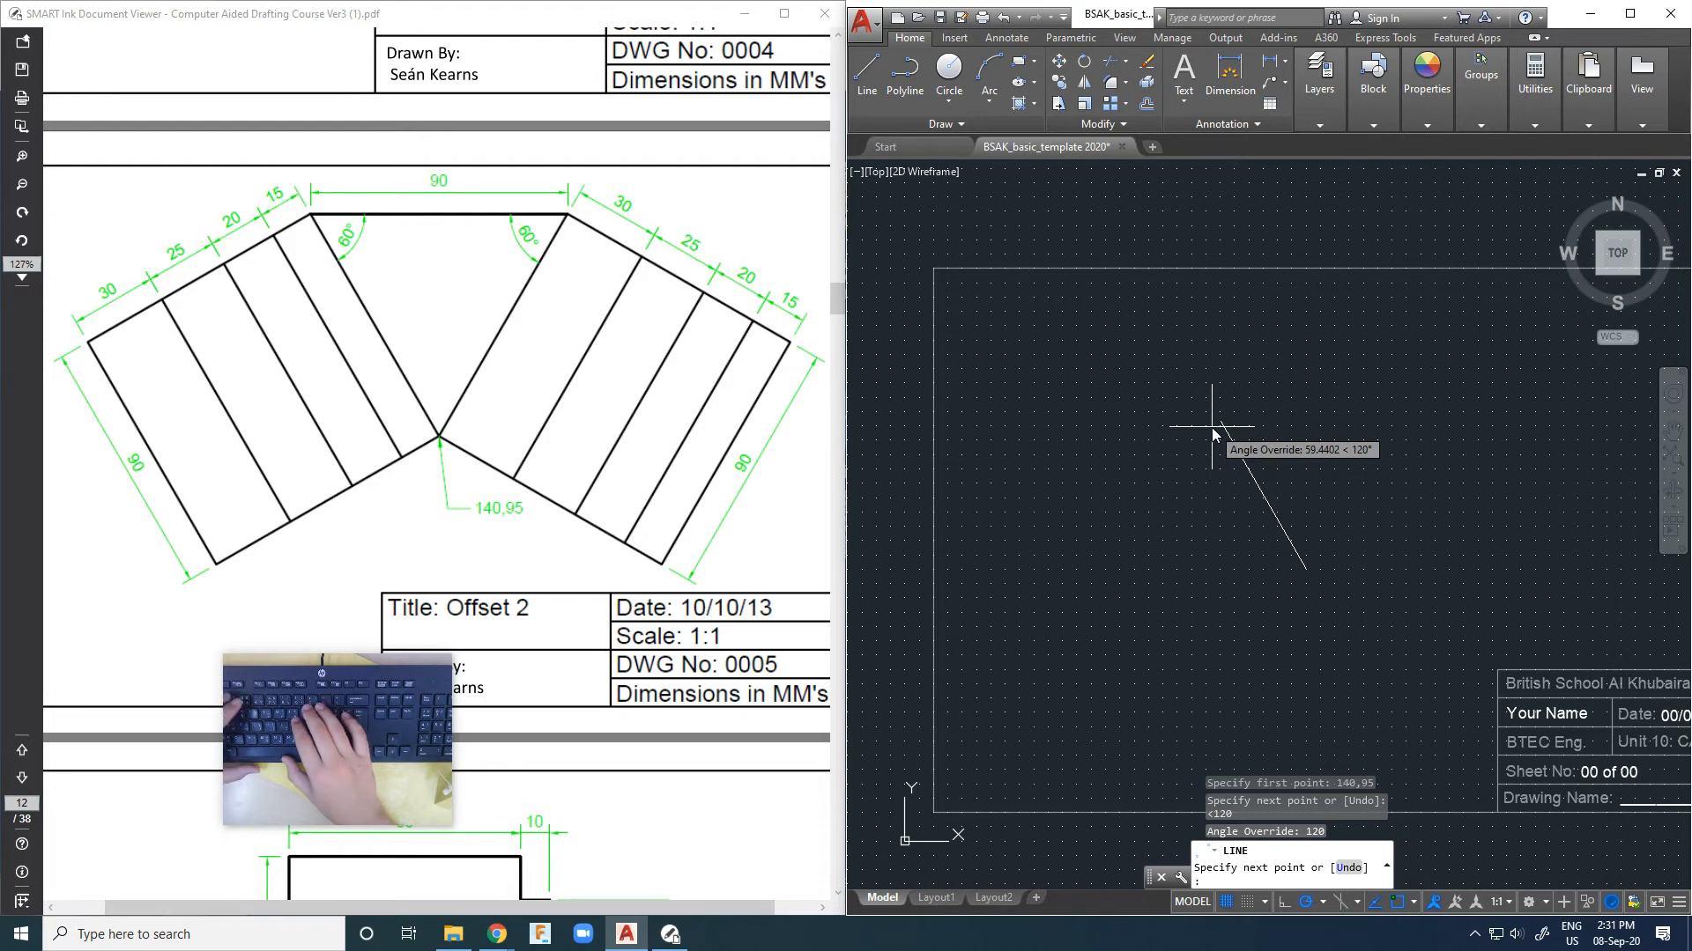
{"action": "type", "text": "90"}
{"action": "key", "text": "Return"}
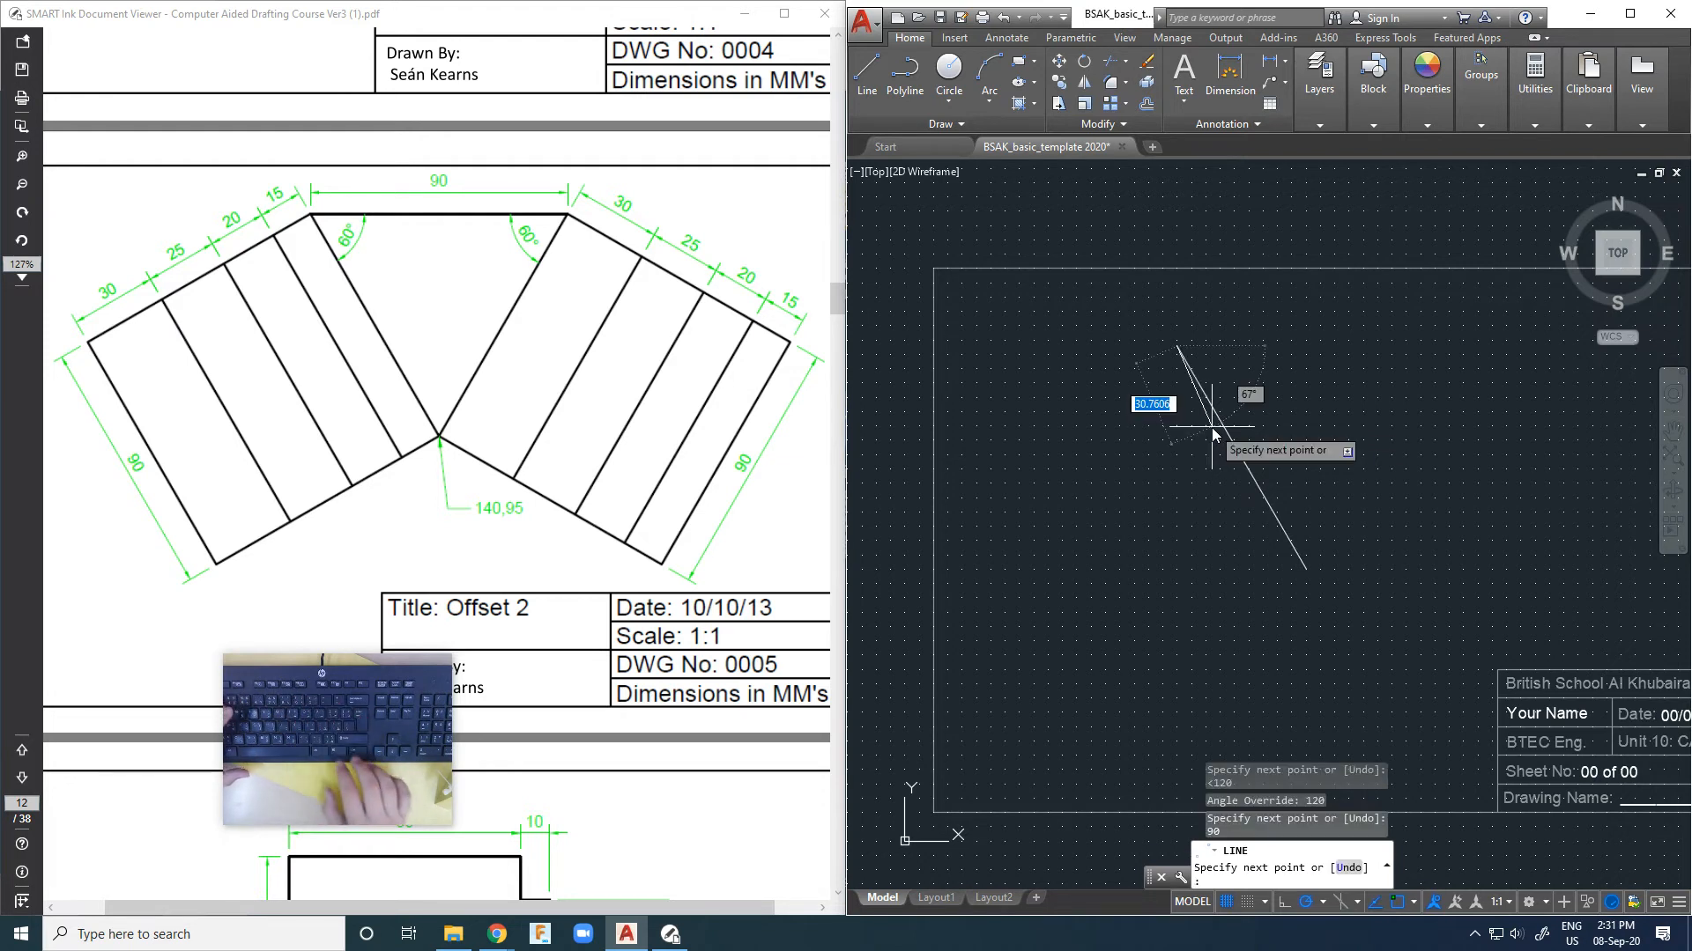
Step: Continue with a 90 mm line at an angle of 0° and close the outline into a triangle
{"action": "type", "text": "0"}
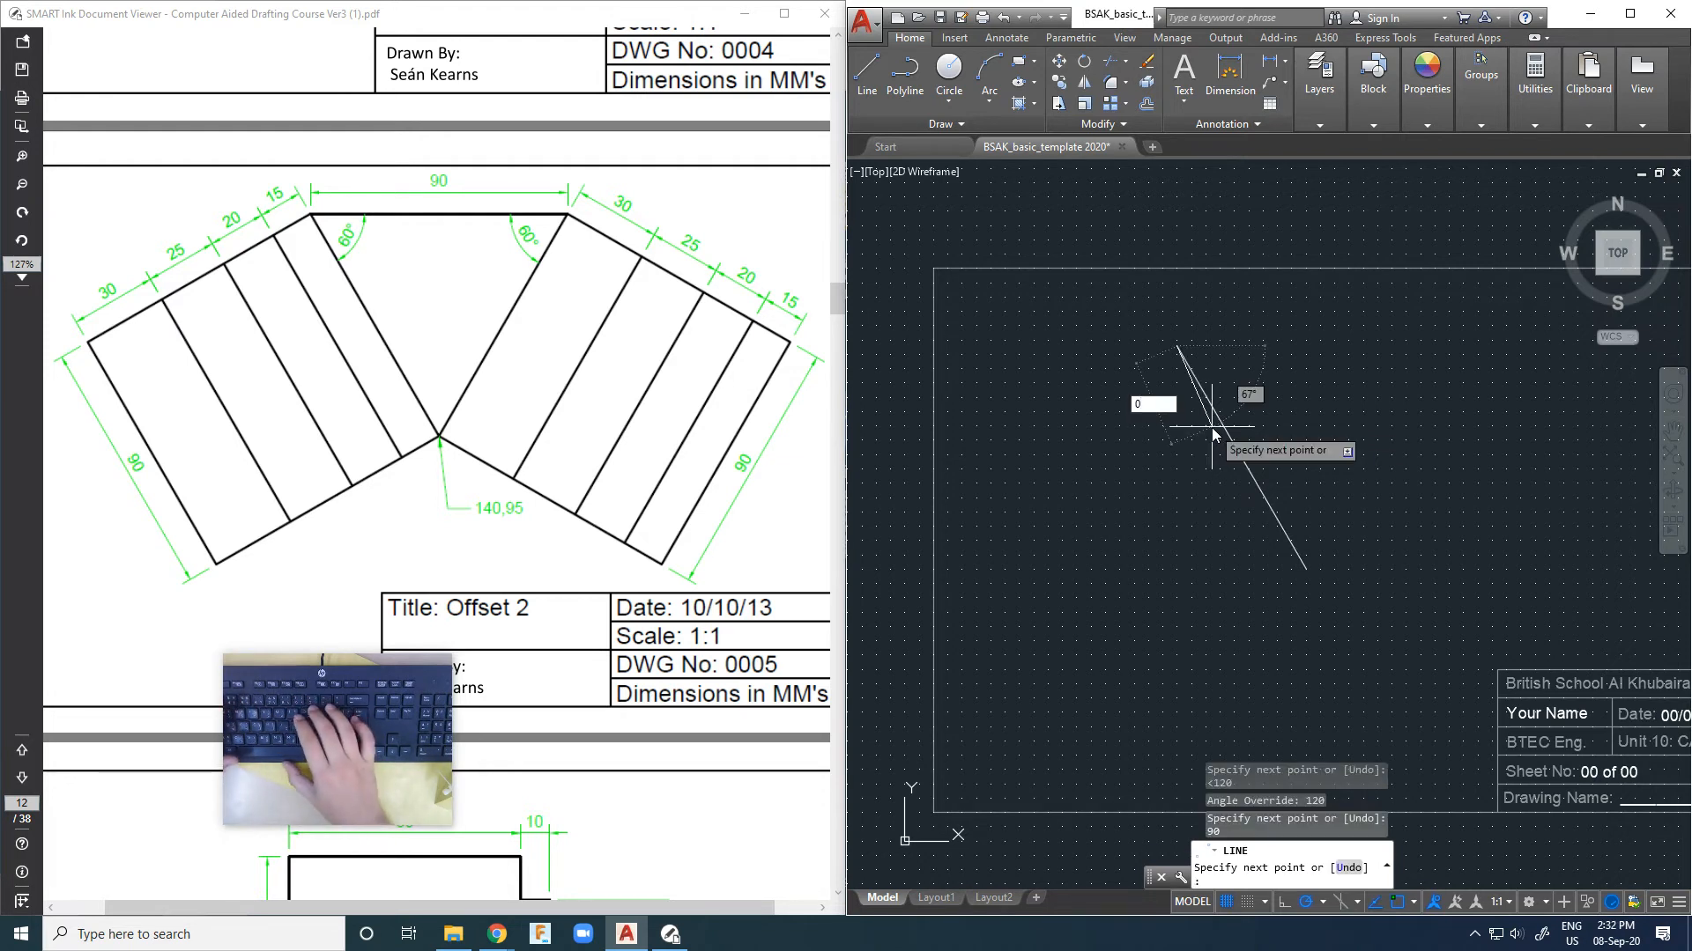
{"action": "key", "text": "BackSpace"}
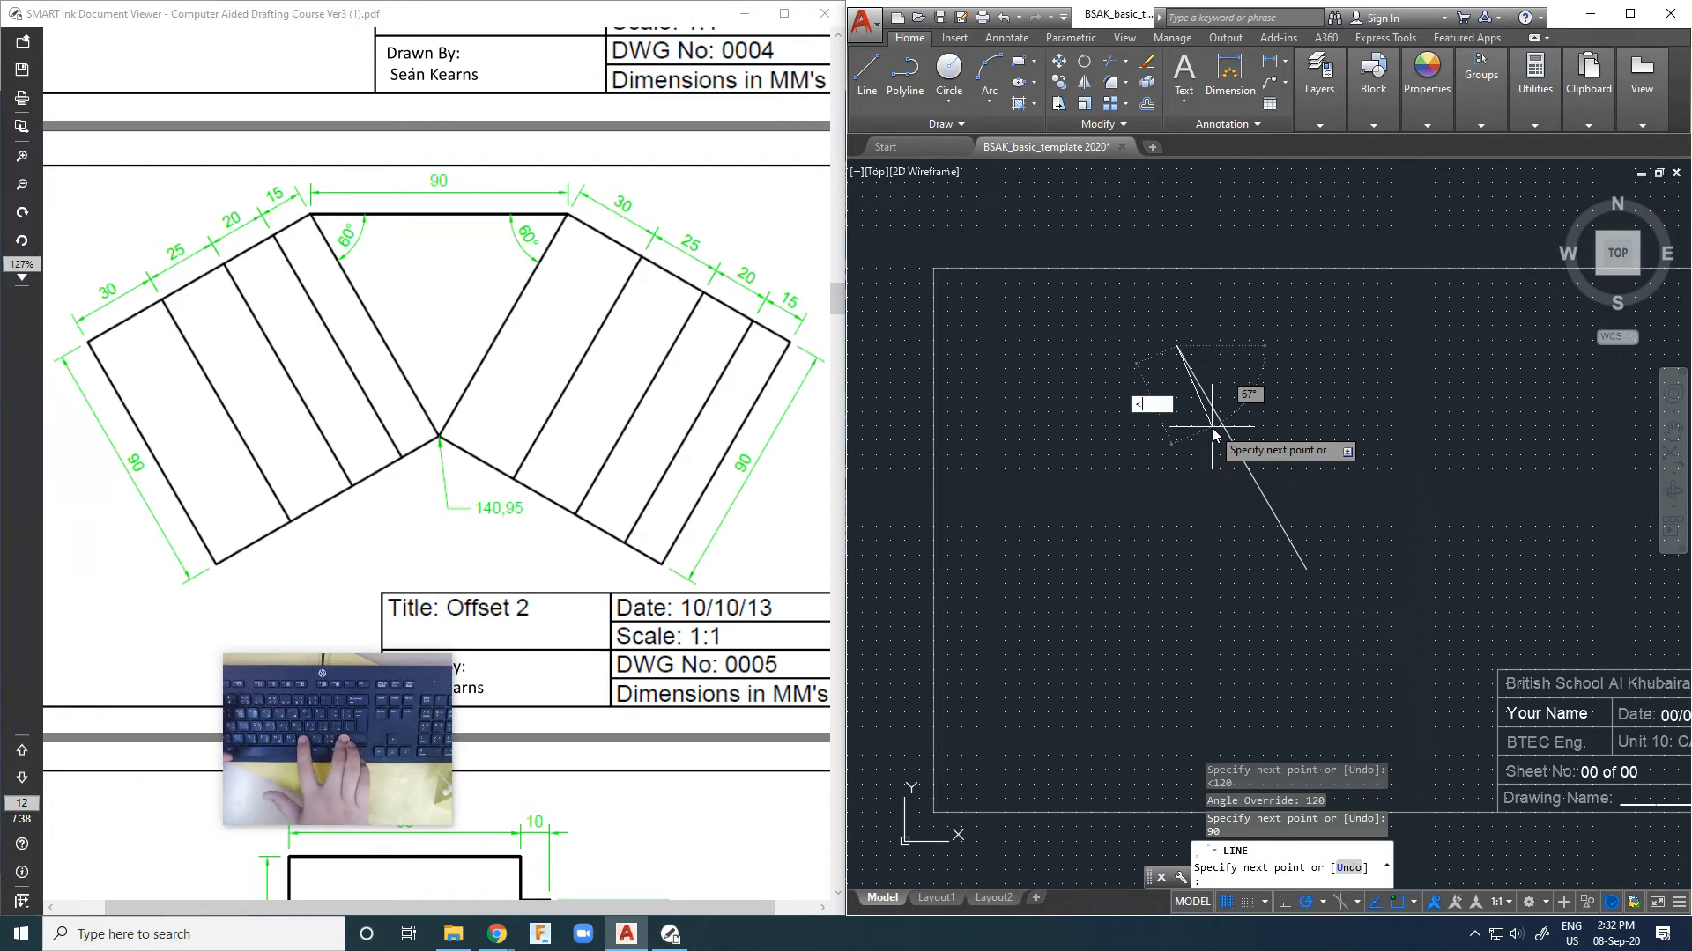
{"action": "type", "text": "<"}
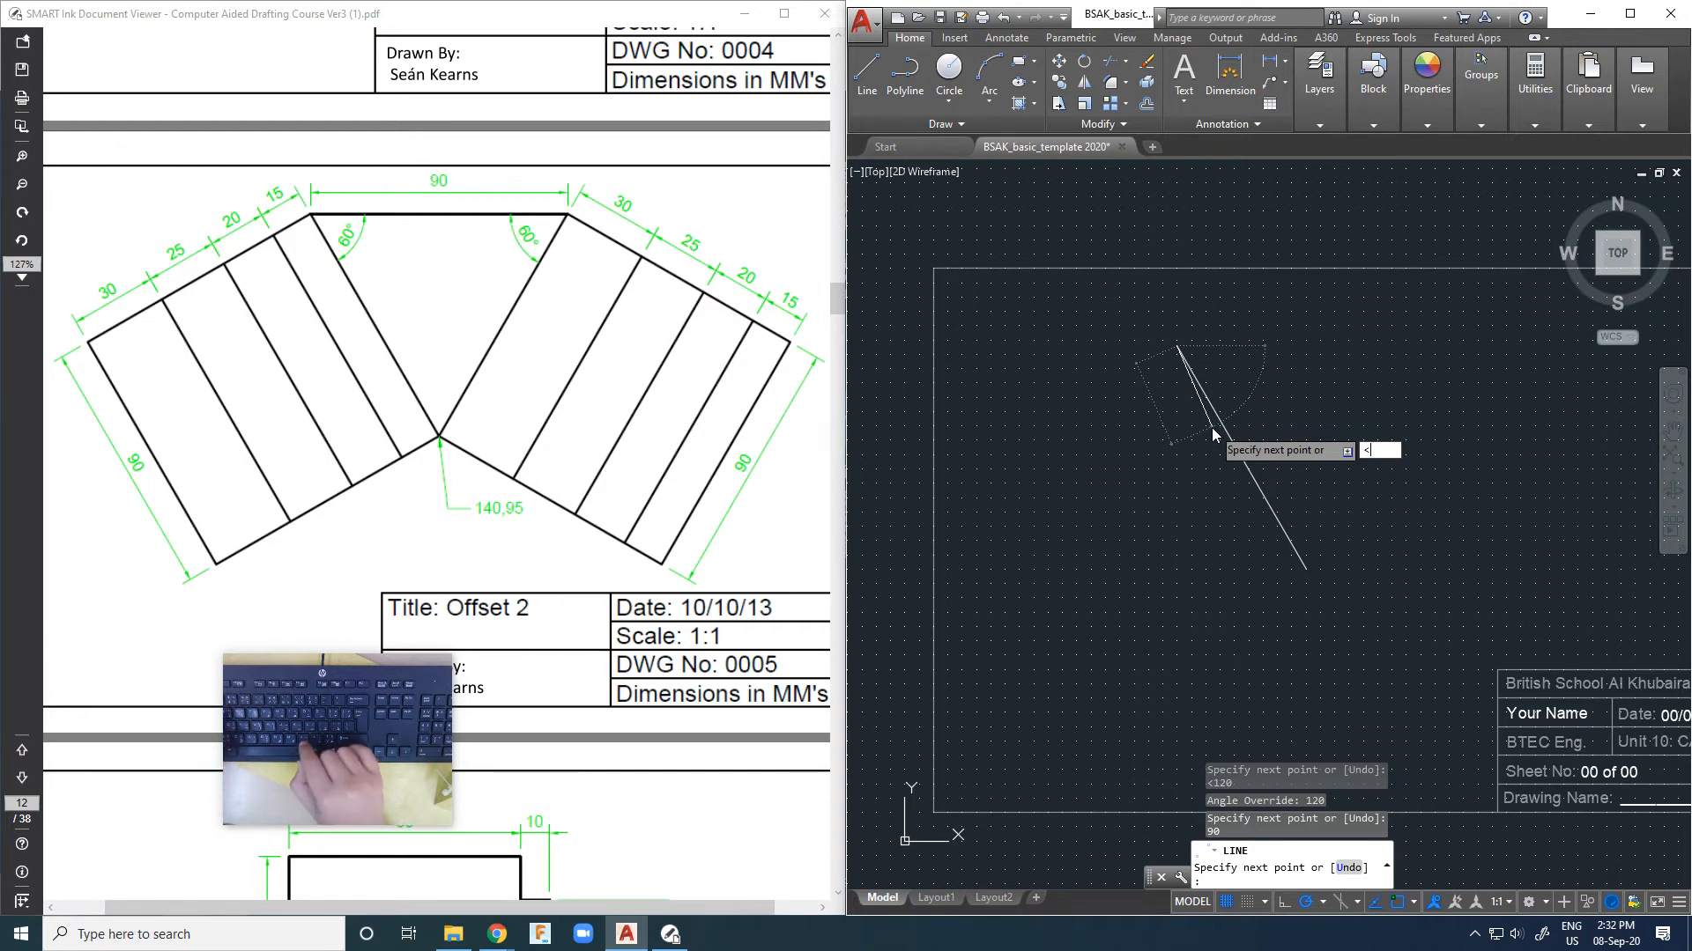
{"action": "type", "text": "0"}
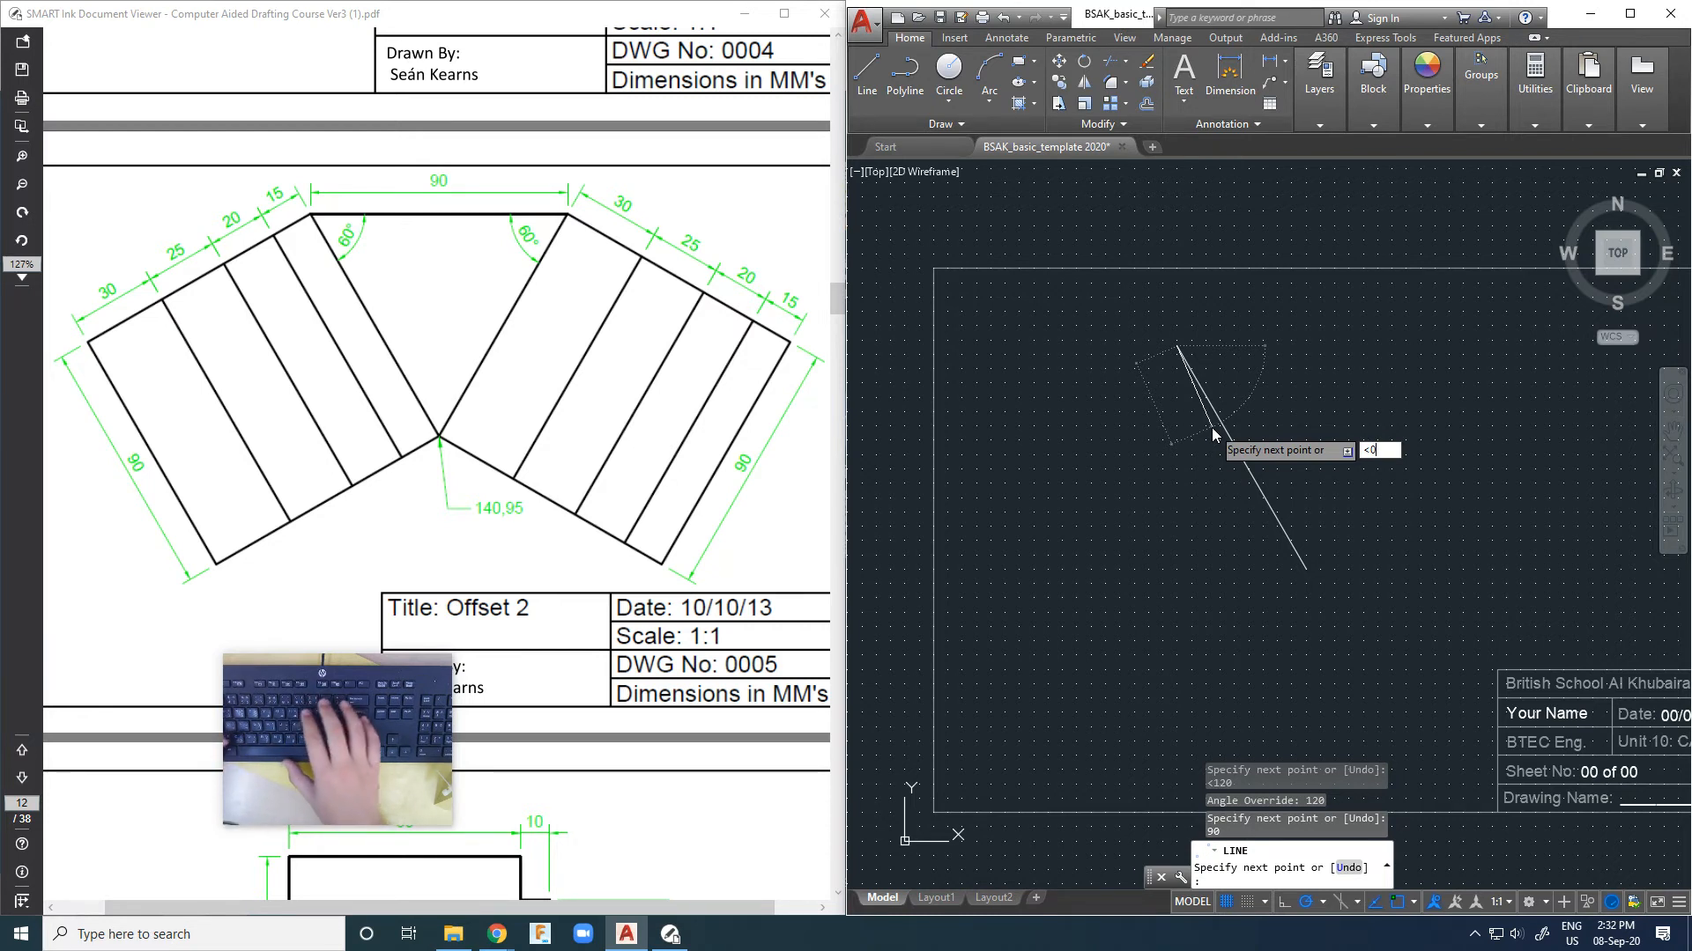
{"action": "key", "text": "Return"}
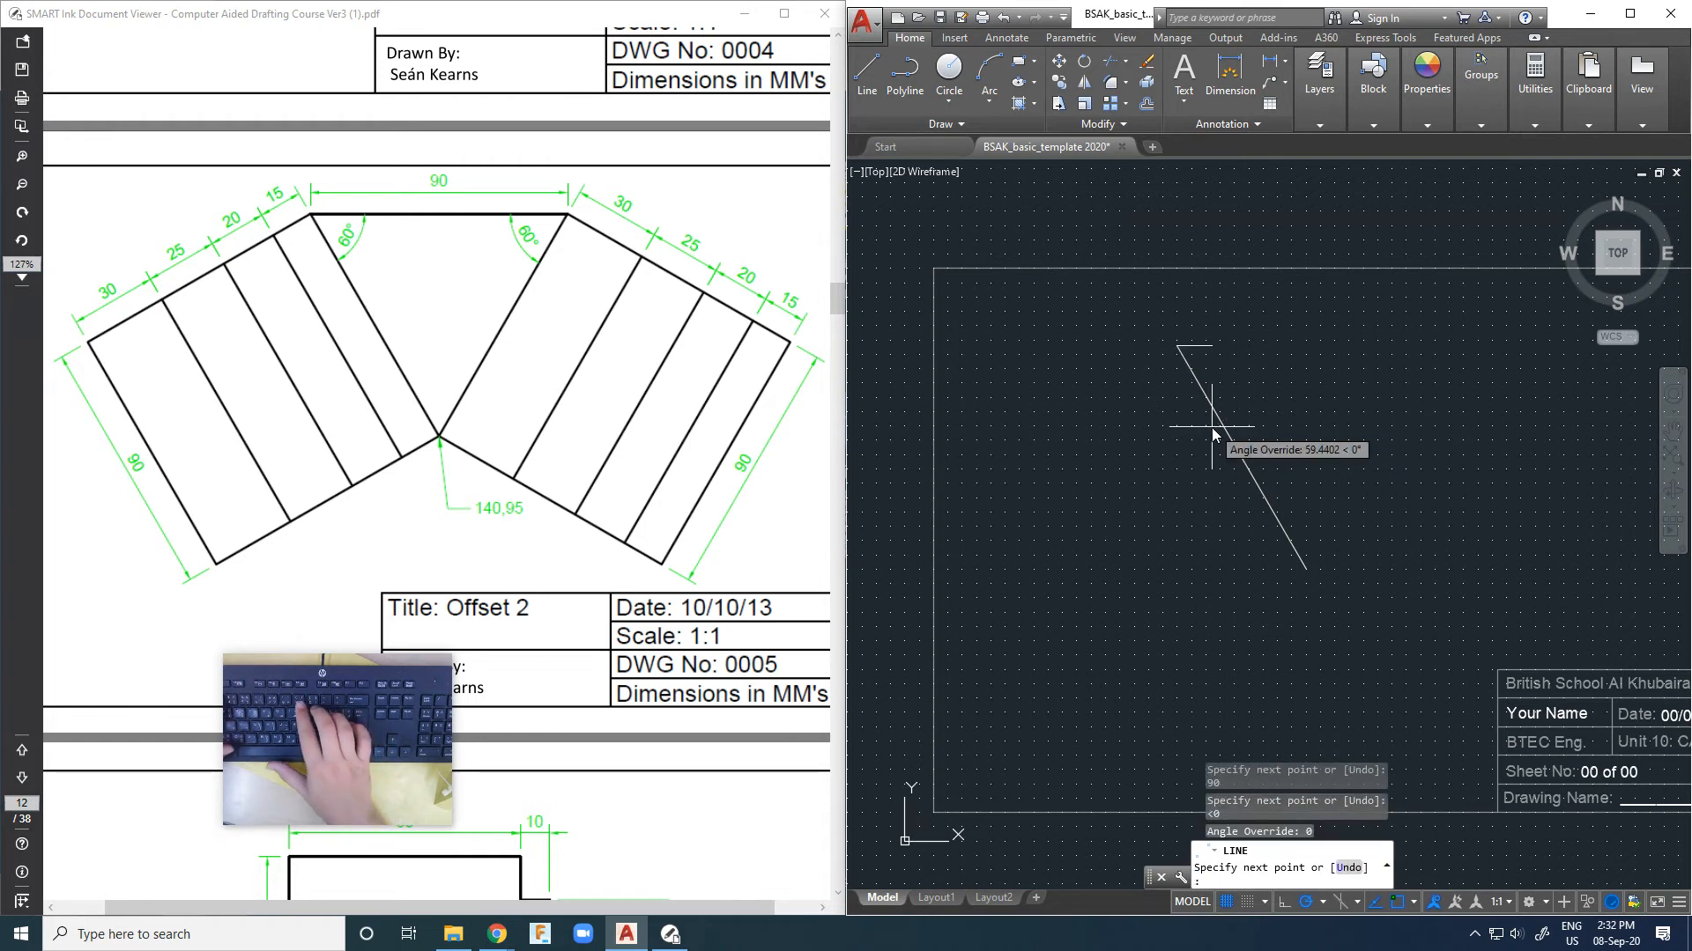
{"action": "type", "text": "90"}
{"action": "key", "text": "Return"}
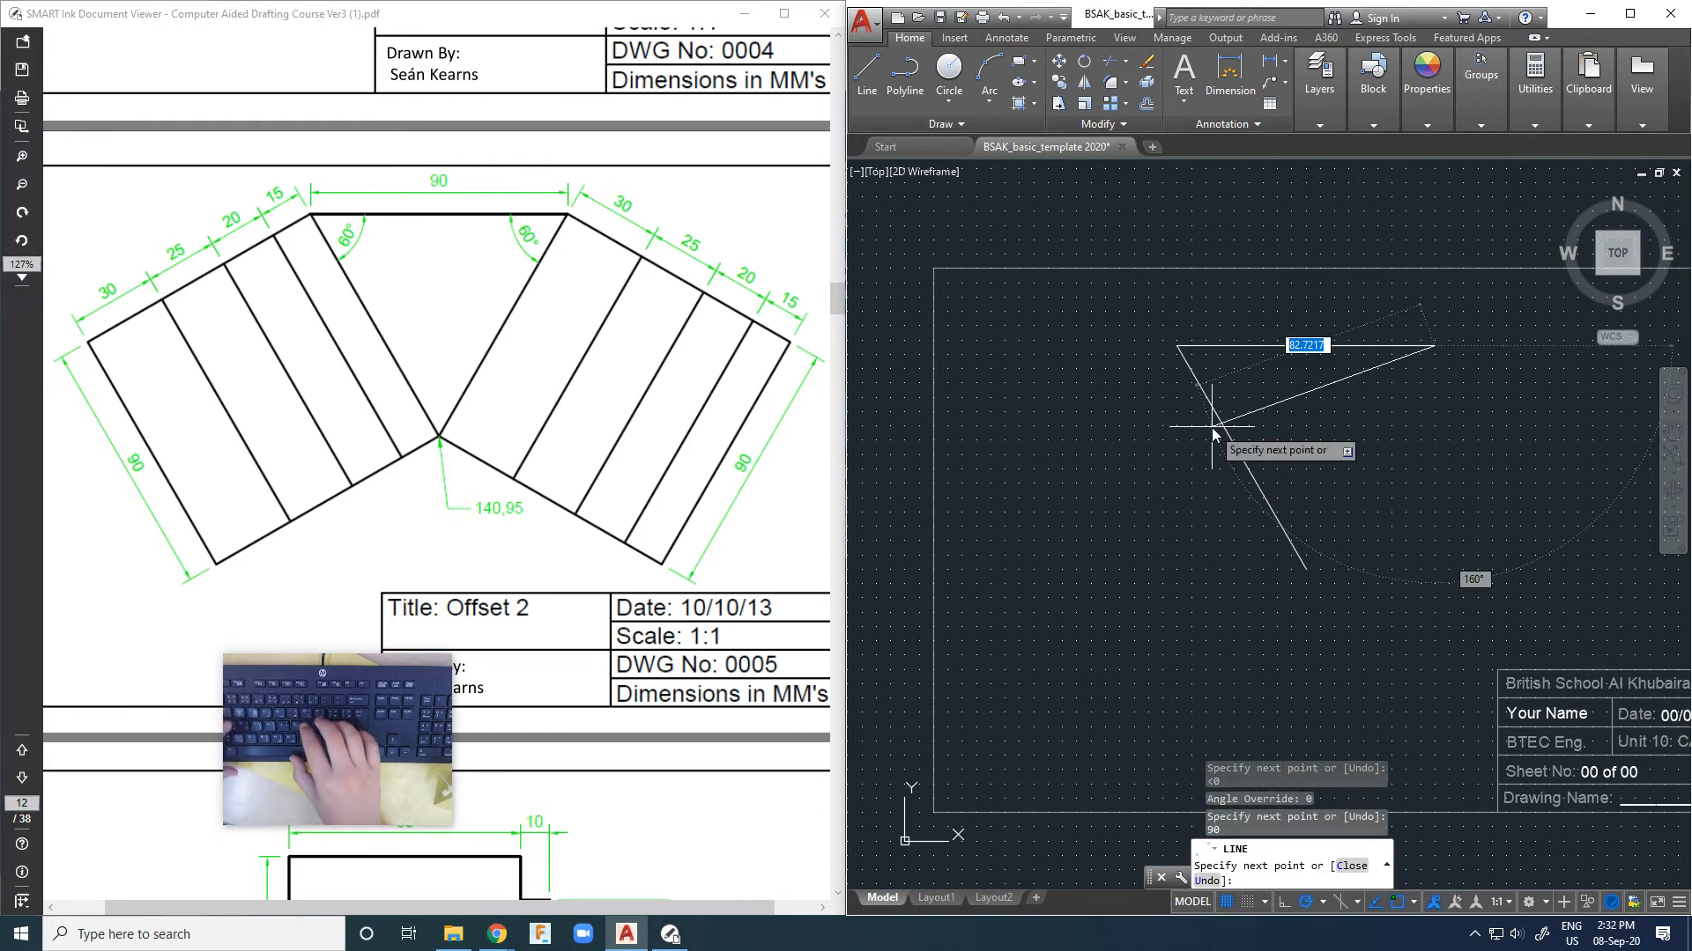
{"action": "type", "text": "c"}
{"action": "key", "text": "Return"}
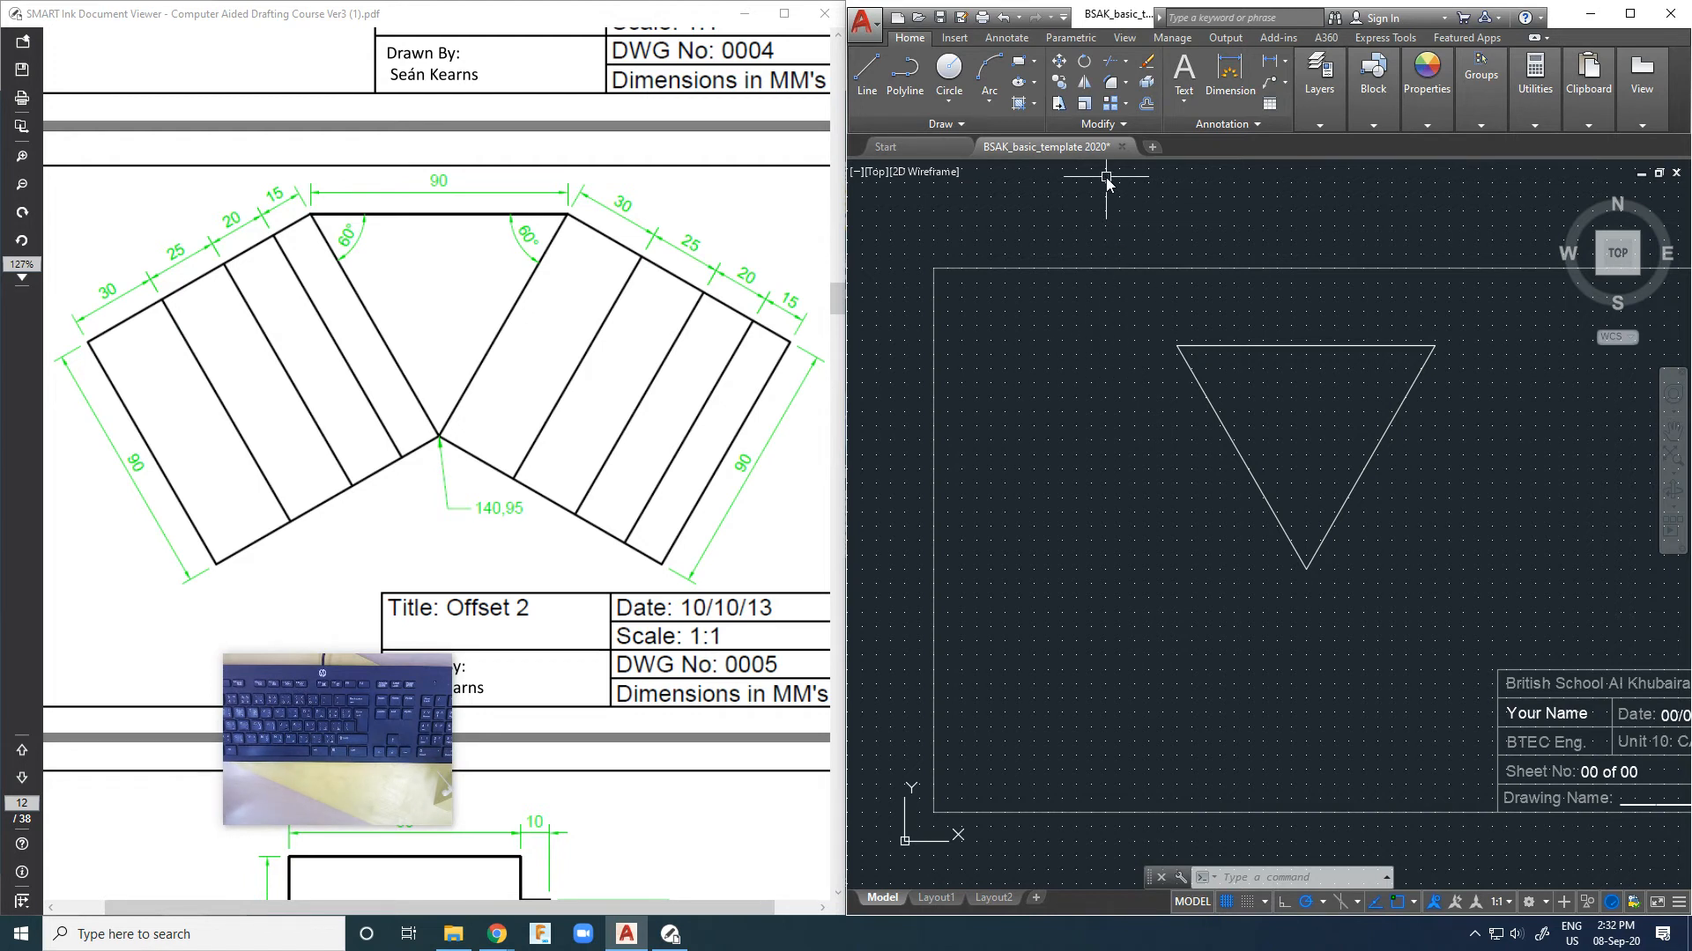
{"action": "mouse_move", "coordinate": [421, 694]}
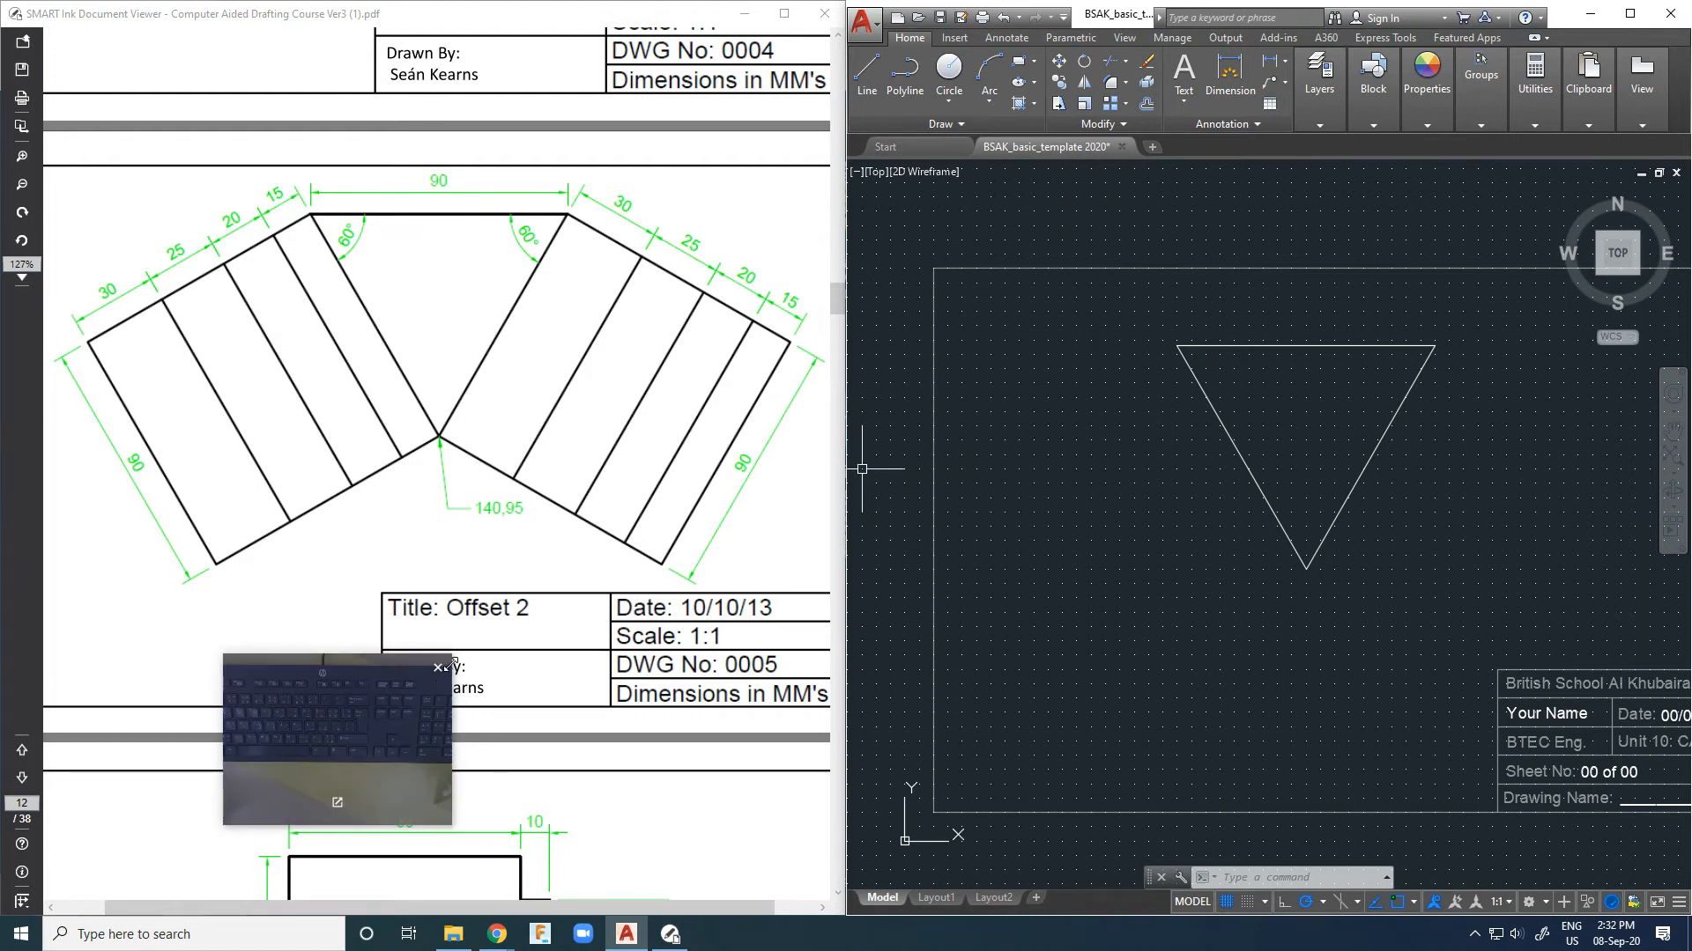
{"action": "left_click_drag", "start_coordinate": [451, 656], "coordinate": [570, 569]}
{"action": "left_click_drag", "start_coordinate": [440, 657], "coordinate": [467, 701]}
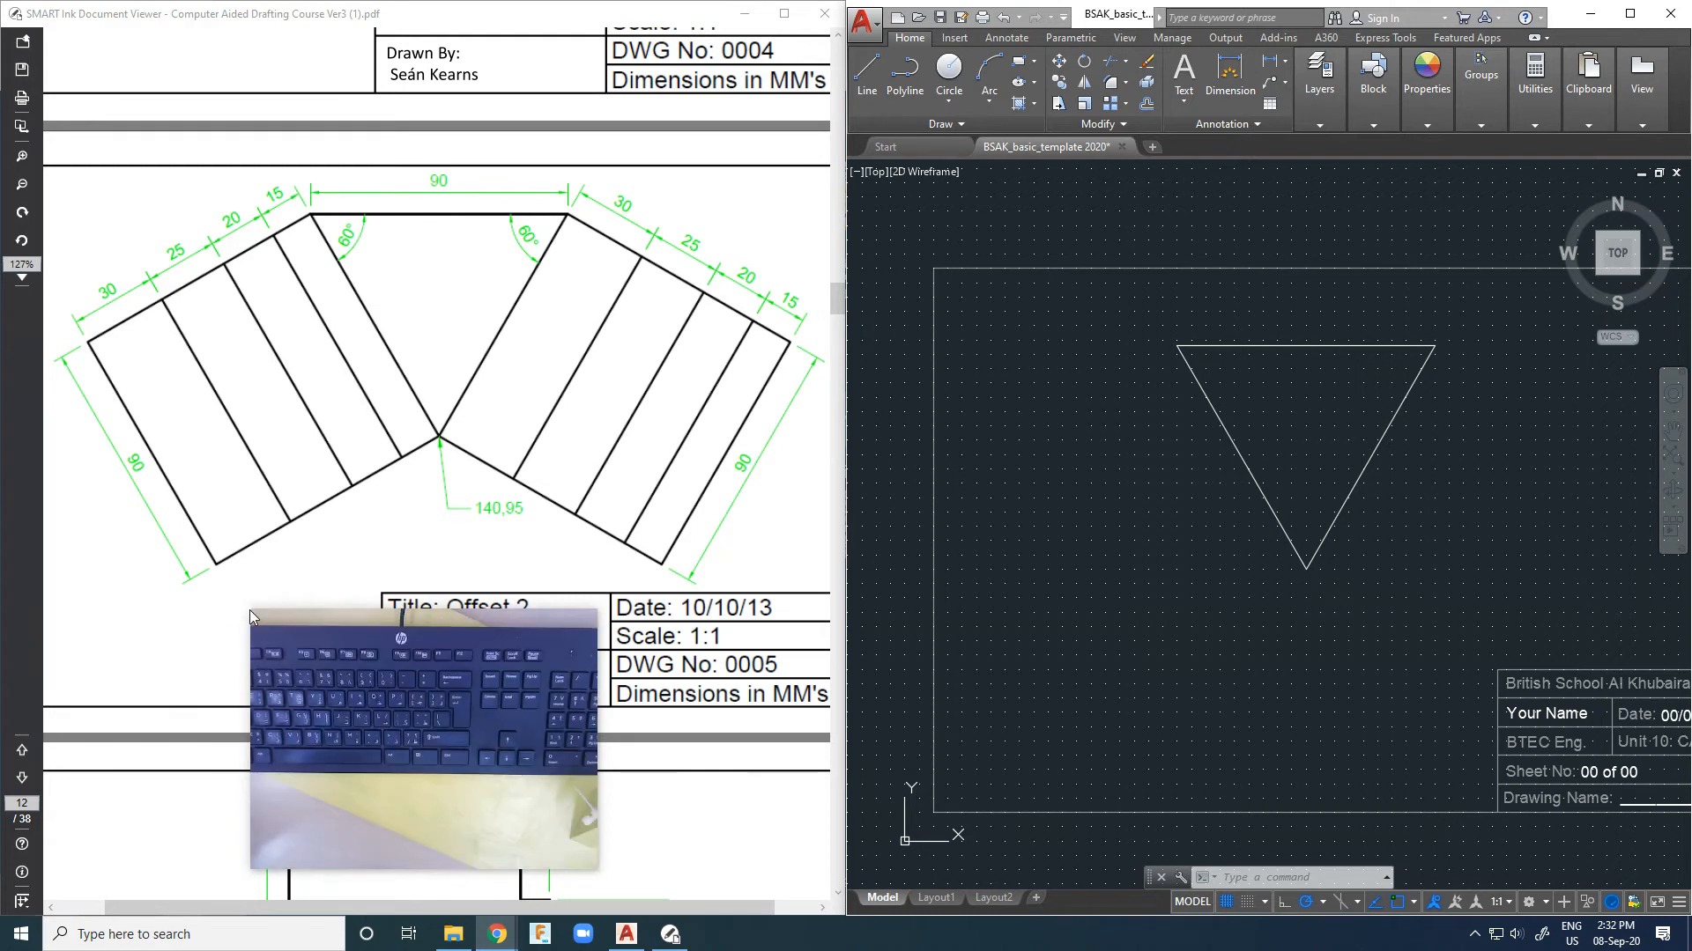
{"action": "left_click_drag", "start_coordinate": [255, 610], "coordinate": [221, 587]}
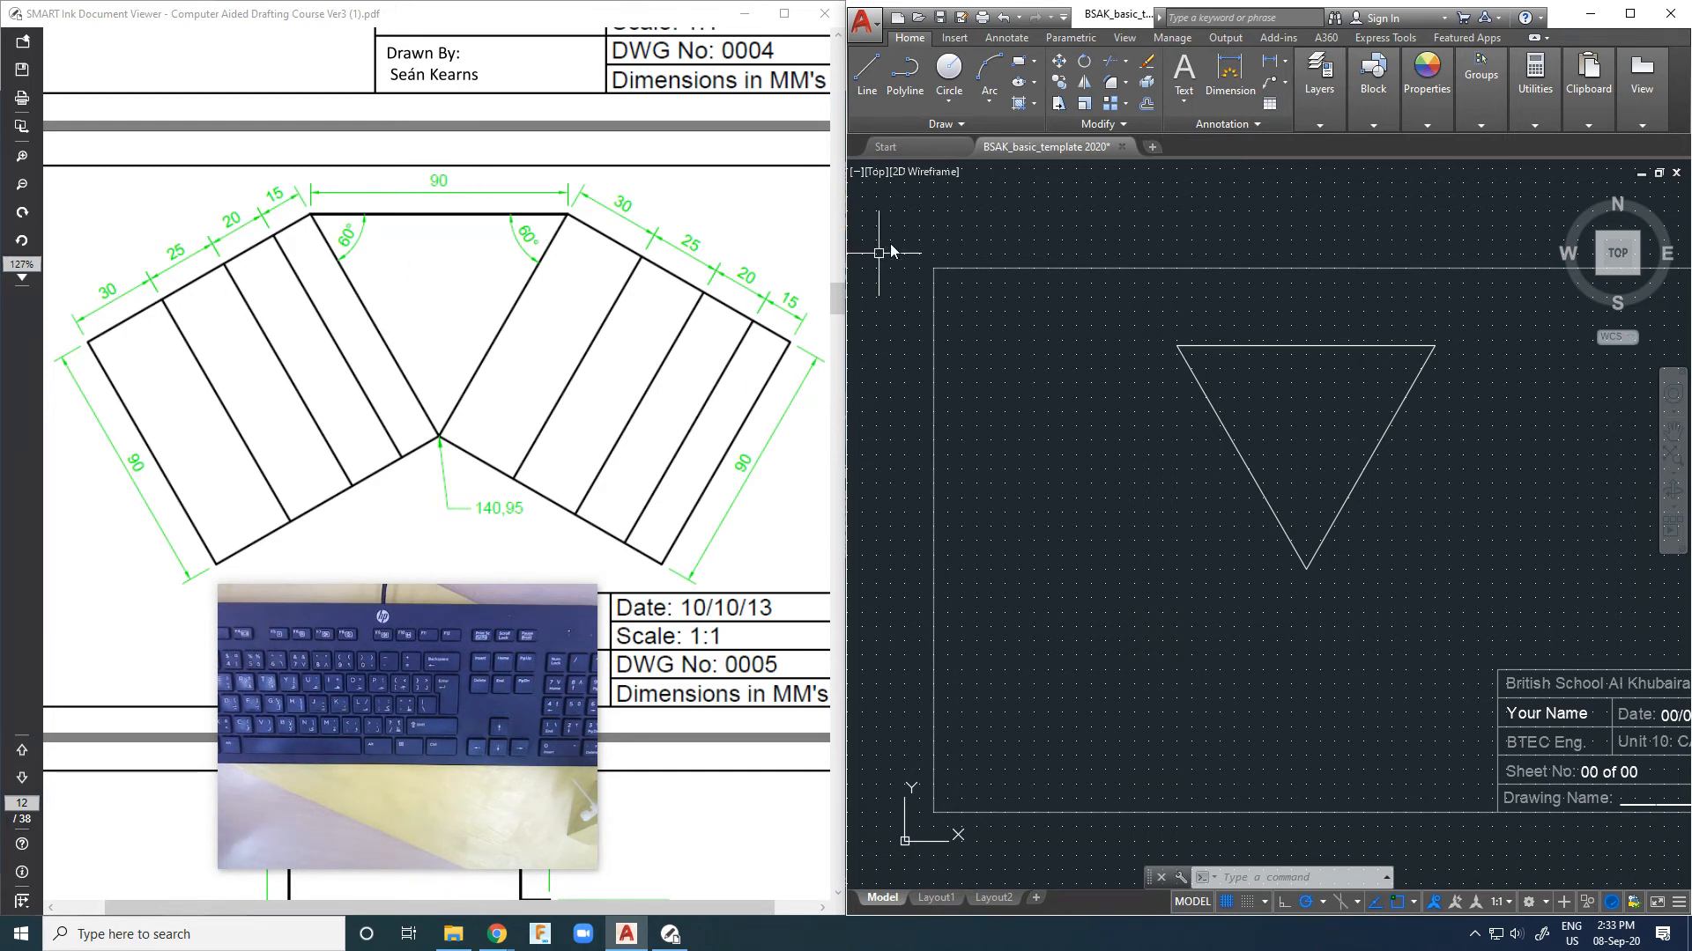
Step: Offset the triangle's two slanted sides outward by 90 mm, one to each side
{"action": "left_click", "coordinate": [1146, 106]}
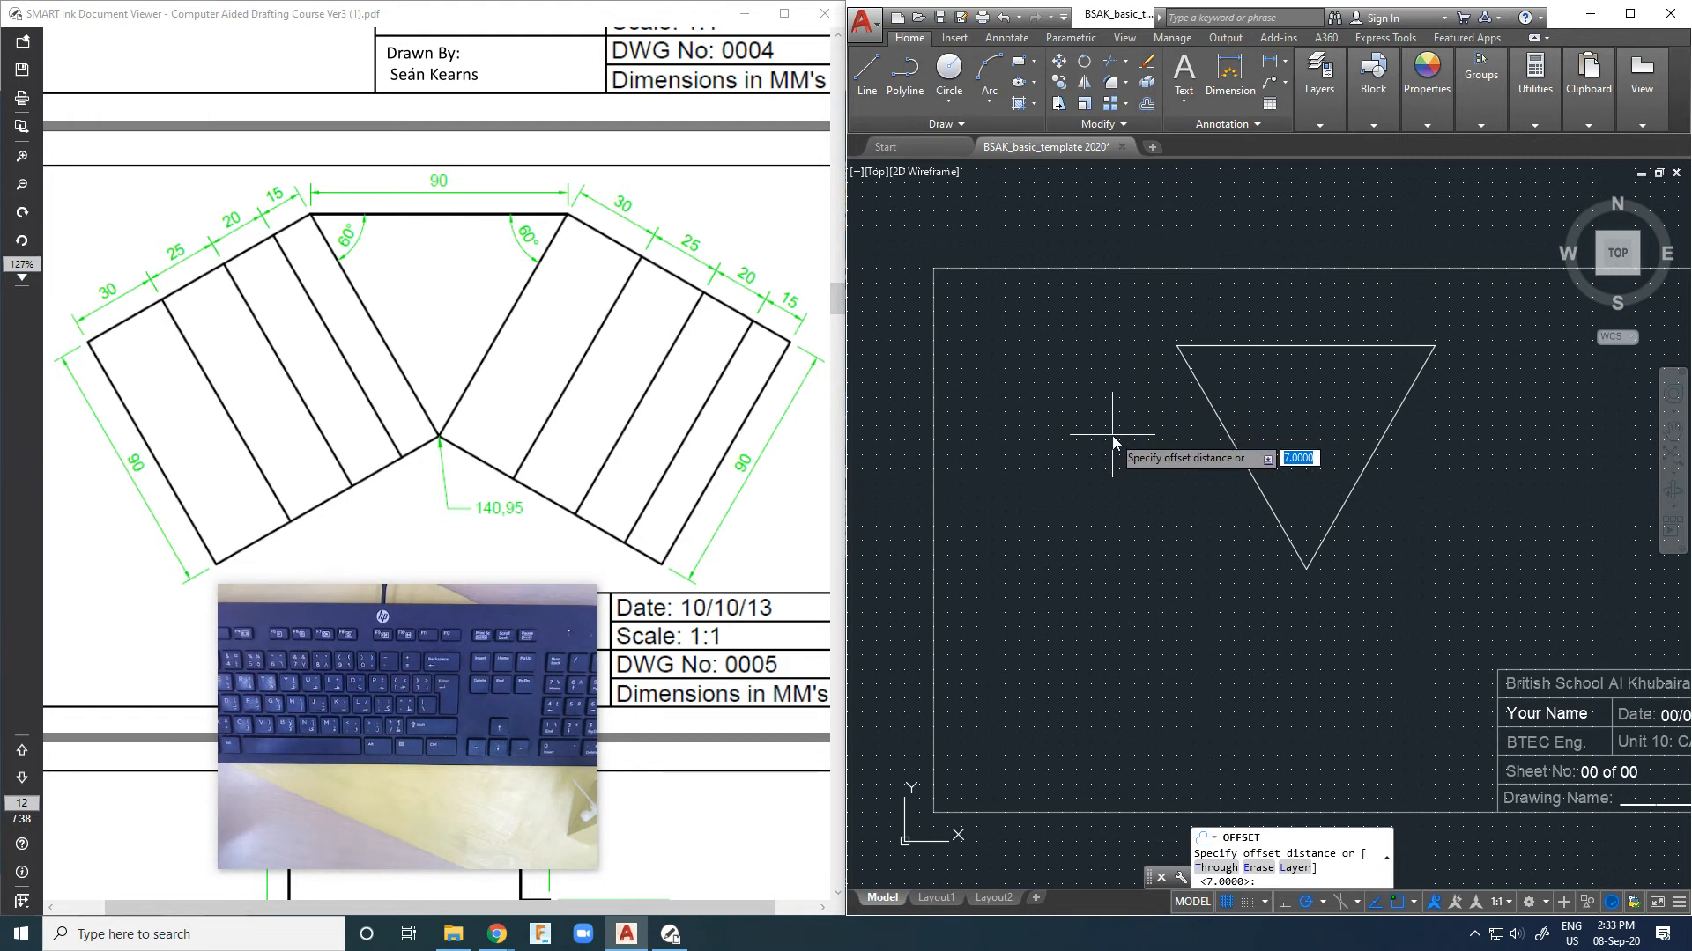
{"action": "type", "text": "90"}
{"action": "key", "text": "Return"}
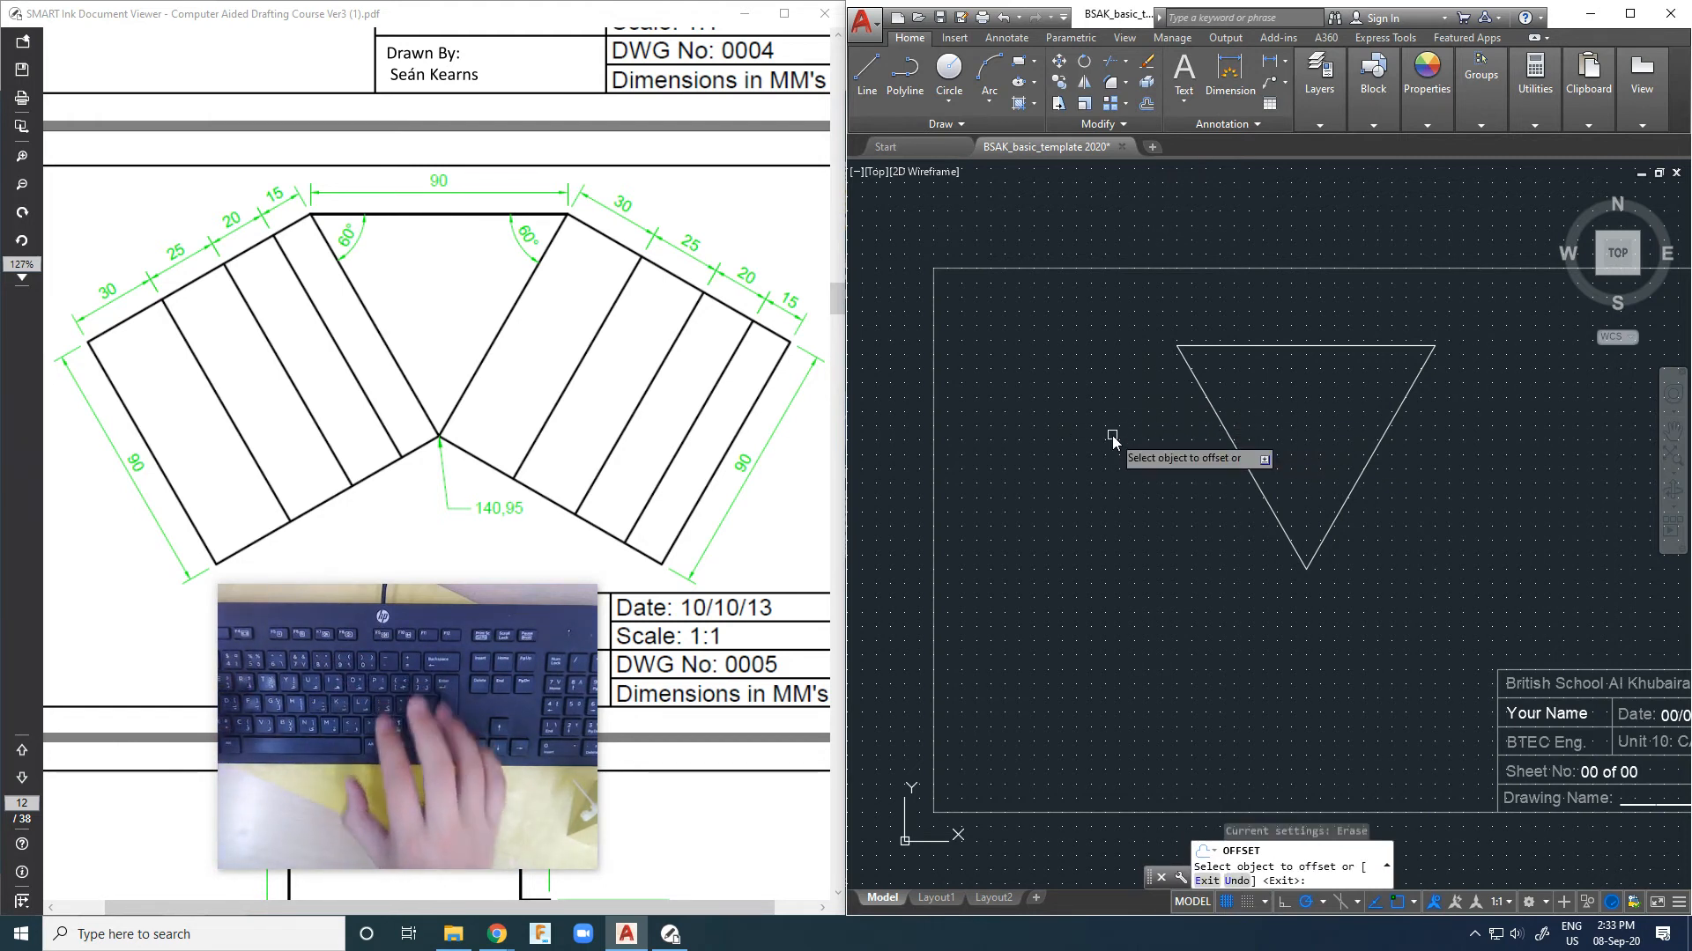
{"action": "left_click", "coordinate": [1218, 419]}
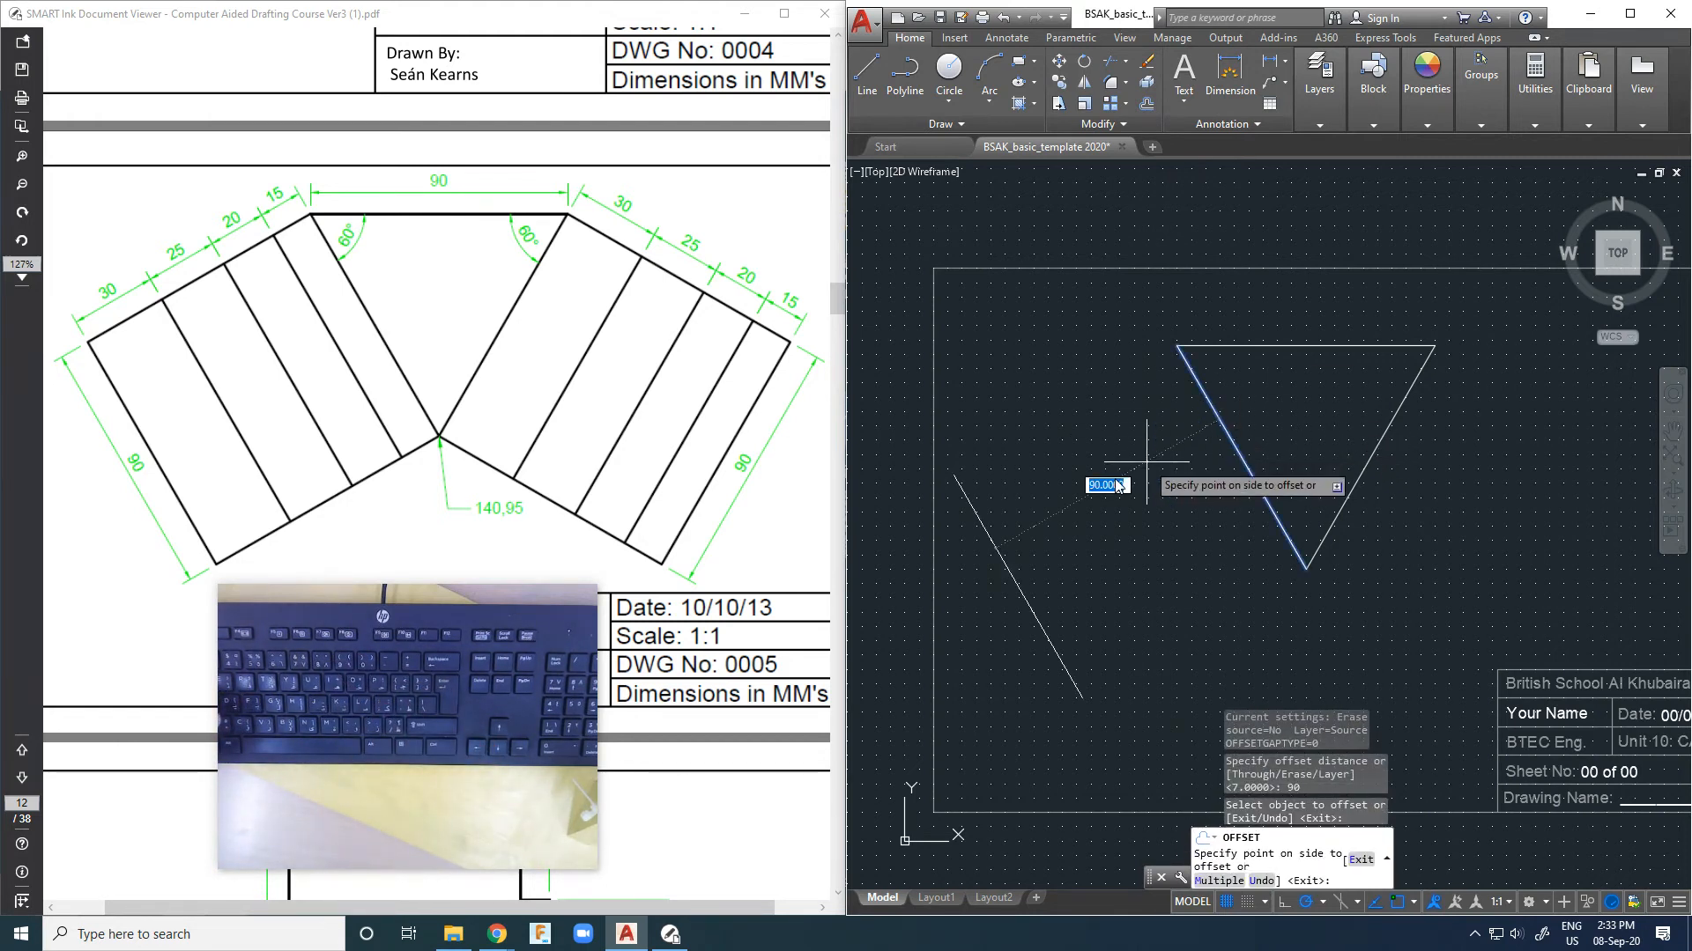
{"action": "left_click", "coordinate": [1033, 543]}
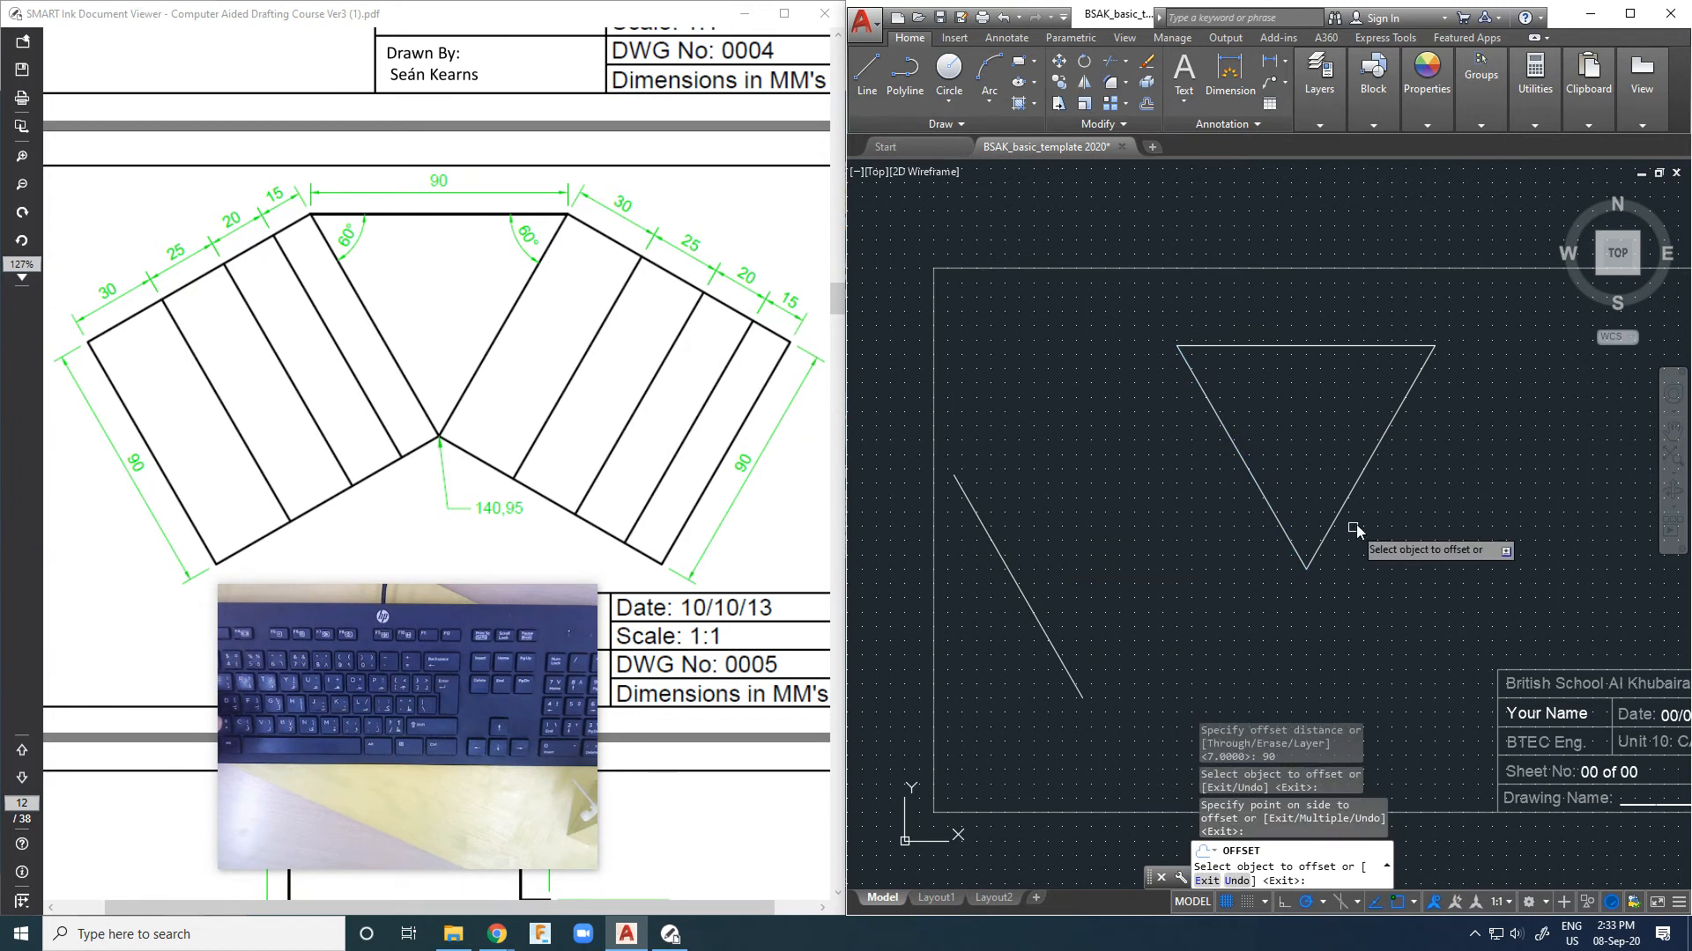
{"action": "left_click", "coordinate": [1373, 465]}
{"action": "left_click", "coordinate": [1443, 525]}
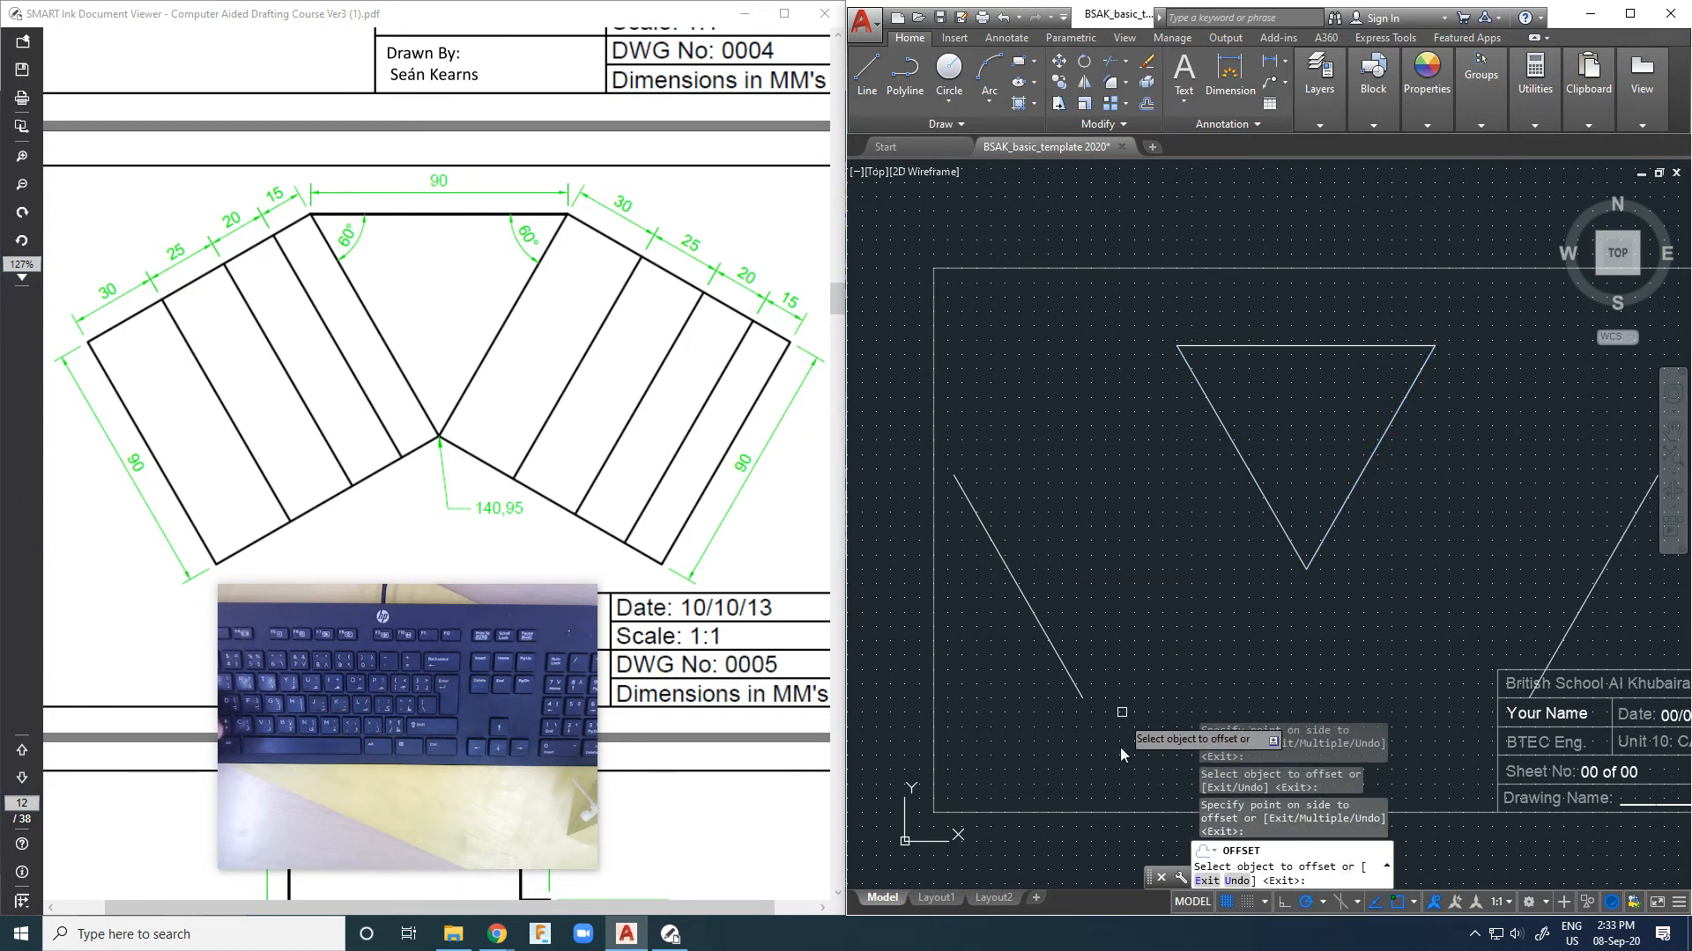
Step: Offset the triangle's left slanted side 15 mm outward and the outer right line 15 mm inward toward the triangle
{"action": "mouse_move", "coordinate": [1357, 613]}
{"action": "middle_mouse_down"}
{"action": "mouse_move", "coordinate": [1260, 614]}
{"action": "mouse_move", "coordinate": [1288, 603]}
{"action": "middle_mouse_up"}
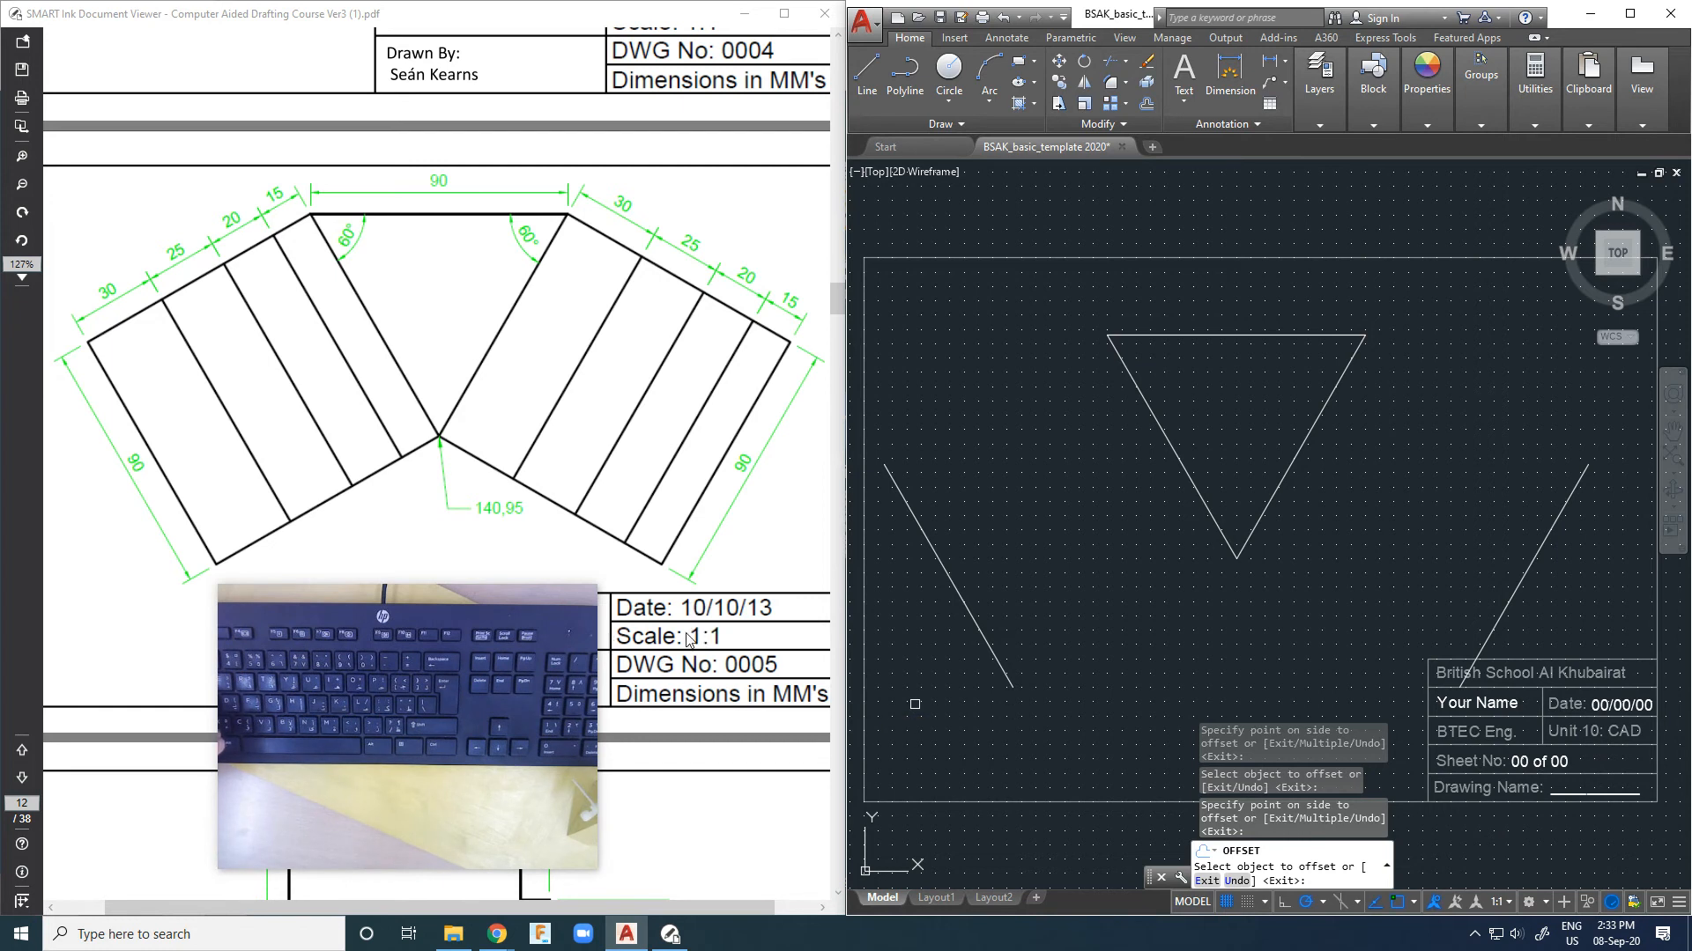
{"action": "mouse_move", "coordinate": [511, 689]}
{"action": "left_mouse_down"}
{"action": "mouse_move", "coordinate": [321, 678]}
{"action": "mouse_move", "coordinate": [396, 737]}
{"action": "mouse_move", "coordinate": [522, 723]}
{"action": "mouse_move", "coordinate": [525, 680]}
{"action": "left_mouse_up"}
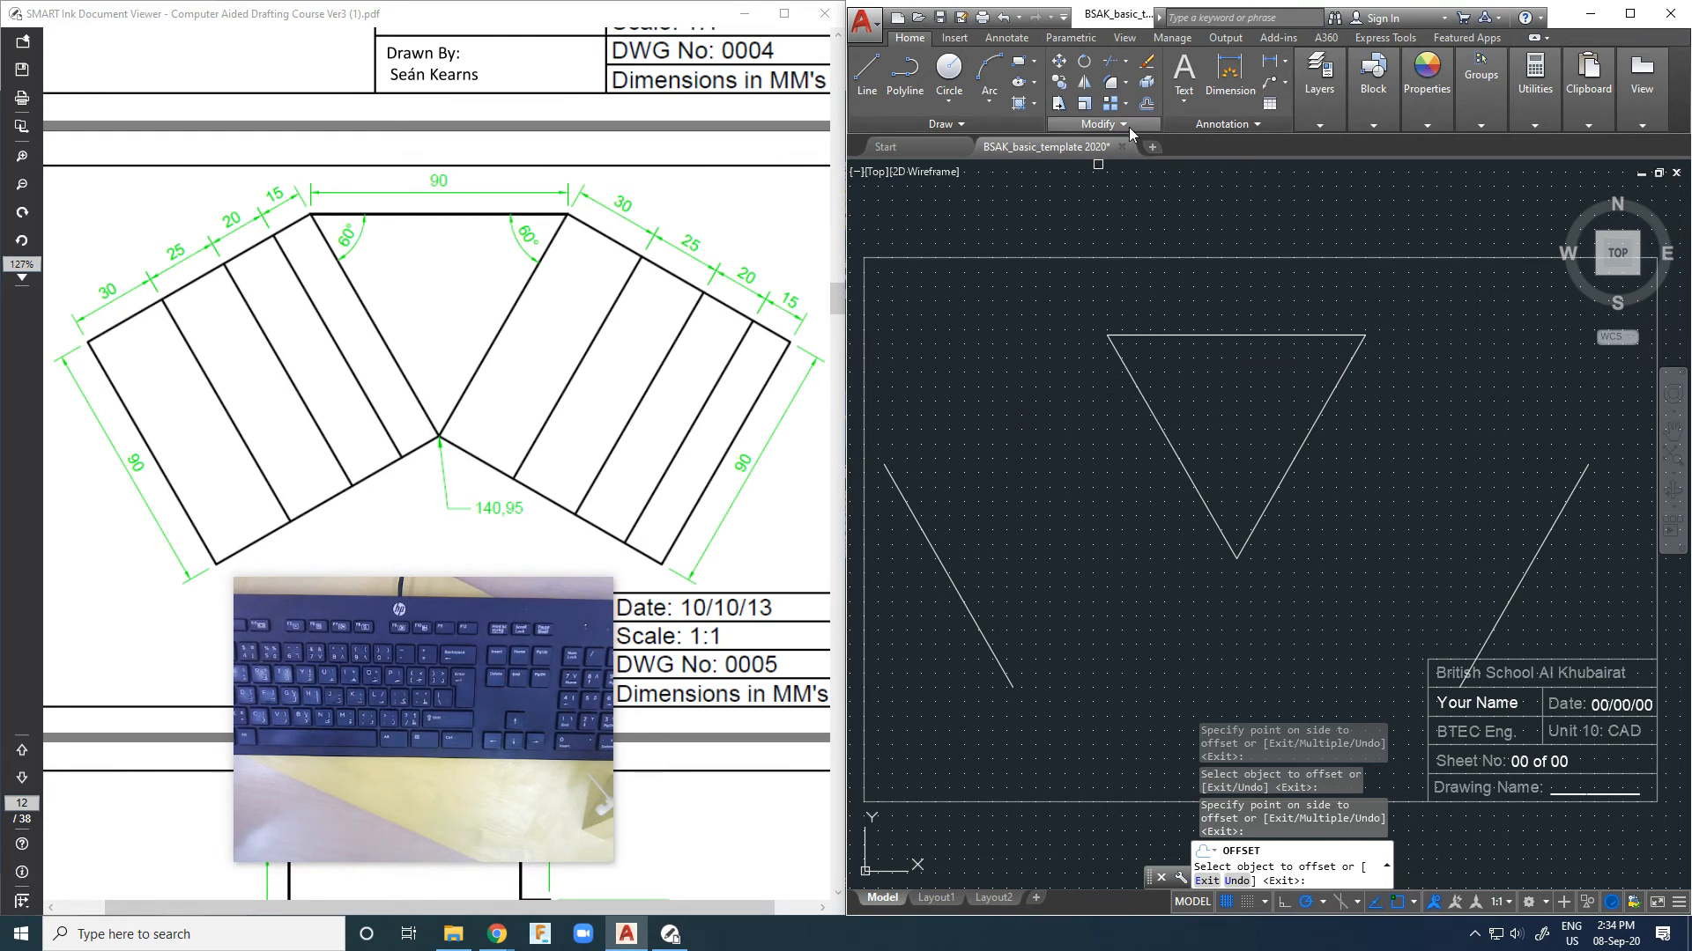
{"action": "left_click", "coordinate": [1146, 106]}
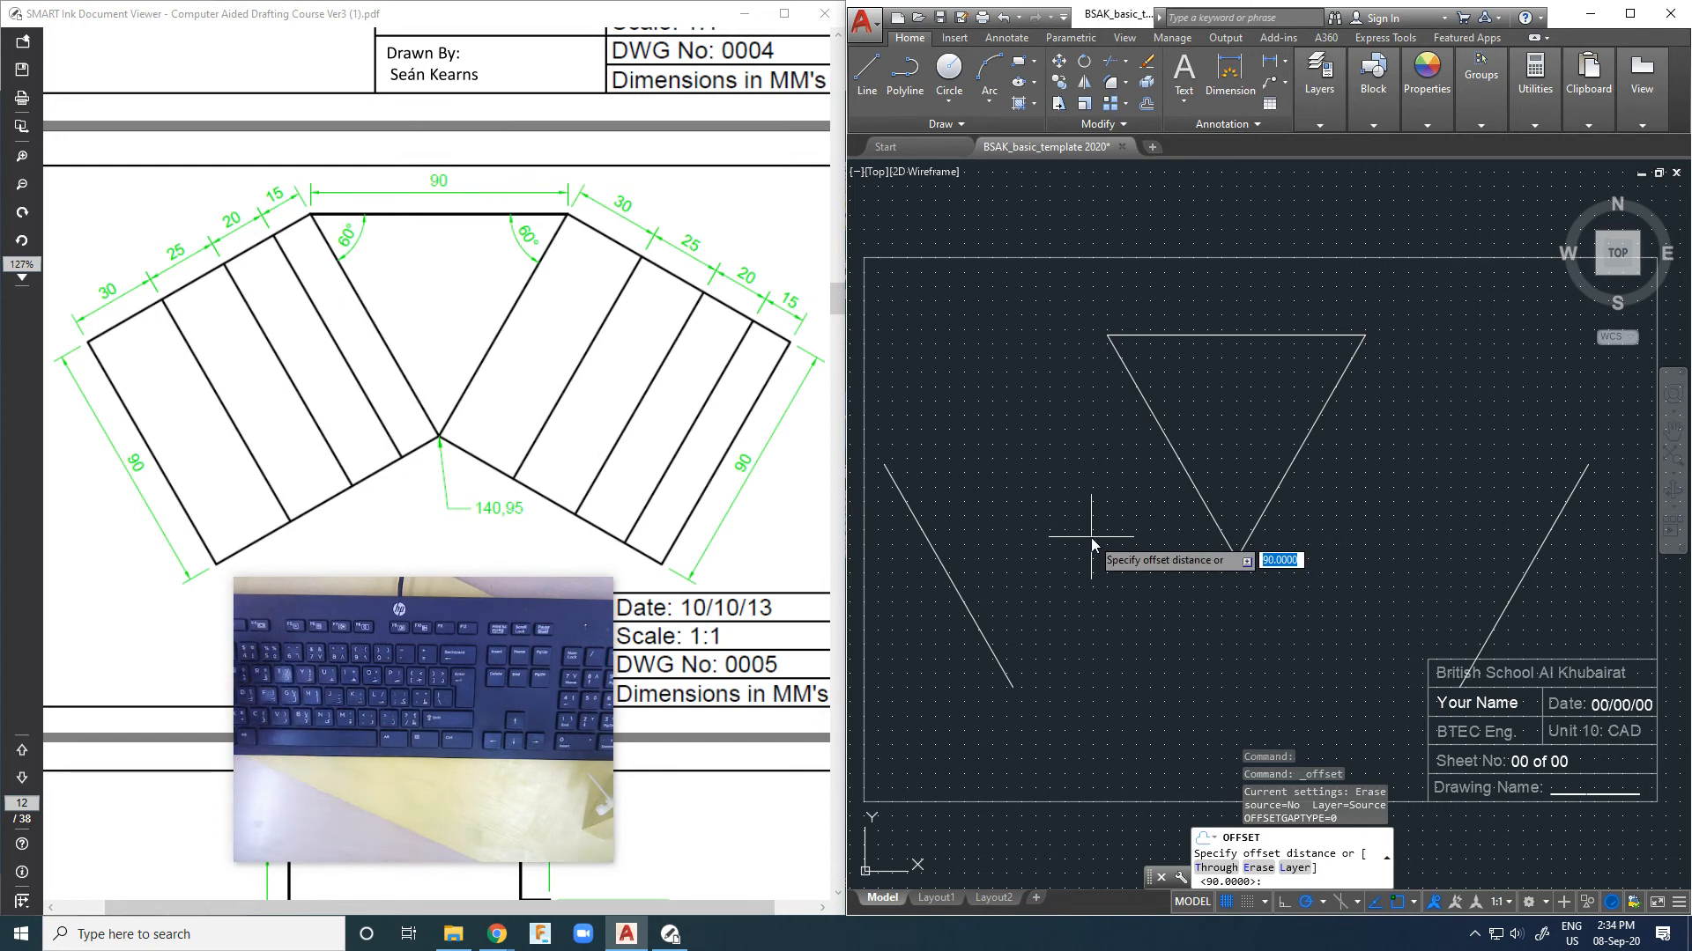
{"action": "type", "text": "15"}
{"action": "key", "text": "Return"}
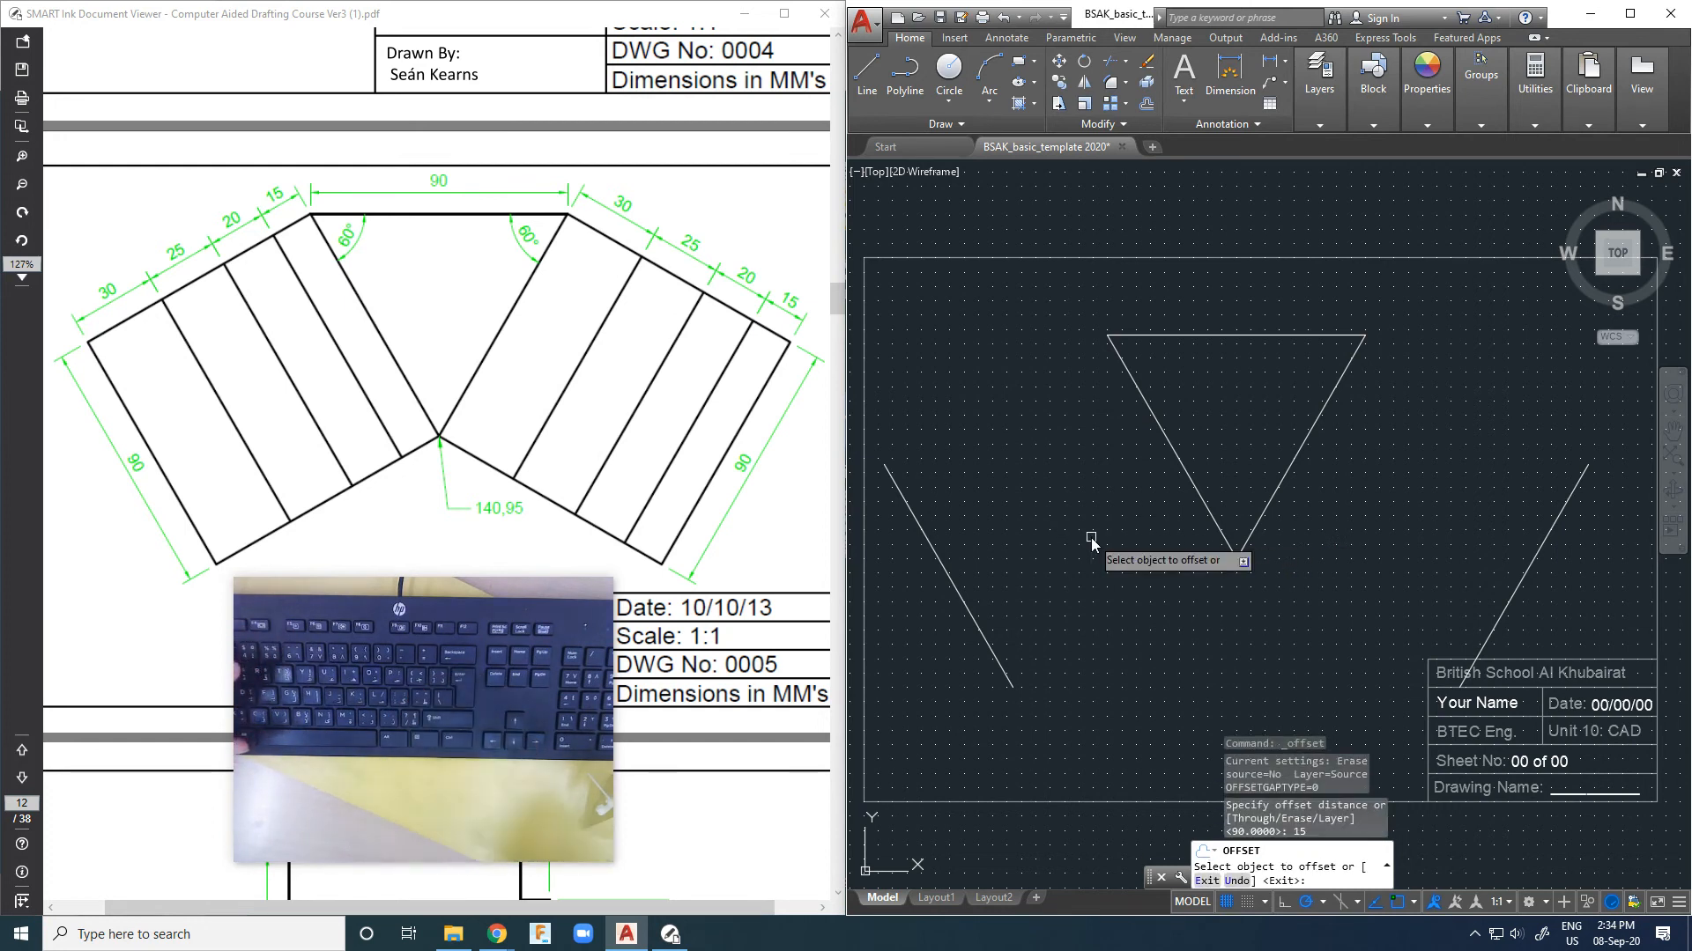
{"action": "left_click", "coordinate": [1177, 459]}
{"action": "left_click", "coordinate": [1157, 555]}
{"action": "left_click", "coordinate": [1509, 596]}
{"action": "left_click", "coordinate": [1500, 590]}
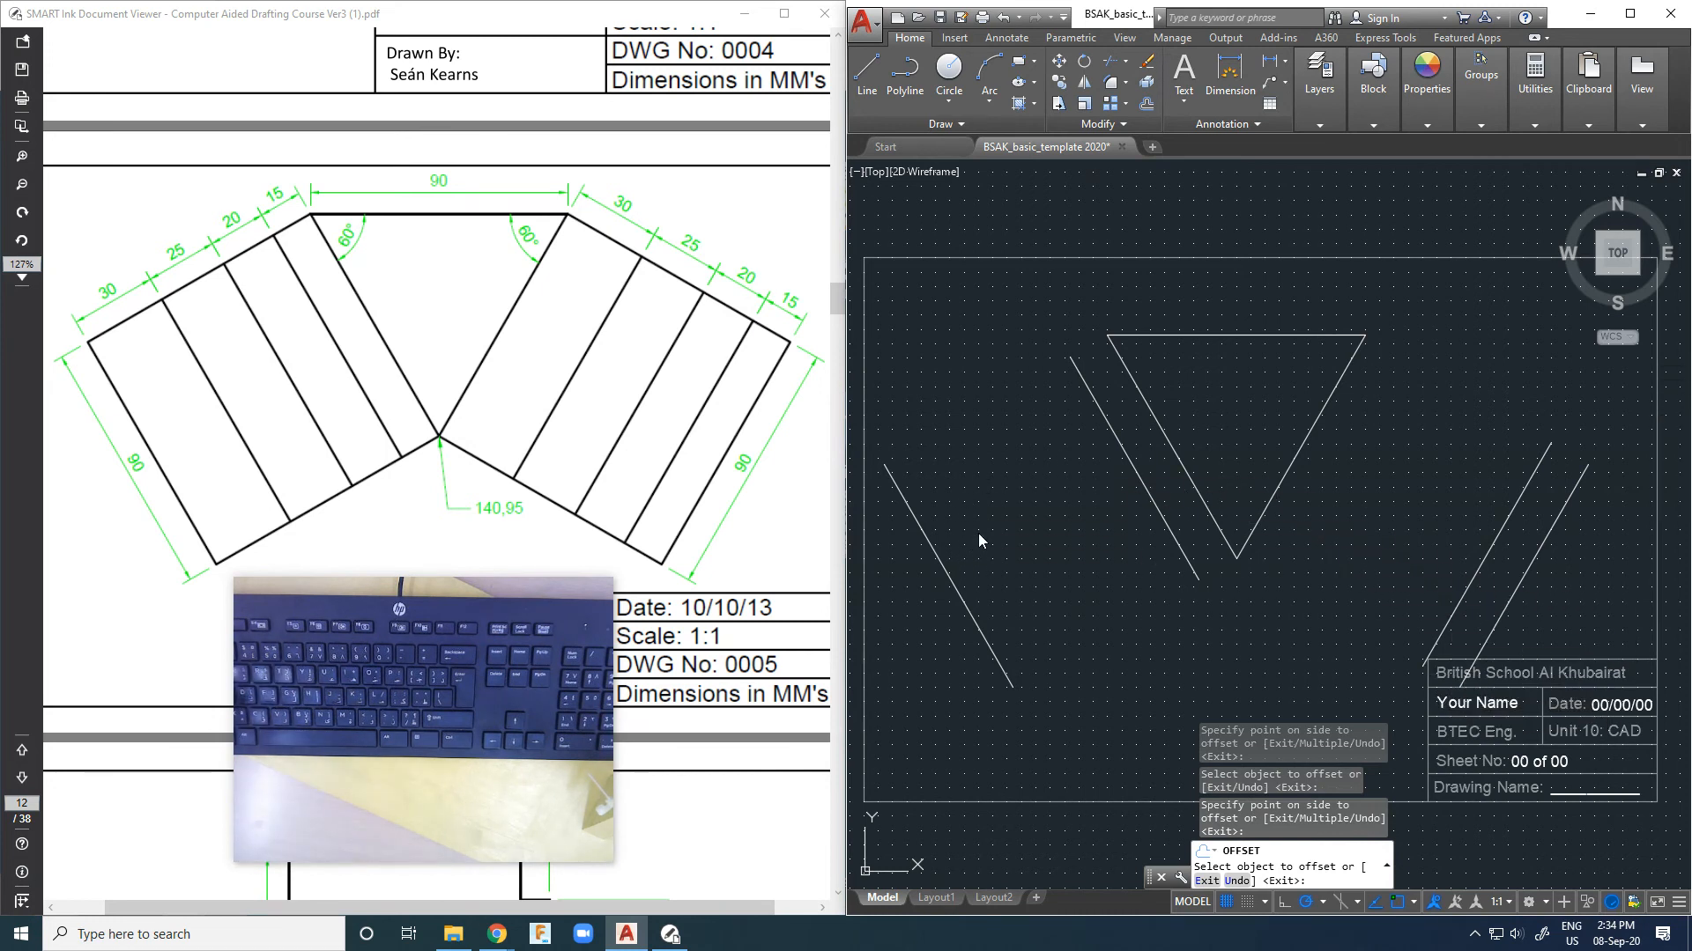
{"action": "key", "text": "Escape"}
Step: Offset the 15 mm offset line in each half a further 20 mm to the left
{"action": "type", "text": "o"}
{"action": "key", "text": "Return"}
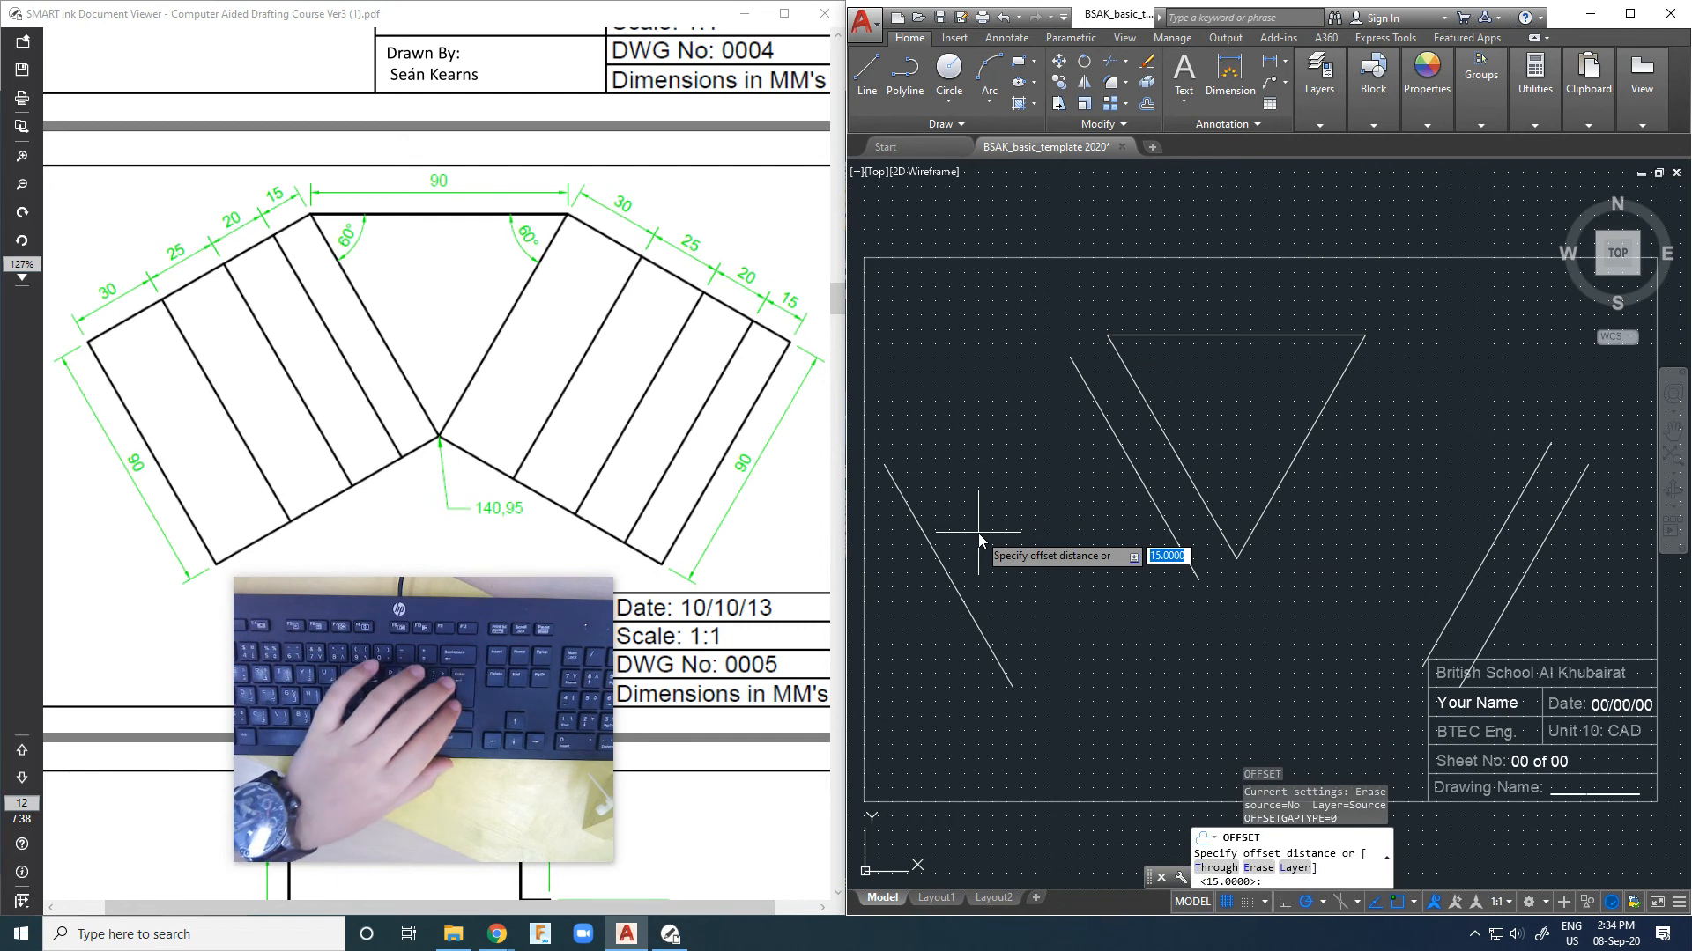
{"action": "type", "text": "20"}
{"action": "key", "text": "Return"}
{"action": "left_click", "coordinate": [1152, 509]}
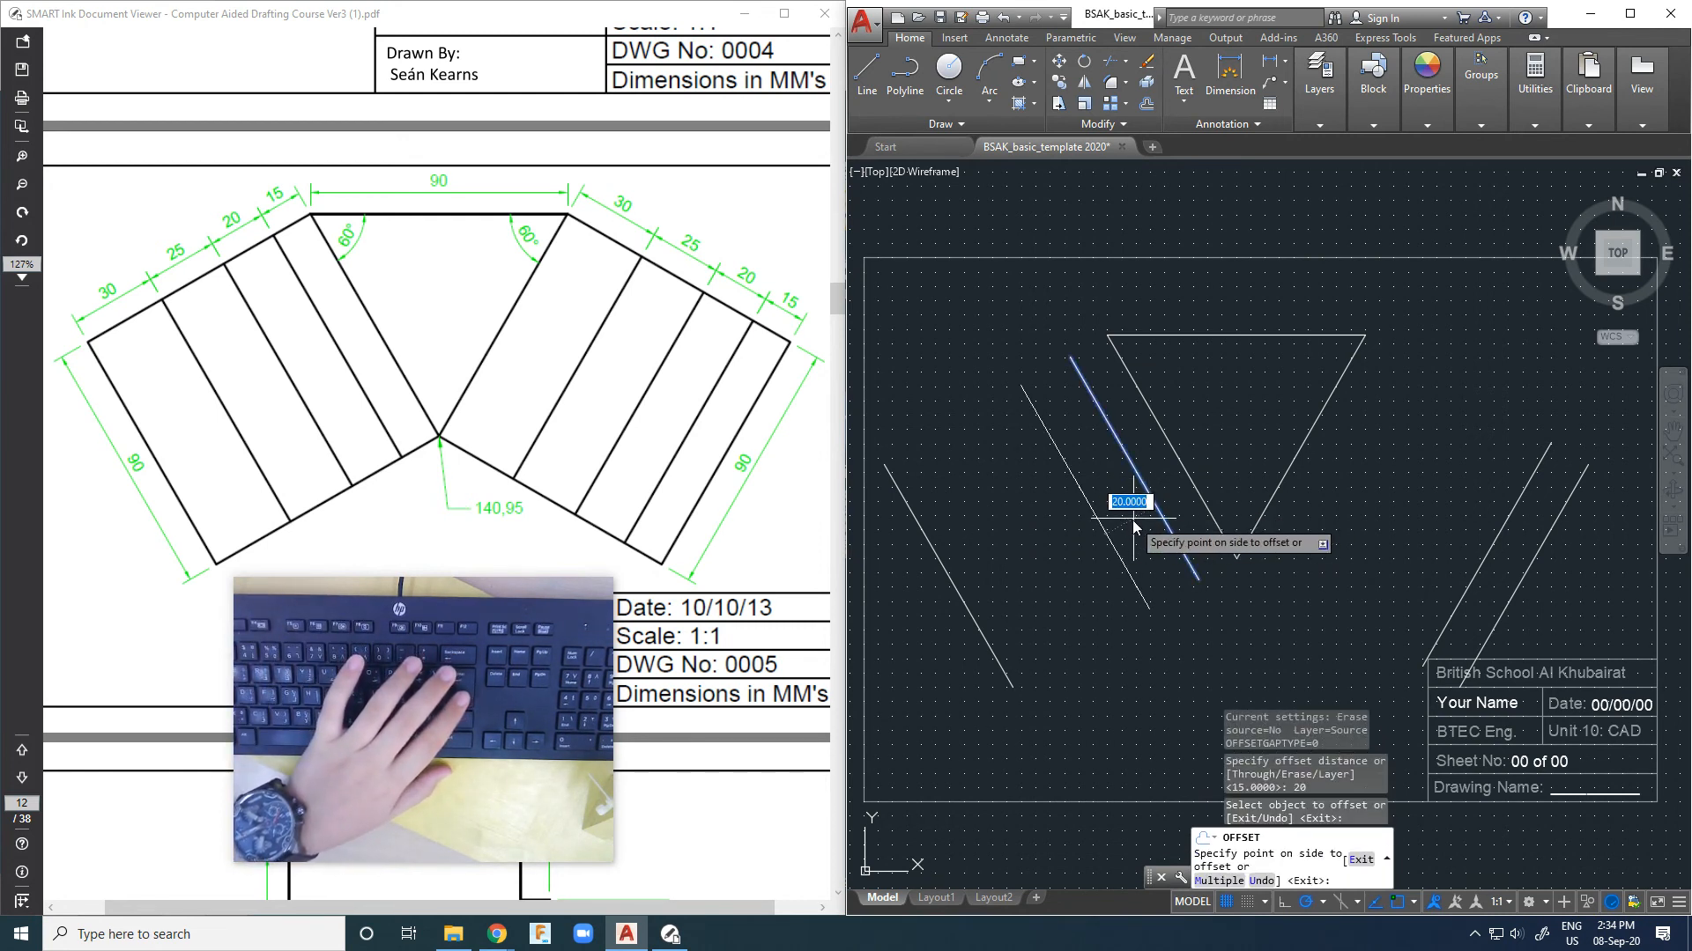
{"action": "left_click", "coordinate": [1130, 521]}
{"action": "left_click", "coordinate": [1471, 588]}
{"action": "left_click", "coordinate": [1429, 577]}
{"action": "right_click", "coordinate": [1063, 615]}
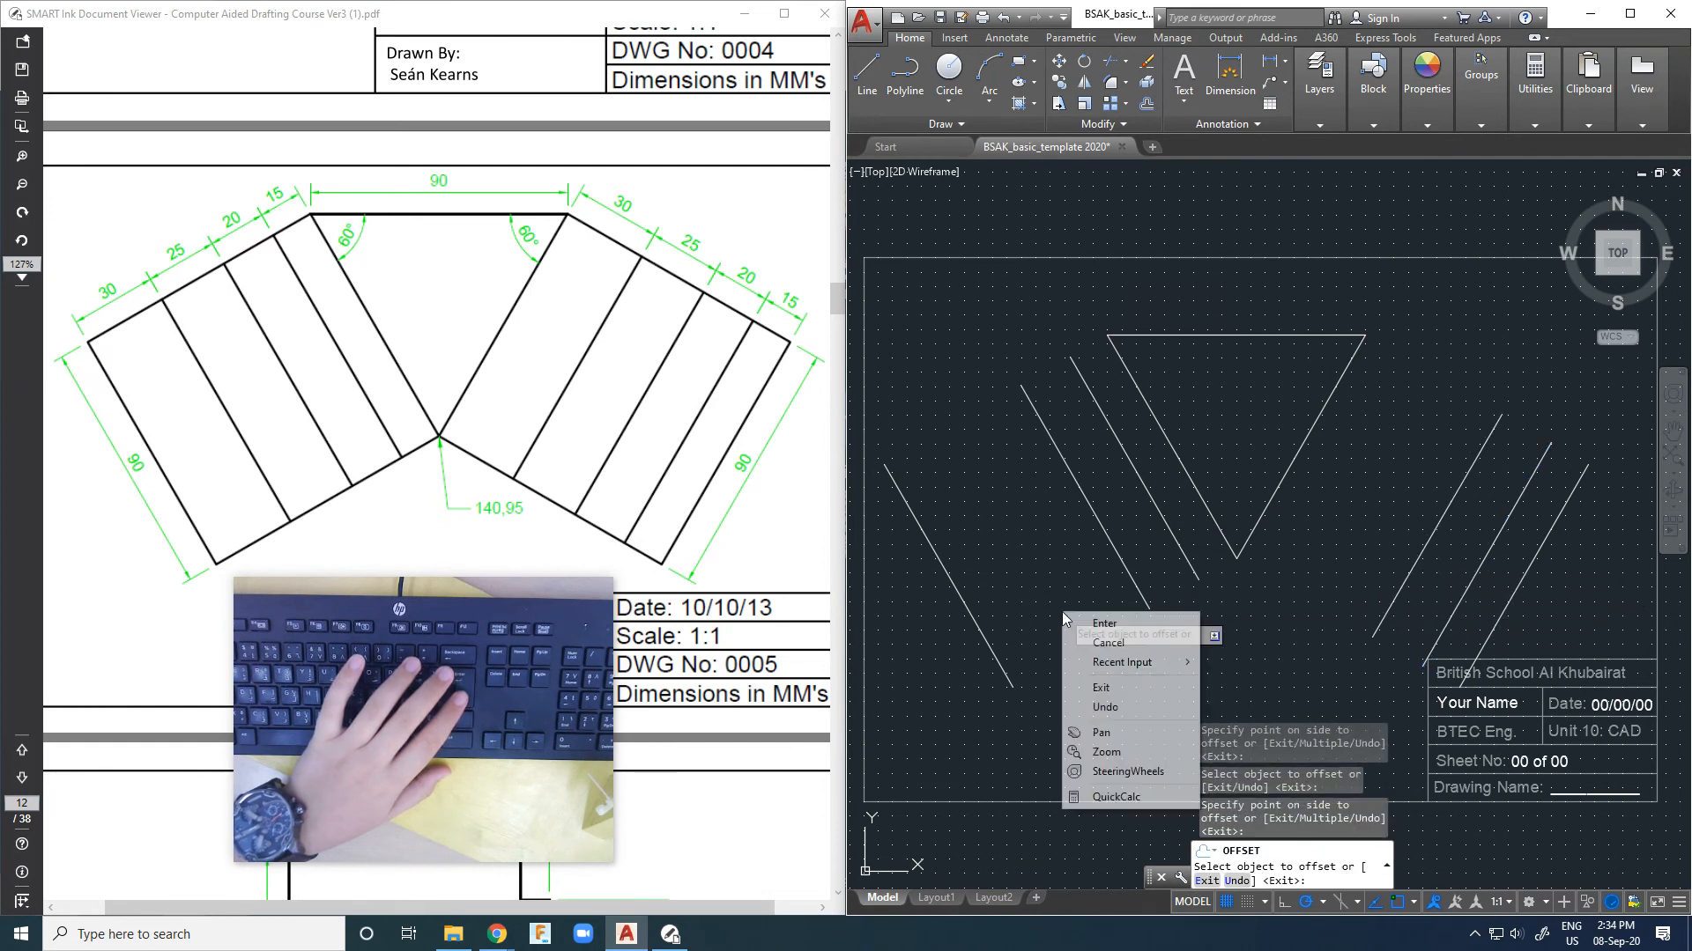
{"action": "left_click", "coordinate": [1079, 615]}
Step: Offset the 20 mm offset line in each half a further 25 mm to the left
{"action": "right_click", "coordinate": [1089, 622]}
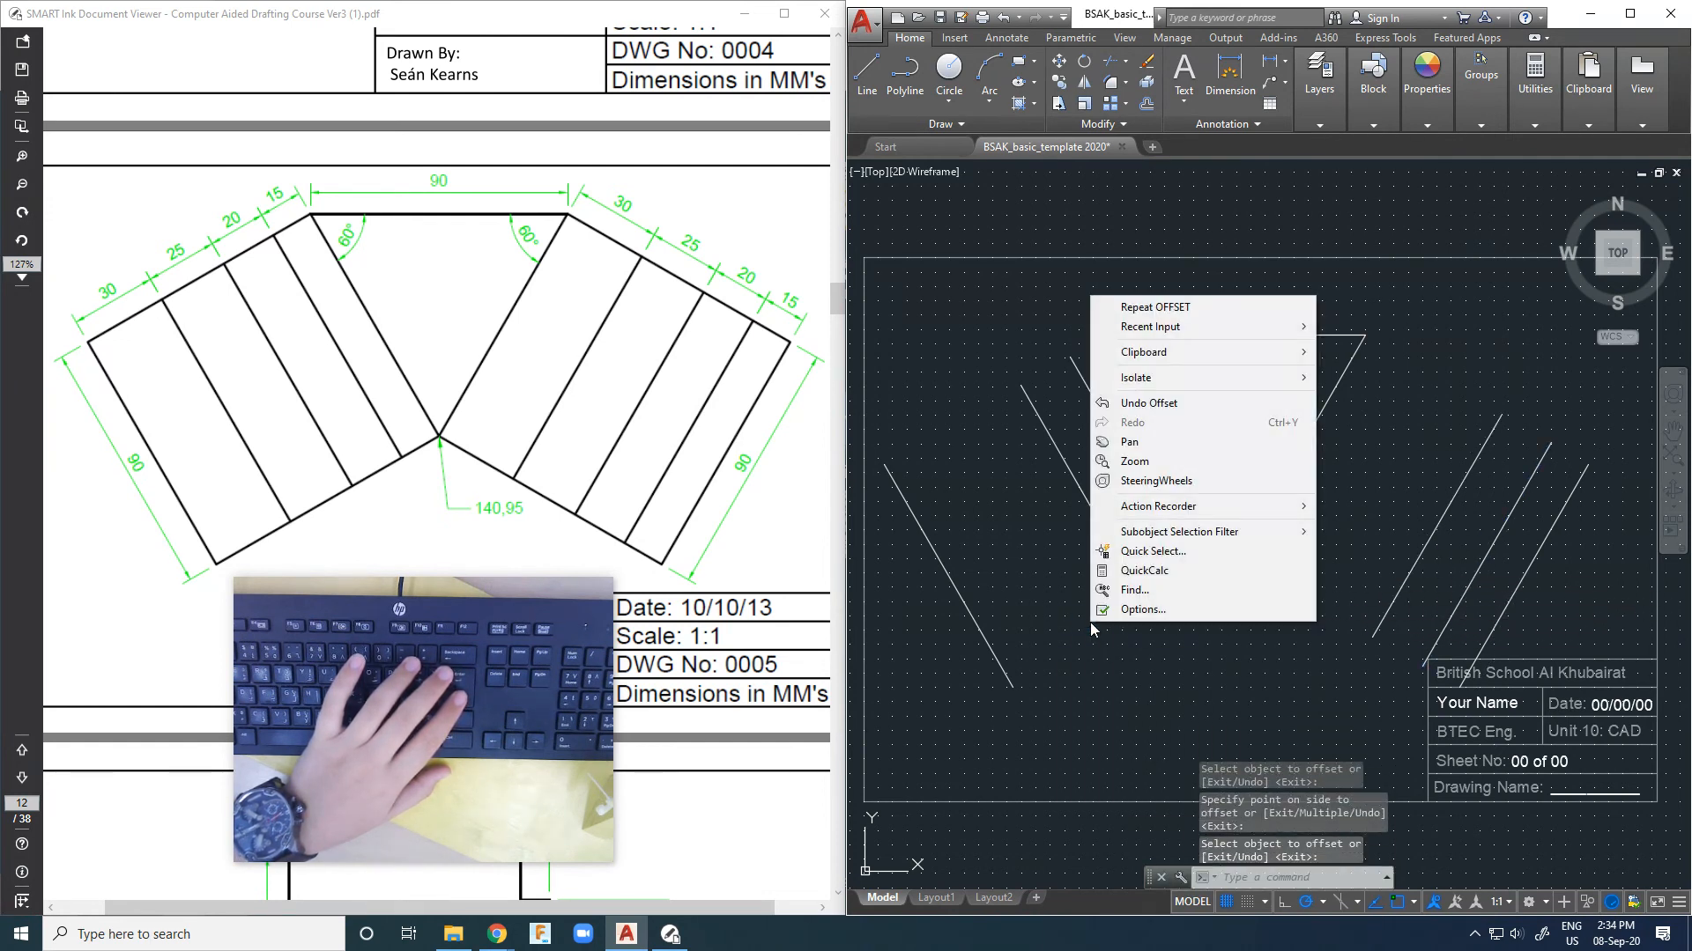
{"action": "left_click", "coordinate": [1139, 305]}
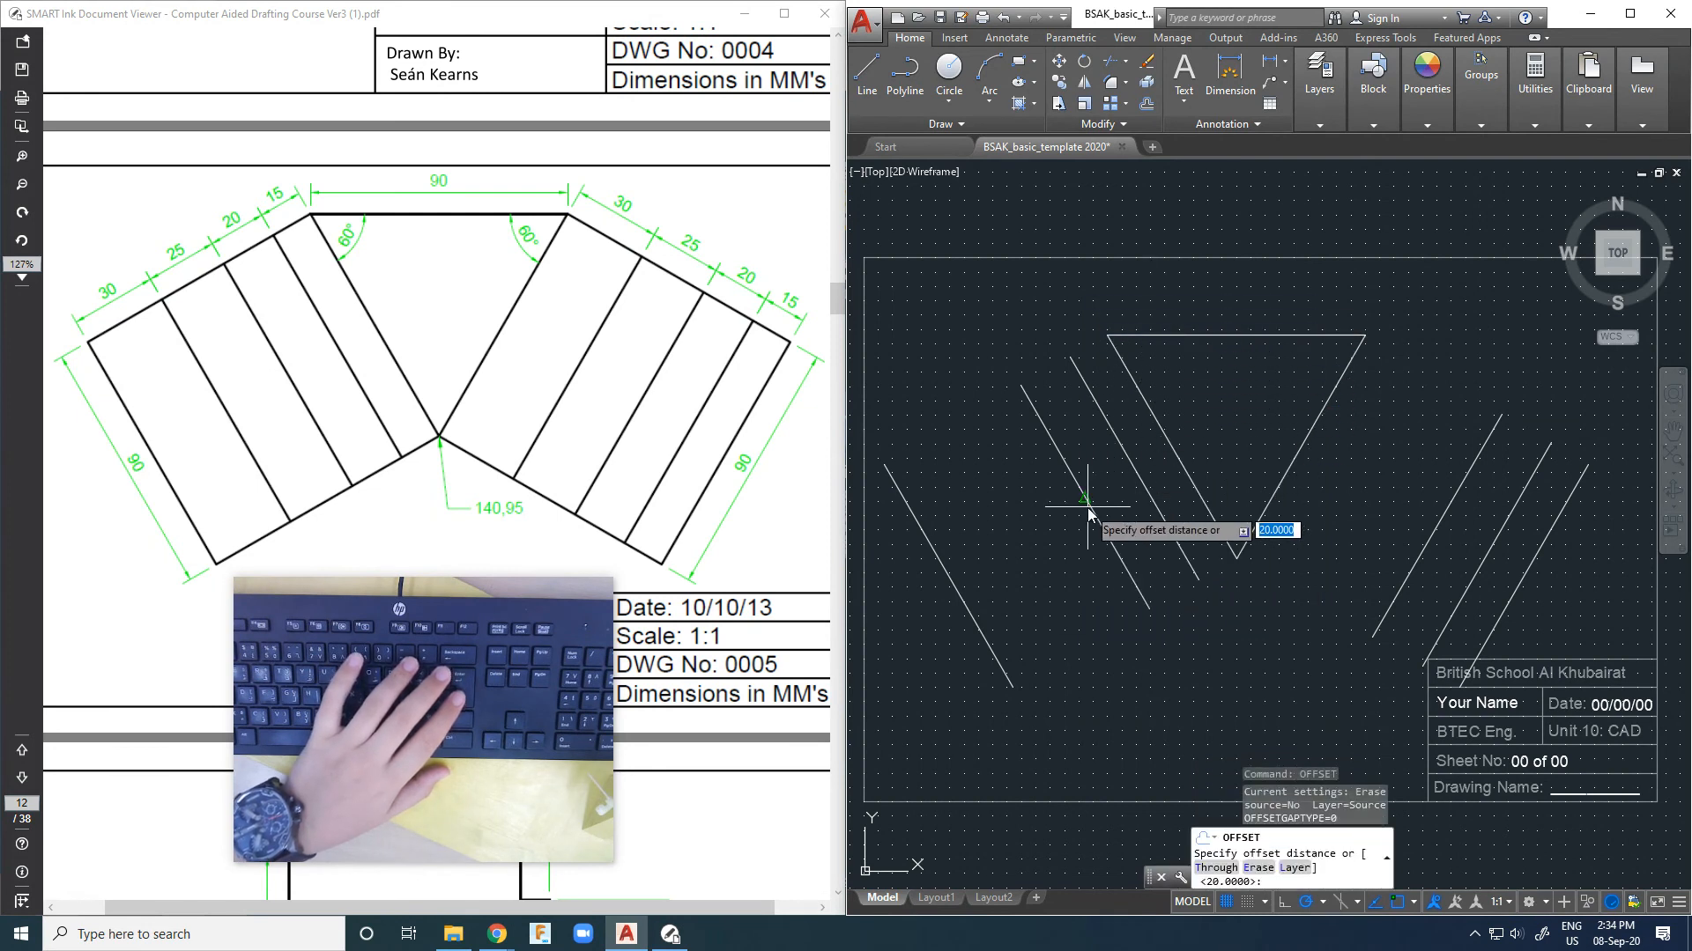
{"action": "type", "text": "25"}
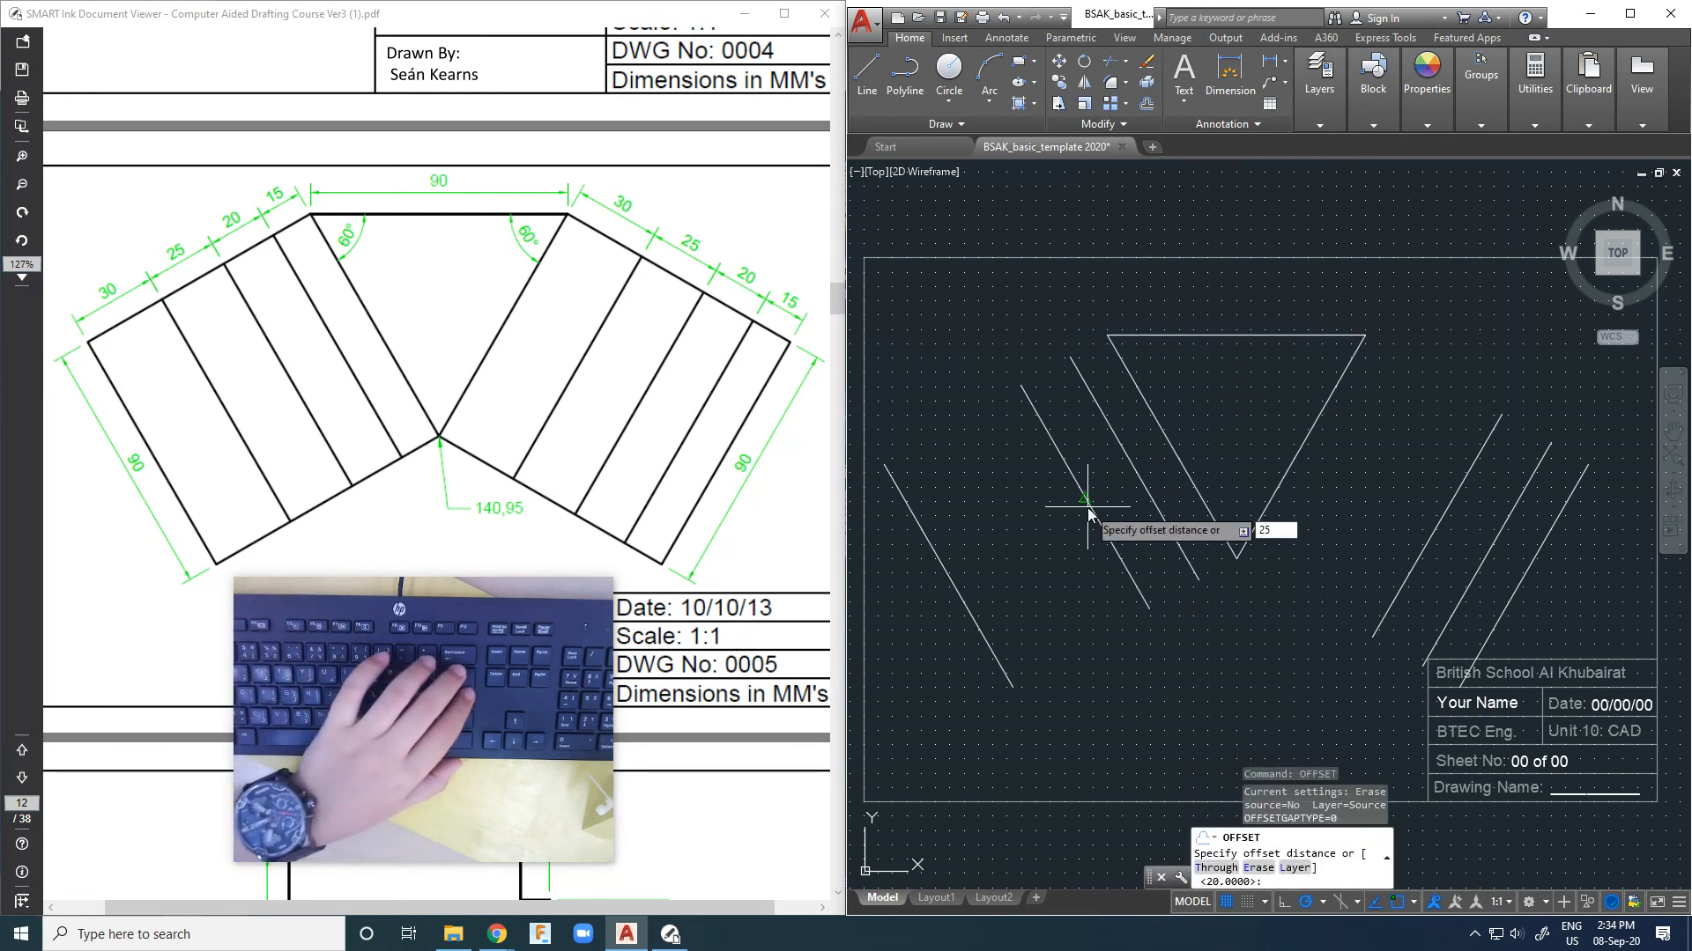
{"action": "key", "text": "Return"}
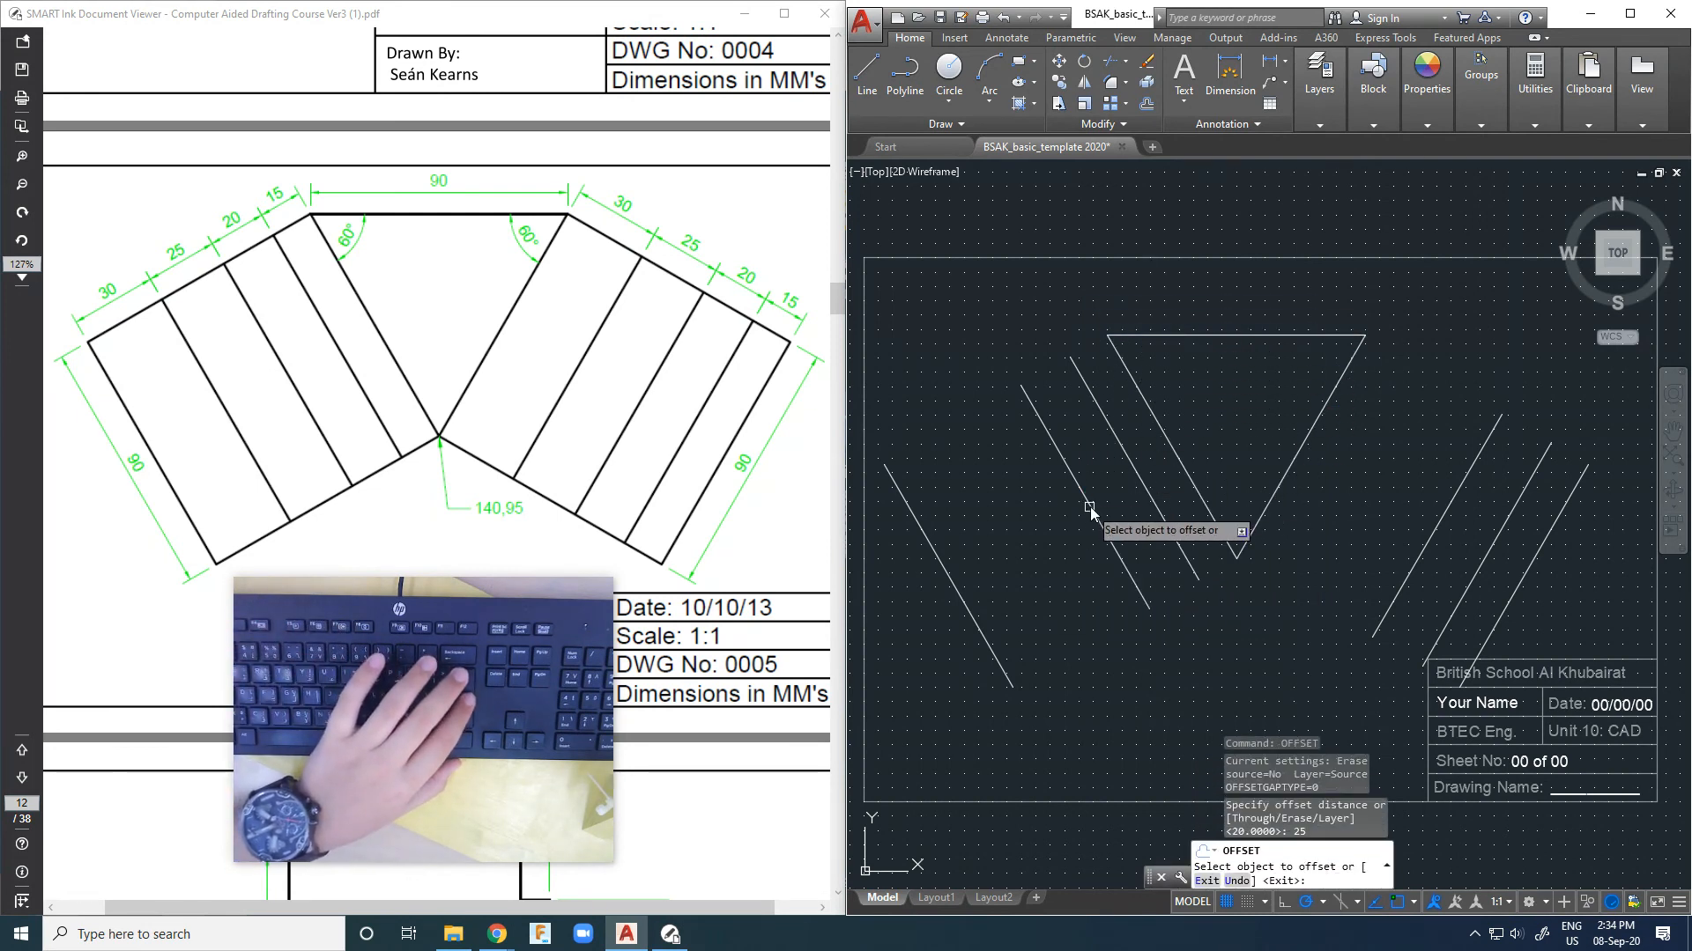
{"action": "left_click", "coordinate": [1092, 512]}
{"action": "left_click", "coordinate": [1054, 493]}
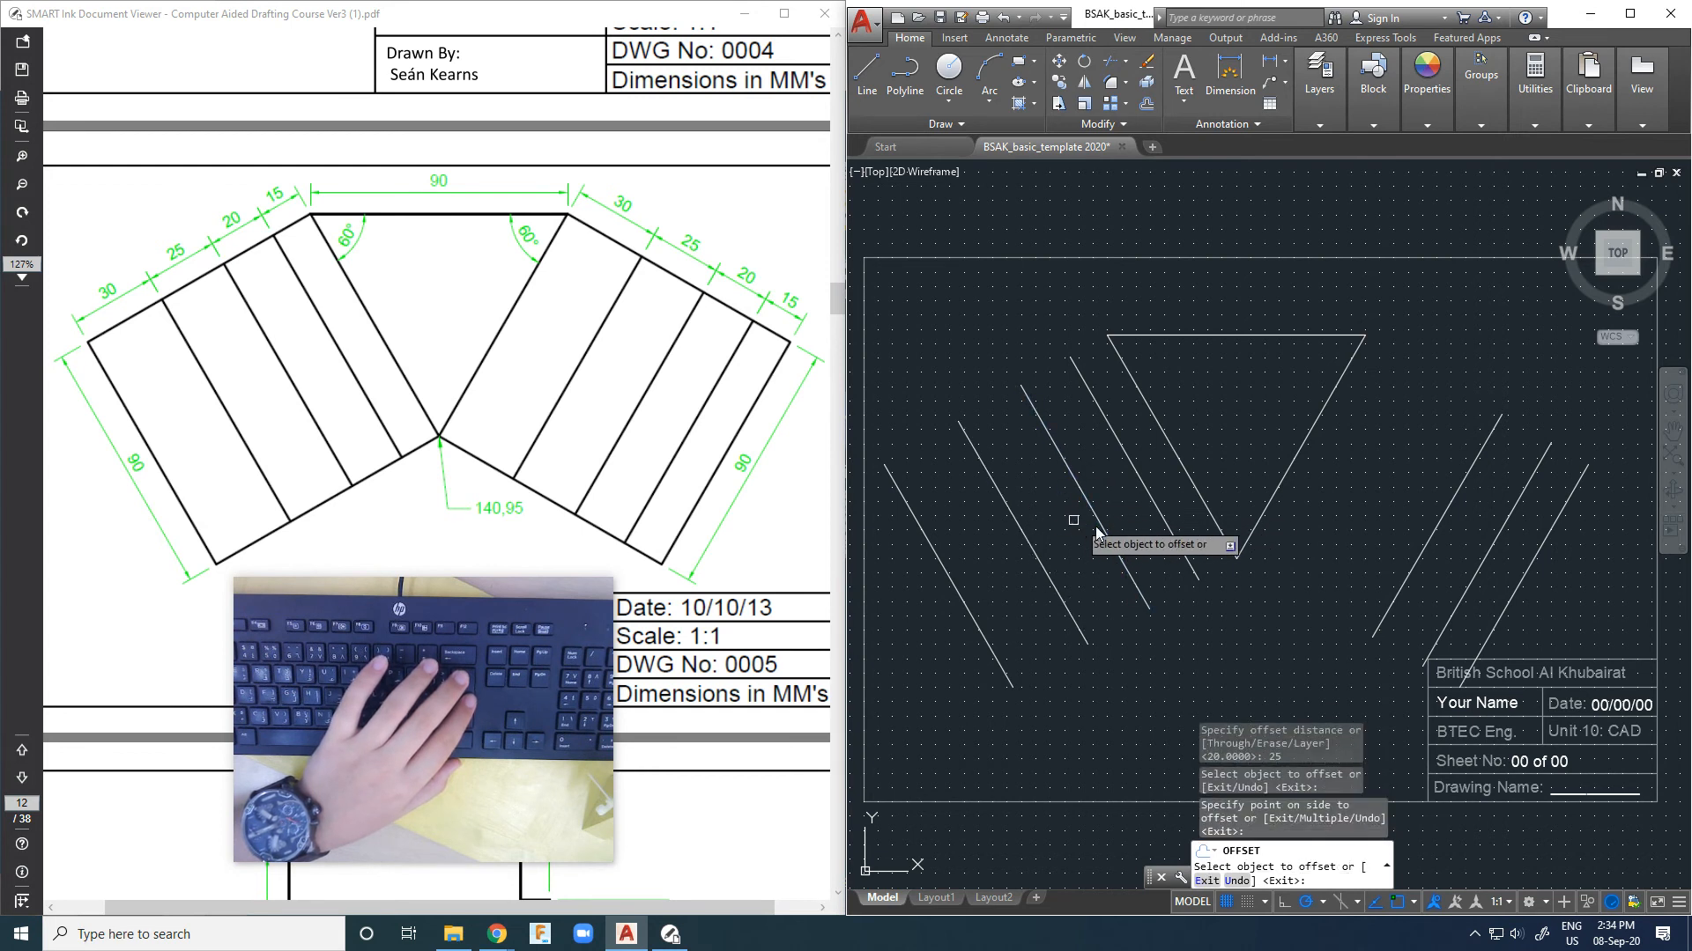
{"action": "left_click", "coordinate": [1410, 571]}
{"action": "left_click", "coordinate": [1295, 542]}
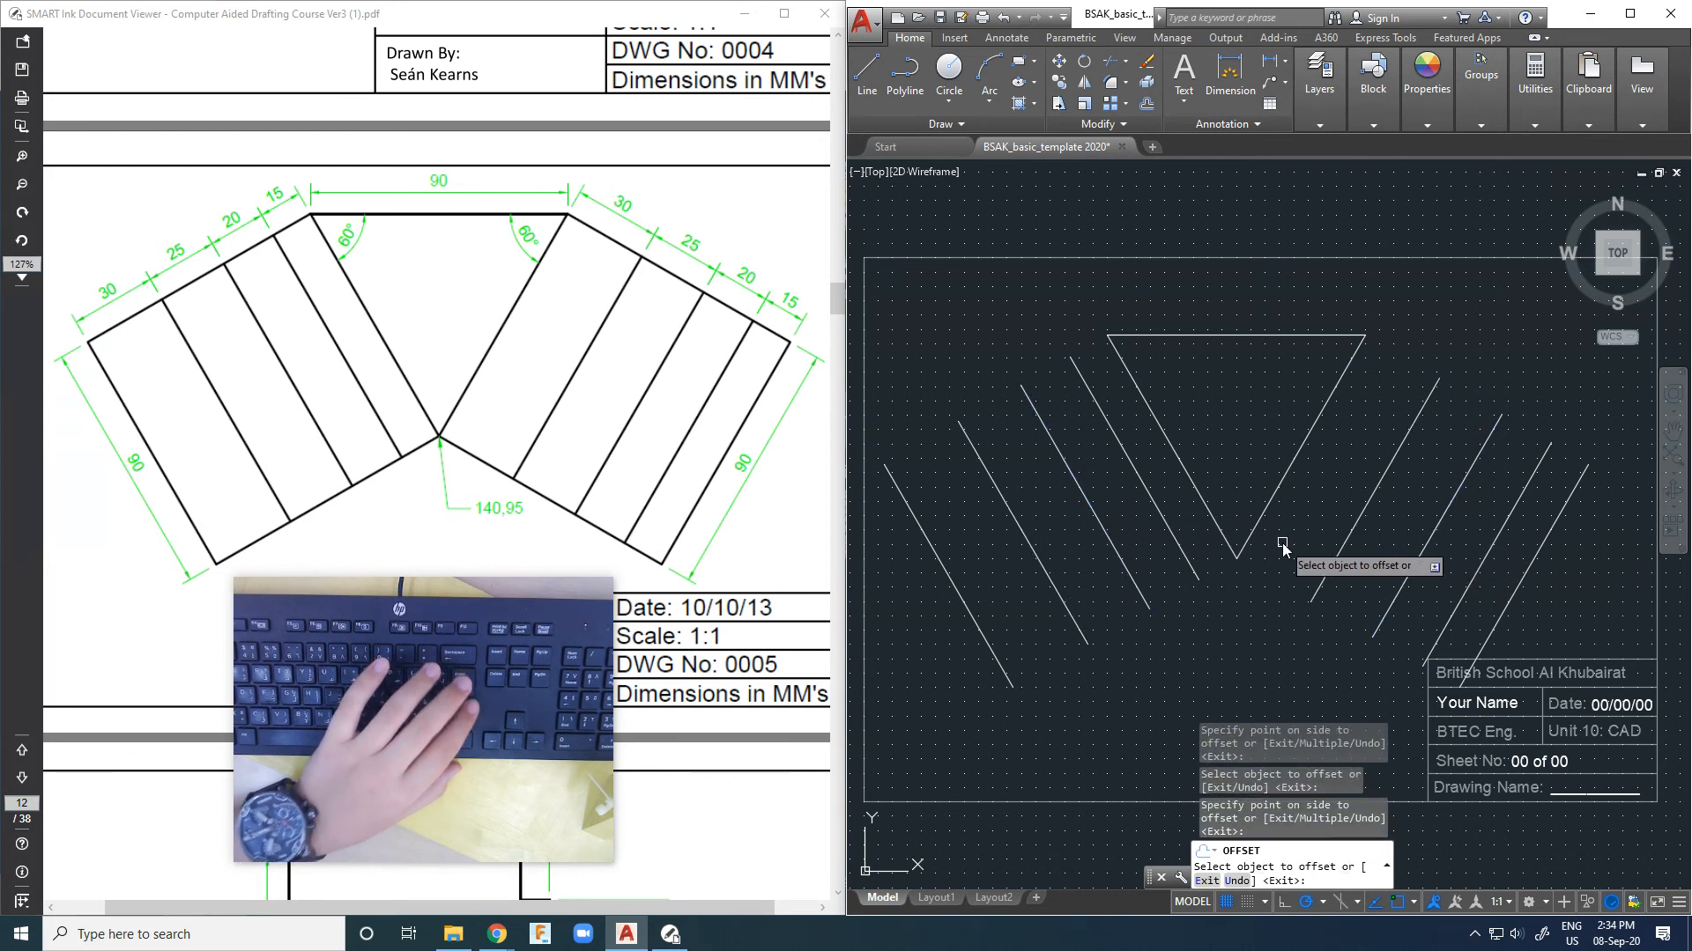
Step: Draw a line from the upper end of the outer left line to the triangle's upper left corner
{"action": "left_click", "coordinate": [867, 75]}
{"action": "left_click", "coordinate": [884, 464]}
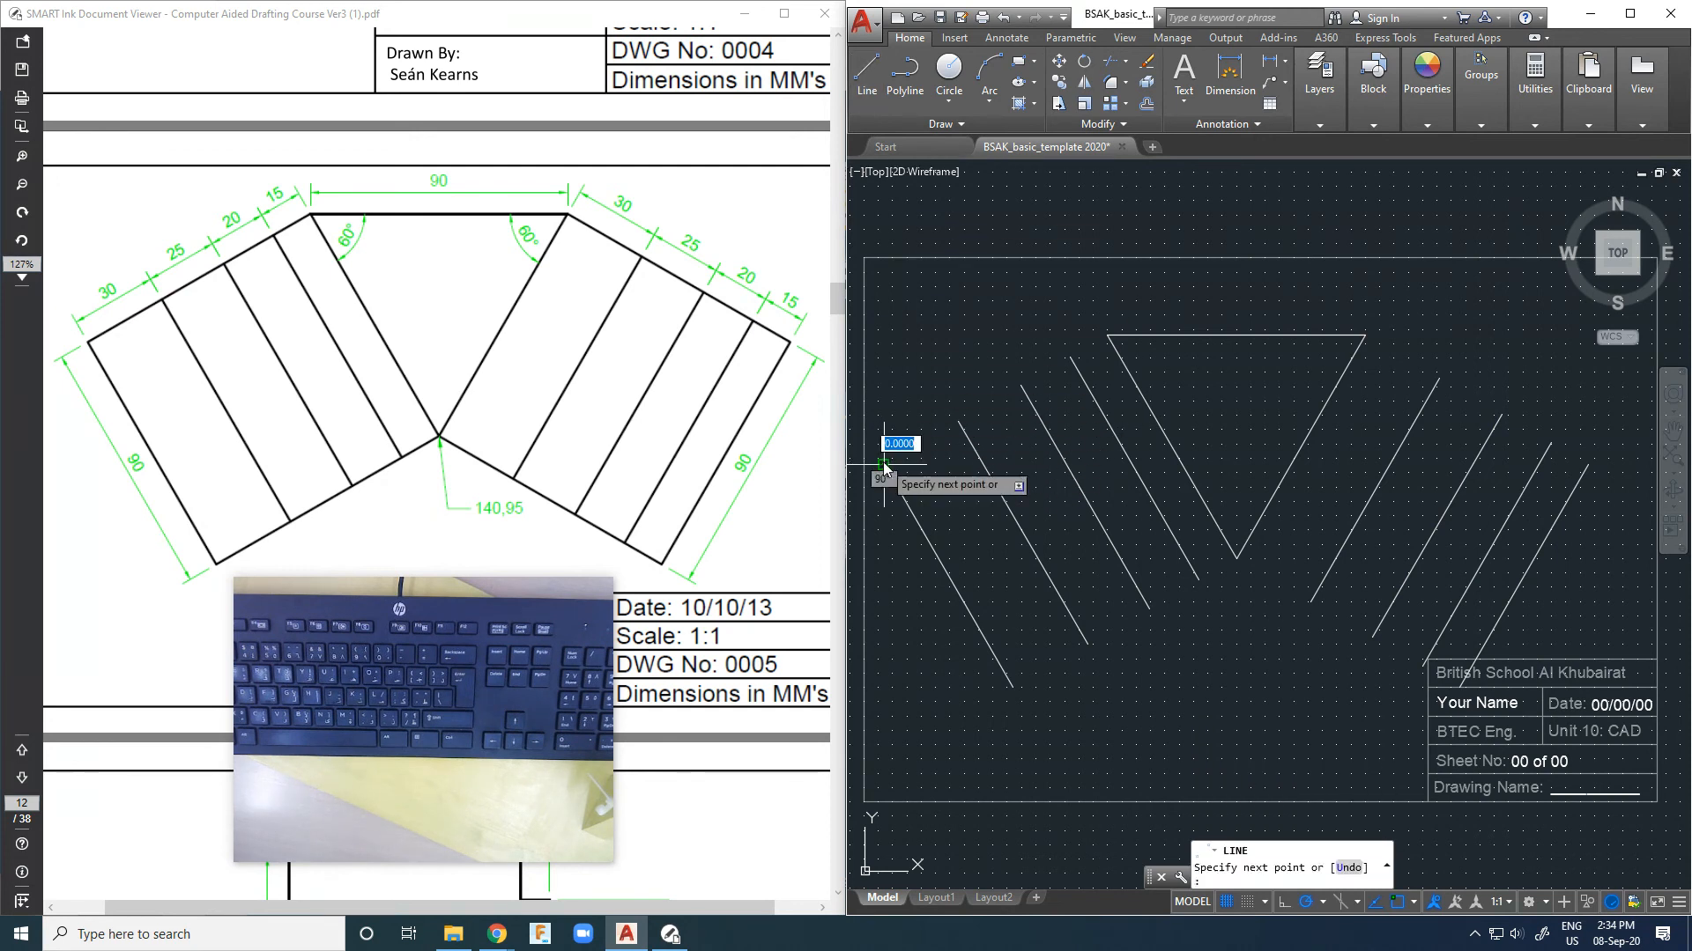
{"action": "left_click", "coordinate": [1106, 336]}
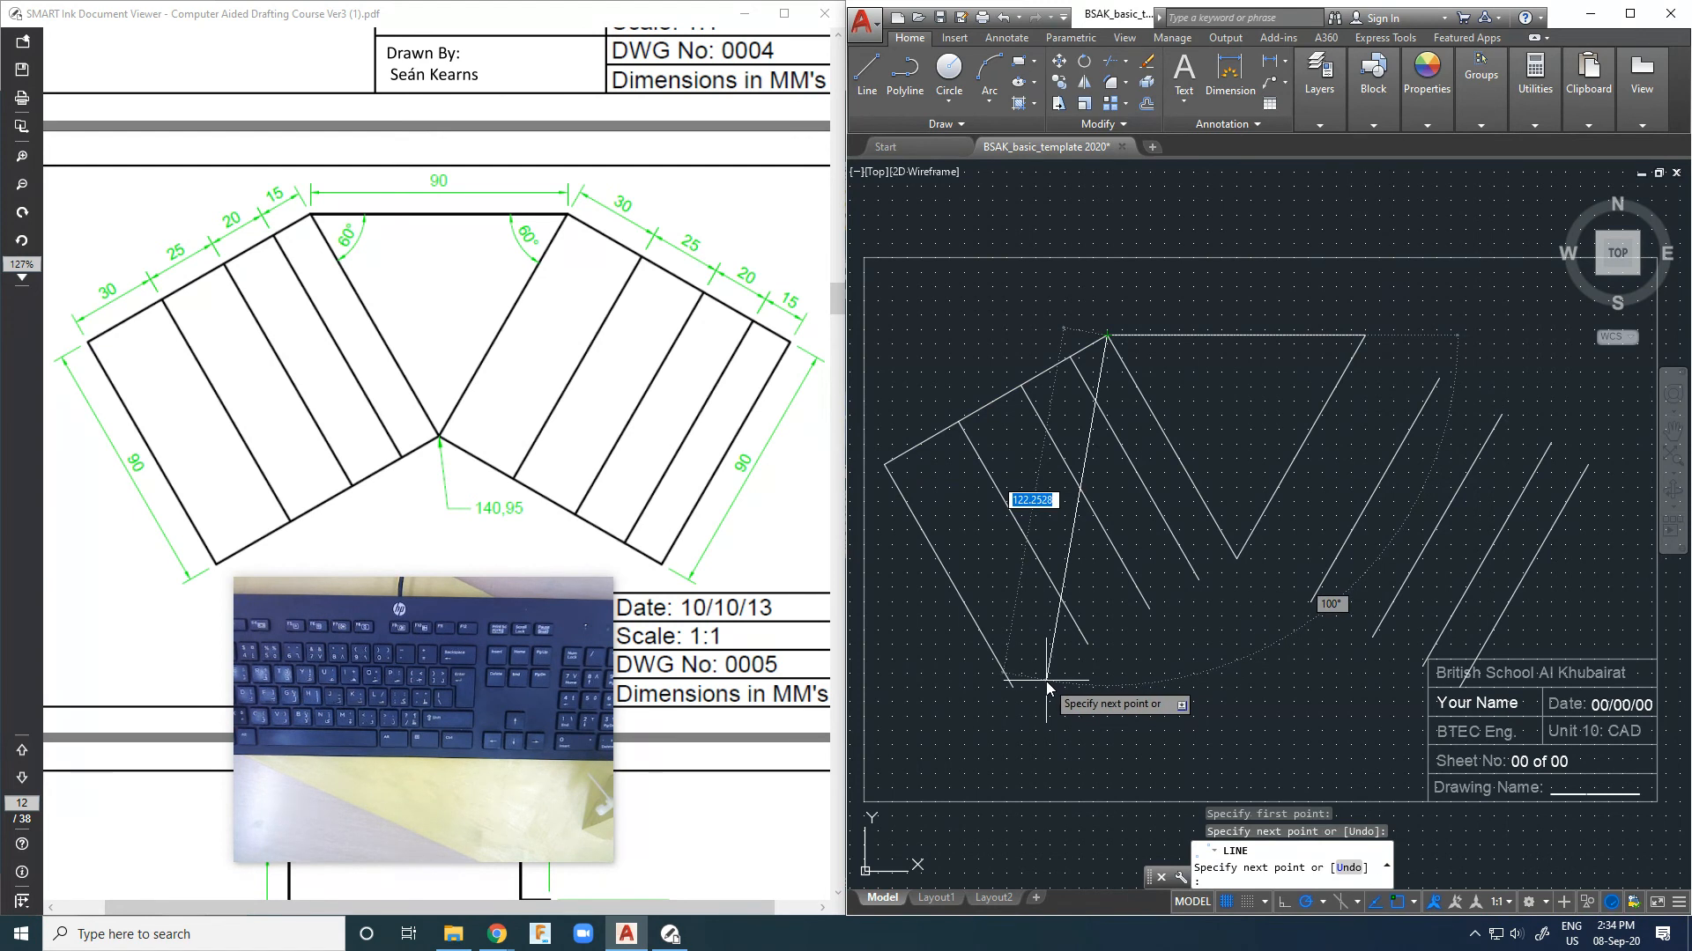
{"action": "key", "text": "Escape"}
Step: Draw connected lines from the outer left line's lower end through the triangle's bottom corner to the outer right line's lower end
{"action": "right_click", "coordinate": [968, 696]}
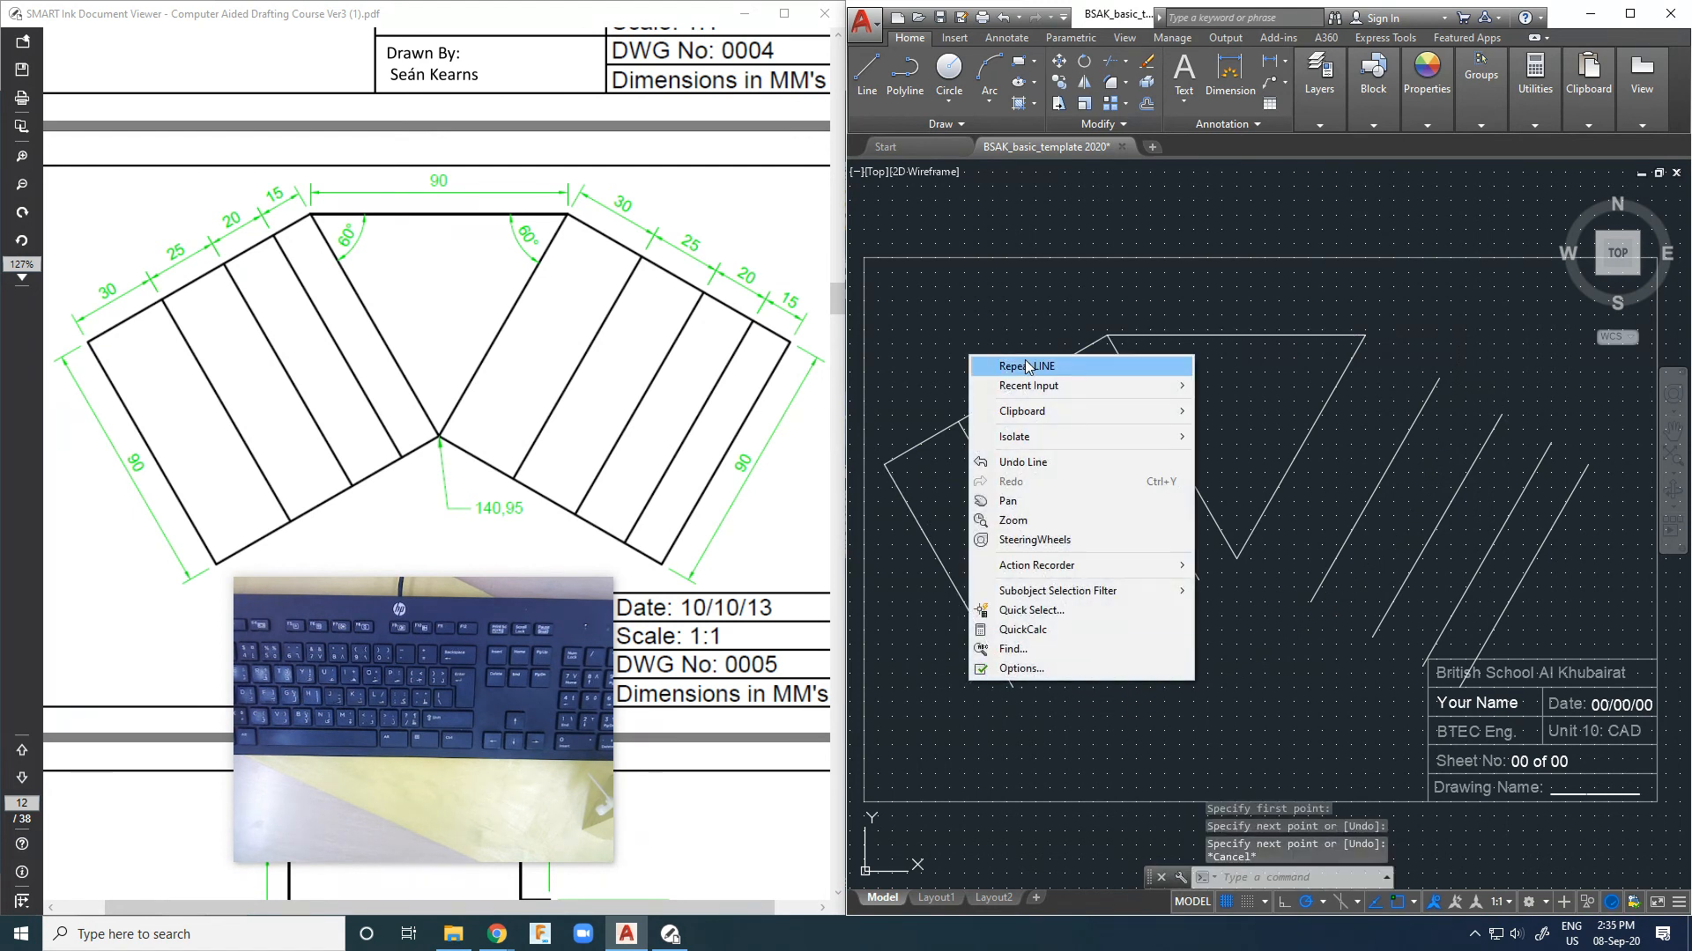
{"action": "left_click", "coordinate": [1013, 361]}
{"action": "left_click", "coordinate": [1012, 687]}
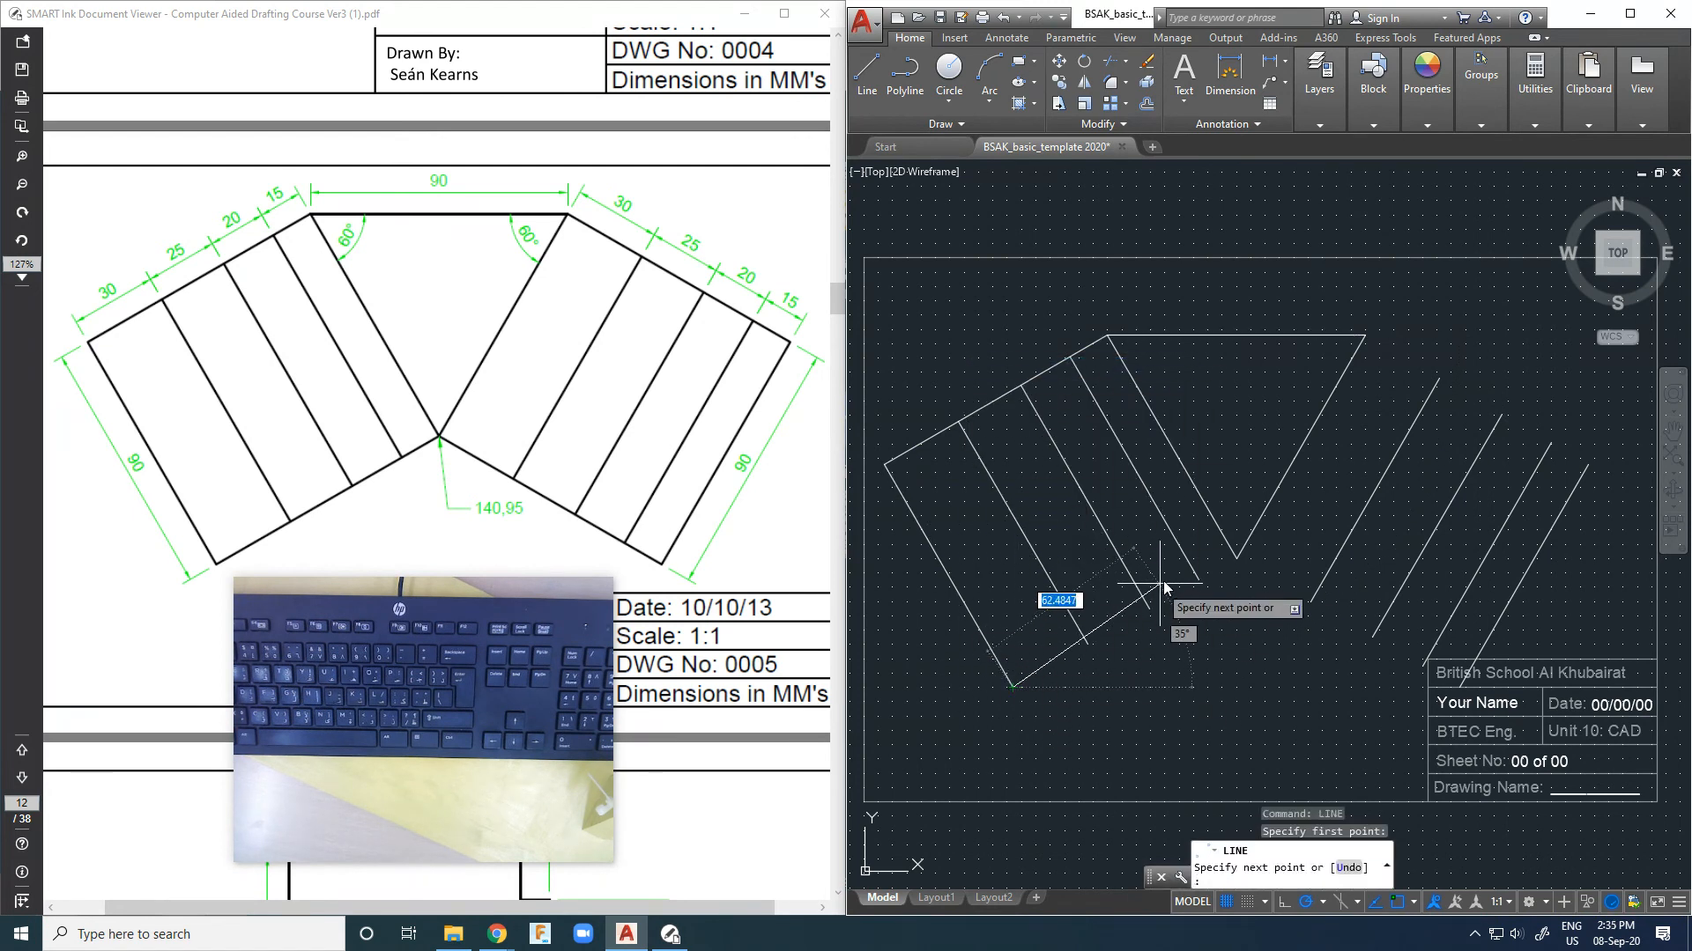
{"action": "left_click", "coordinate": [1236, 560]}
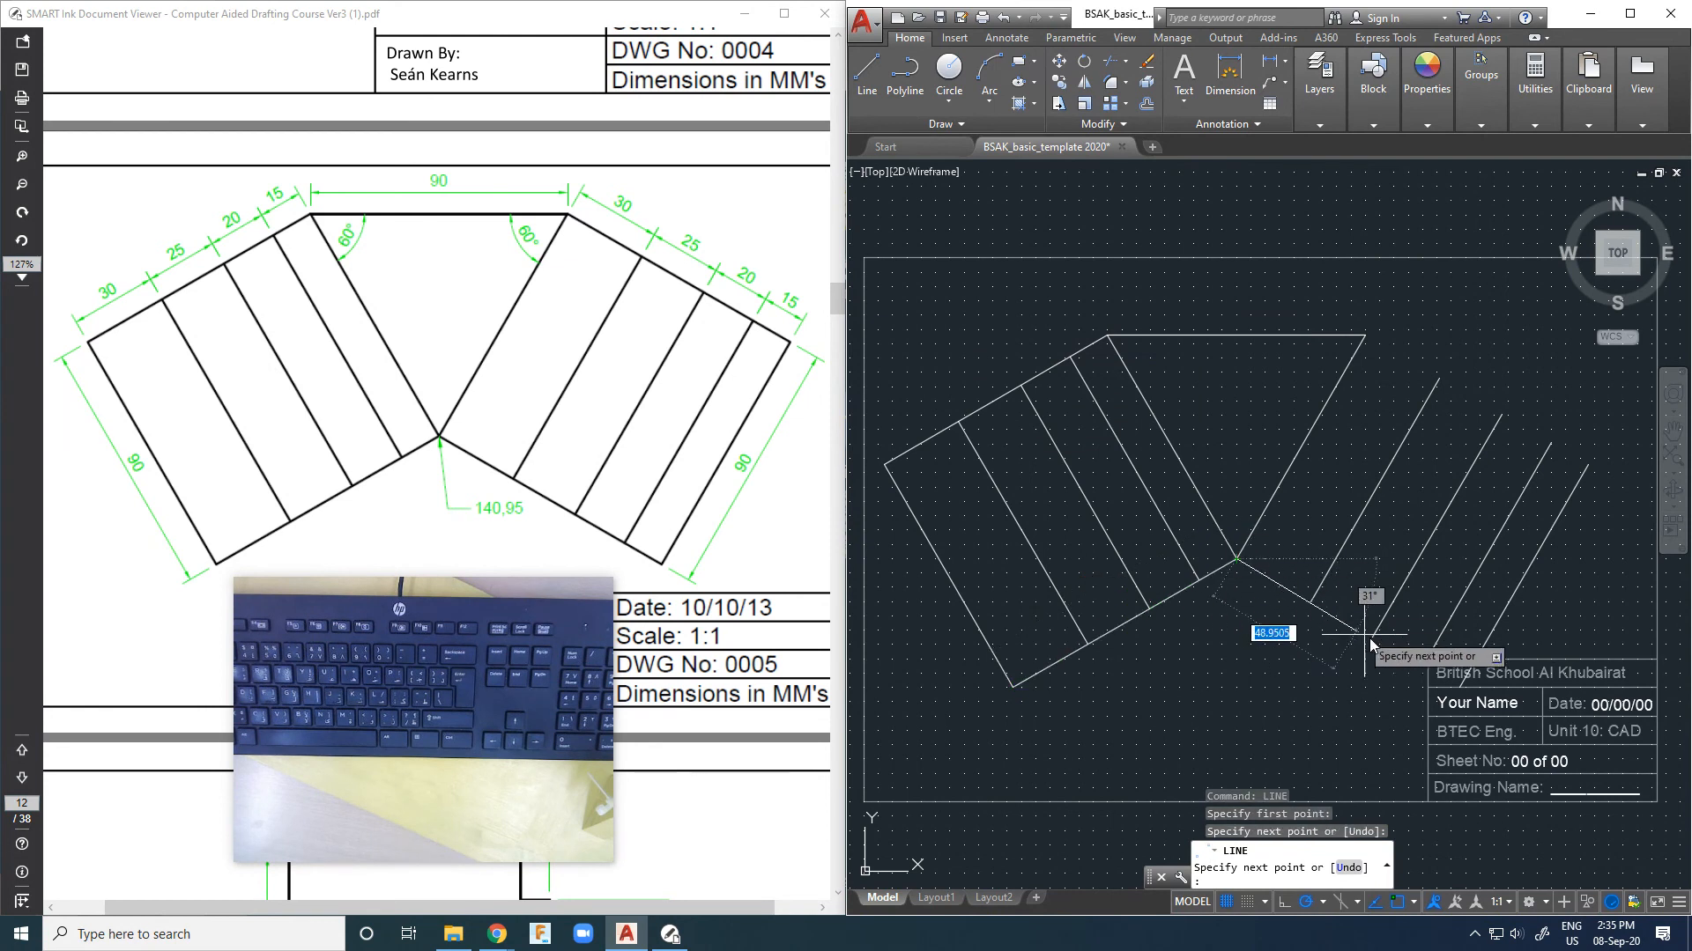
{"action": "left_click", "coordinate": [1460, 687]}
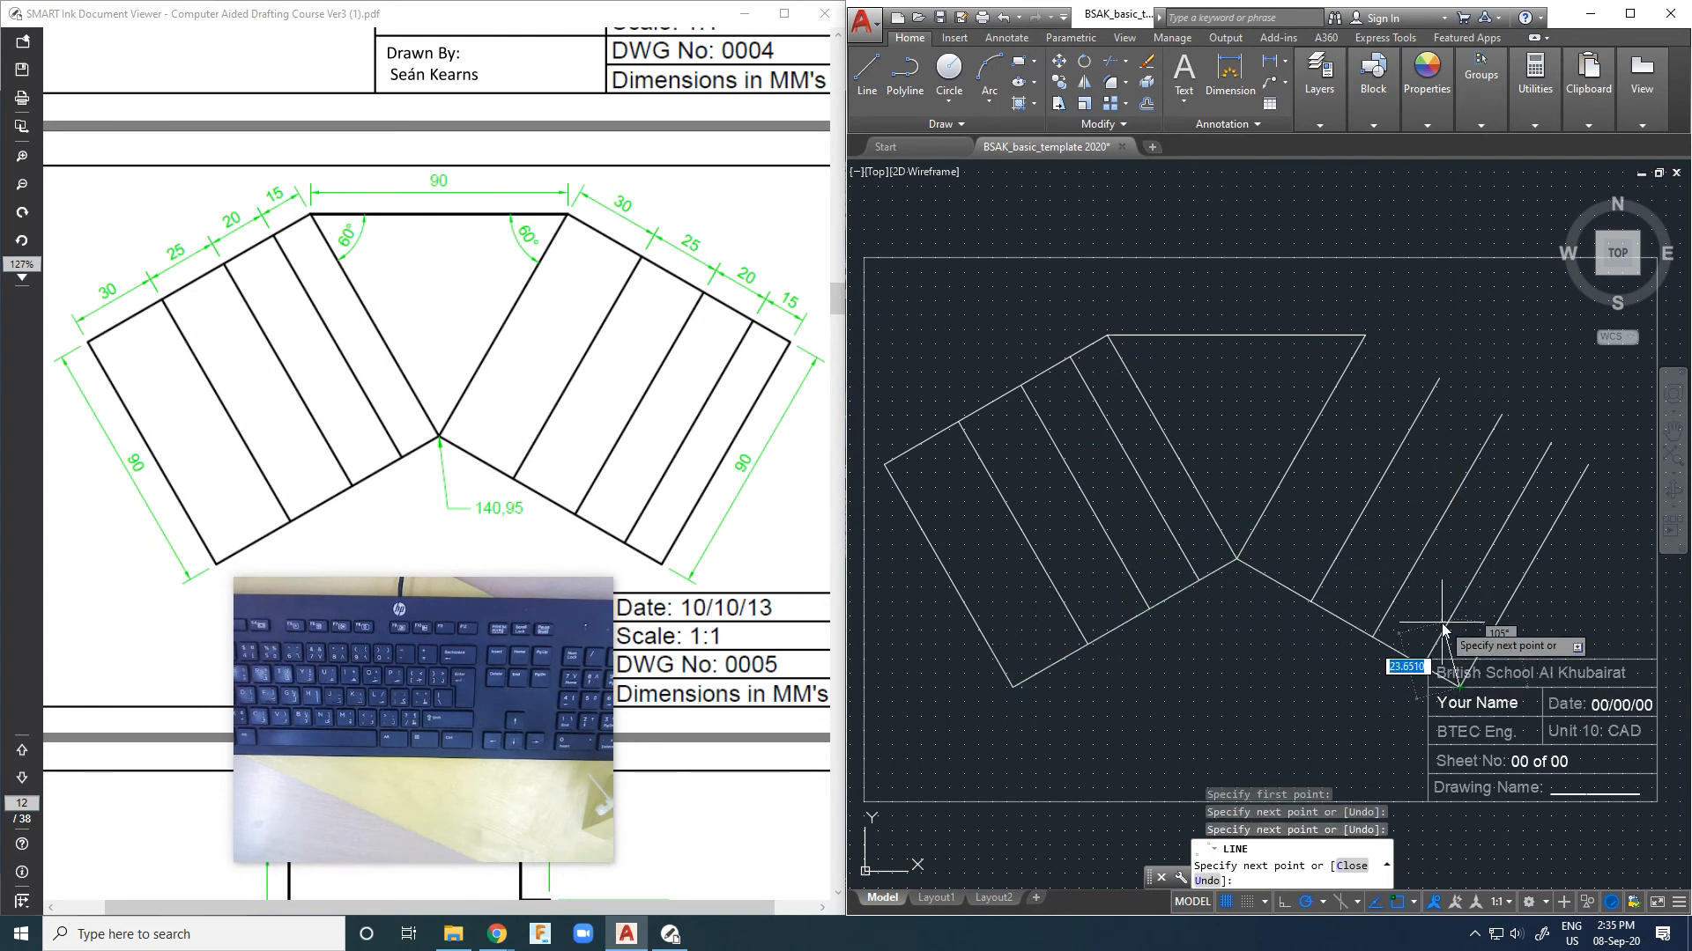
{"action": "key", "text": "Escape"}
Step: Draw a line from the upper end of the outer right line to the triangle's upper right corner
{"action": "right_click", "coordinate": [1507, 547]}
{"action": "left_click", "coordinate": [1508, 552]}
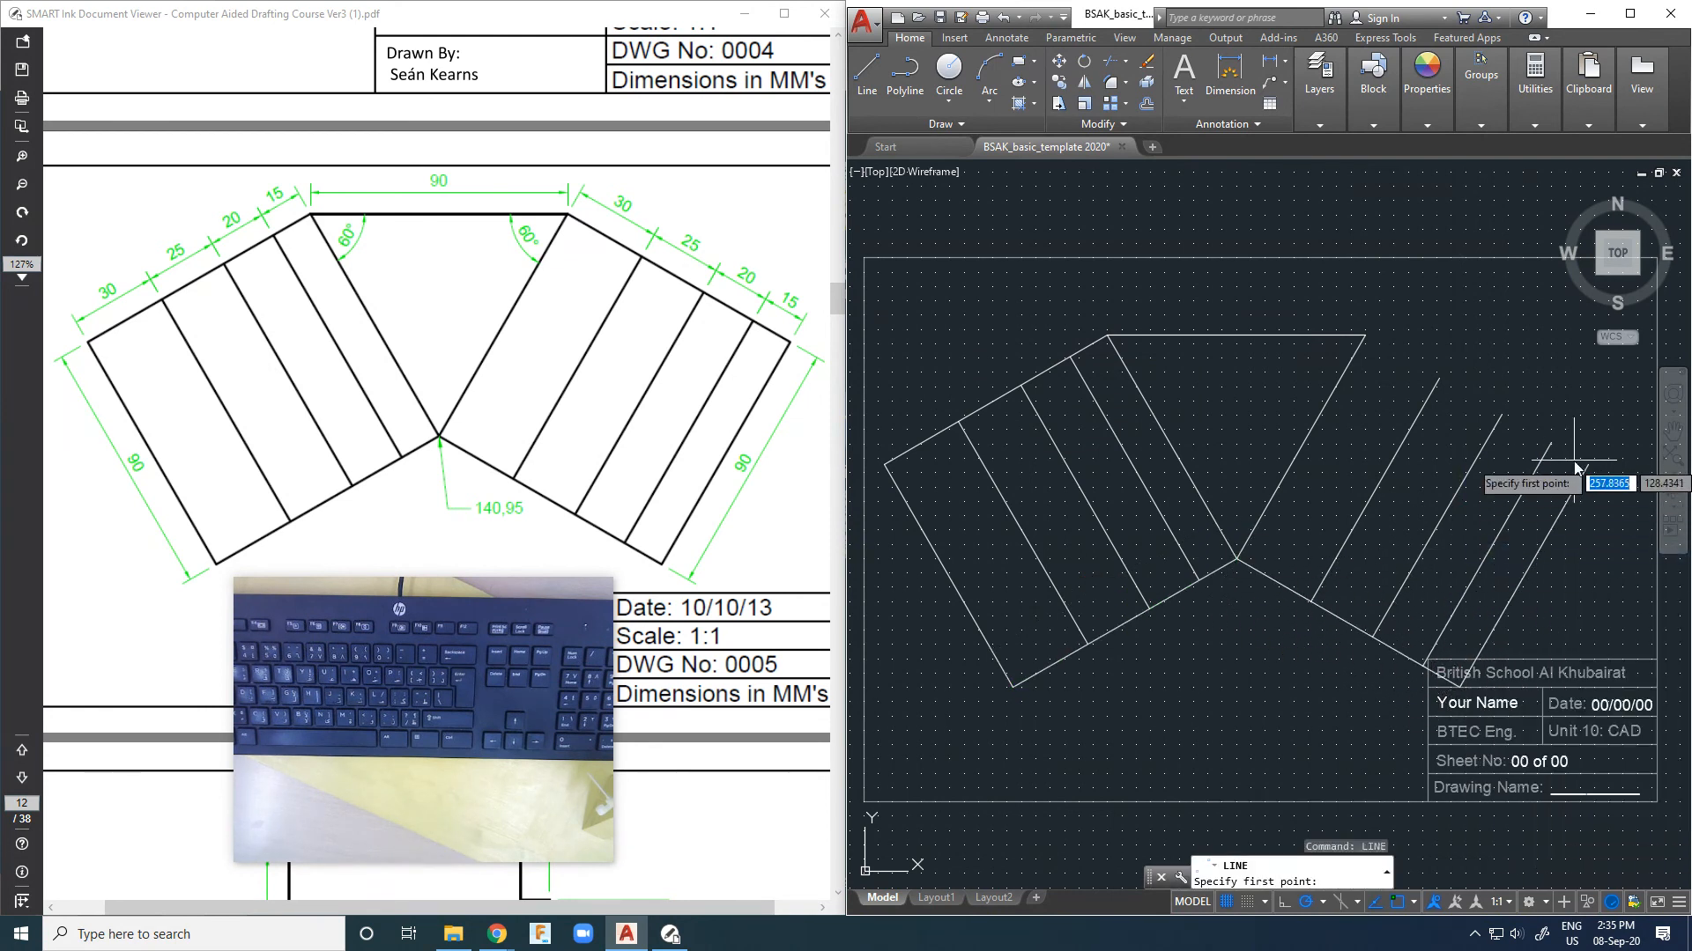
{"action": "left_click", "coordinate": [1587, 464]}
{"action": "left_click", "coordinate": [1364, 336]}
{"action": "key", "text": "Escape"}
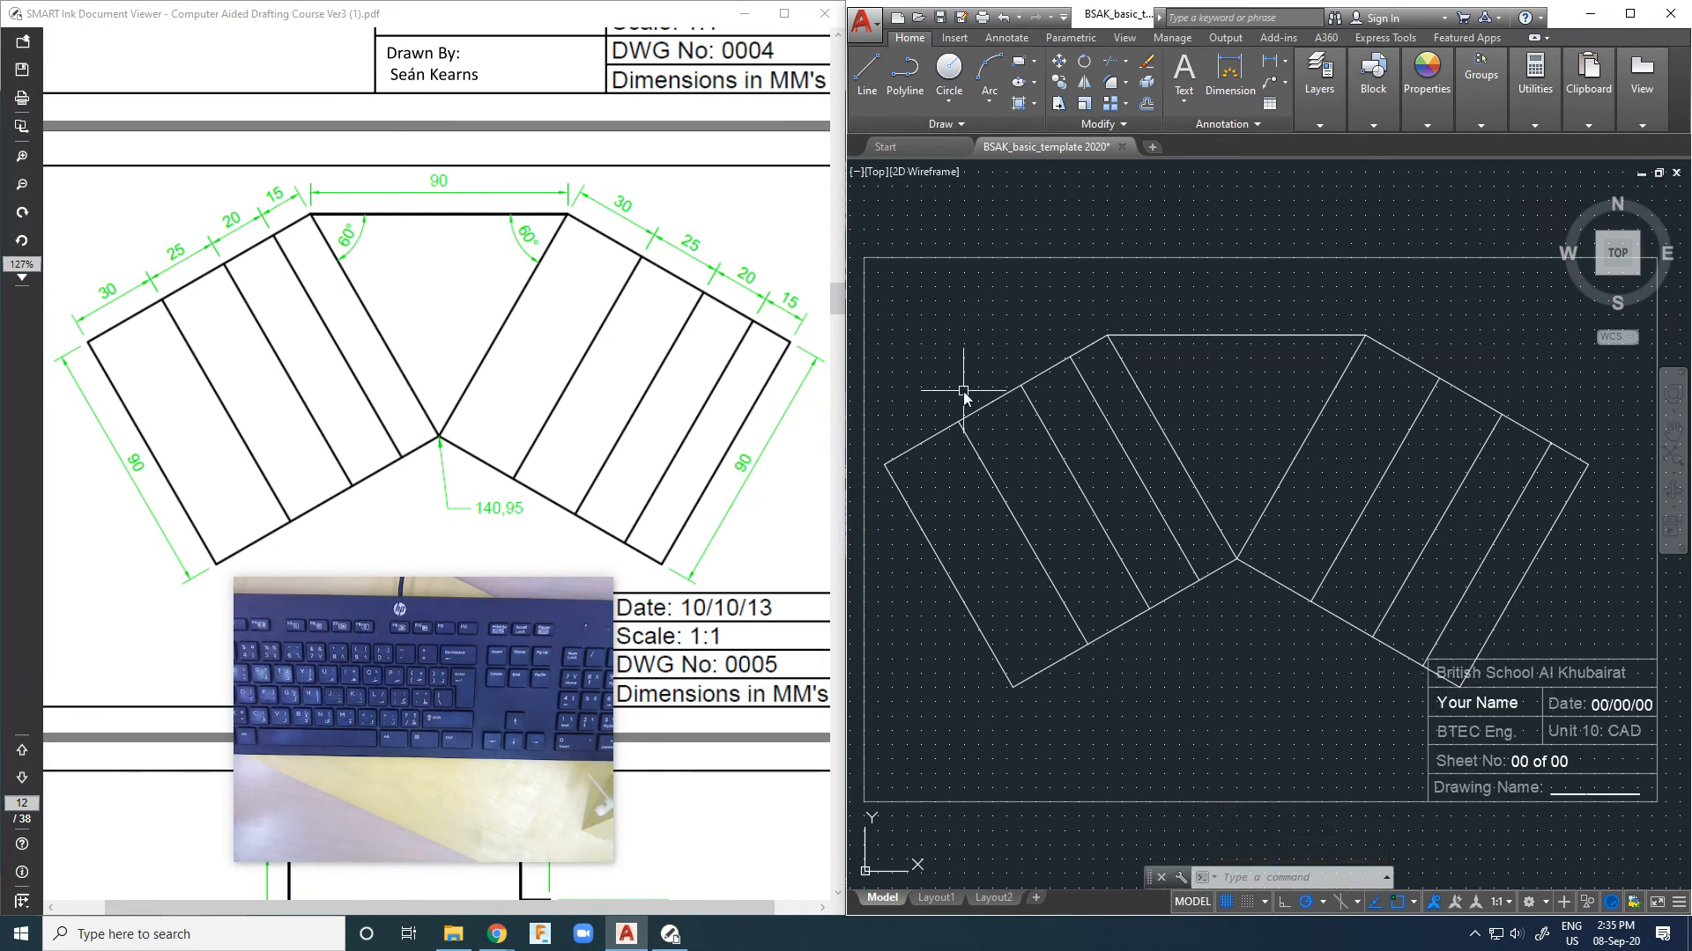
Step: Move the whole figure 20 mm straight up, using the triangle's bottom corner as base point
{"action": "left_click", "coordinate": [886, 263]}
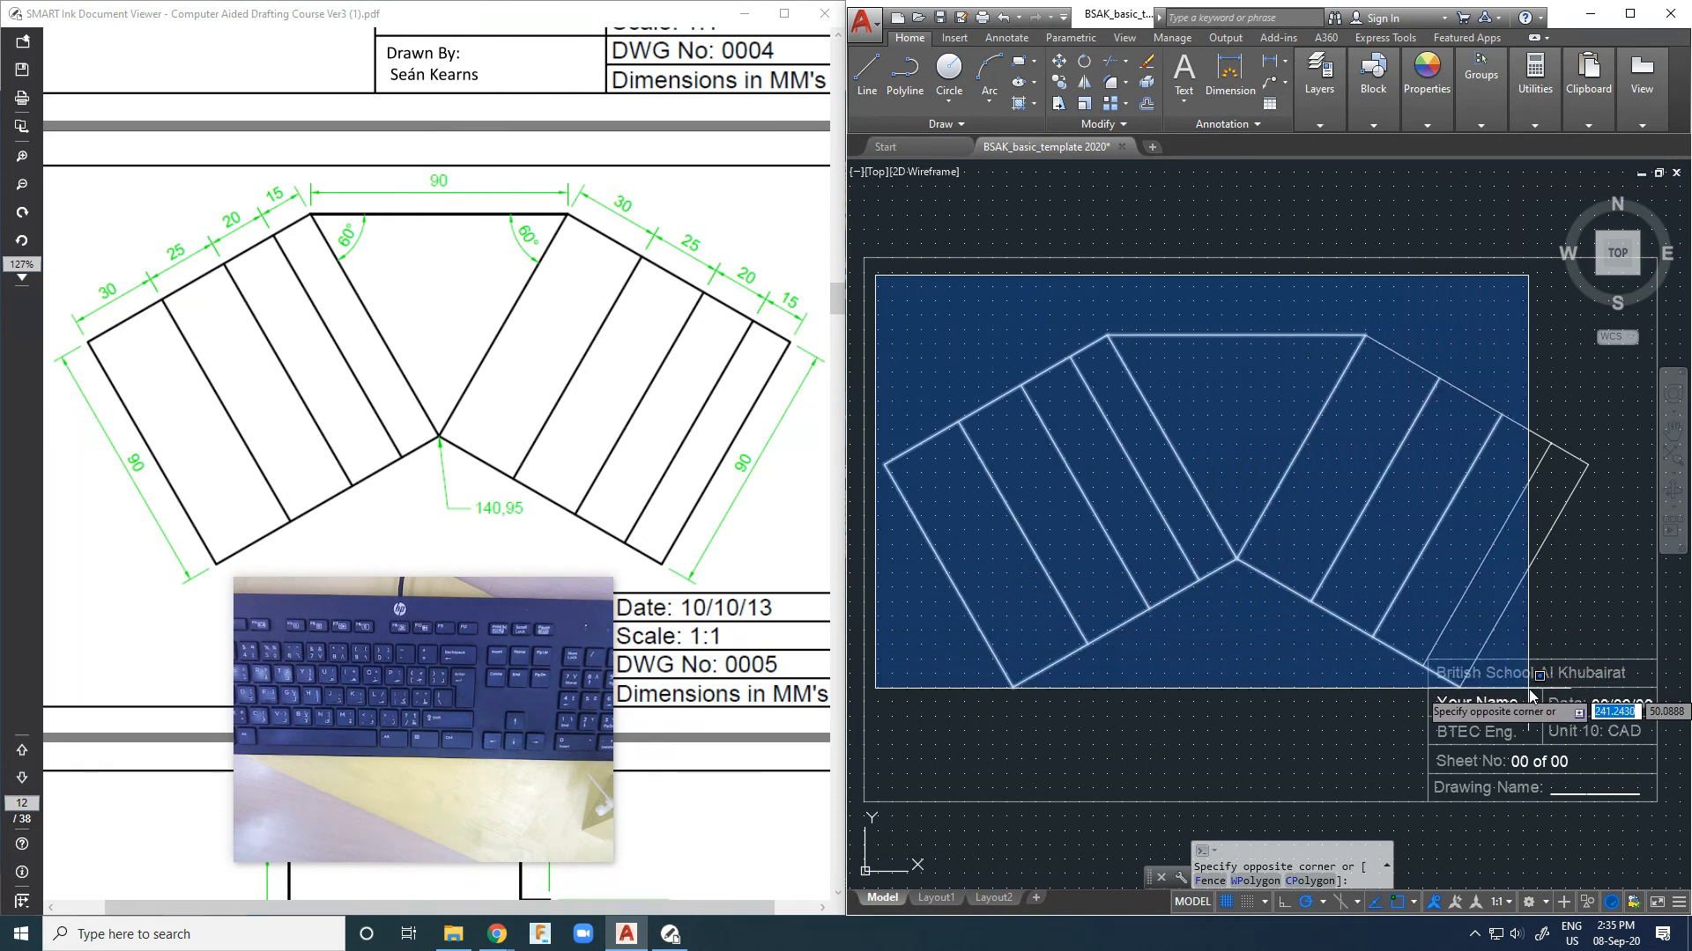
{"action": "left_click", "coordinate": [1628, 699]}
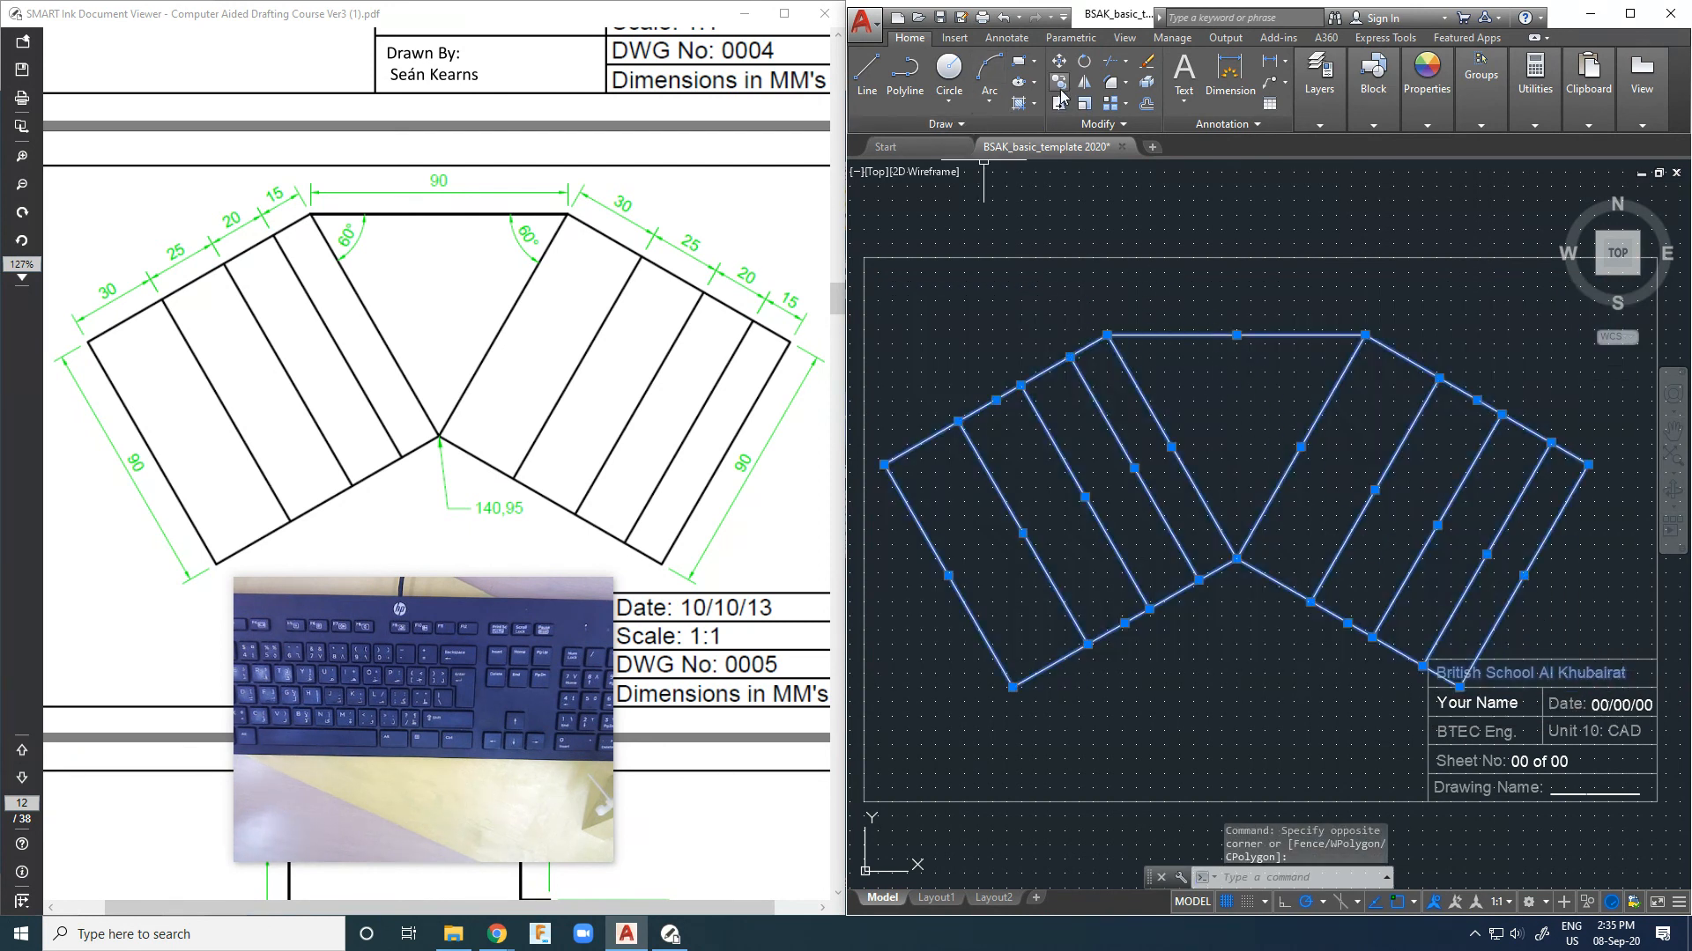
{"action": "left_click", "coordinate": [1059, 62]}
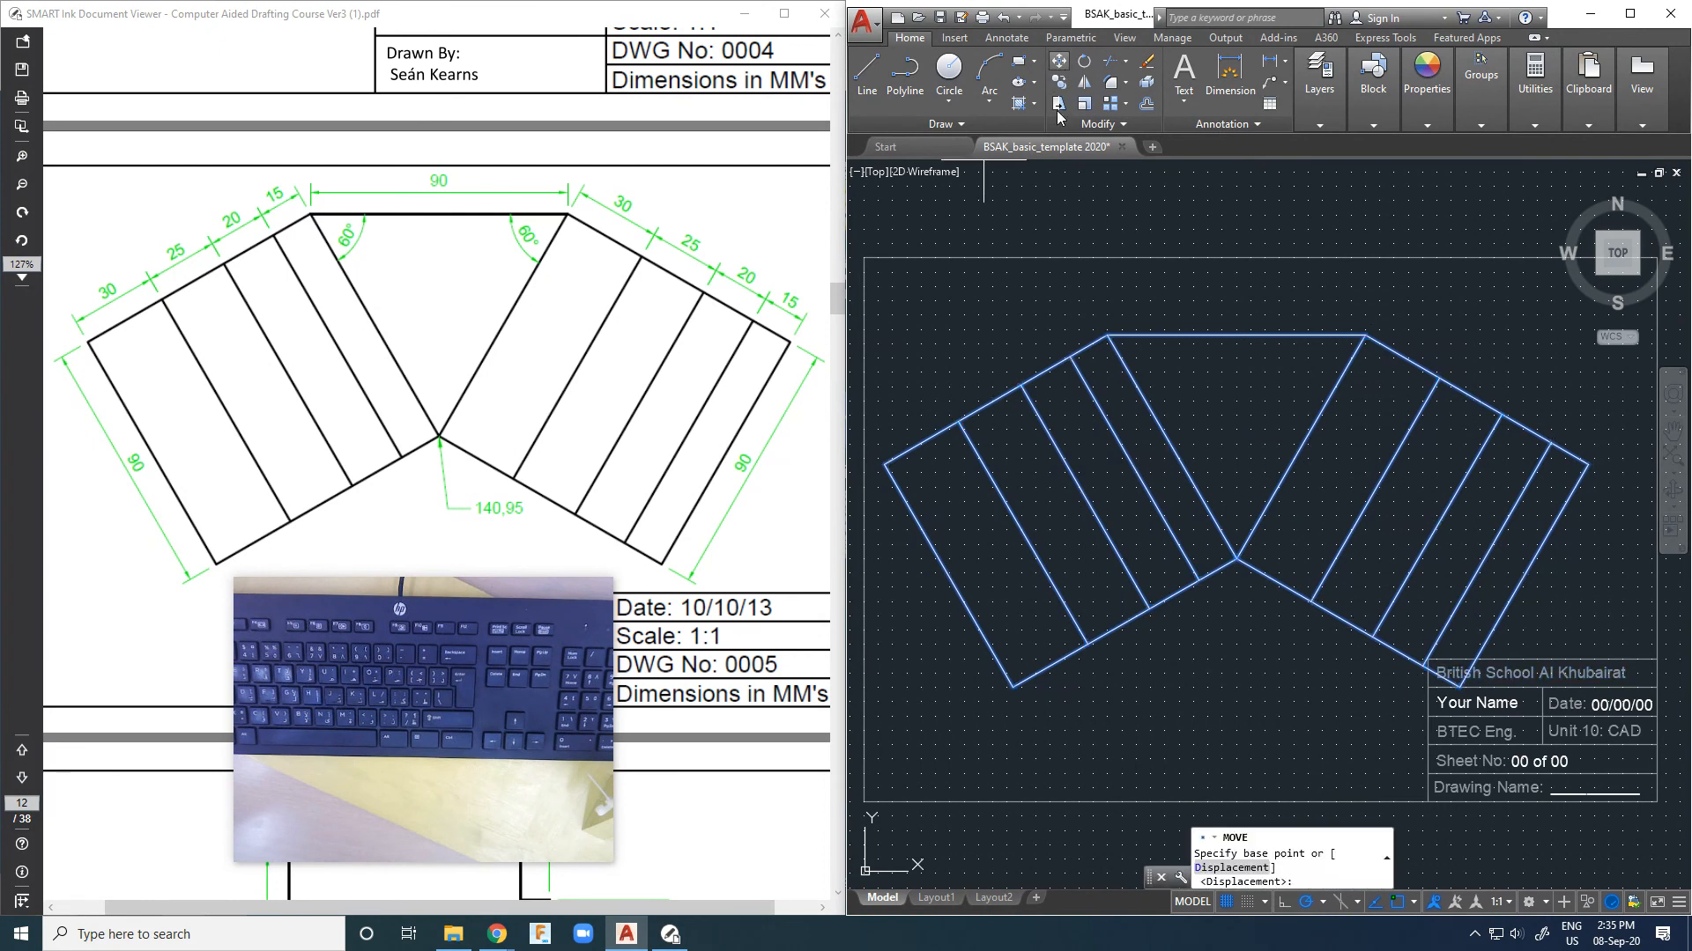
{"action": "left_click", "coordinate": [1237, 561]}
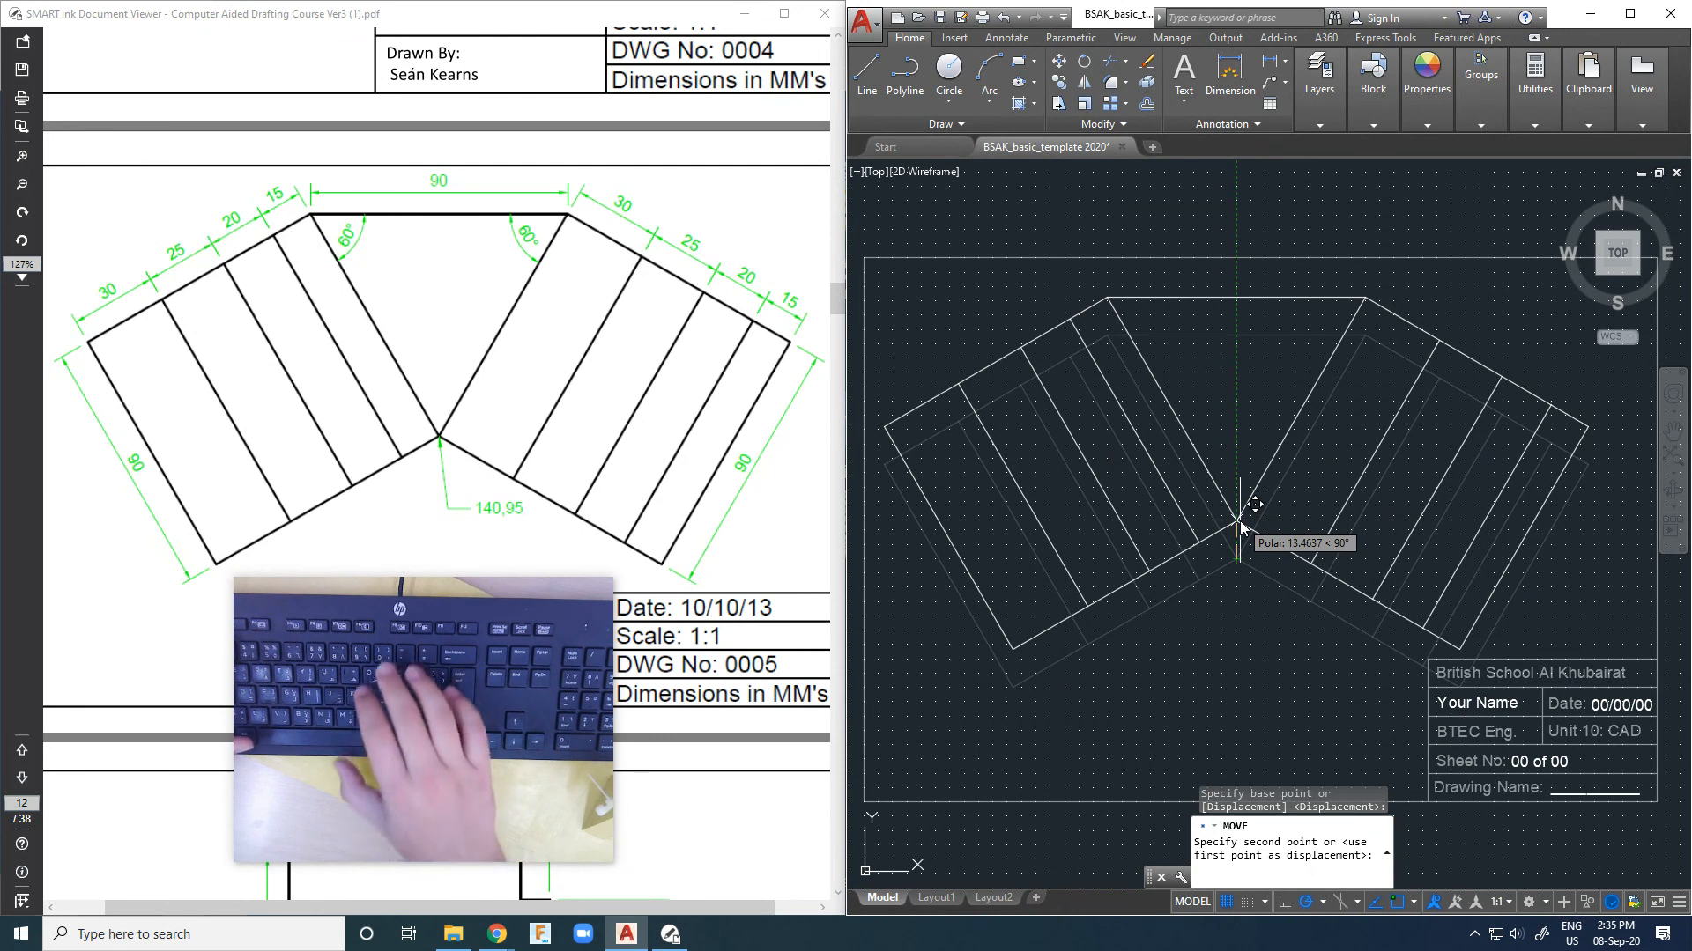
{"action": "type", "text": "20"}
{"action": "key", "text": "Return"}
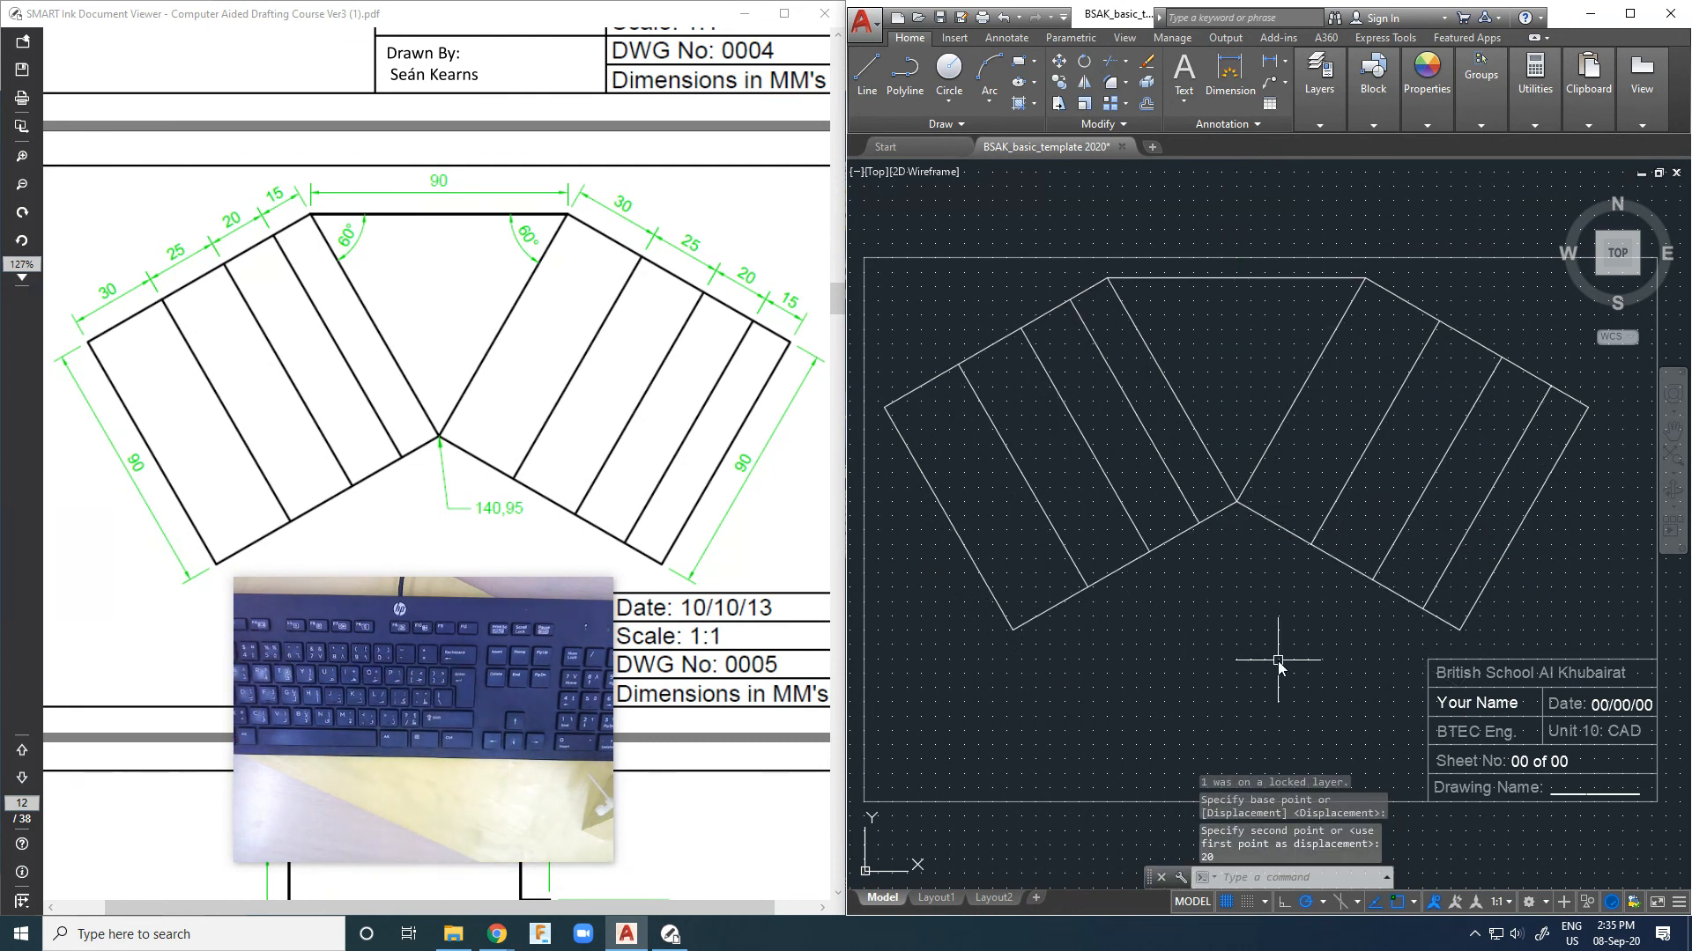
{"action": "key", "text": "Escape"}
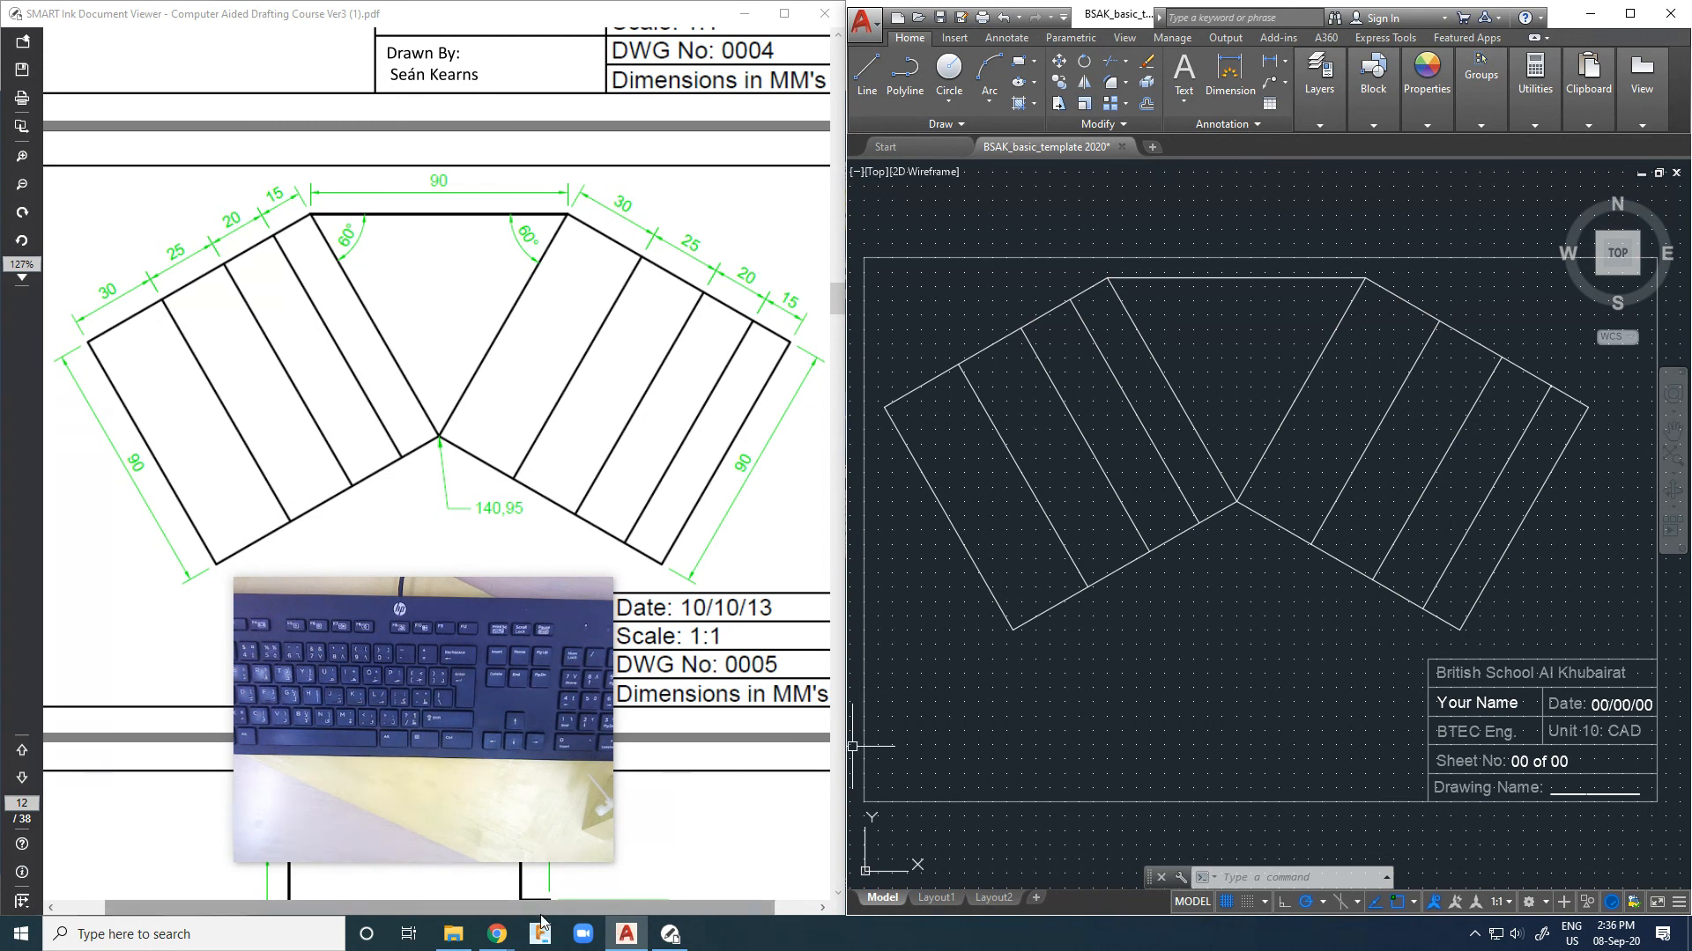
{"action": "mouse_move", "coordinate": [491, 942]}
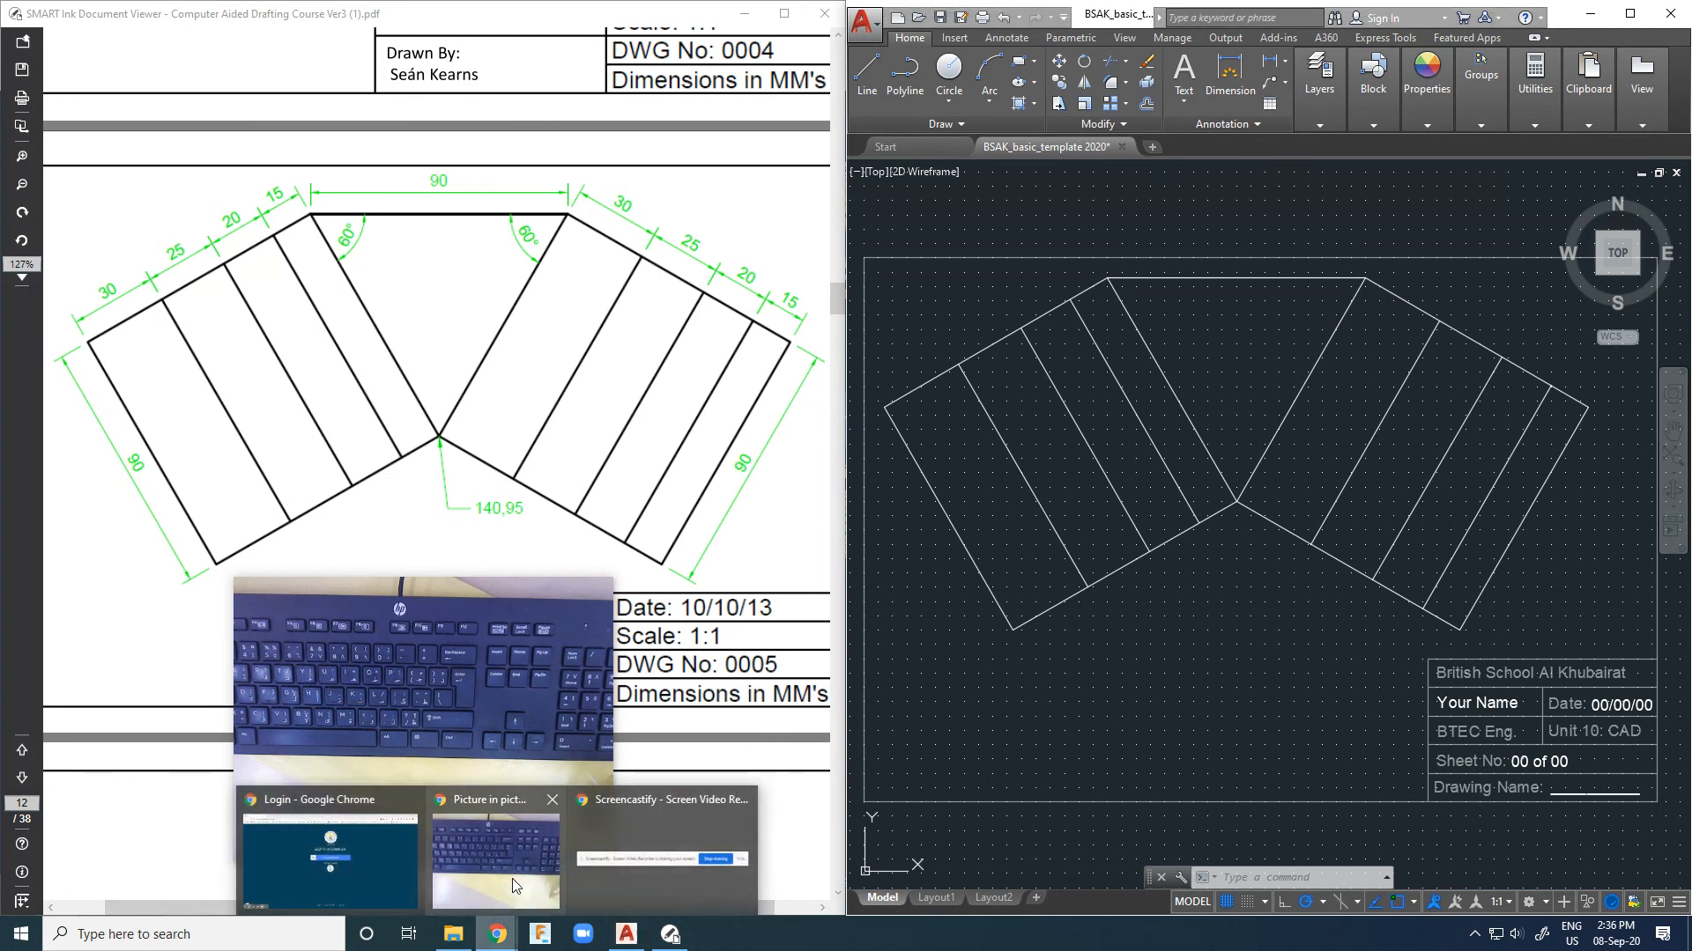
{"action": "mouse_move", "coordinate": [676, 877]}
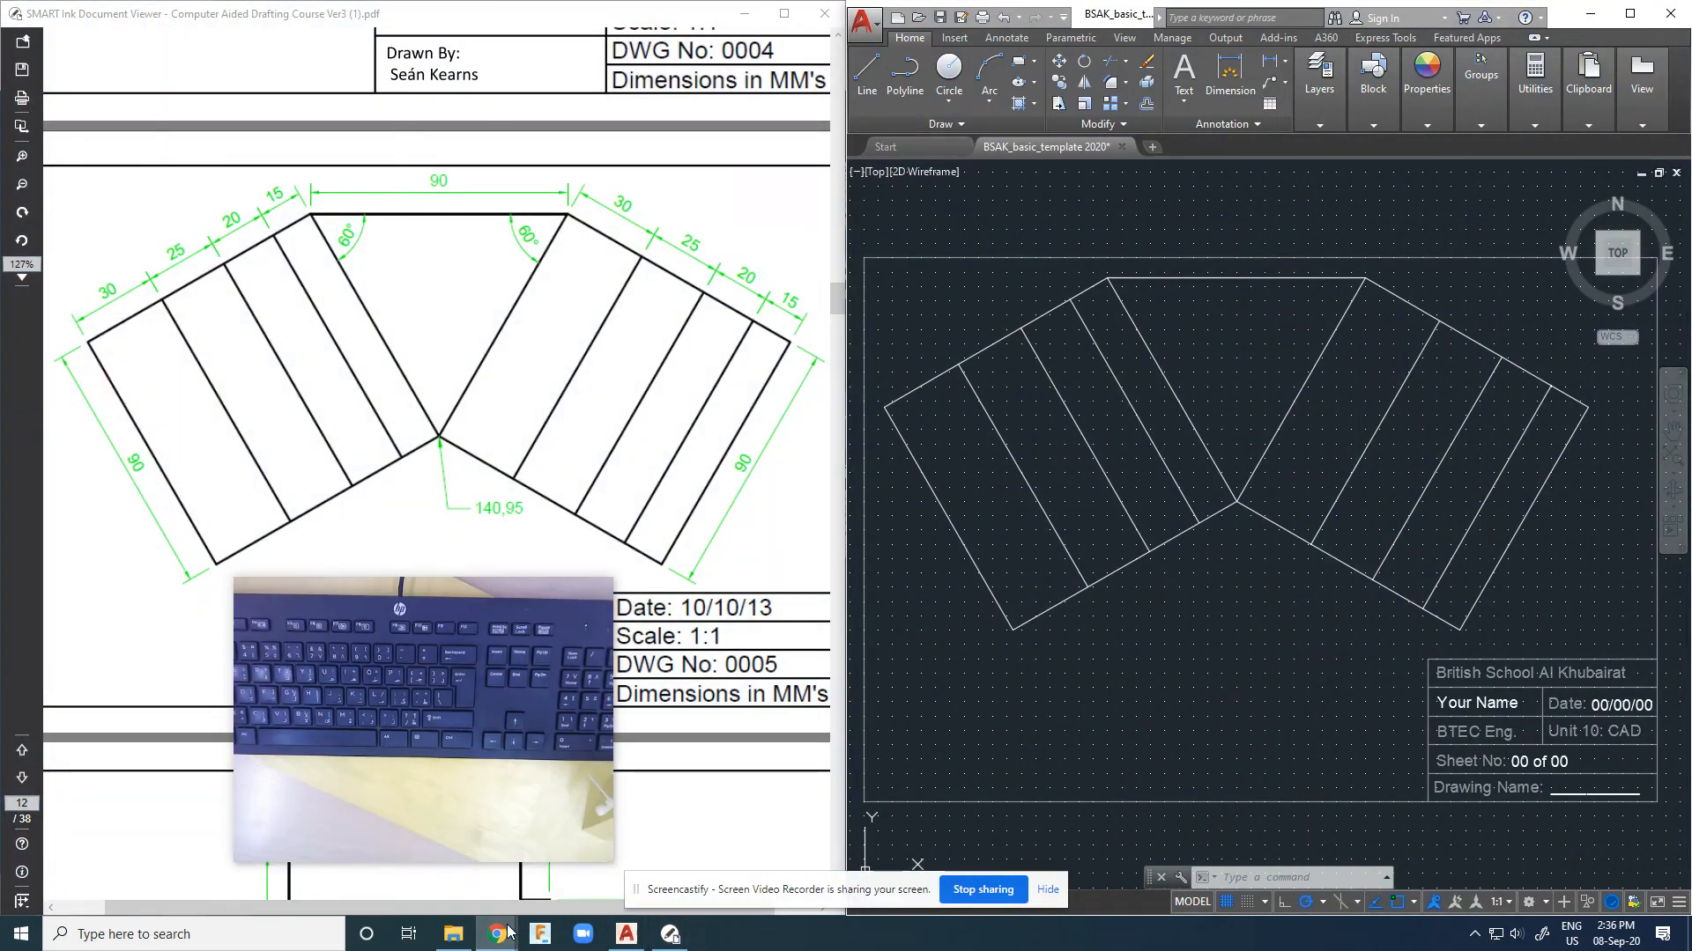
{"action": "mouse_move", "coordinate": [511, 923]}
{"action": "left_click", "coordinate": [356, 866]}
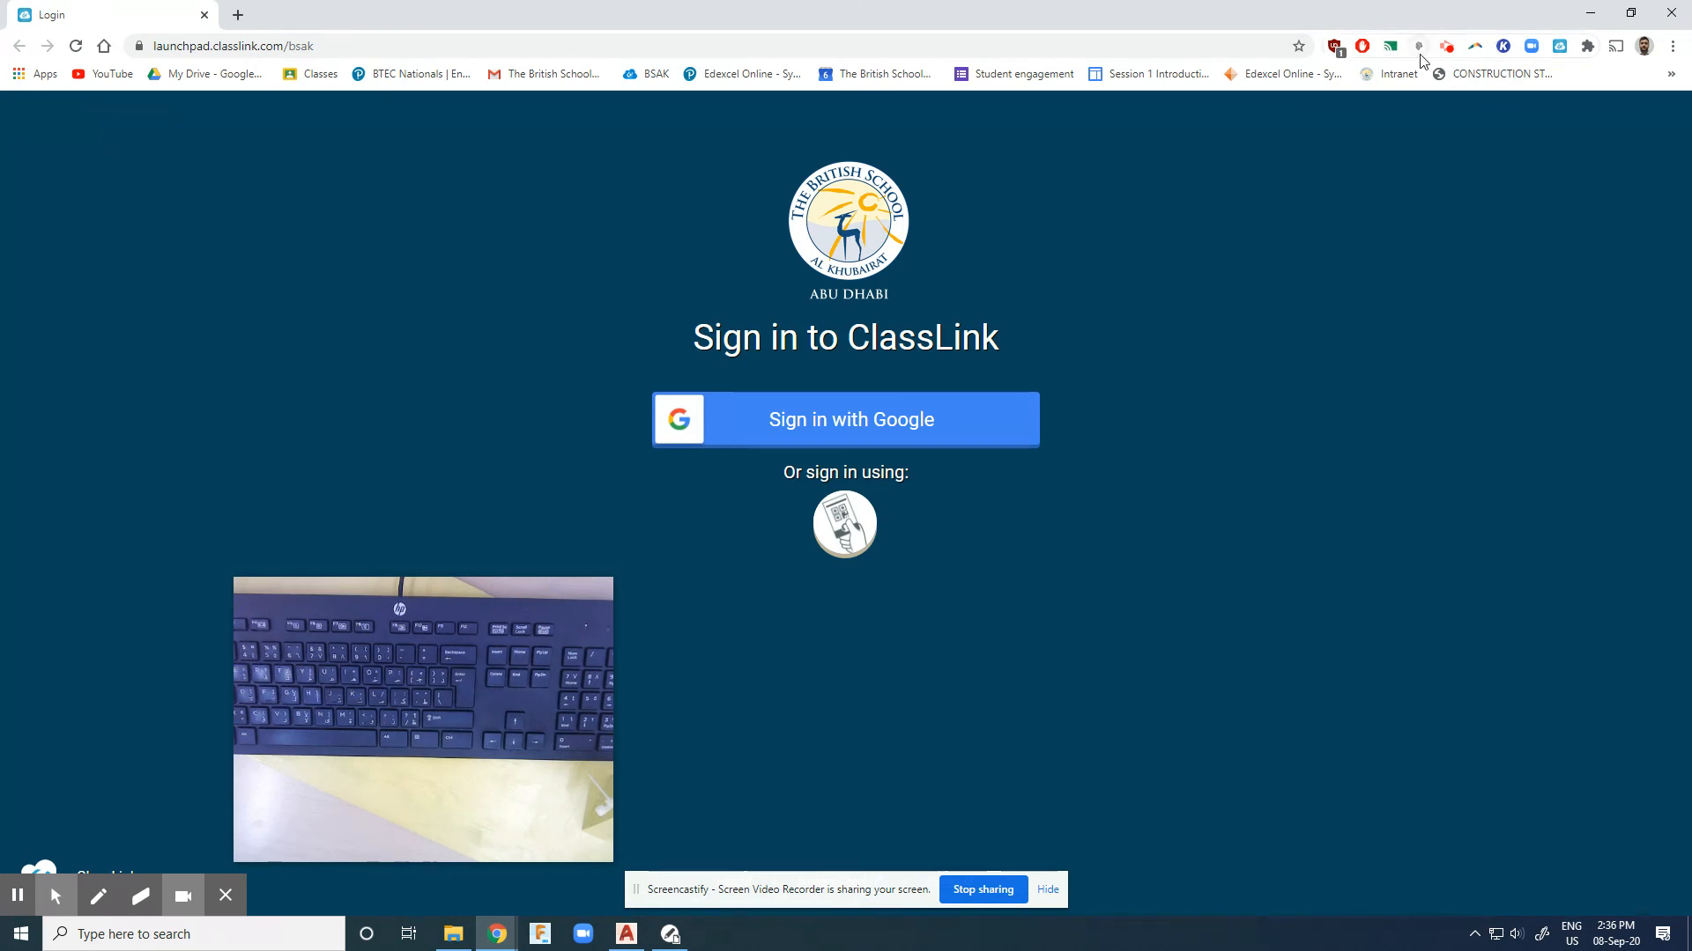